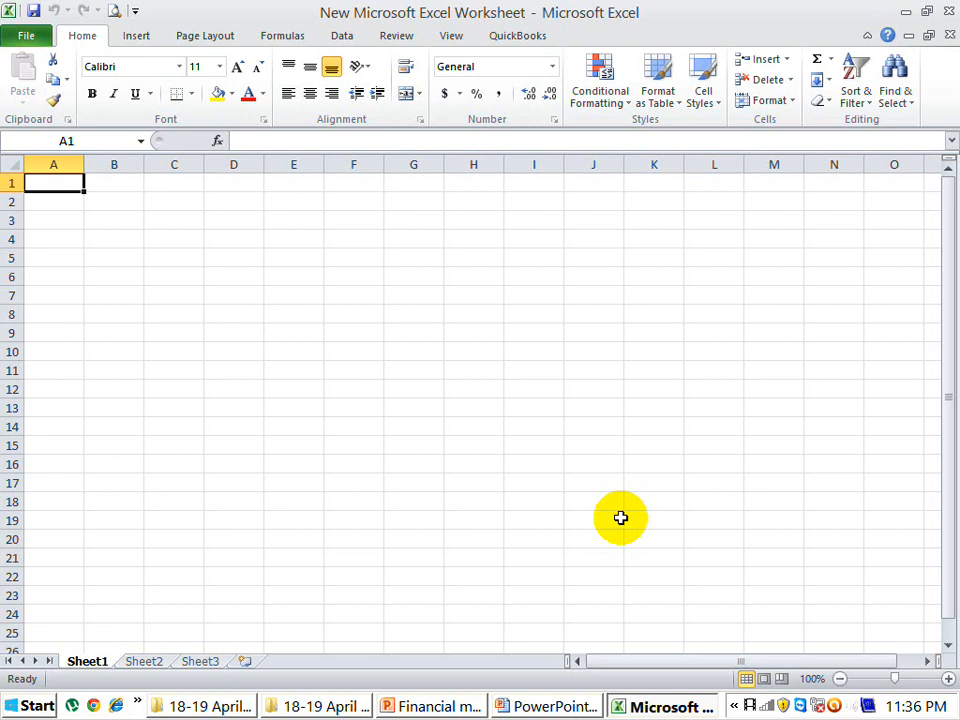
# Enter the labels Loan Amount, Rate, Duration and EMI in cells A1 to A4.
pyautogui.write('Loa')
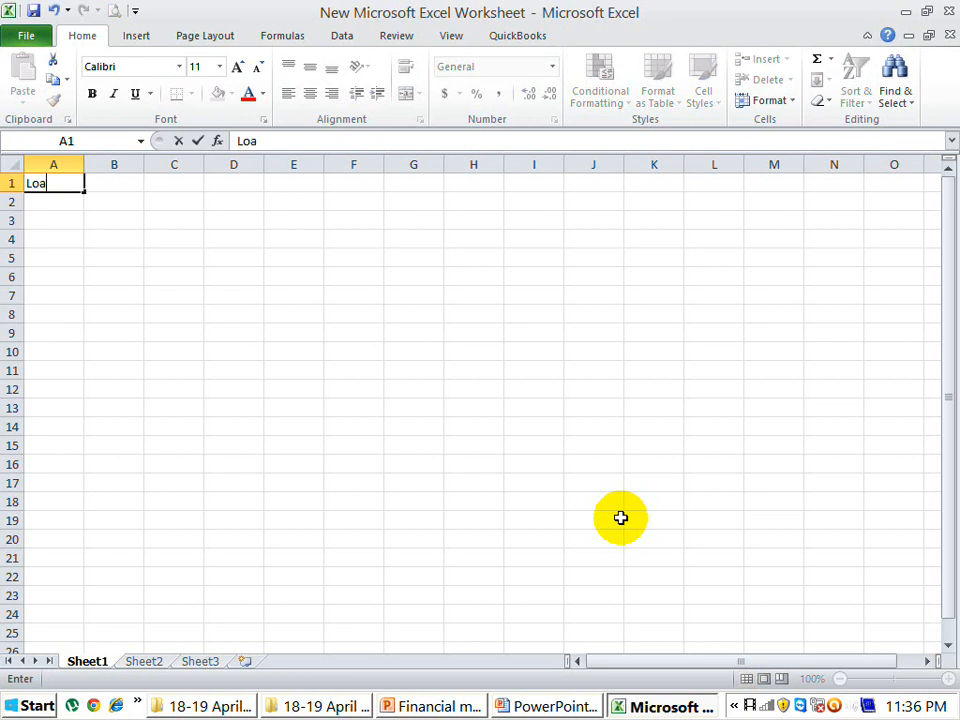
pyautogui.write('n Amount')
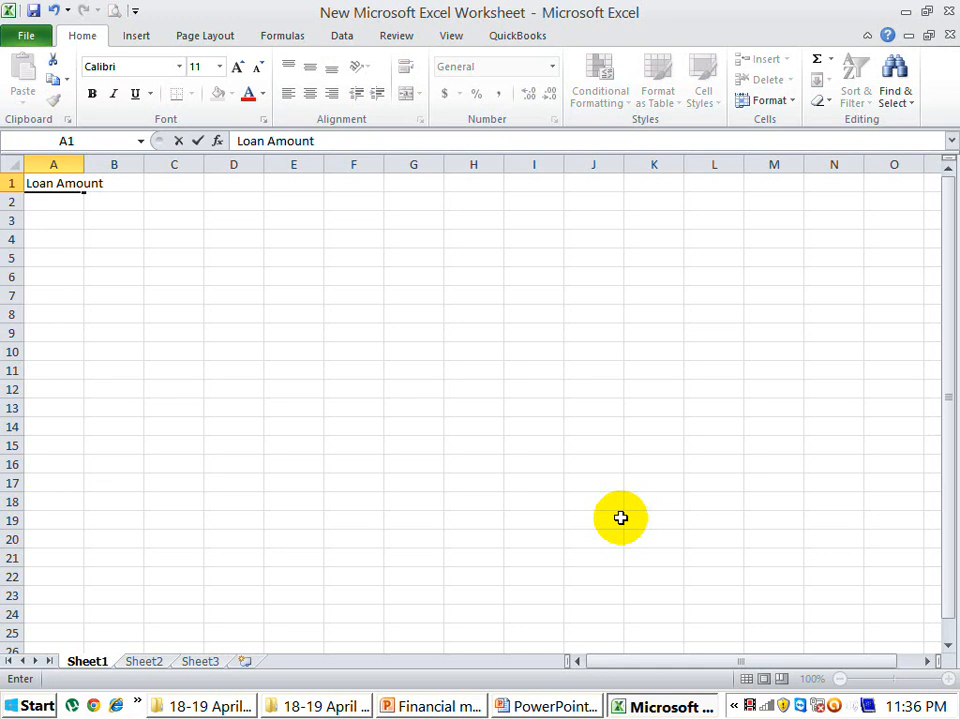
pyautogui.press('Return')
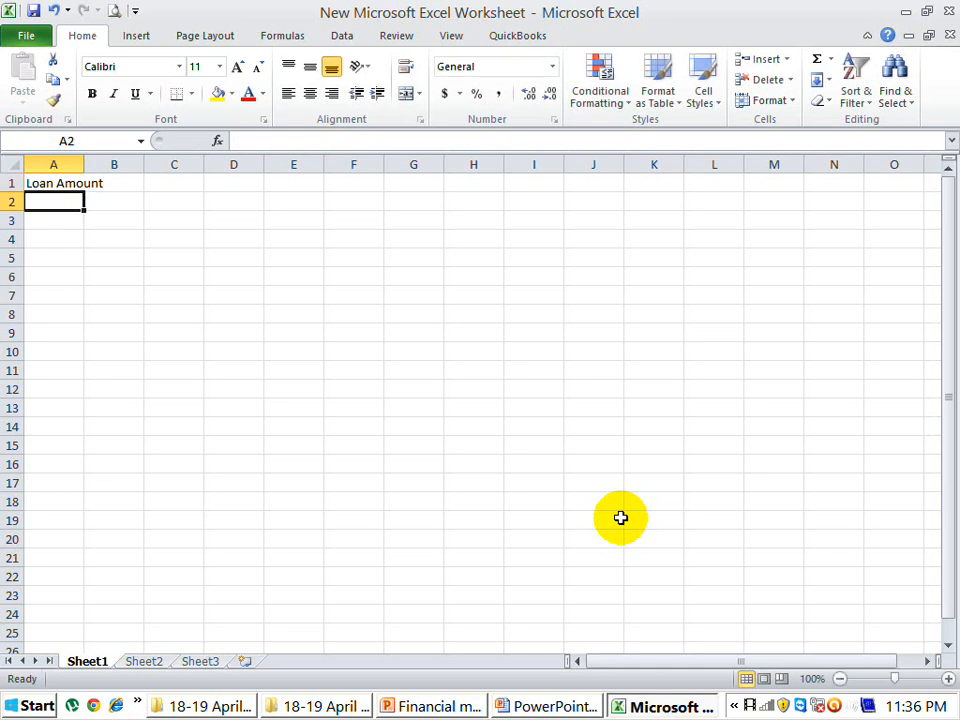
pyautogui.write('Rate')
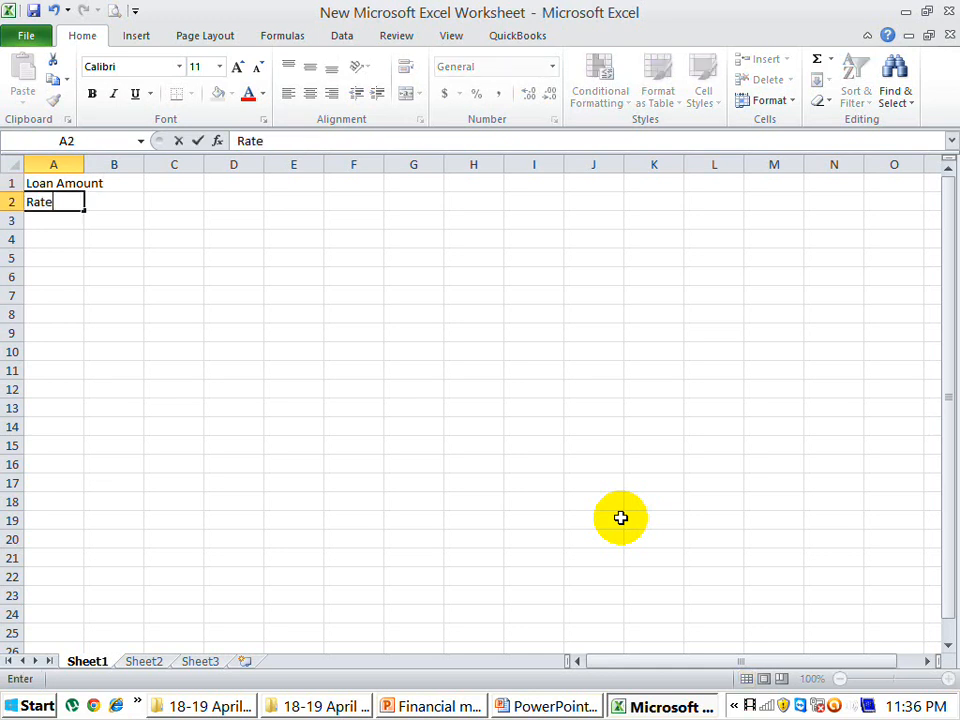
pyautogui.press('Return')
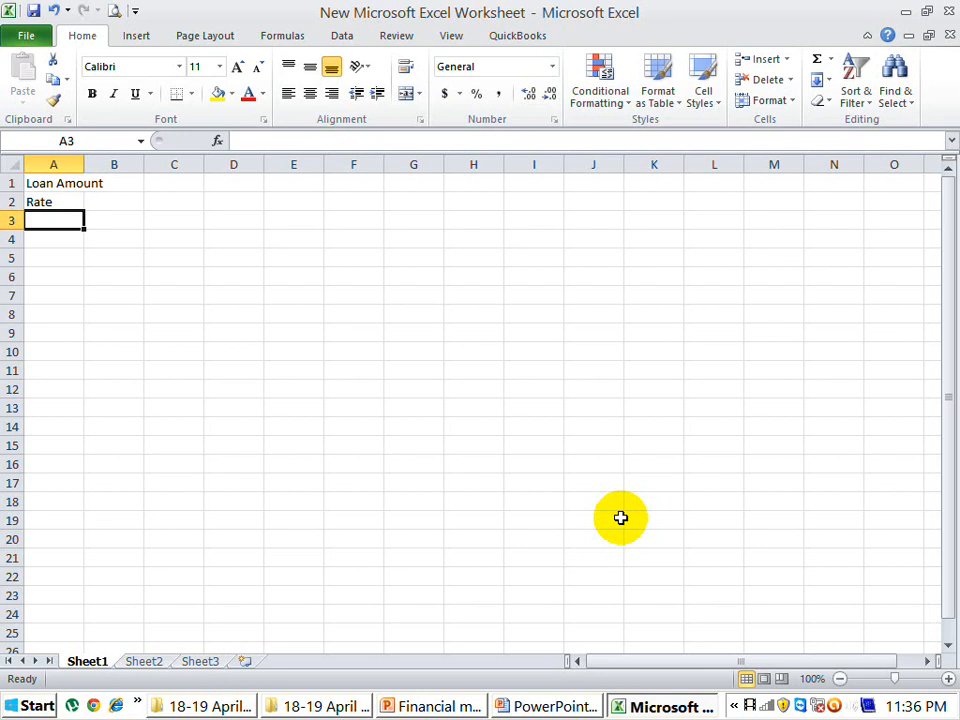
pyautogui.write('D')
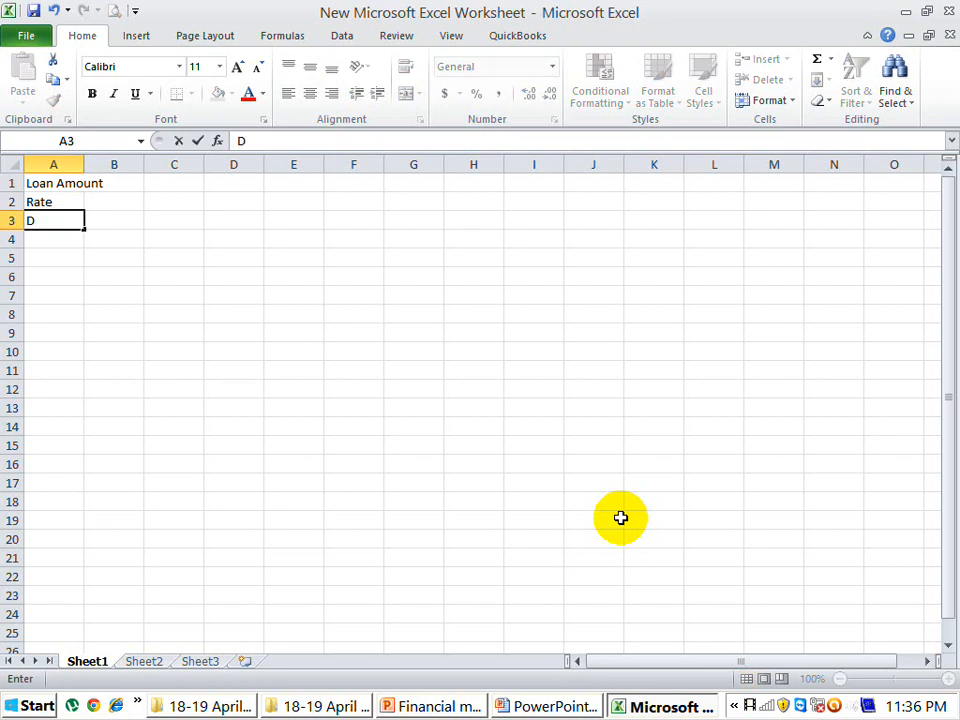
pyautogui.write('uratiom')
pyautogui.press('BackSpace')
pyautogui.write('n')
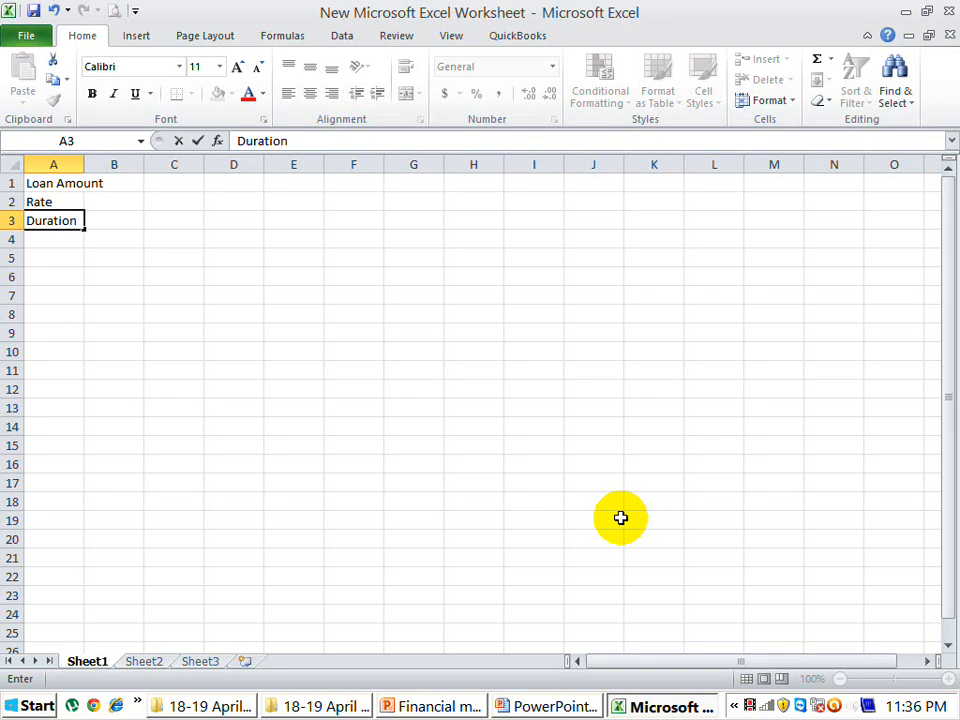
pyautogui.press('Return')
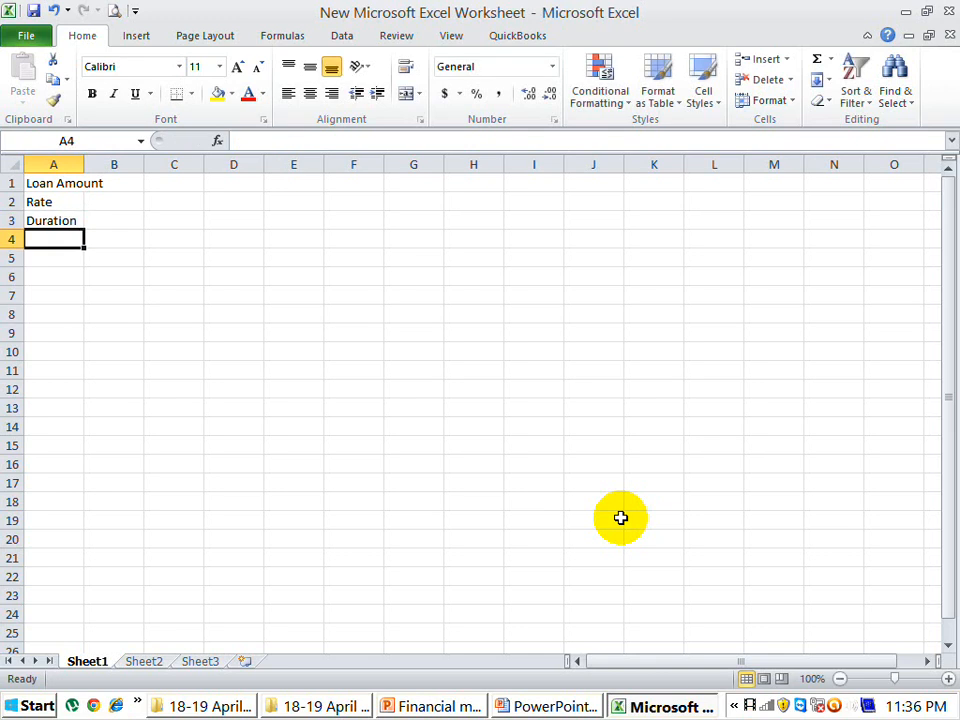
pyautogui.write('E')
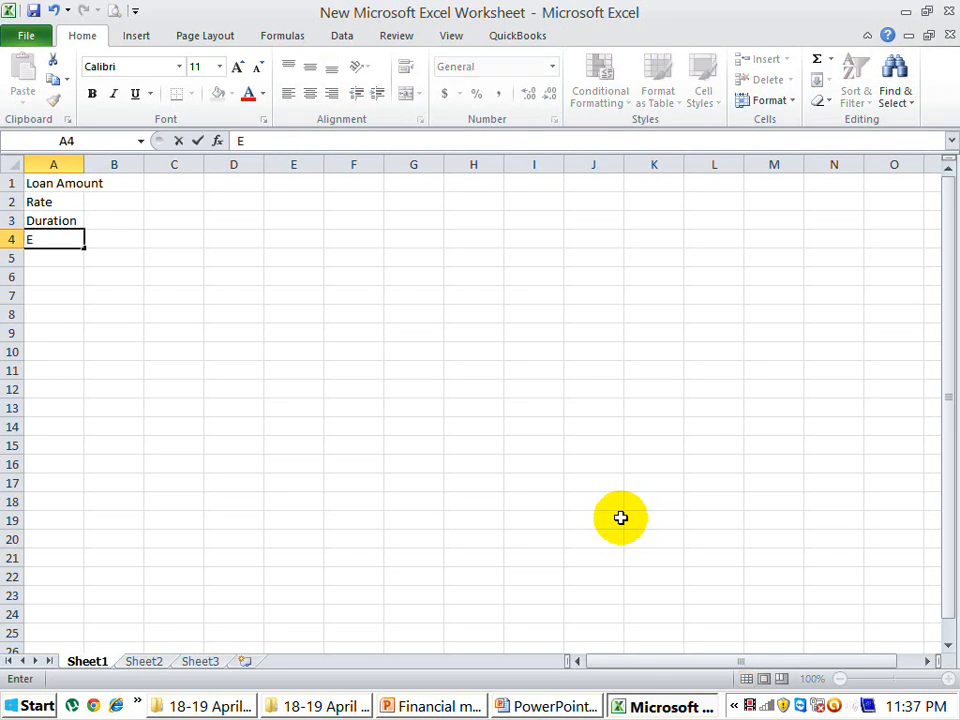
pyautogui.write('MI')
pyautogui.press('Return')
# AutoFit the width of column A to its labels.
pyautogui.press('Up')
pyautogui.press('Up')
pyautogui.press('Up')
pyautogui.press('Up')
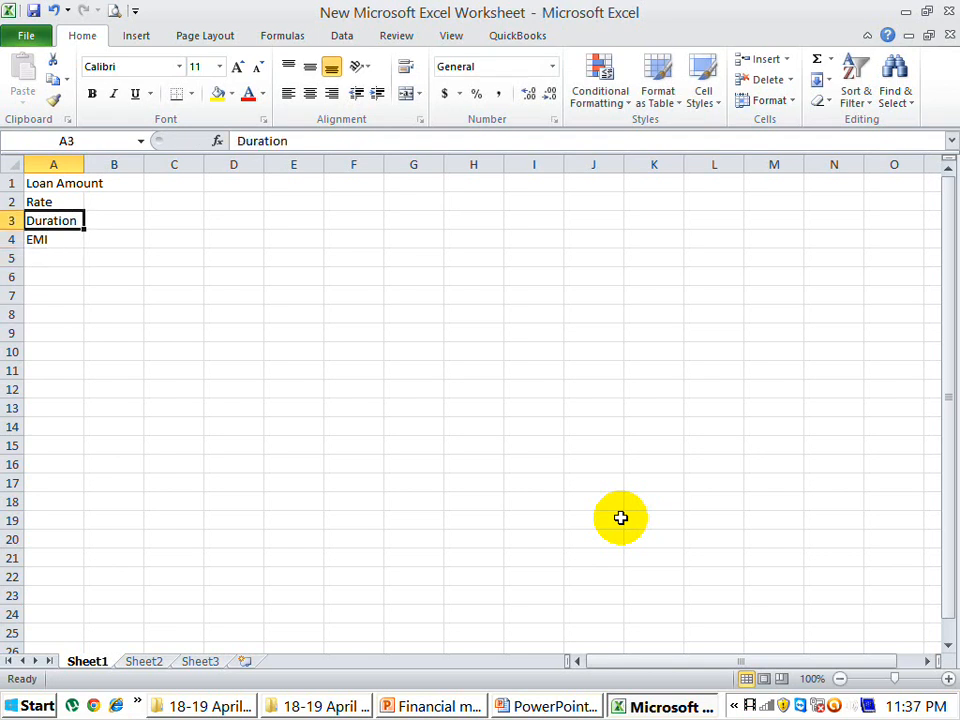
pyautogui.hotkey('ctrl', 'space')
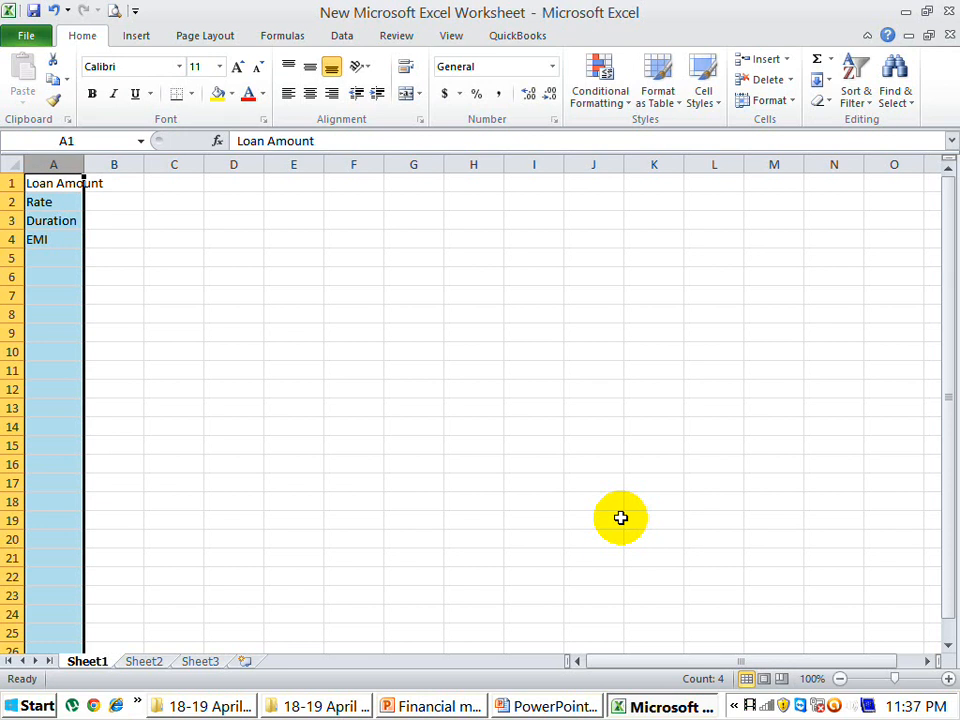
pyautogui.hotkey('alt', 'h')
pyautogui.press('o')
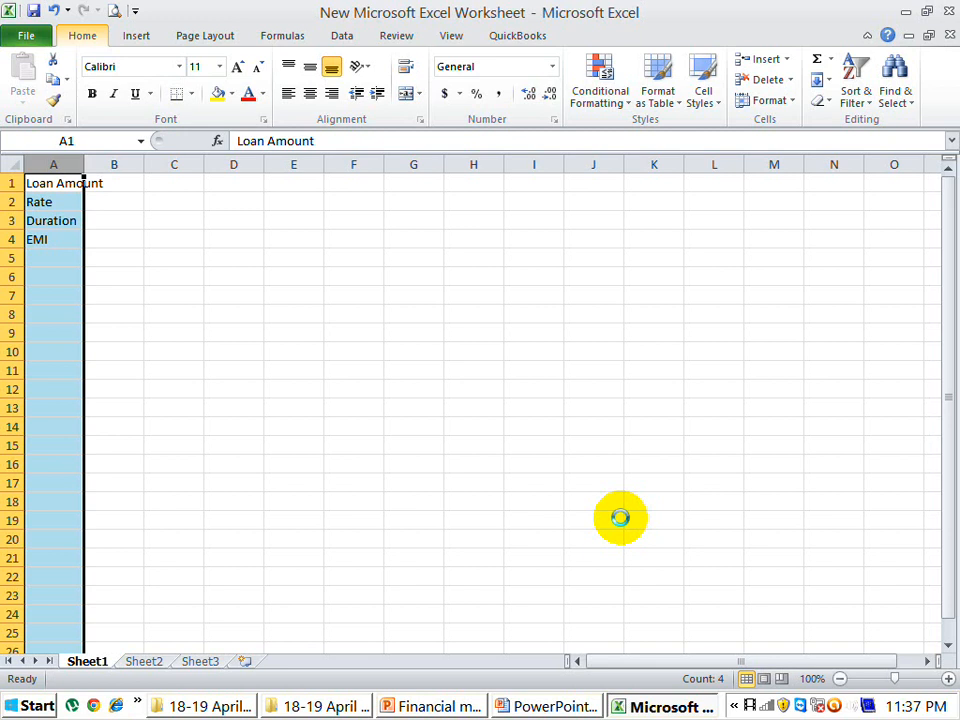
pyautogui.press('i')
pyautogui.press('Up')
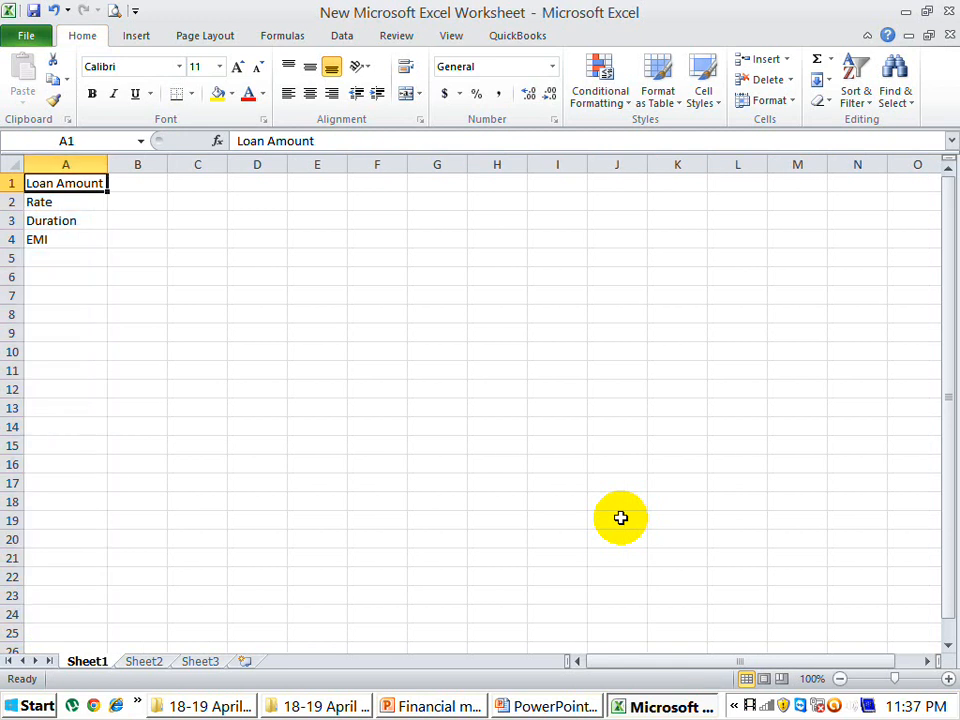
# Enter a loan amount of 100000 in B1, a rate of .12 in B2 and a duration of 60 in B3.
pyautogui.press('Right')
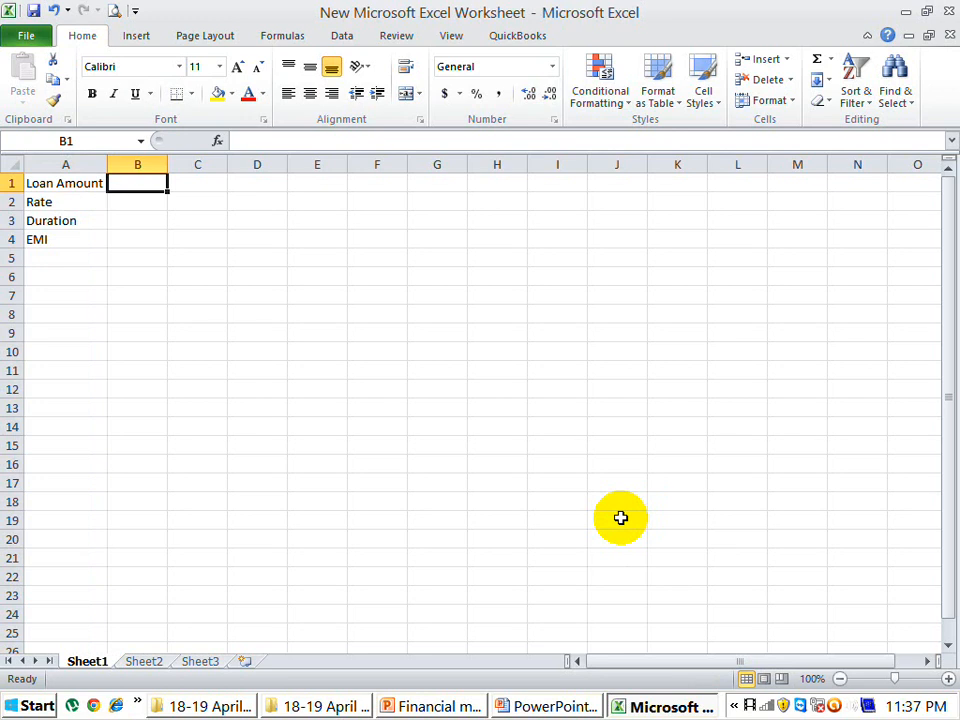
pyautogui.write('10000')
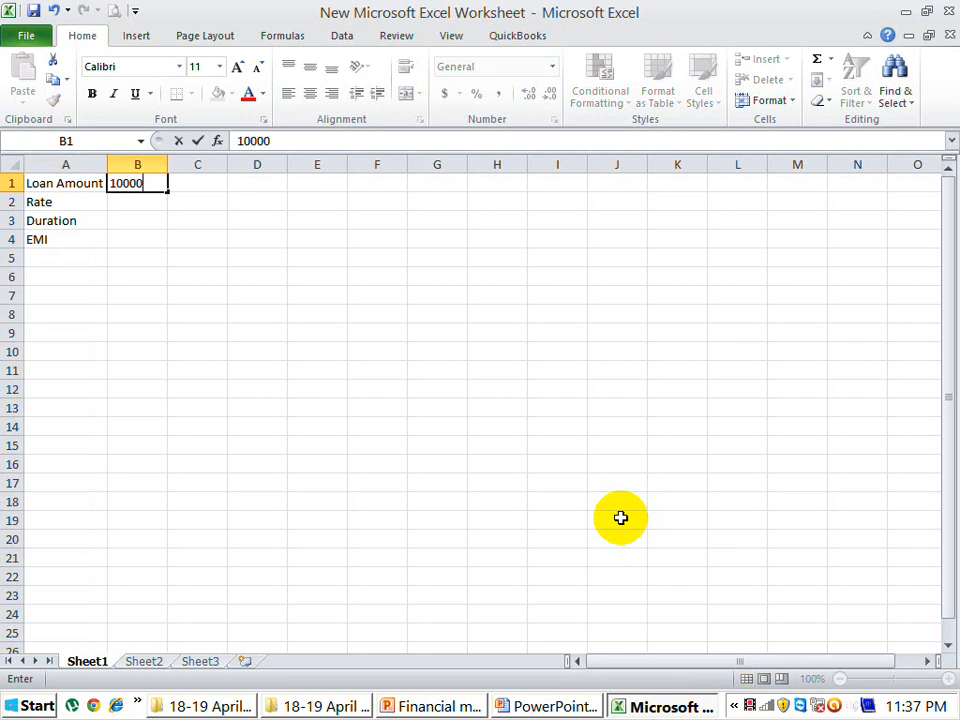
pyautogui.write('0')
pyautogui.press('Return')
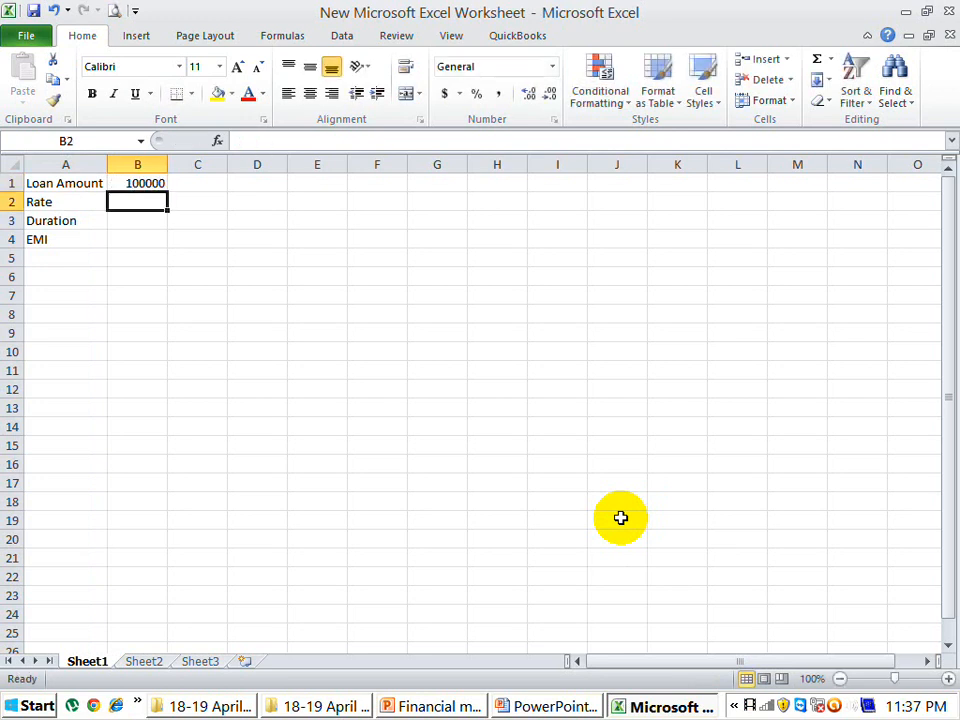
pyautogui.write('.12')
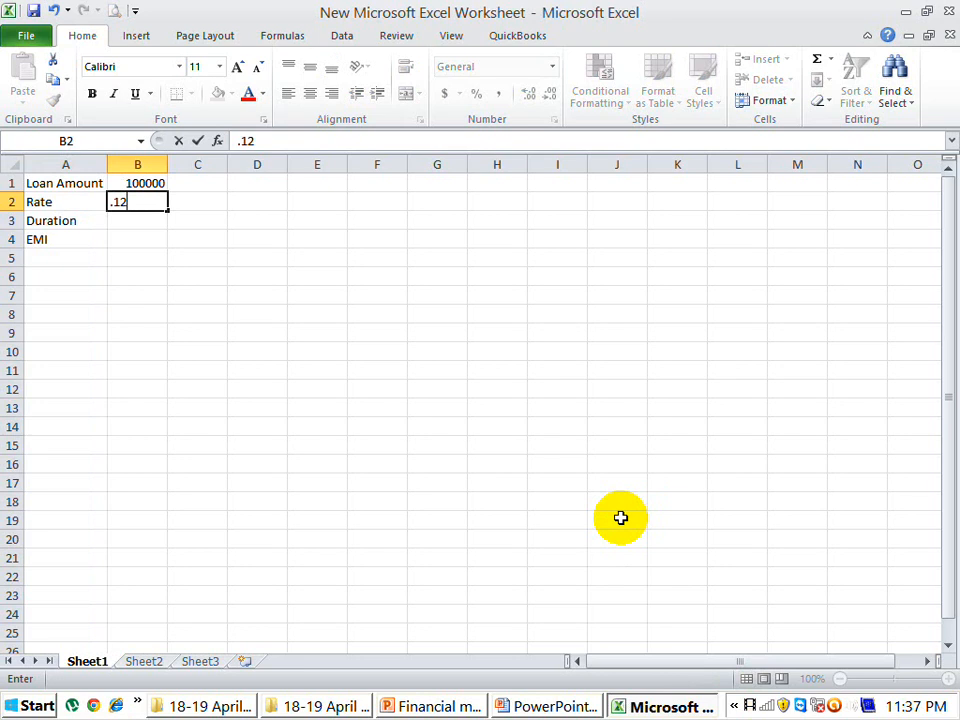
pyautogui.press('Return')
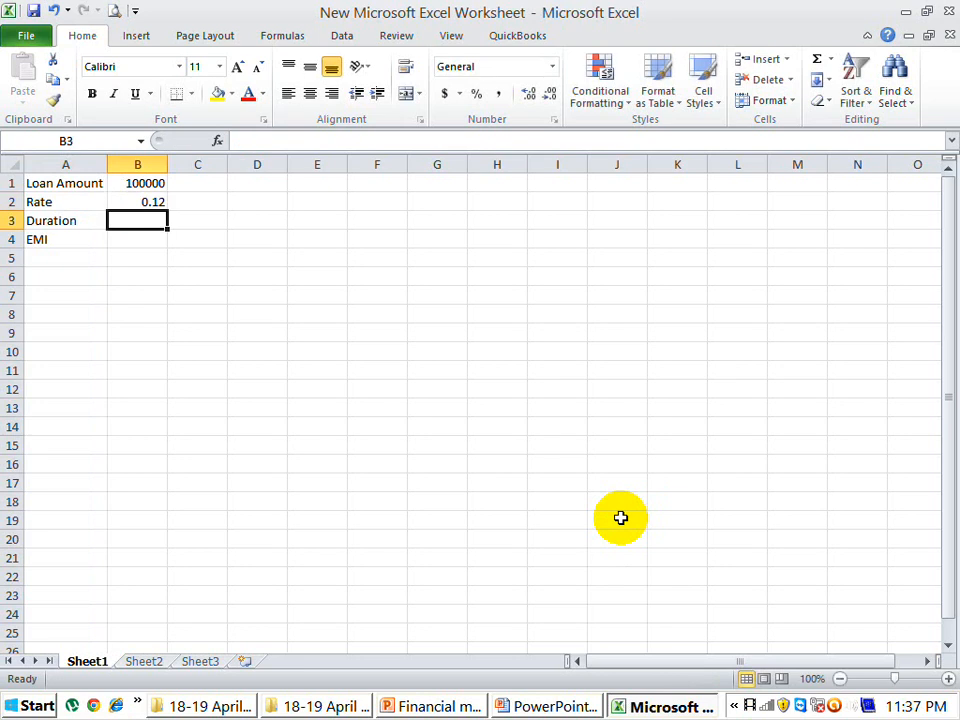
pyautogui.write('60')
pyautogui.press('Return')
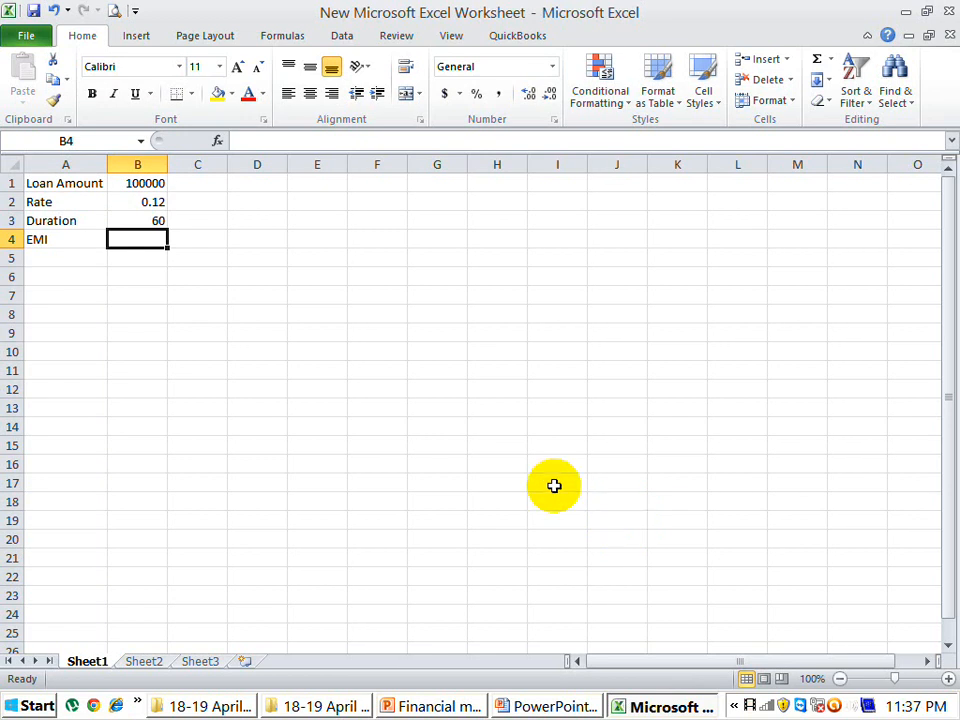
# Insert the PMT function from the Financial category into the EMI cell B4.
pyautogui.click(219, 142)
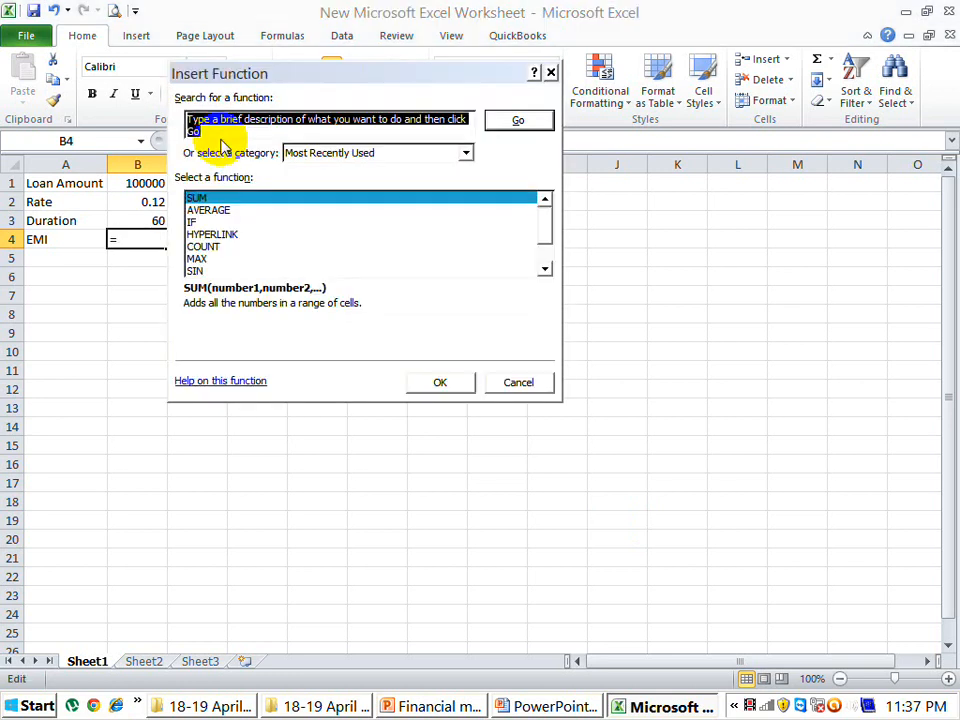
pyautogui.click(335, 163)
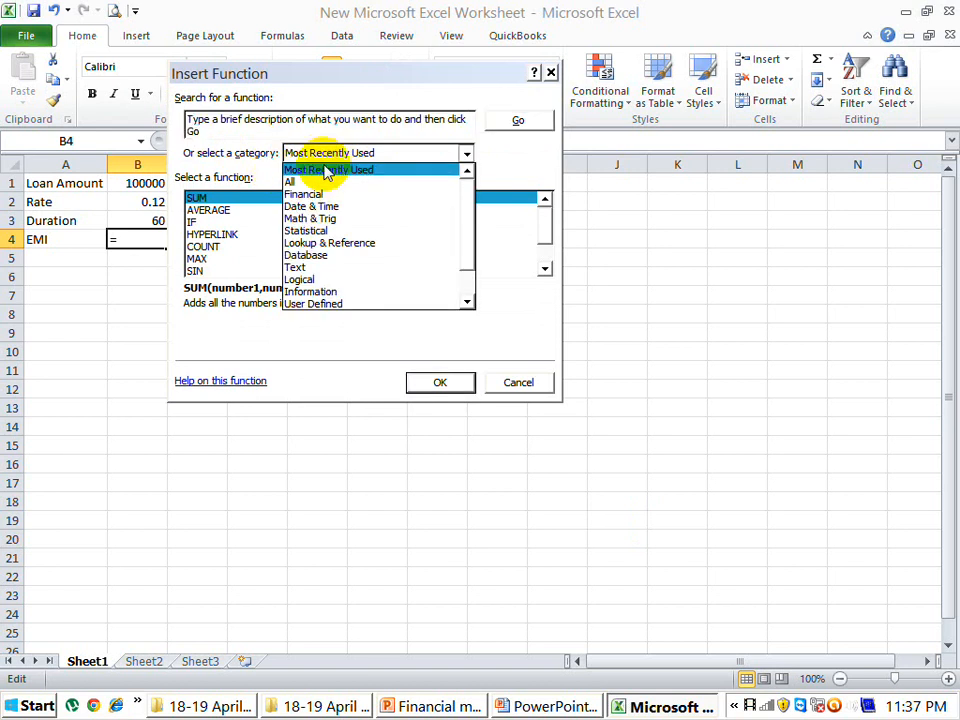
pyautogui.click(305, 198)
pyautogui.click(230, 211)
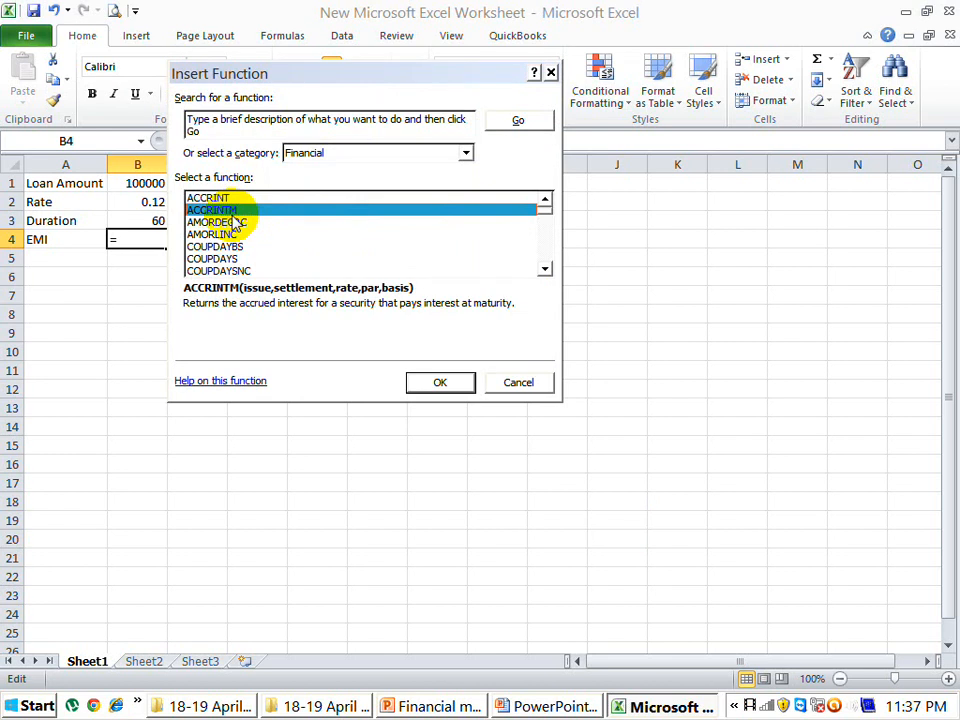
pyautogui.press('p')
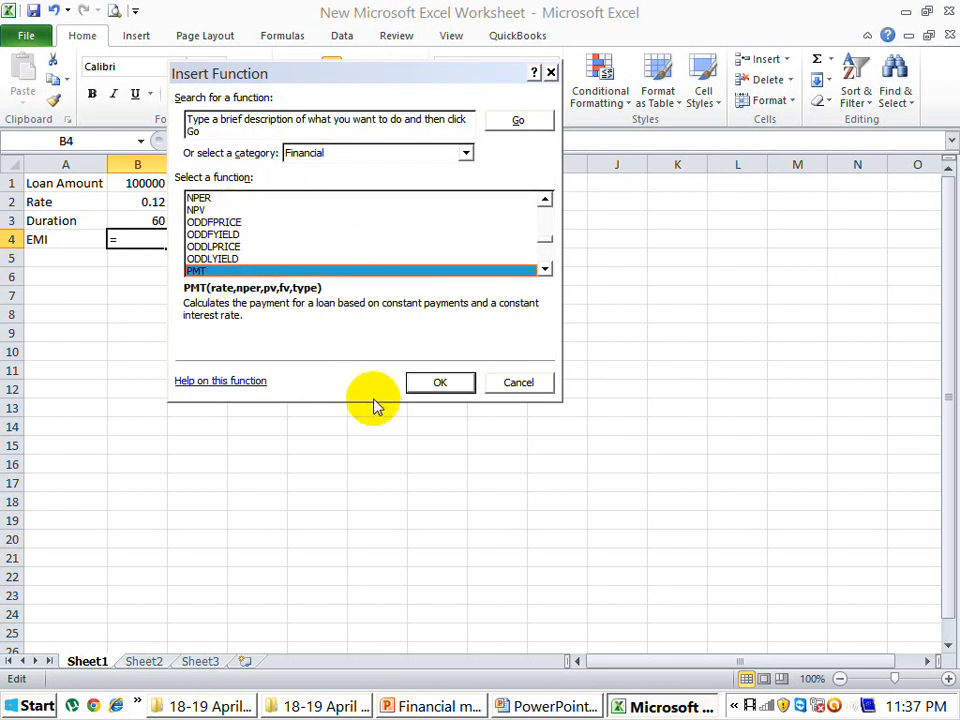
pyautogui.click(439, 384)
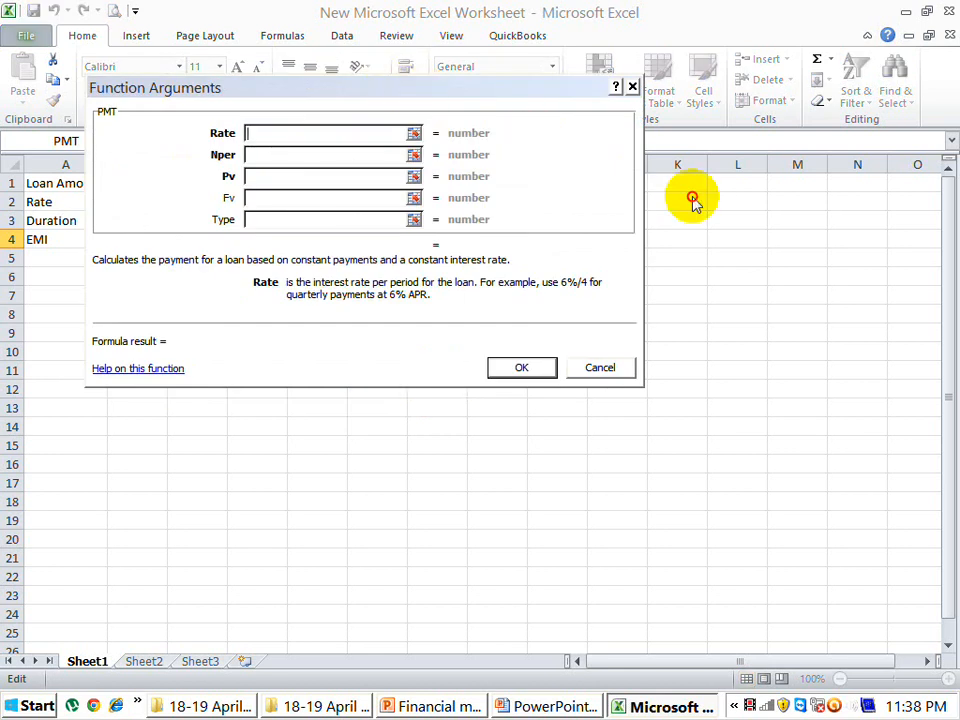
# Move the function arguments dialog clear of the data and set PMT's Rate argument to B2/12.
pyautogui.moveTo(415, 87); pyautogui.dragTo(692, 198)
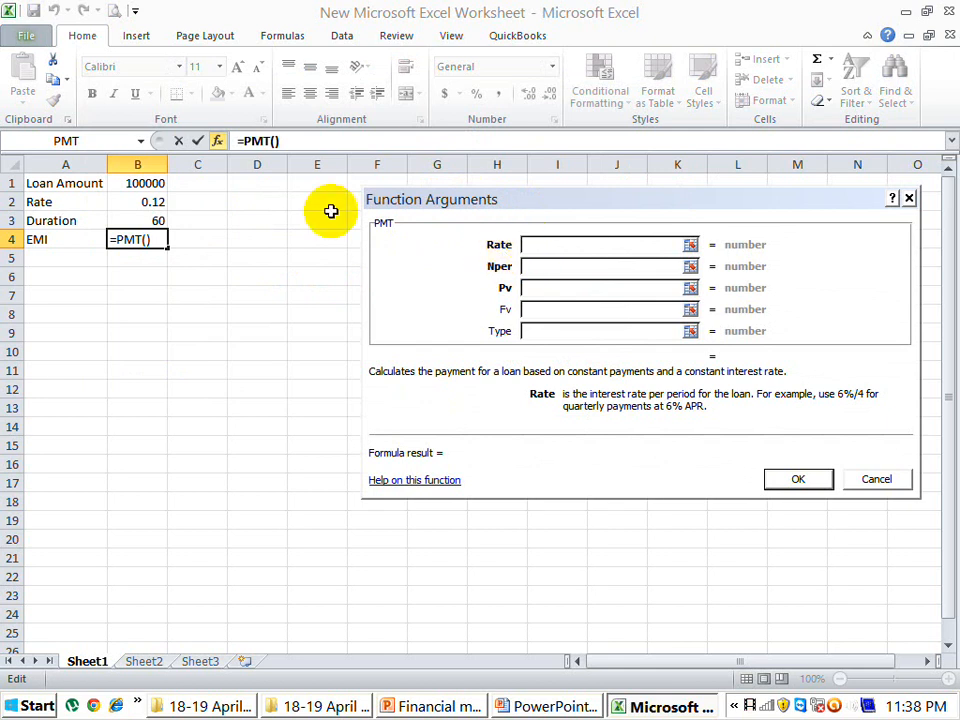
pyautogui.click(145, 202)
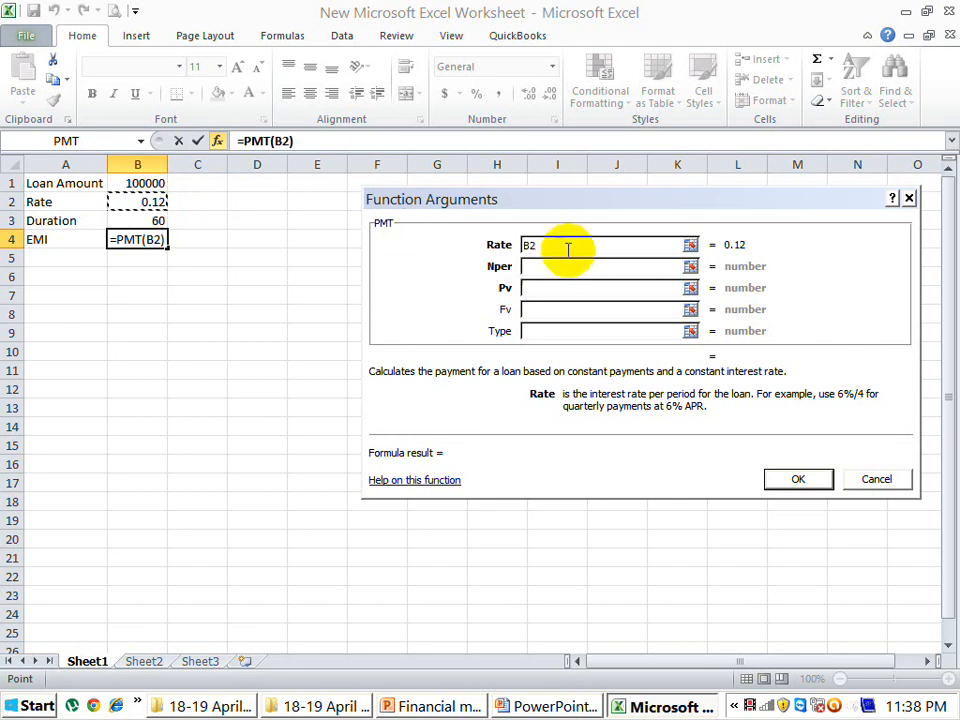
pyautogui.write('/')
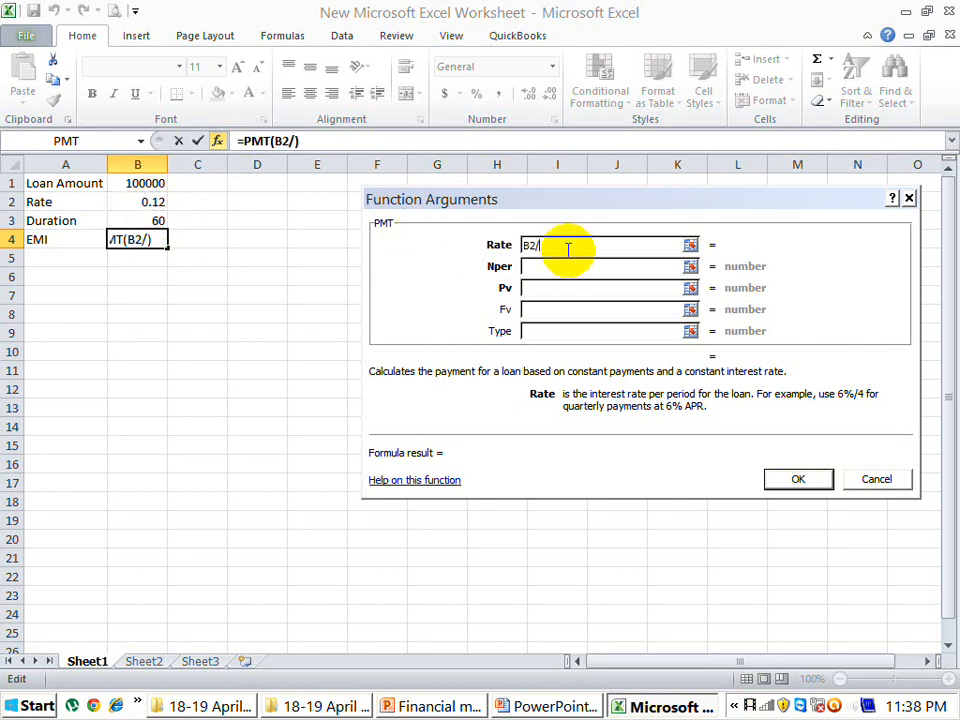
pyautogui.write('12')
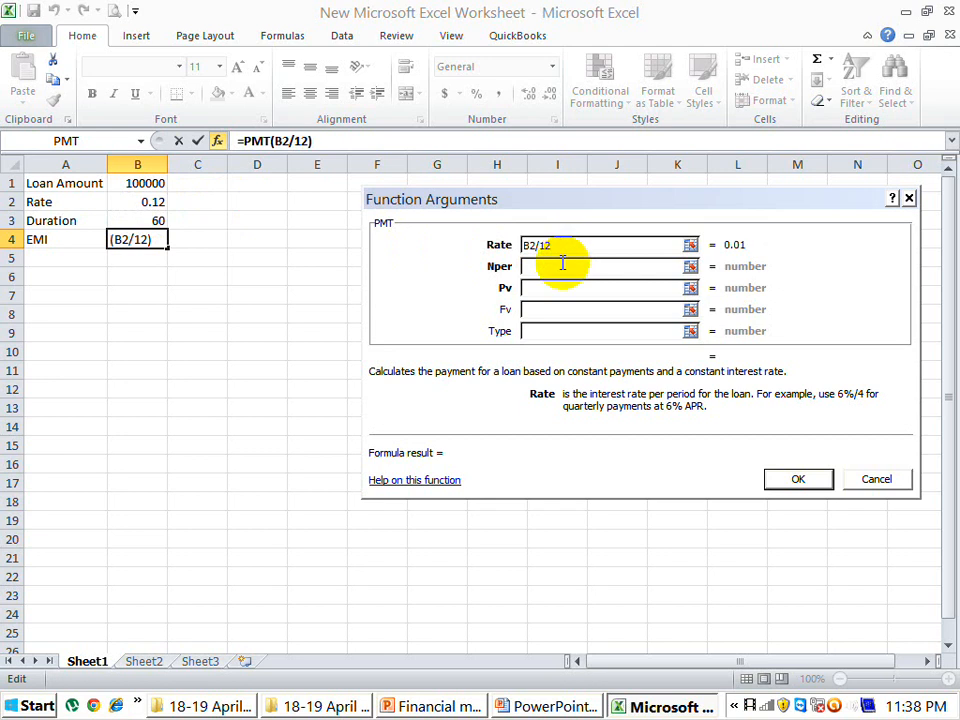
# Set PMT's Nper argument to B3 and Pv to -B1, and complete the formula.
pyautogui.click(562, 265)
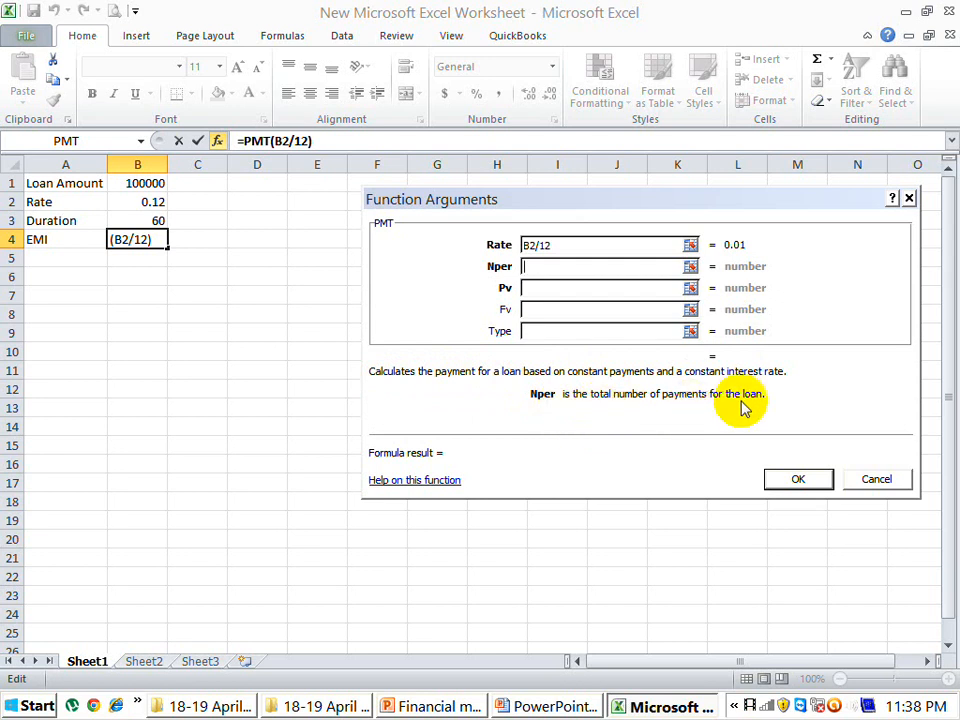
pyautogui.click(158, 224)
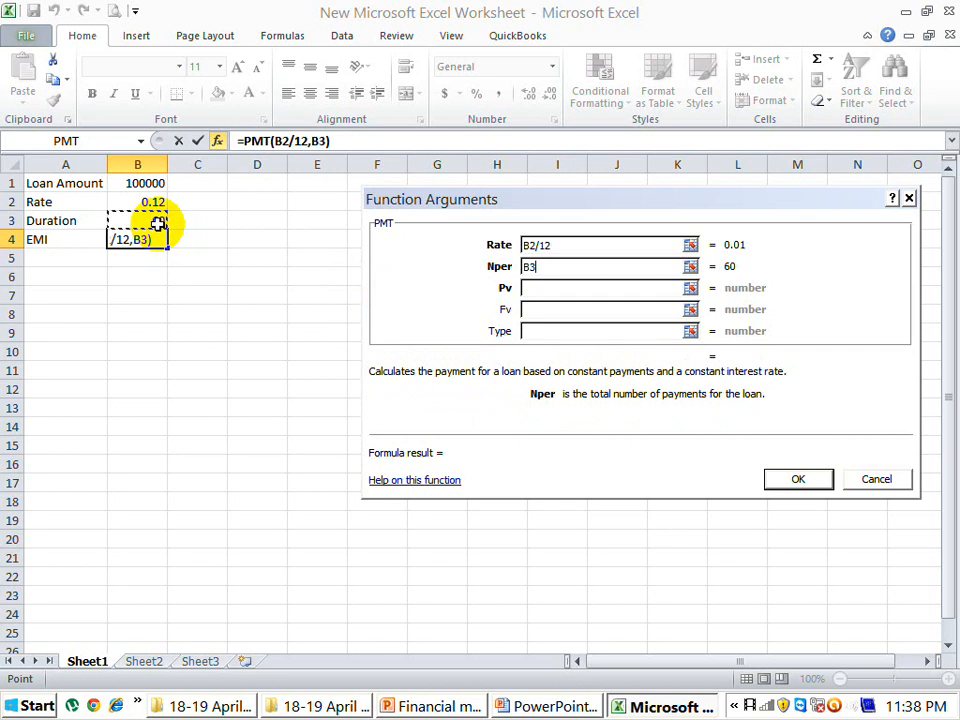
pyautogui.click(553, 288)
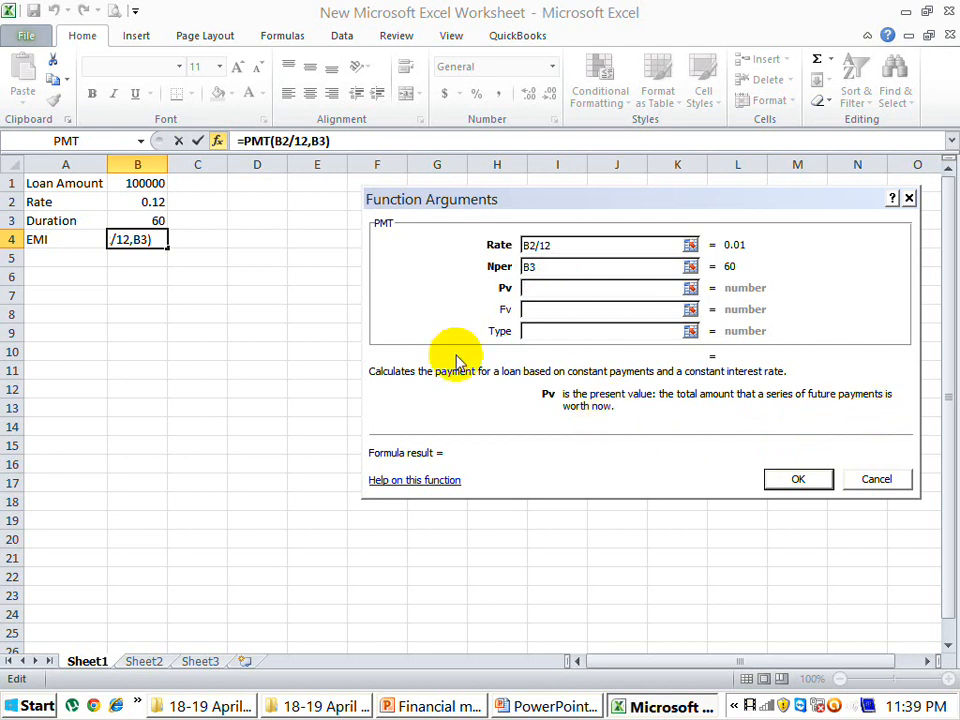
pyautogui.write('-')
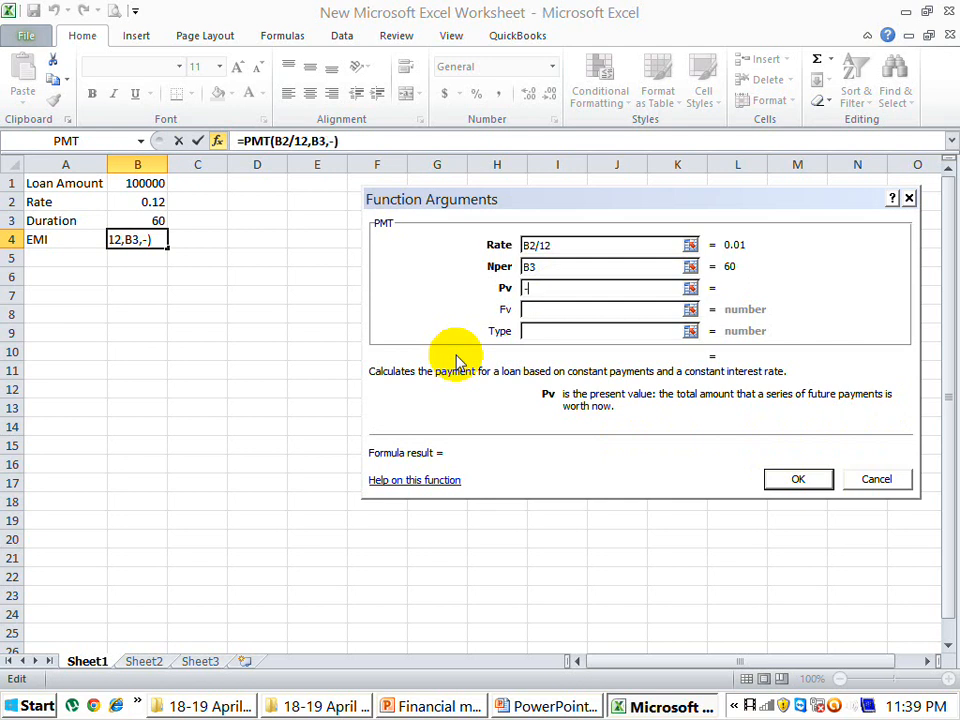
pyautogui.click(160, 179)
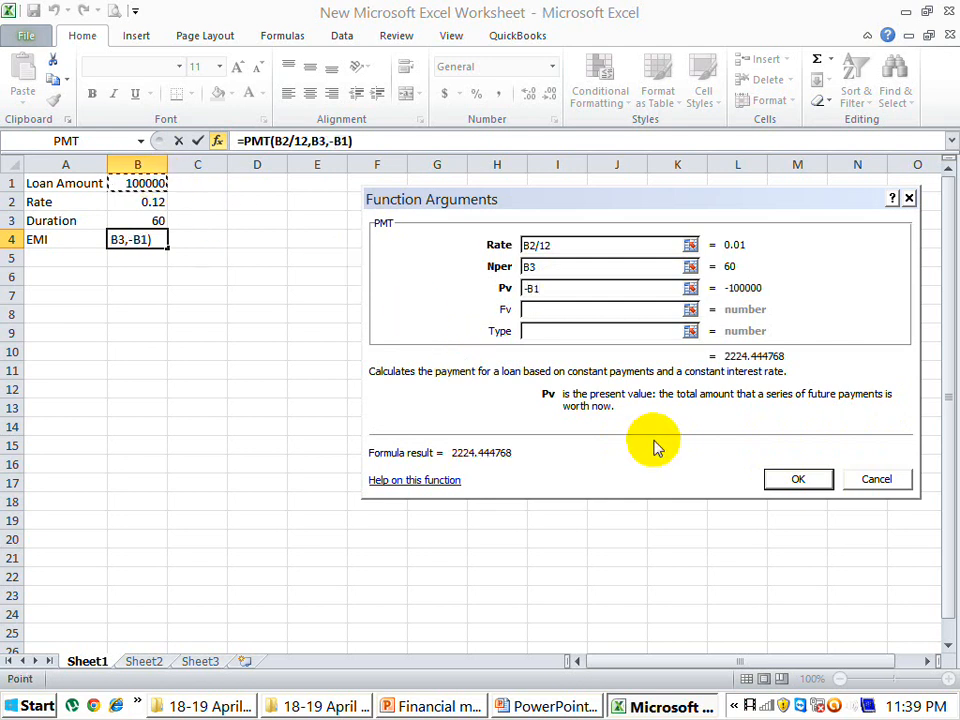
pyautogui.click(790, 481)
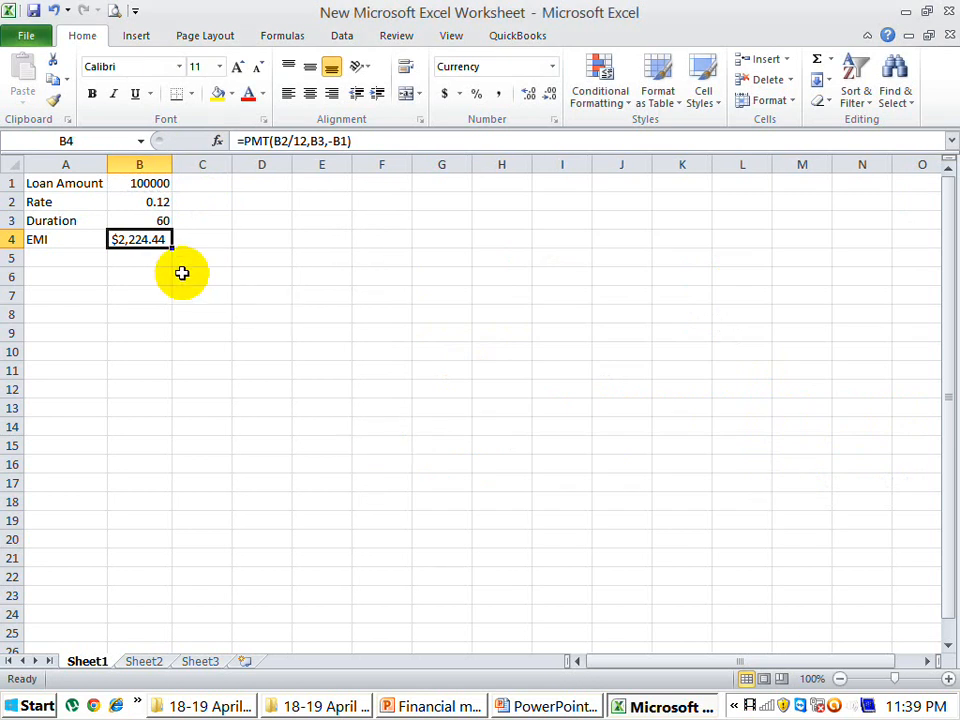
# Apply the Accounting number format with the $ symbol and 2 decimal places to the EMI cell B4.
pyautogui.click(458, 96)
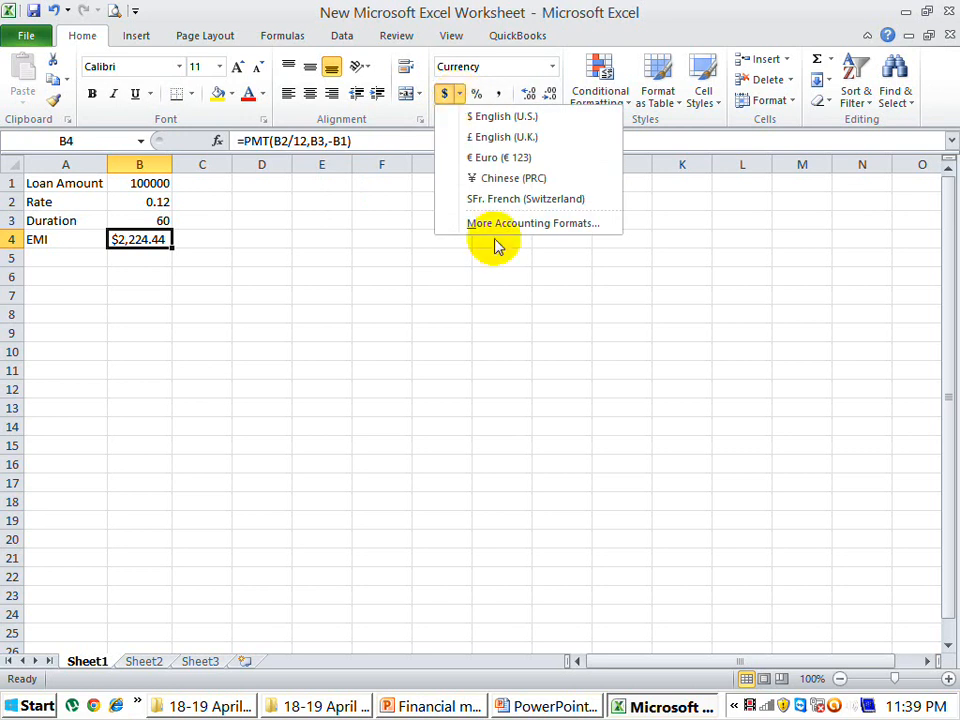
pyautogui.click(501, 224)
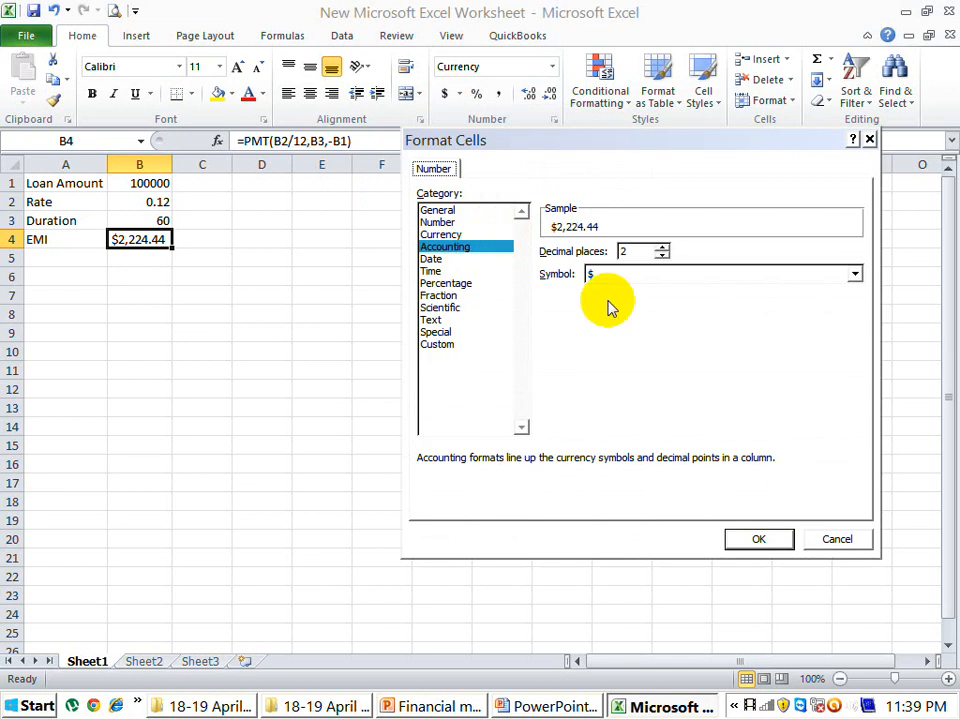
pyautogui.click(607, 274)
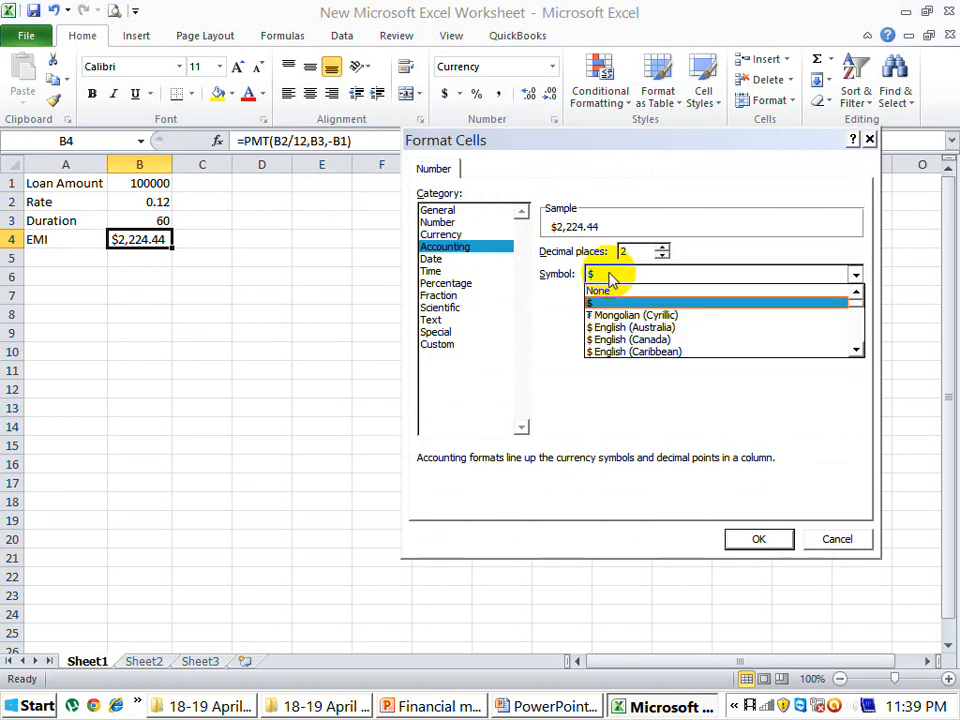
pyautogui.click(609, 274)
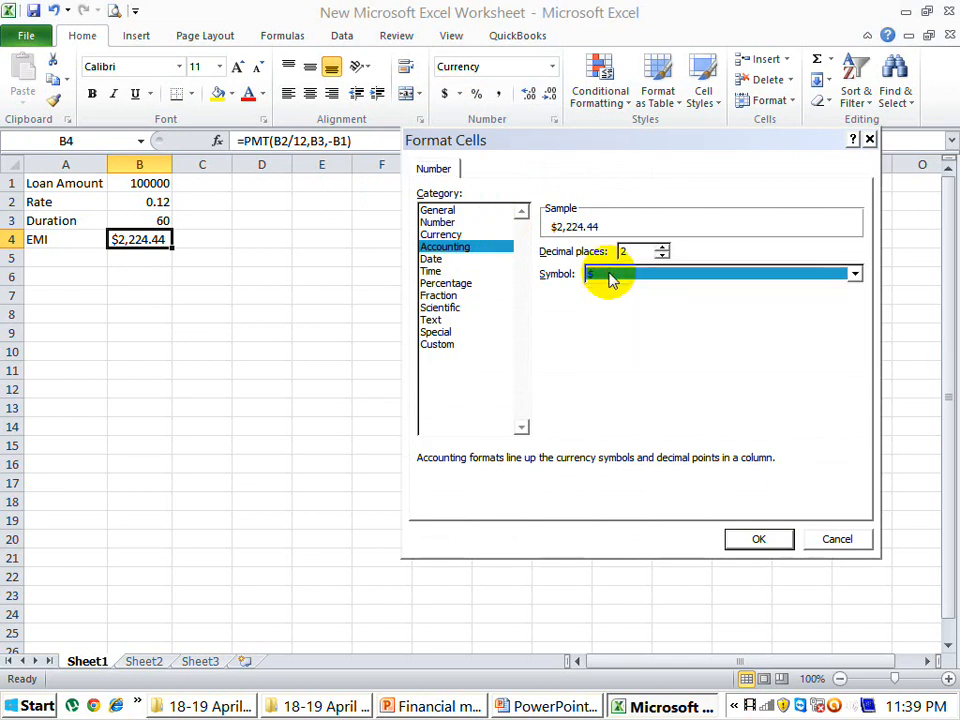
pyautogui.click(609, 274)
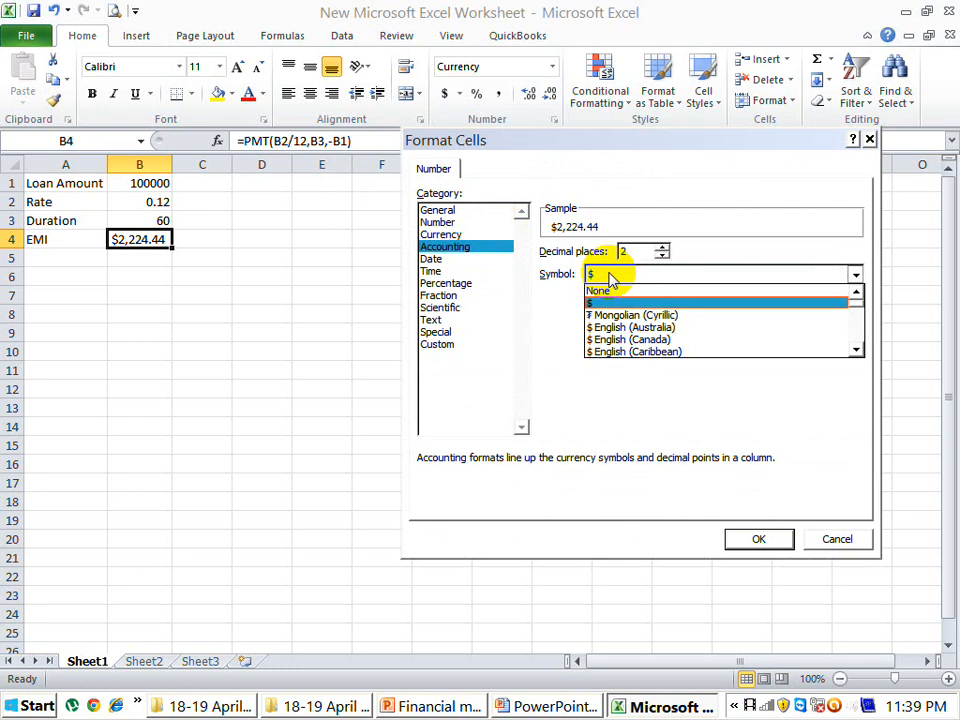
pyautogui.click(611, 277)
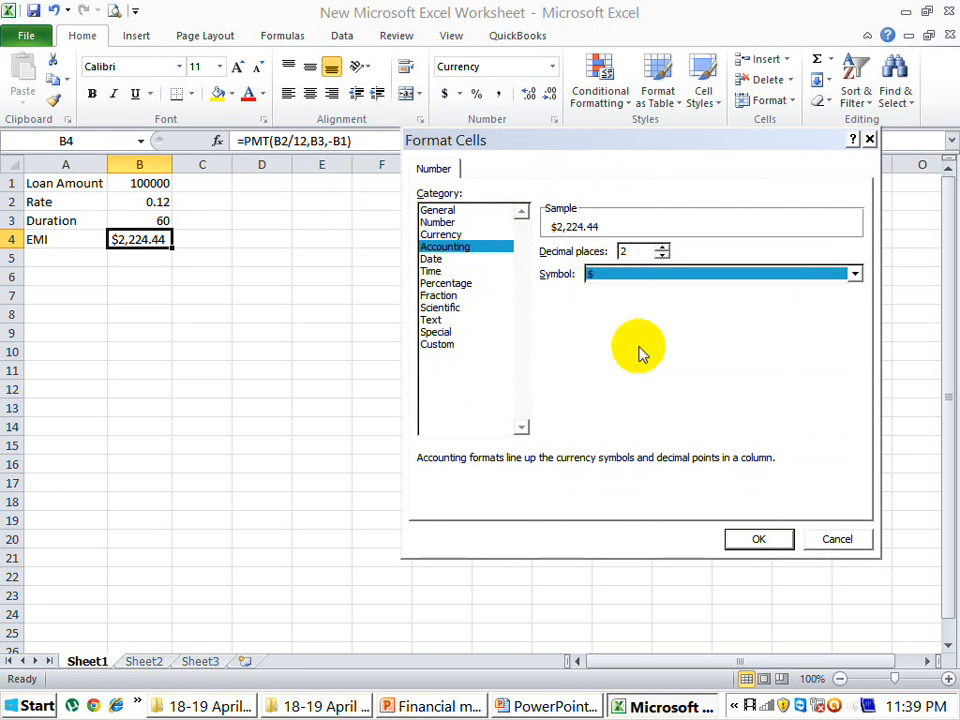
pyautogui.click(758, 540)
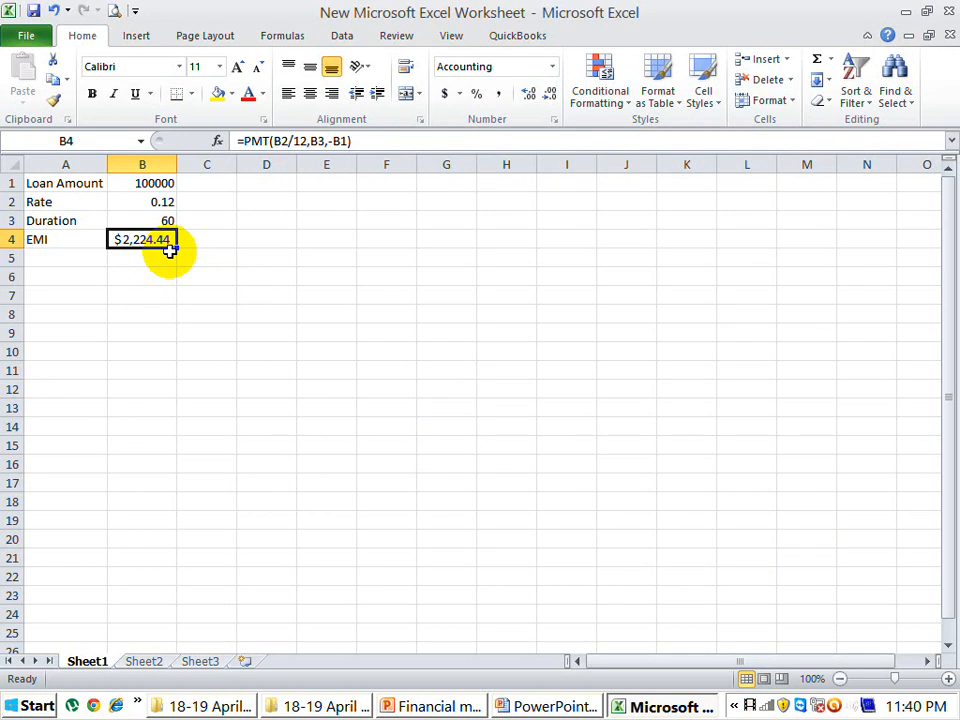
# Enter 2865 in the empty cell F2 as the target instalment for comparison with the EMI.
pyautogui.click(369, 237)
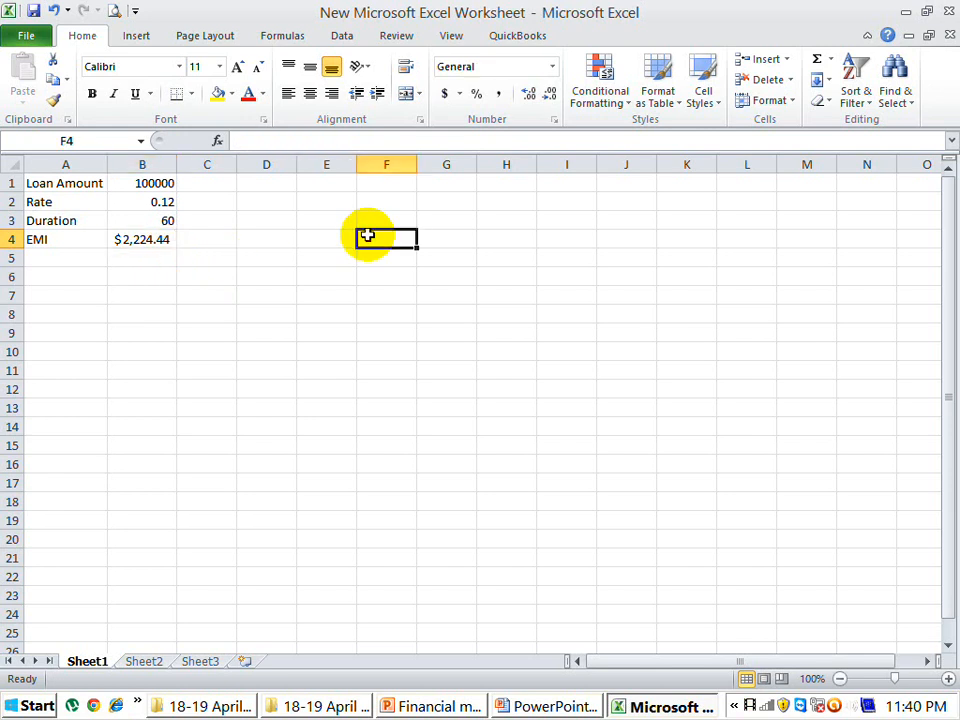
pyautogui.click(370, 204)
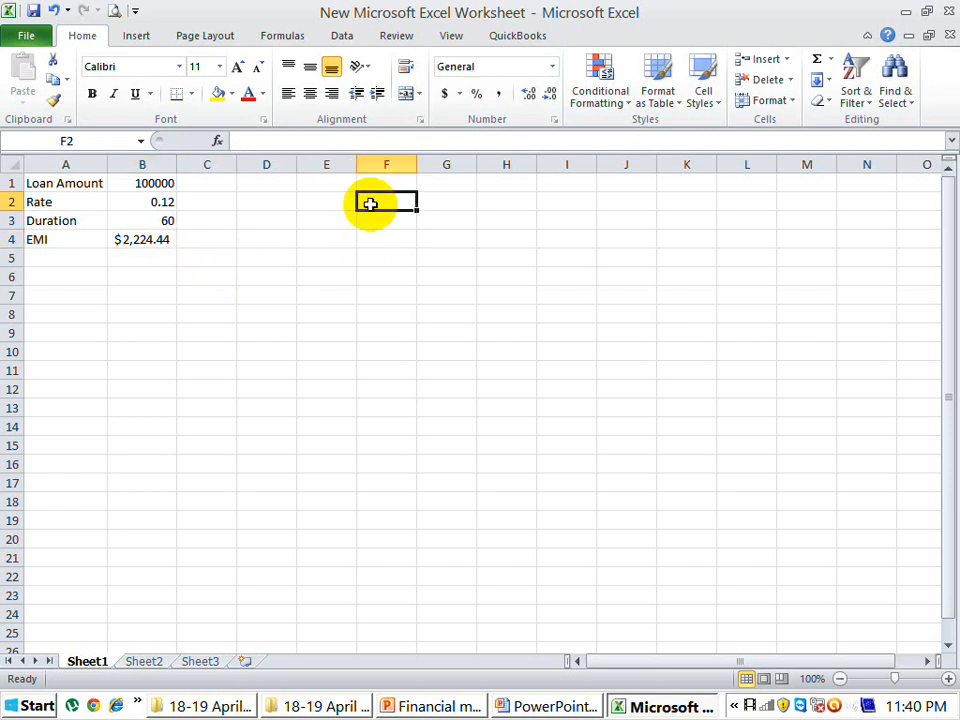
pyautogui.write('28')
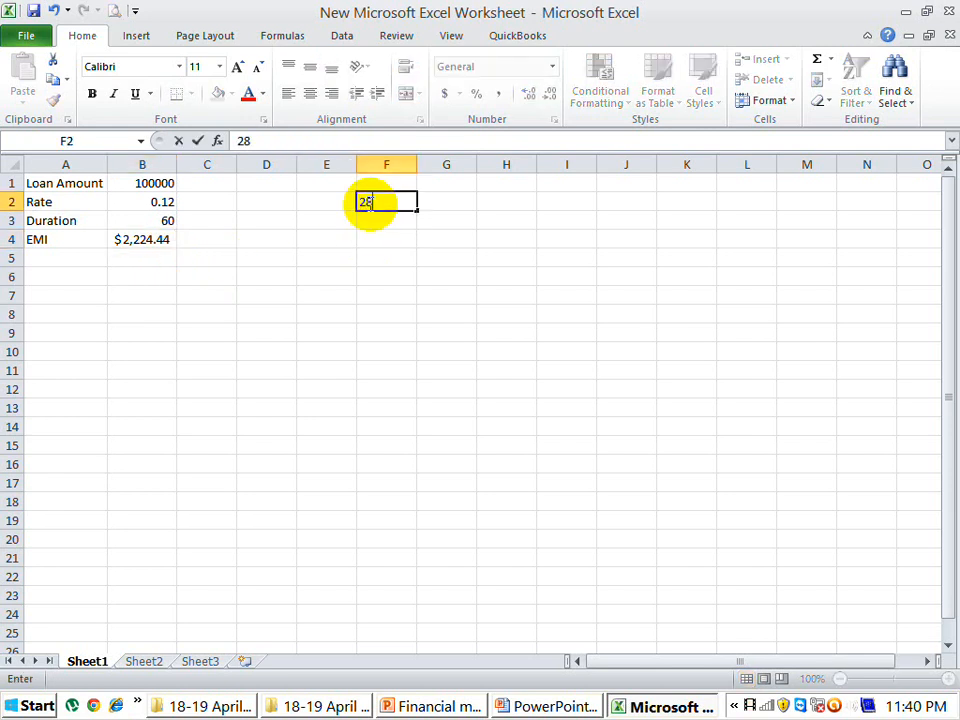
pyautogui.write('65')
pyautogui.press('Return')
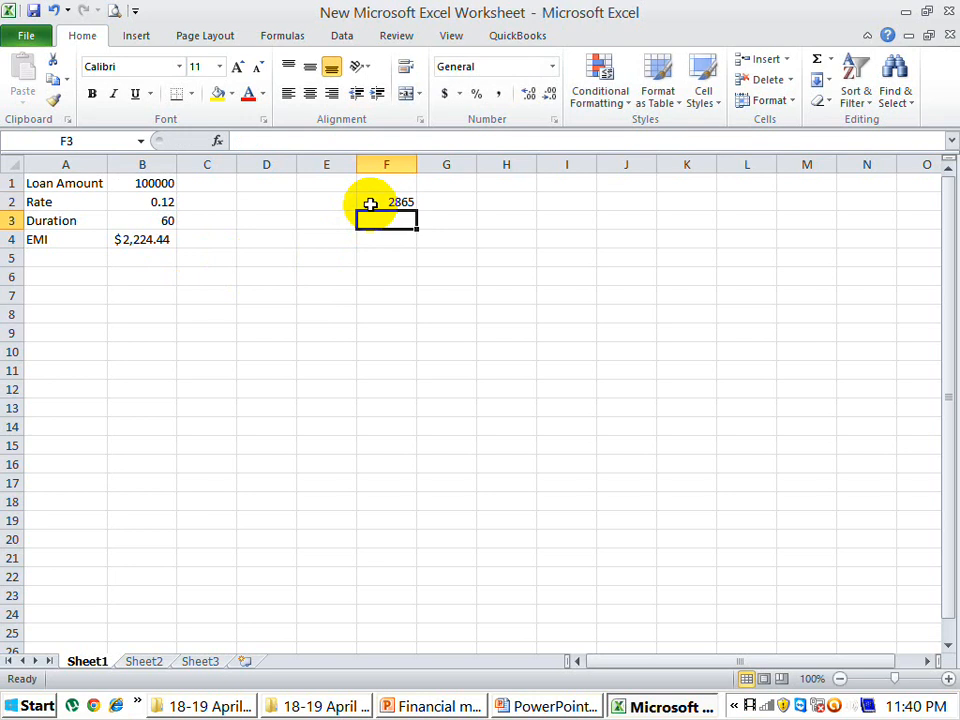
pyautogui.click(393, 203)
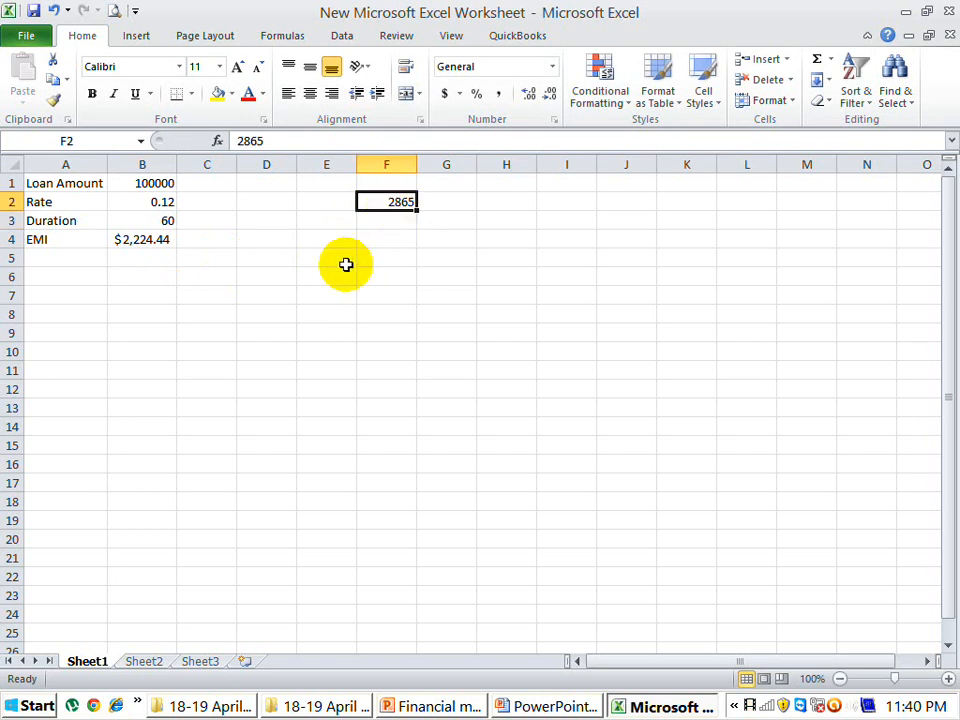
# Format the rate cell B2 as a percentage and set the rate to 18%.
pyautogui.click(156, 202)
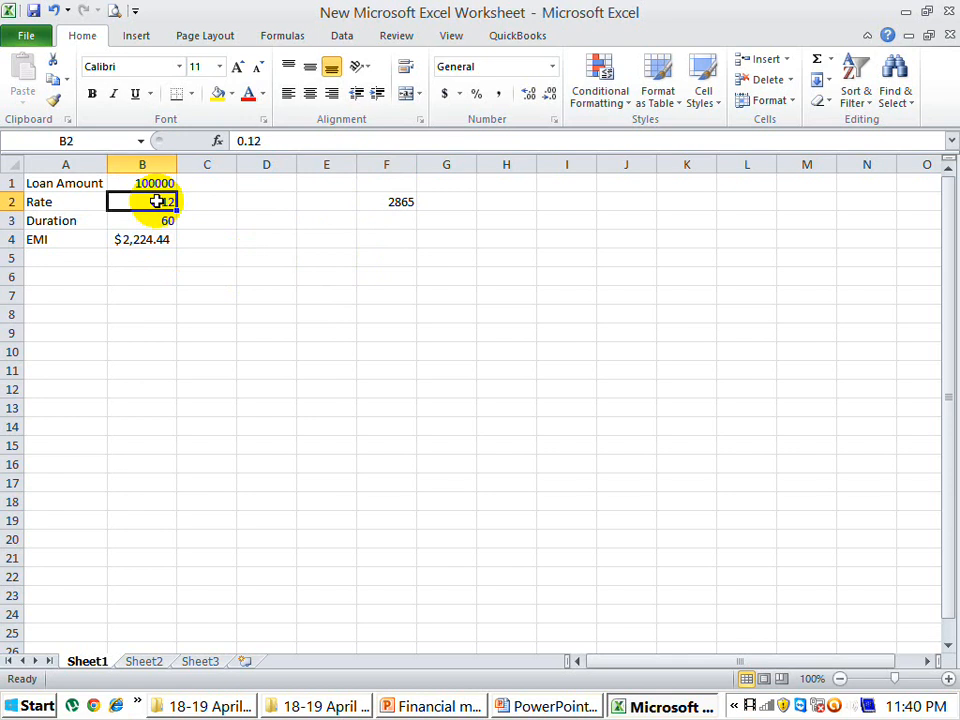
pyautogui.click(476, 96)
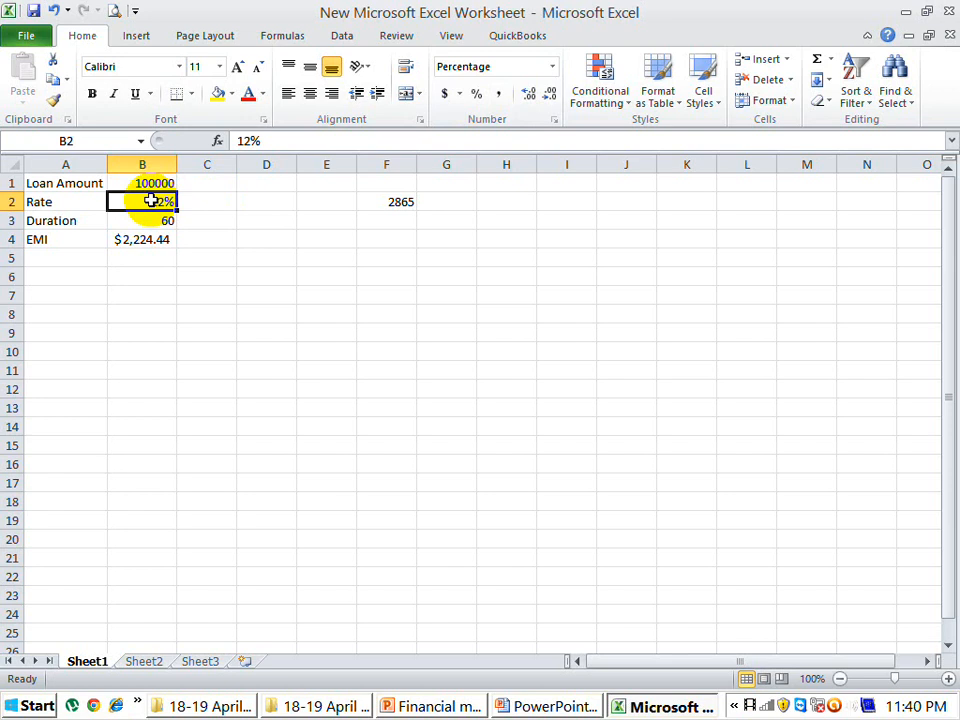
pyautogui.write('18')
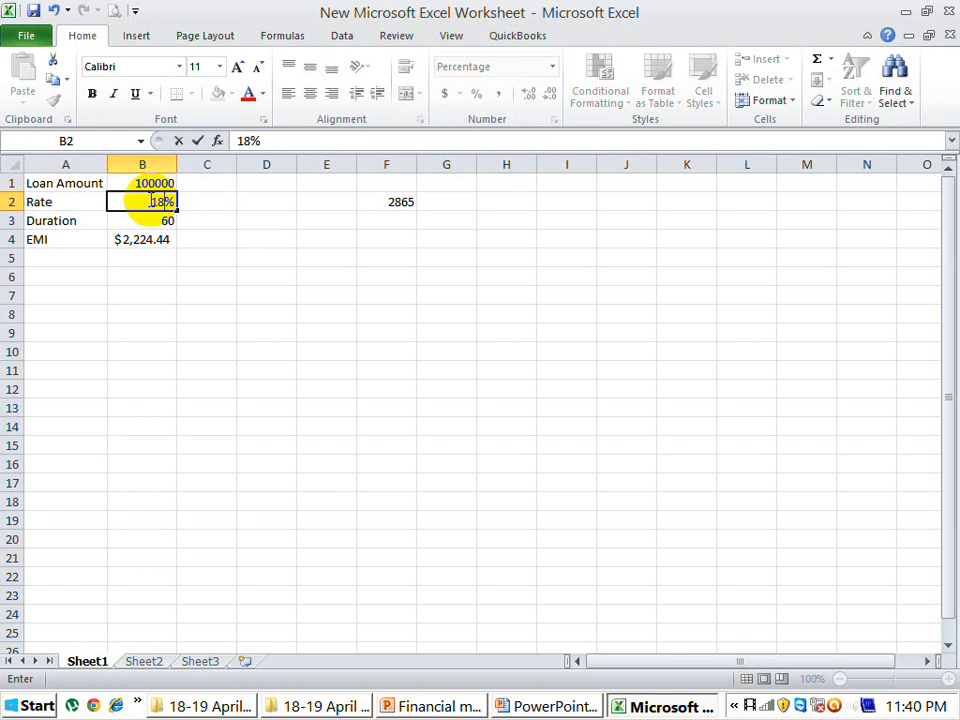
pyautogui.press('Return')
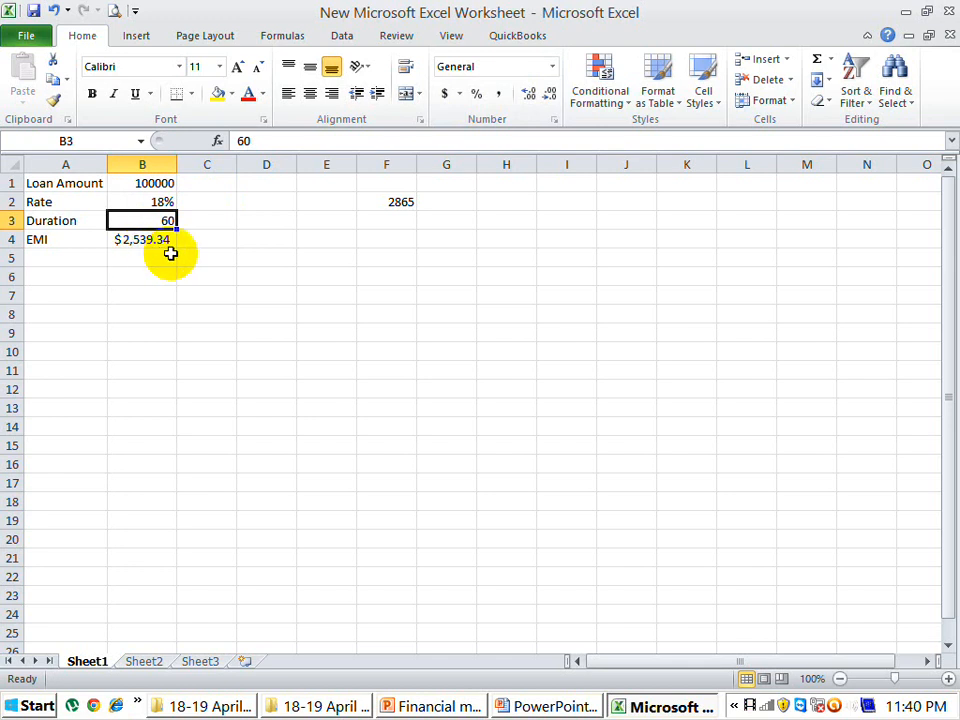
# Try rates of 22% and 23% in B2 to bring the EMI closer to the target in F2.
pyautogui.click(162, 202)
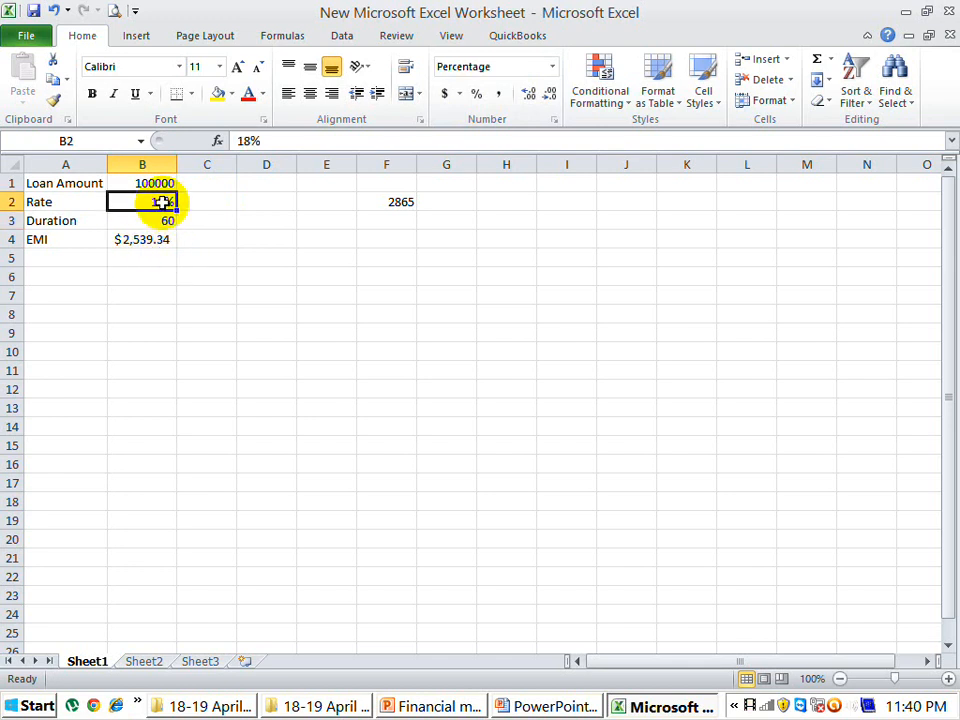
pyautogui.write('22')
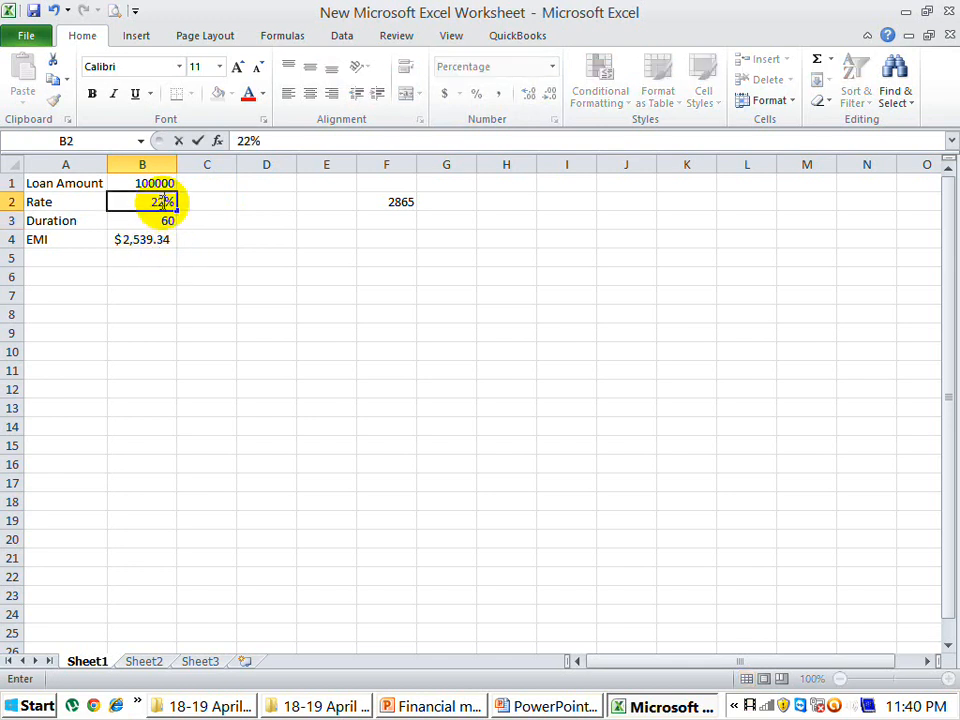
pyautogui.press('Return')
pyautogui.click(162, 202)
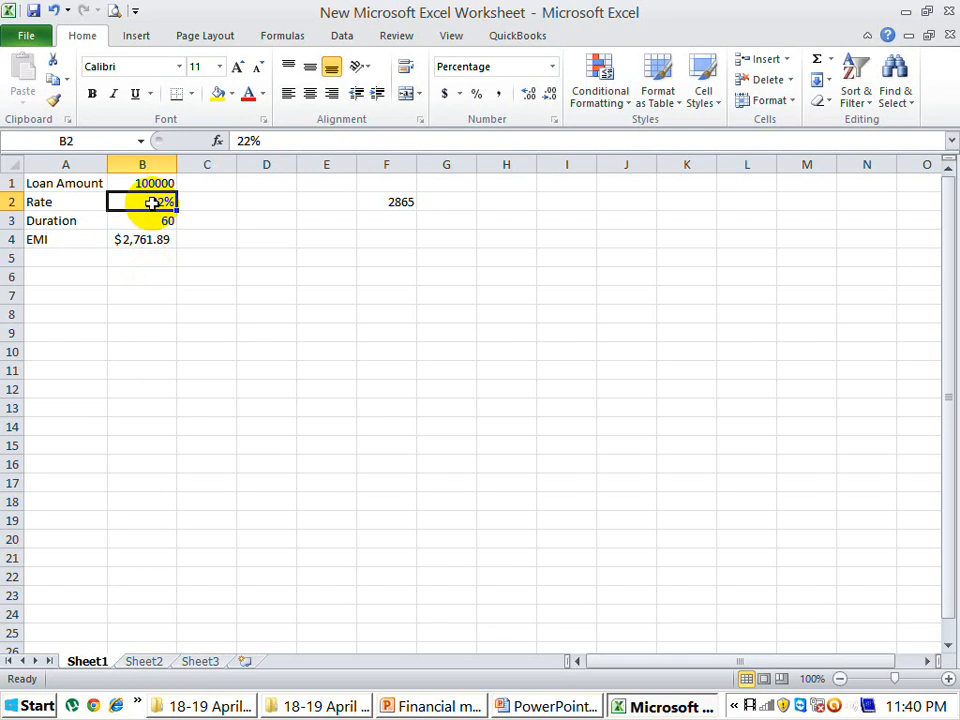
pyautogui.write('23')
pyautogui.press('Return')
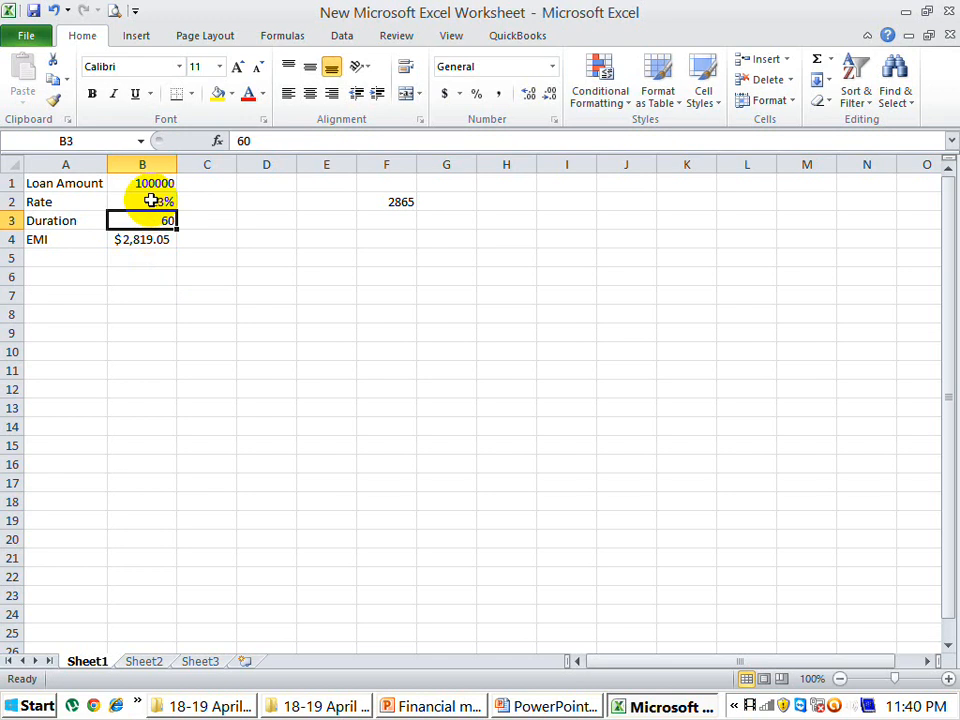
# Try a rate of 23.65% in B2, followed by a slightly higher one.
pyautogui.click(150, 202)
pyautogui.doubleClick(150, 202)
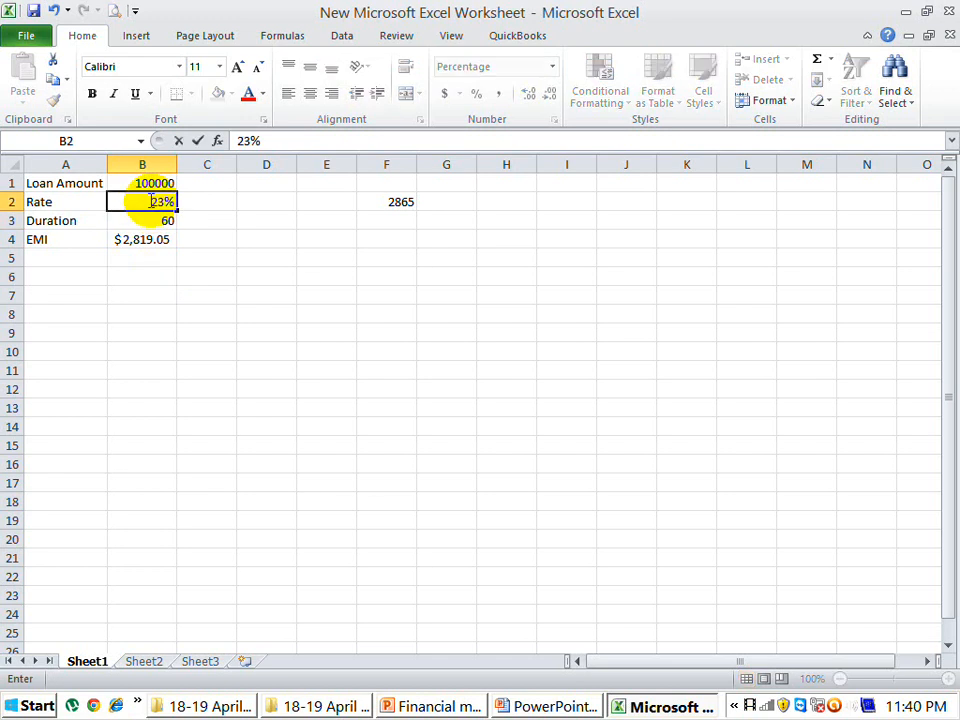
pyautogui.write('.65')
pyautogui.press('Return')
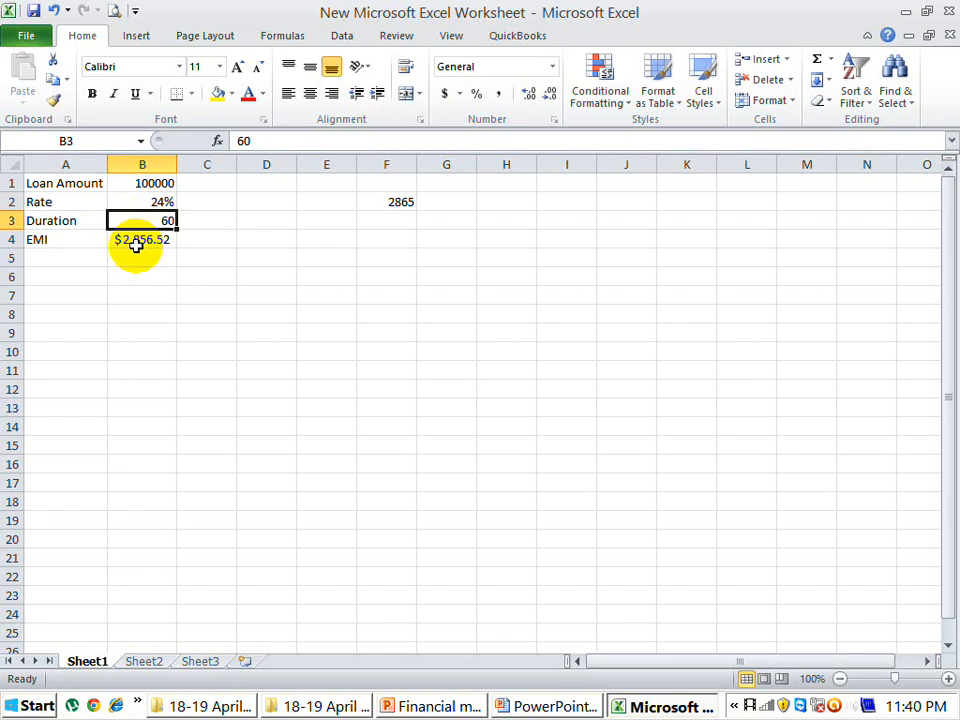
pyautogui.click(153, 203)
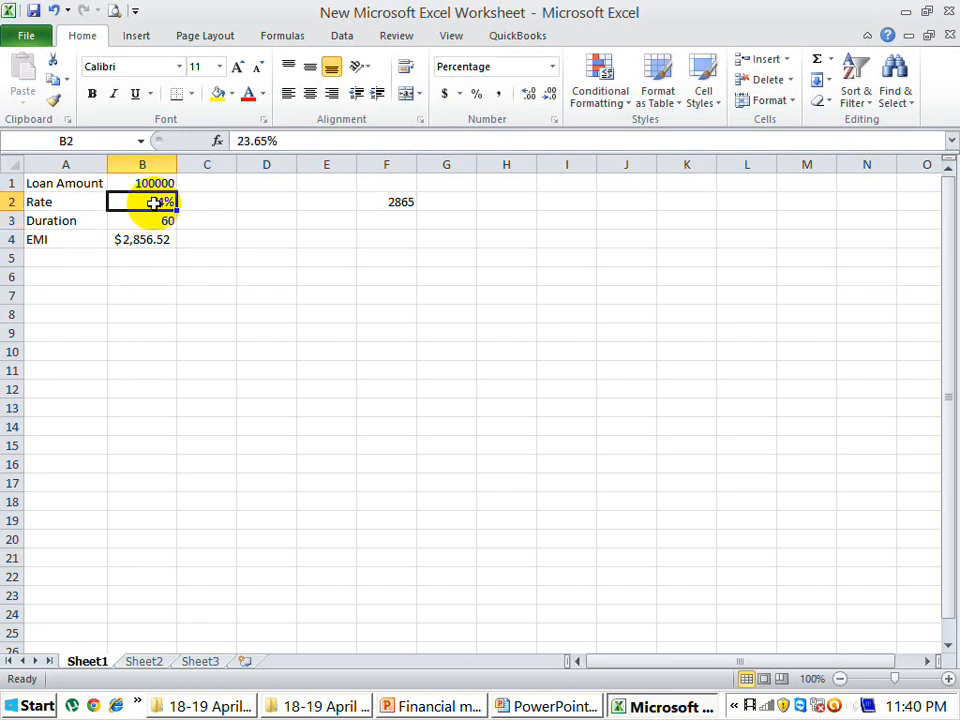
pyautogui.write('23.')
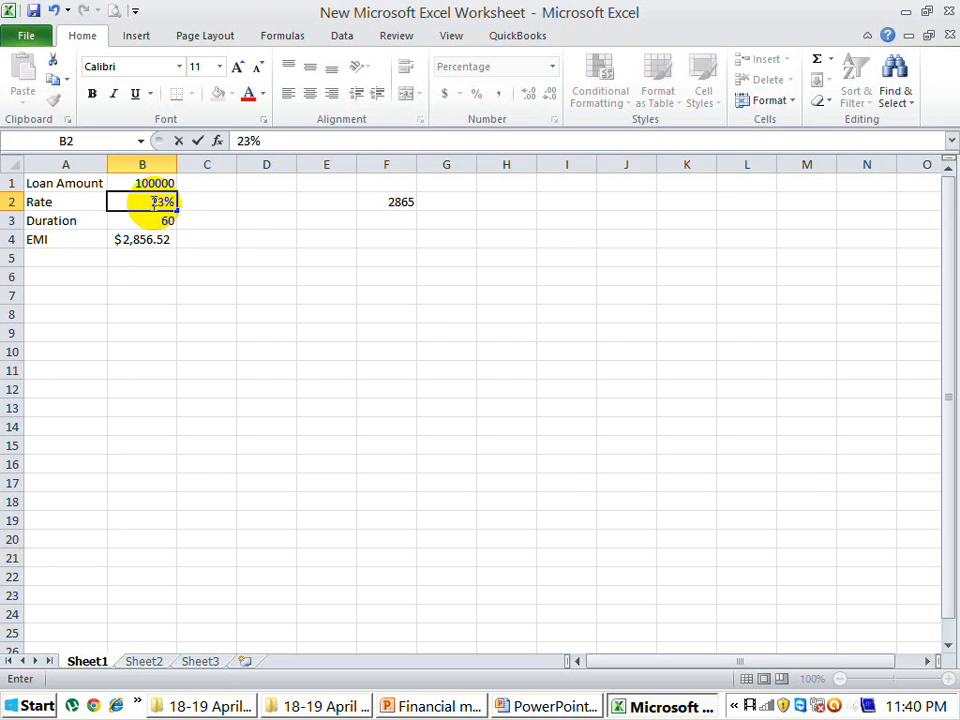
pyautogui.press('Return')
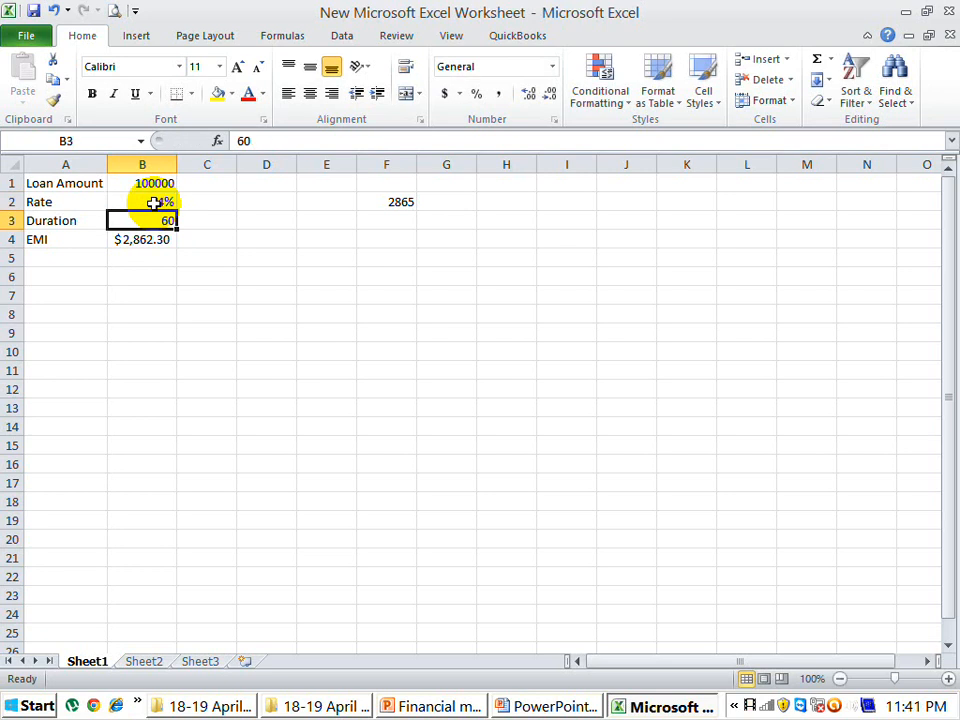
# Set the rate in B2 to 23.85%, then lower its decimals to make it 23.79%.
pyautogui.click(157, 203)
pyautogui.write('2')
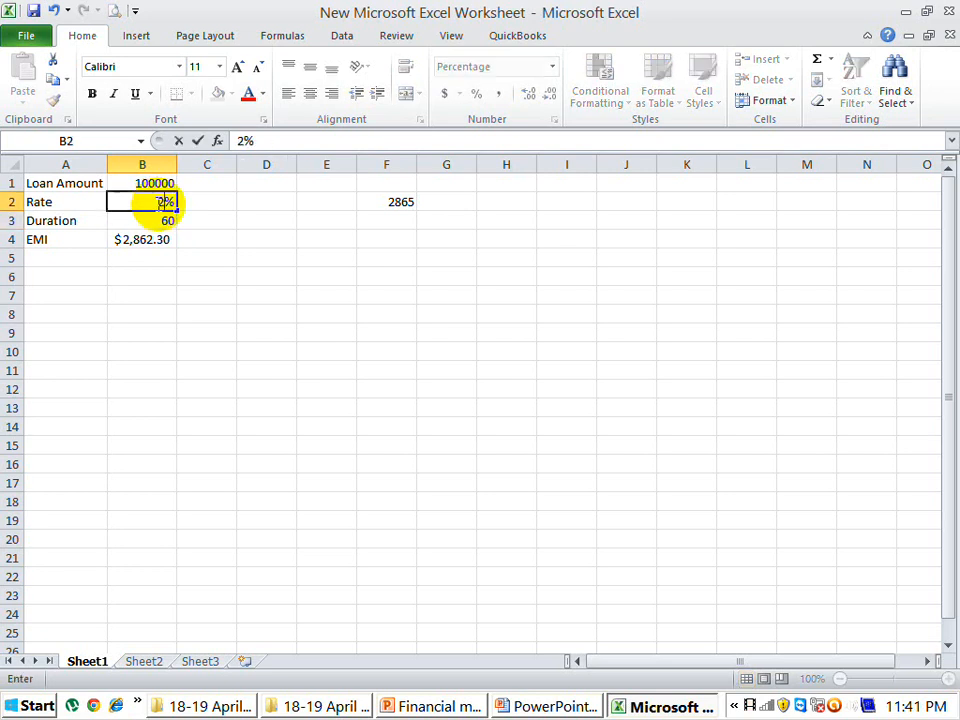
pyautogui.write('3.85')
pyautogui.press('Return')
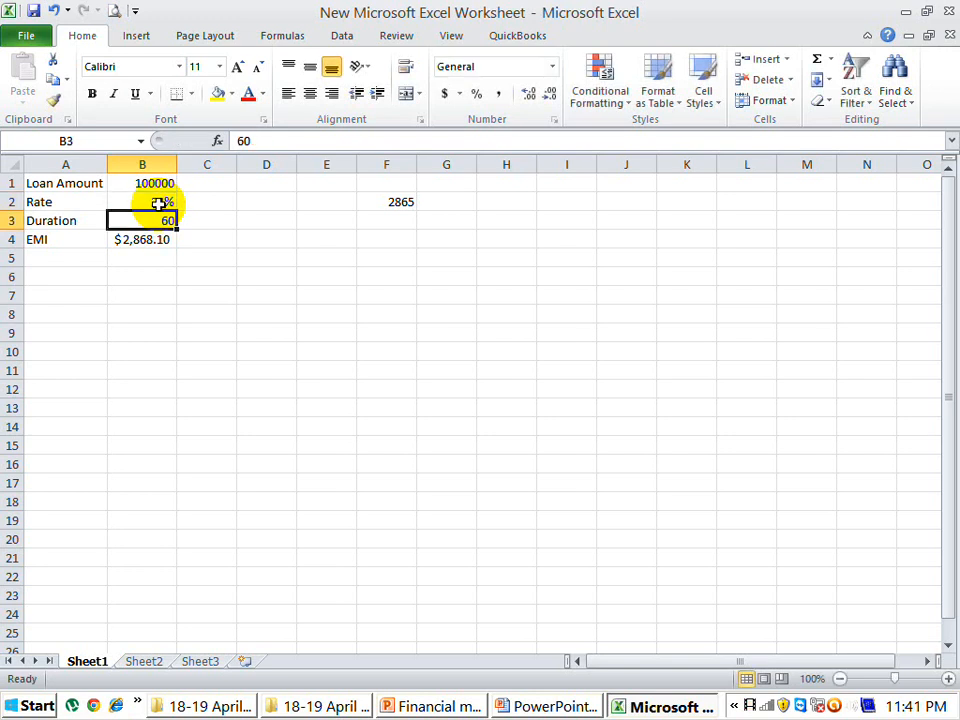
pyautogui.click(158, 202)
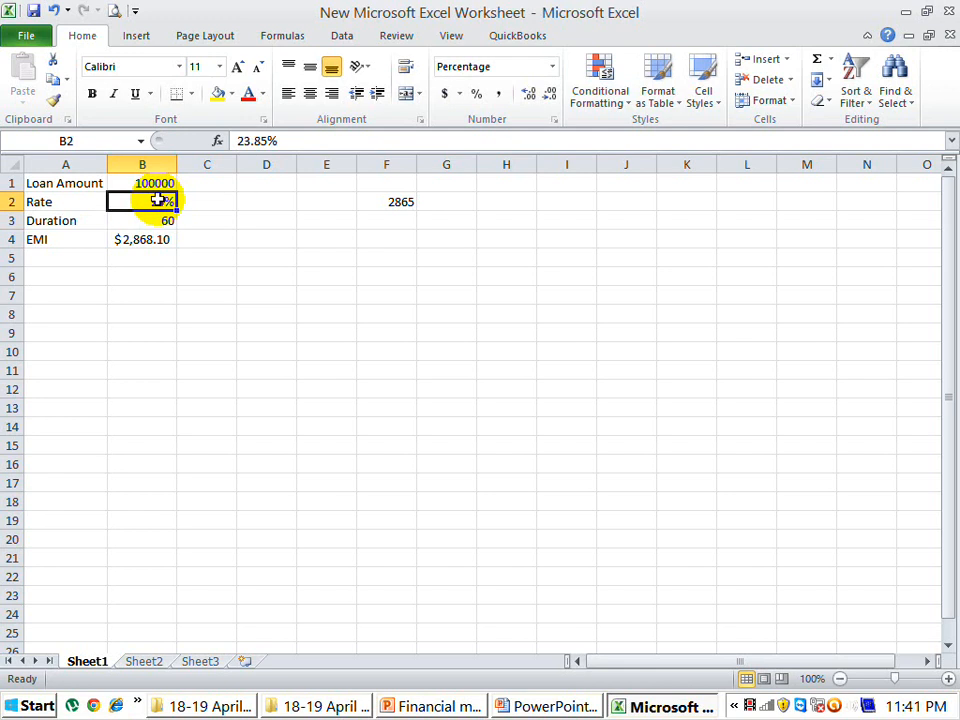
pyautogui.click(255, 141)
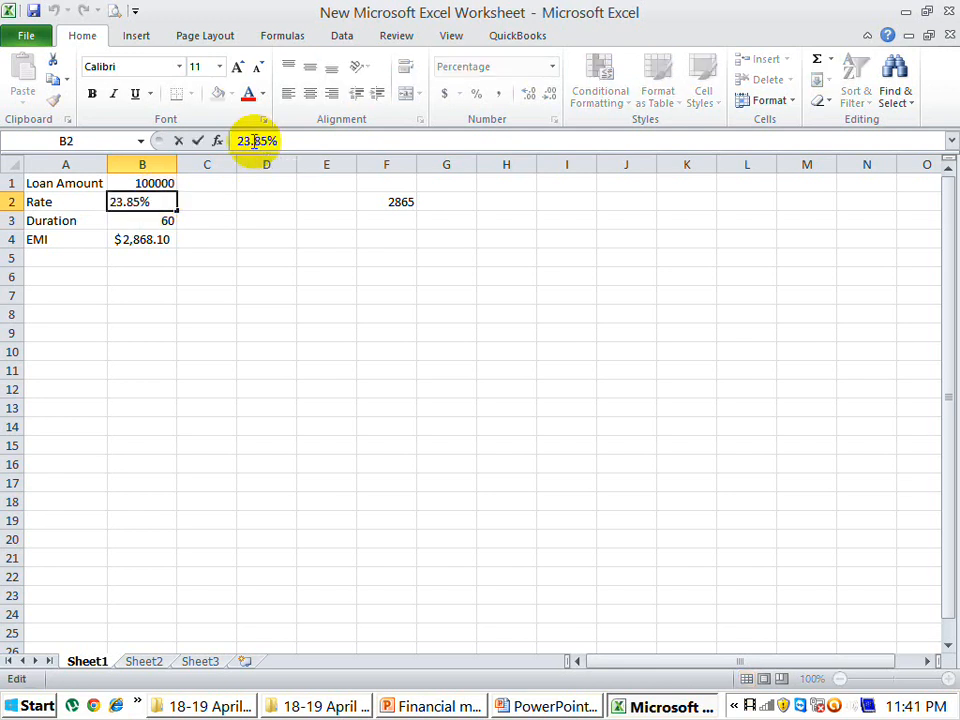
pyautogui.press('Delete')
pyautogui.press('Delete')
pyautogui.write('79')
pyautogui.press('Return')
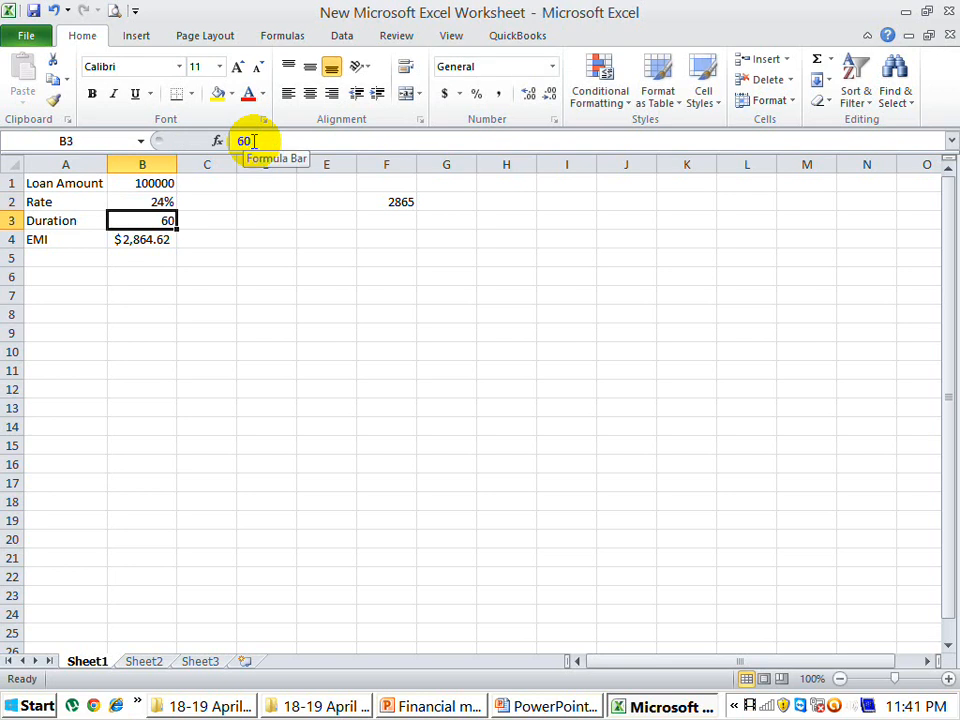
# Refine the rate in B2 to 23.798% and select the EMI cell B4 to check its formula.
pyautogui.press('Up')
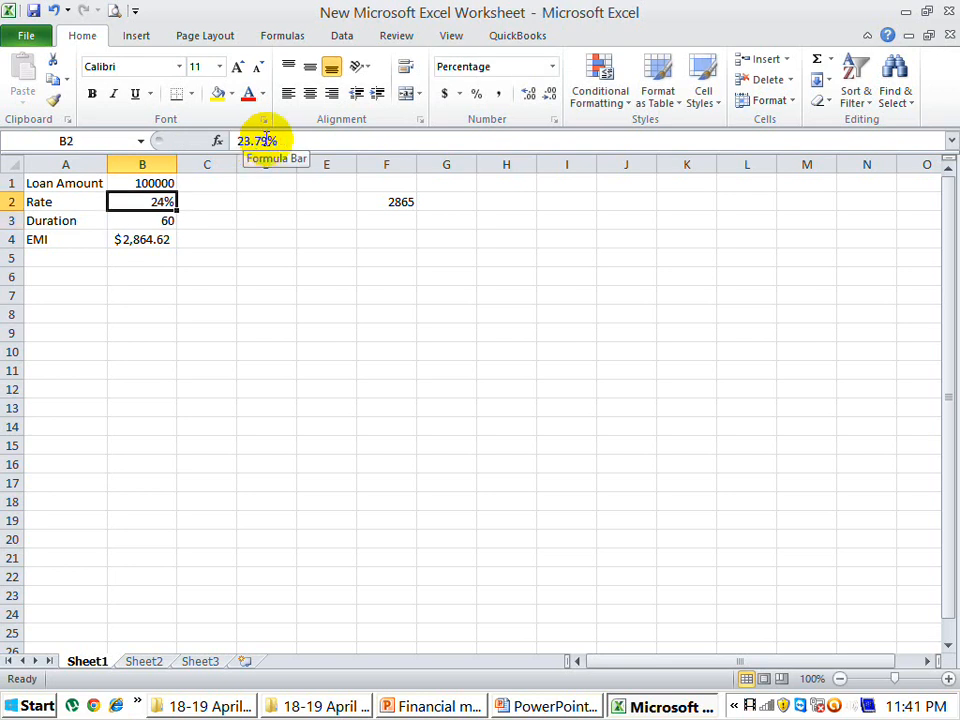
pyautogui.click(266, 140)
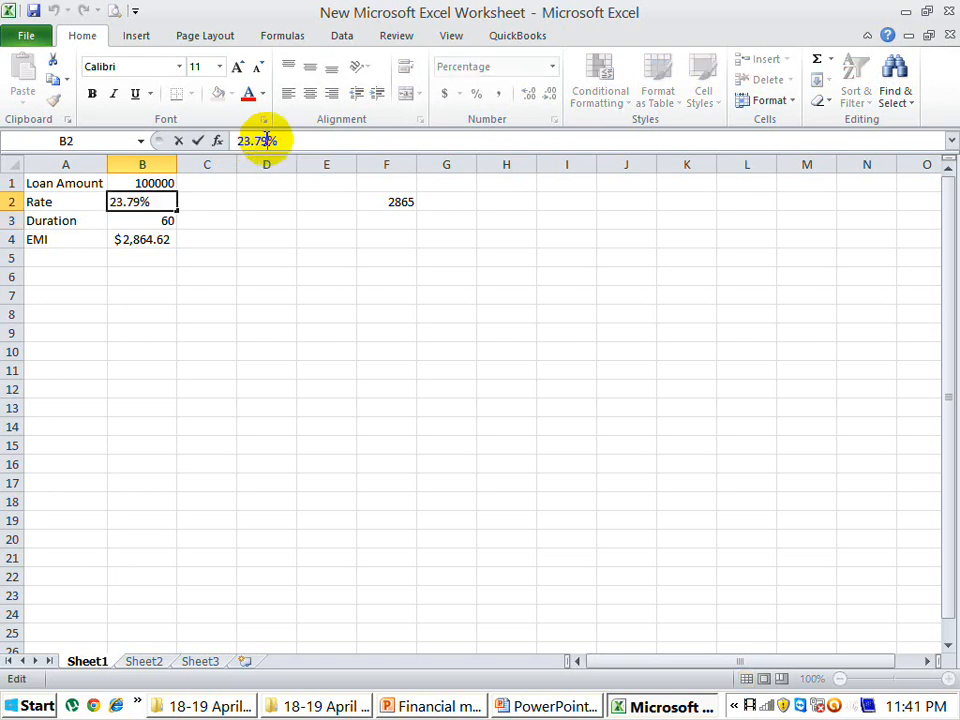
pyautogui.write('8')
pyautogui.press('Return')
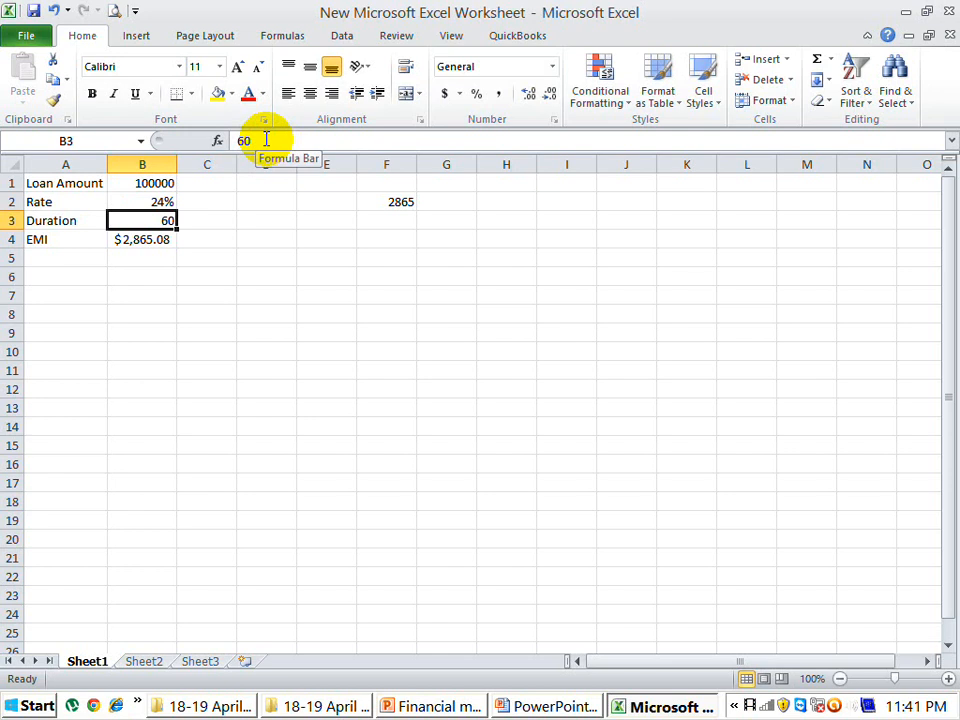
pyautogui.click(170, 202)
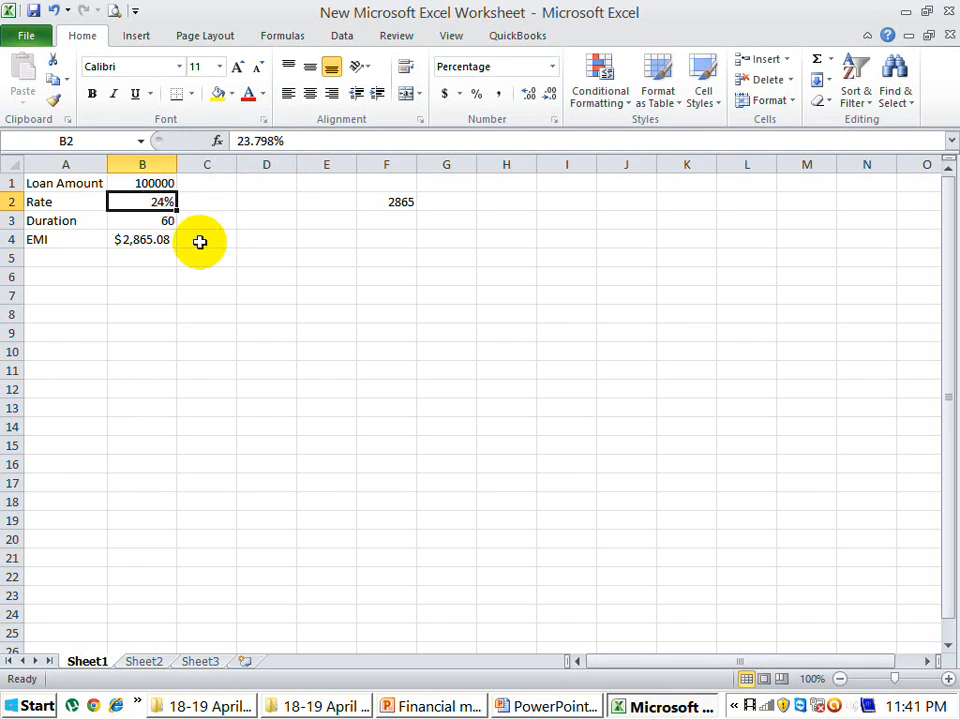
pyautogui.click(148, 240)
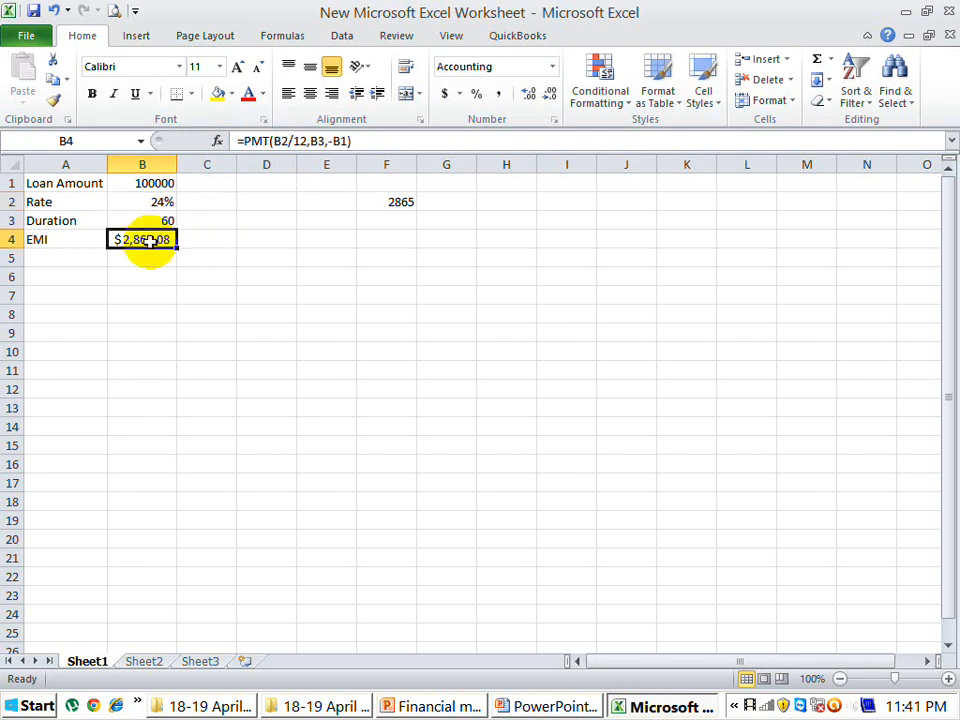
# Undo the trial rates until the rate in B2 is back at 12%.
pyautogui.hotkey('ctrl', 'z')
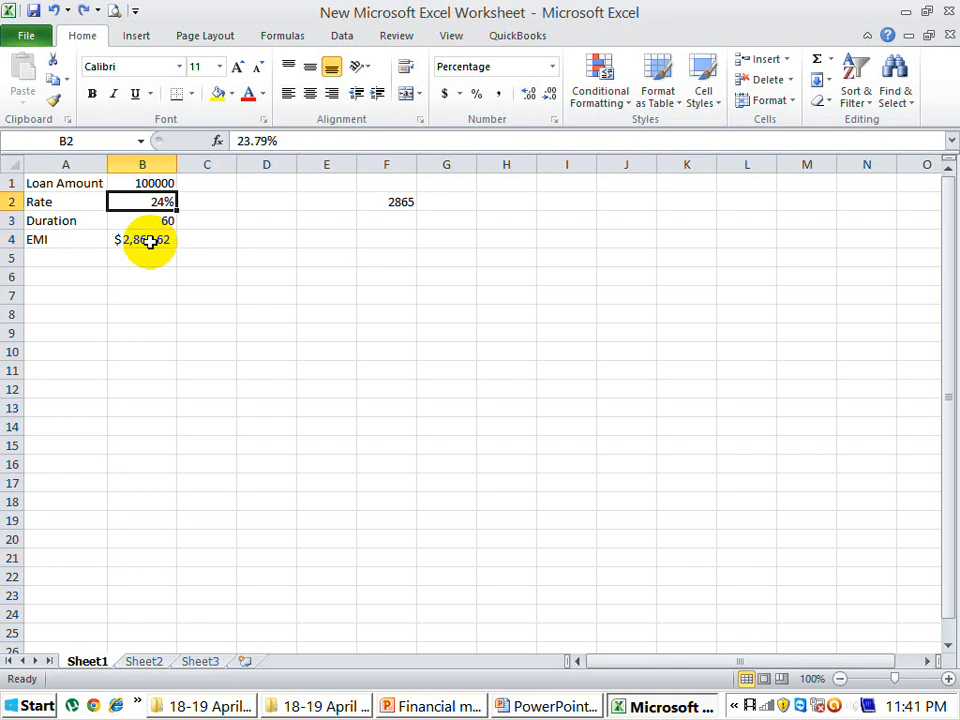
pyautogui.hotkey('ctrl', 'z')
pyautogui.hotkey('ctrl', 'z')
pyautogui.hotkey('ctrl', 'z')
pyautogui.hotkey('ctrl', 'z')
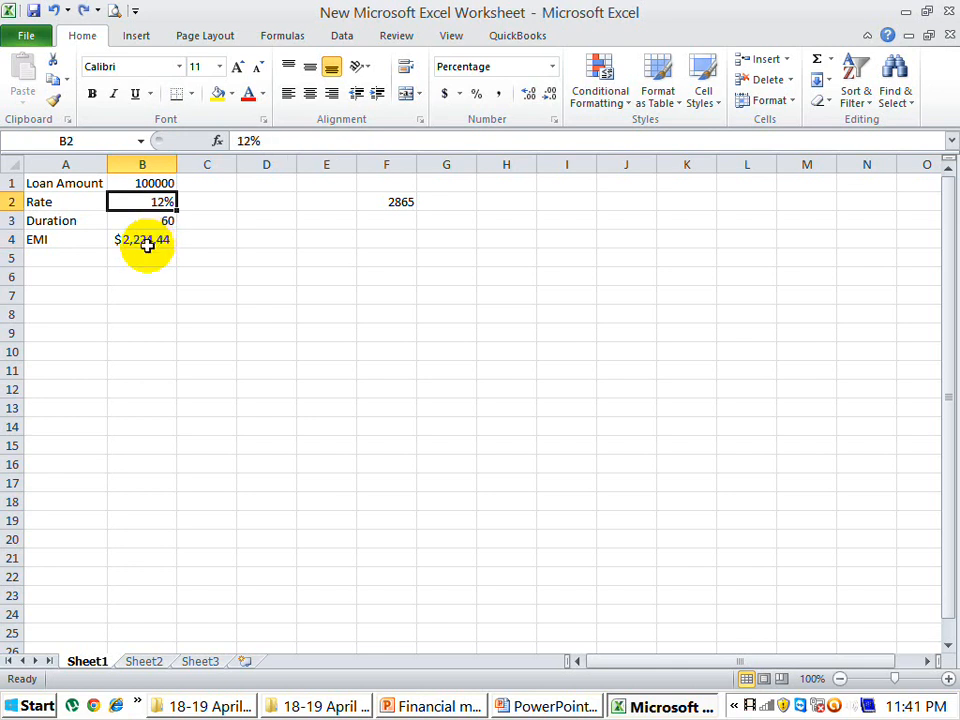
# Format the EMI cell B4 with a black fill and bold white text.
pyautogui.click(147, 243)
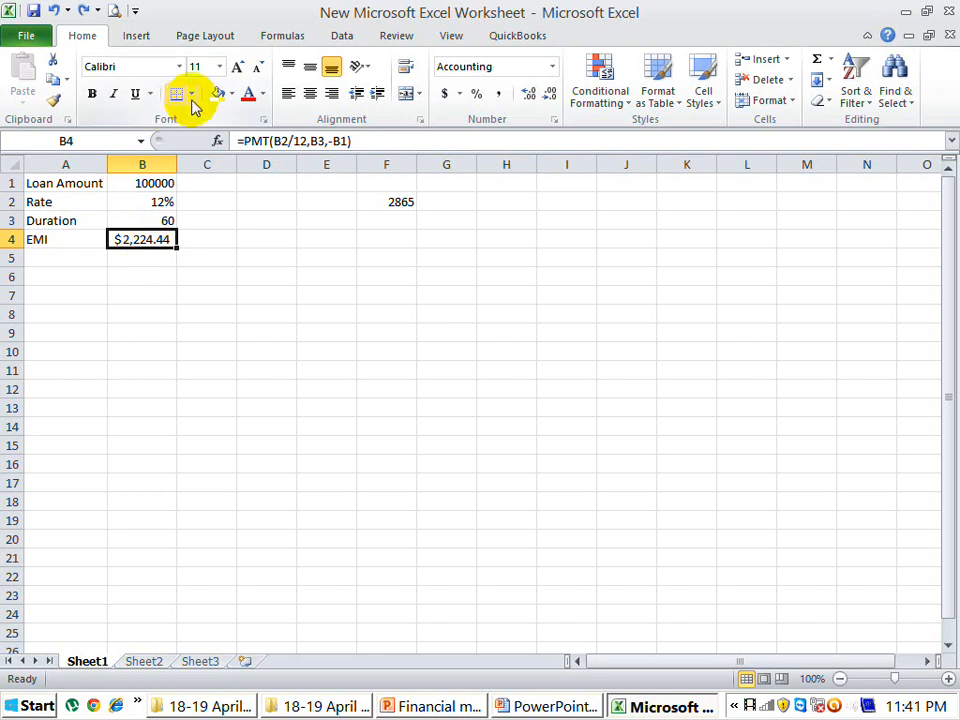
pyautogui.click(231, 93)
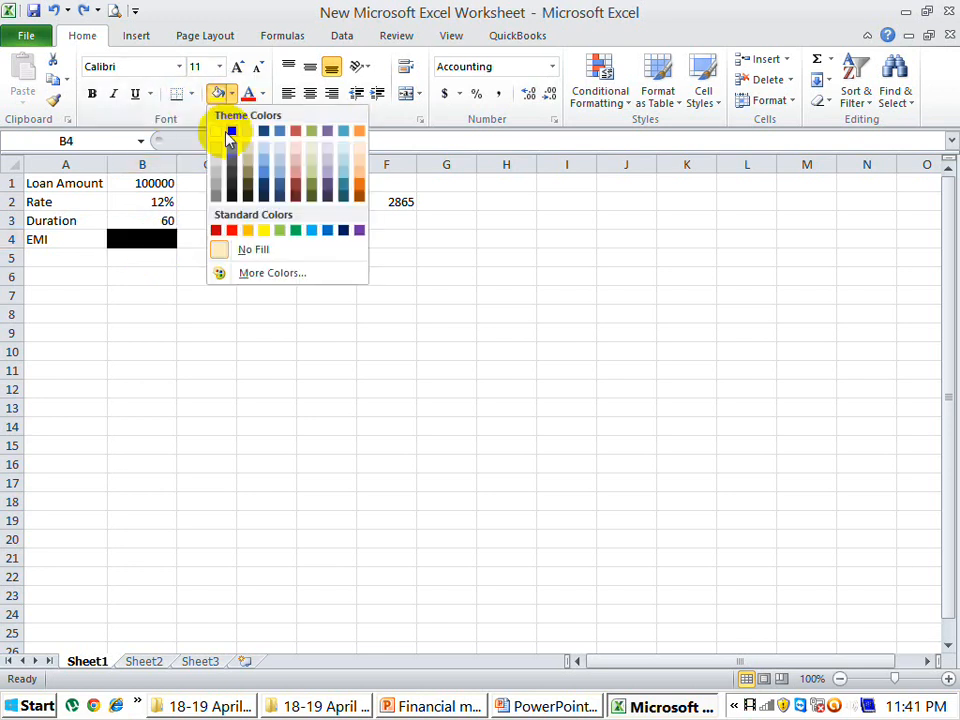
pyautogui.click(231, 131)
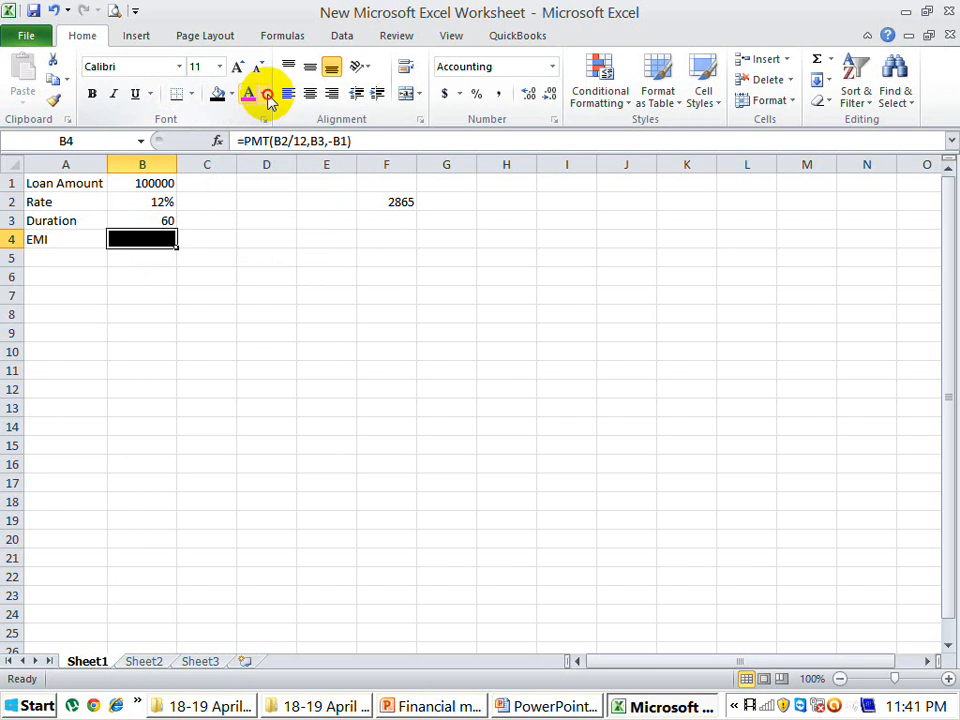
pyautogui.click(266, 95)
pyautogui.click(254, 153)
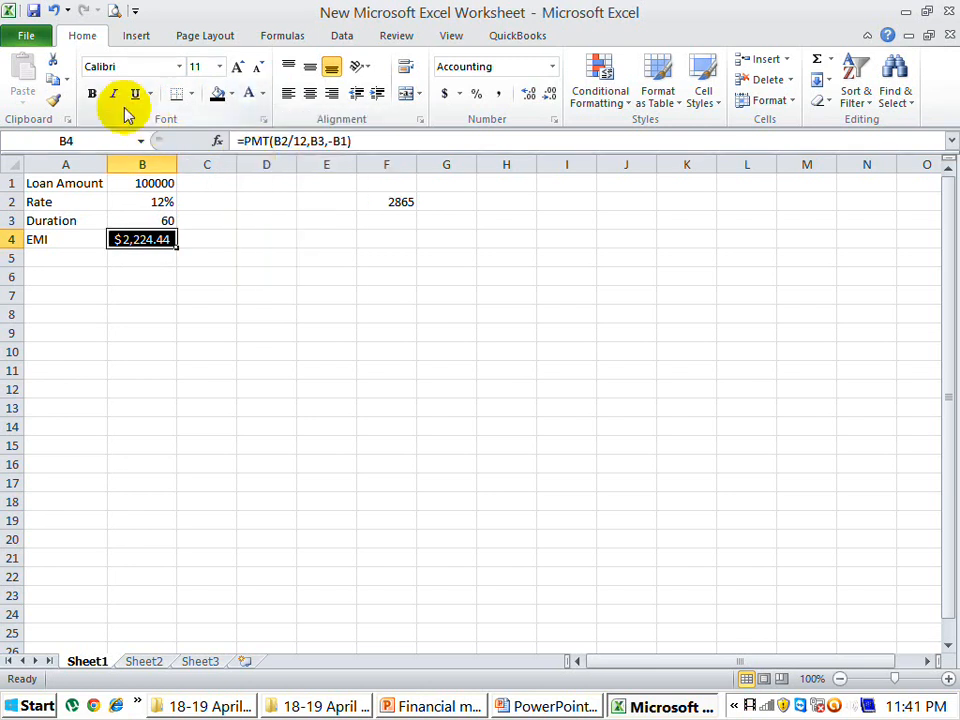
pyautogui.click(92, 93)
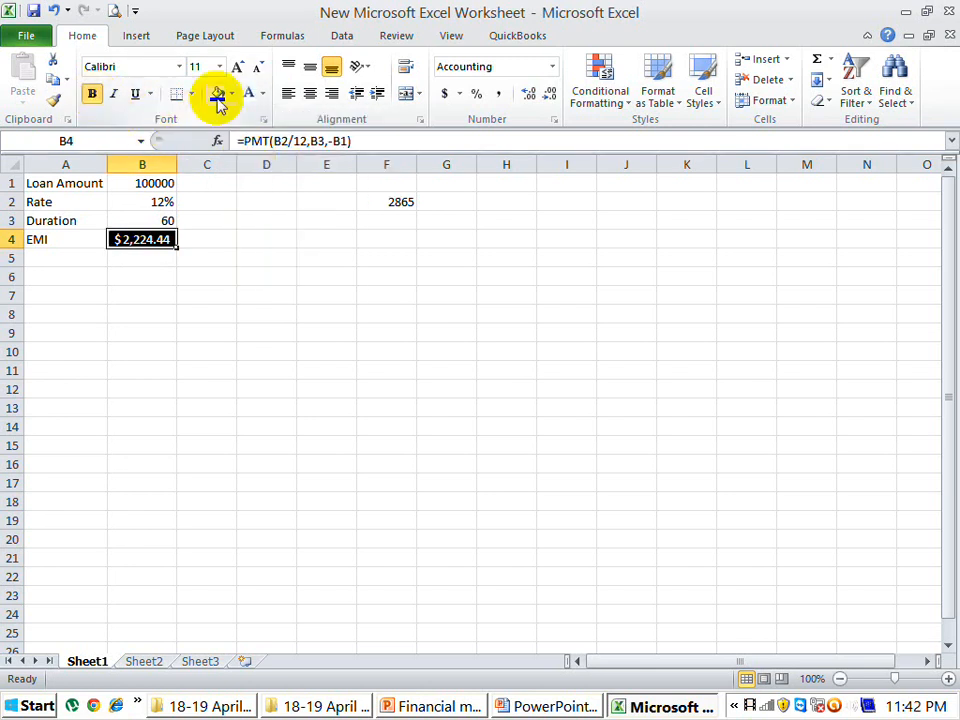
# Enlarge the font of the EMI value in B4 to size 22.
pyautogui.click(240, 66)
pyautogui.click(240, 66)
pyautogui.click(240, 66)
pyautogui.click(242, 66)
pyautogui.click(242, 66)
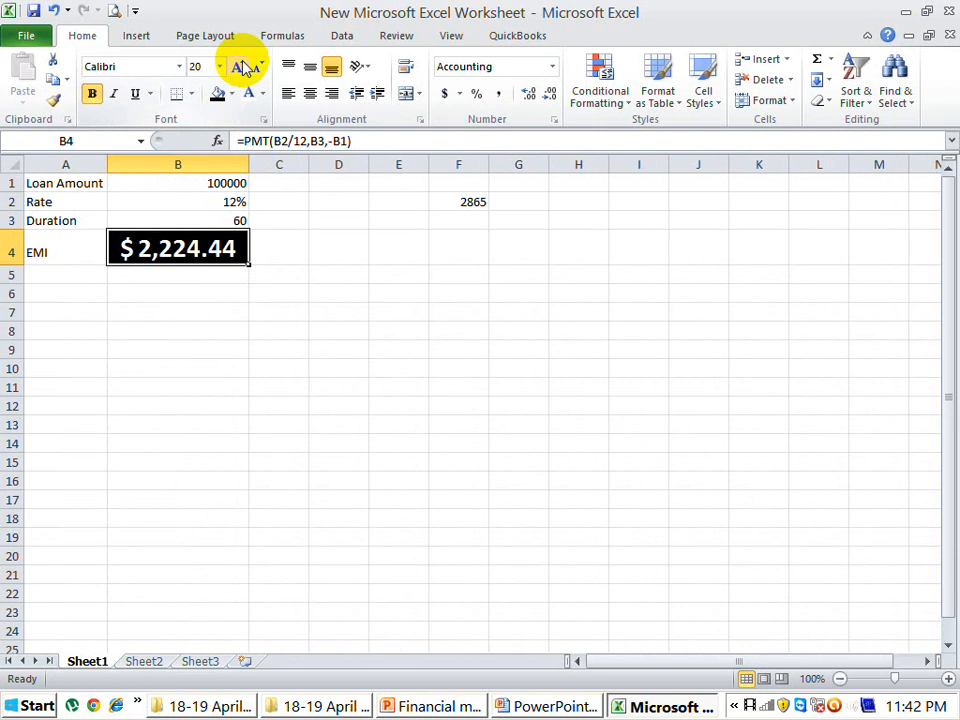
pyautogui.click(242, 66)
pyautogui.click(222, 186)
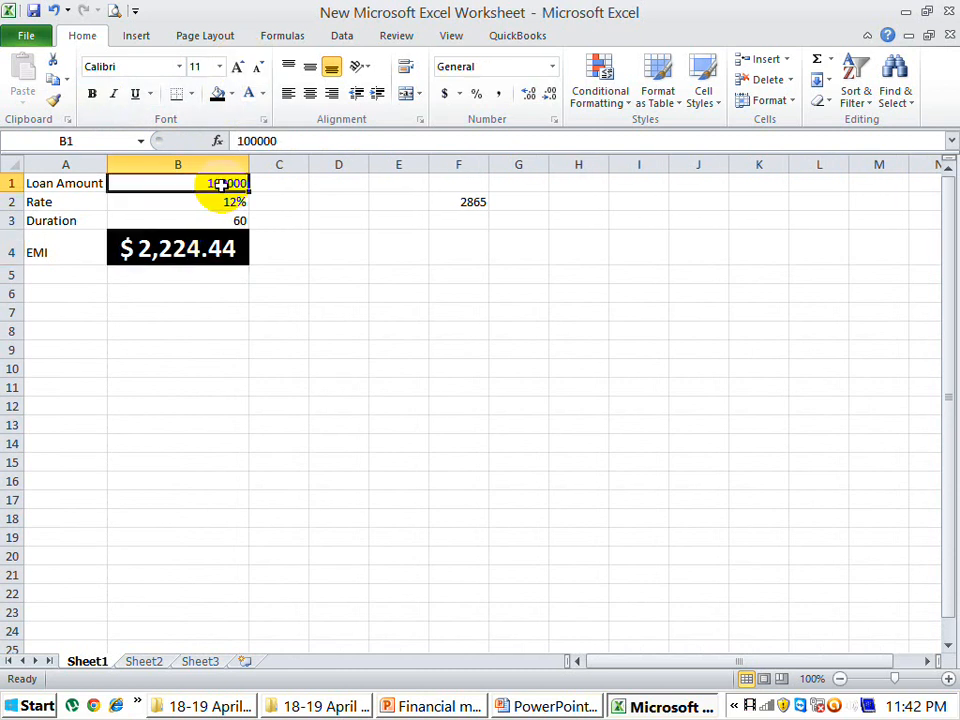
# Run Goal Seek on the EMI cell B4 with a target of 2865 by changing the rate in B2, and accept the solution.
pyautogui.click(201, 251)
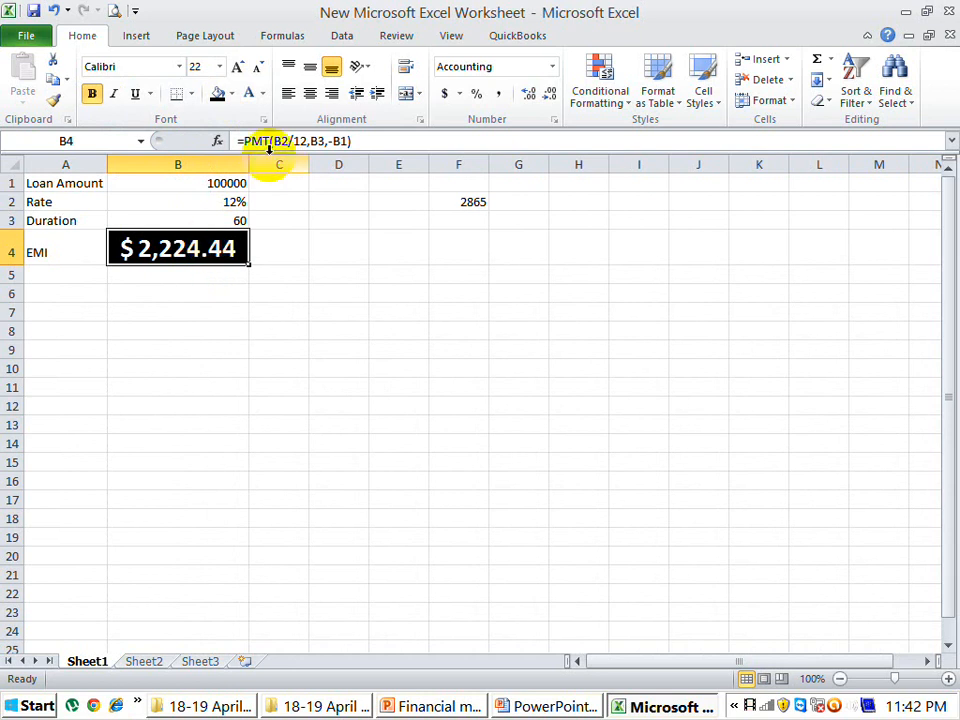
pyautogui.click(343, 37)
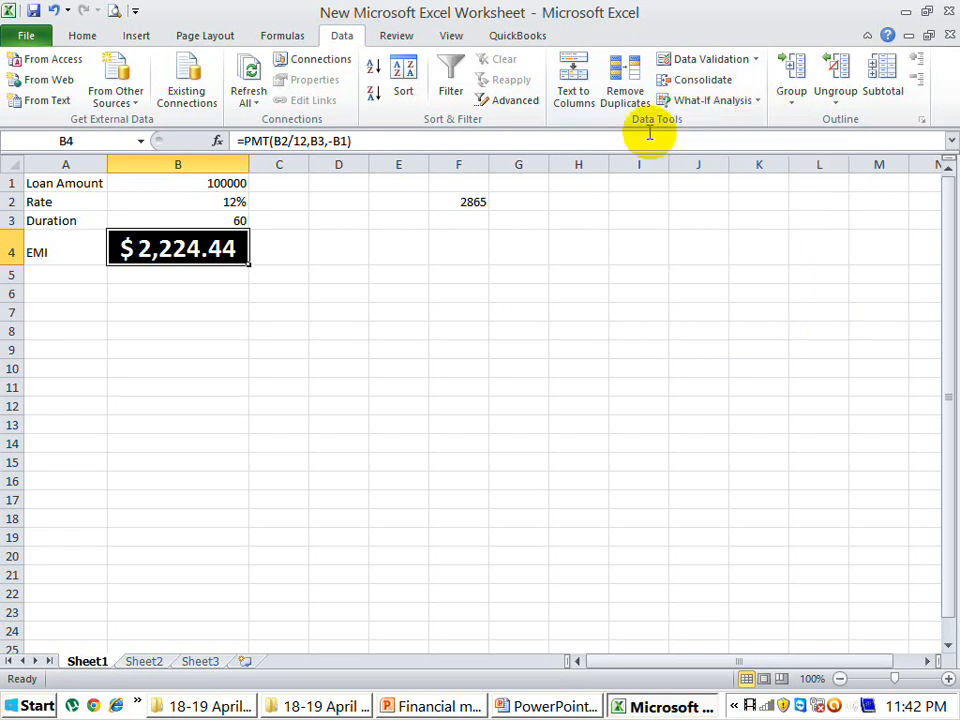
pyautogui.click(758, 104)
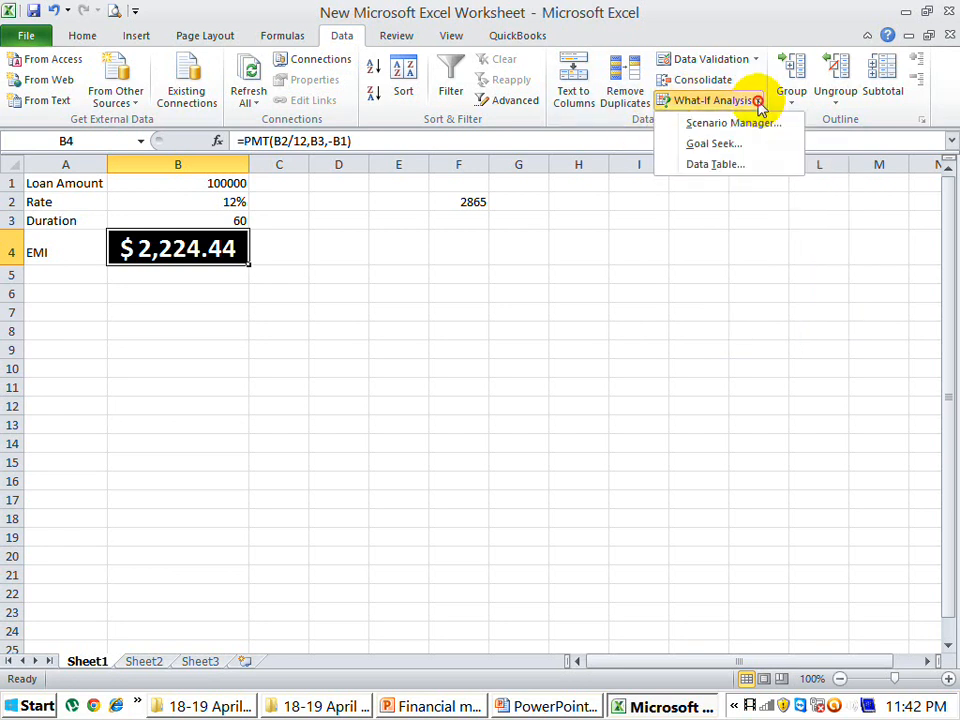
pyautogui.click(731, 148)
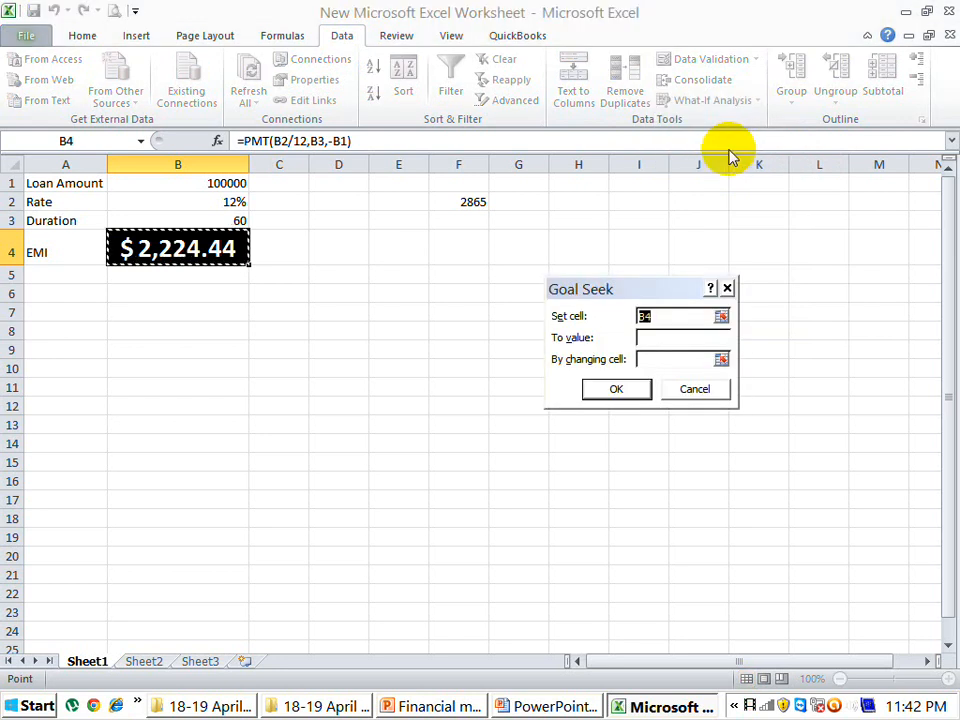
pyautogui.click(655, 340)
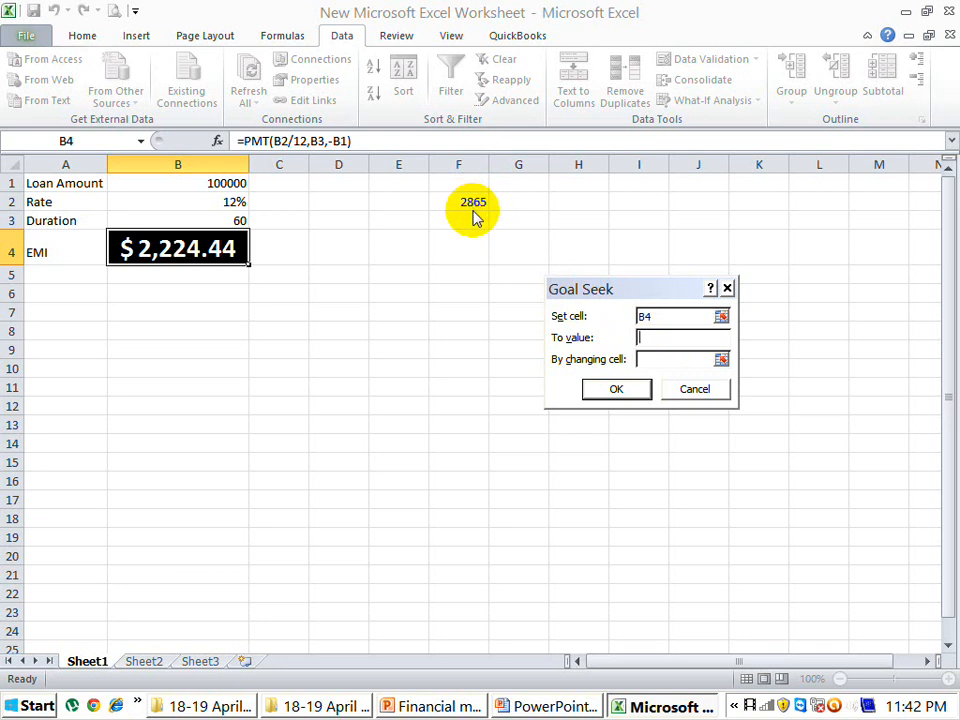
pyautogui.write('2')
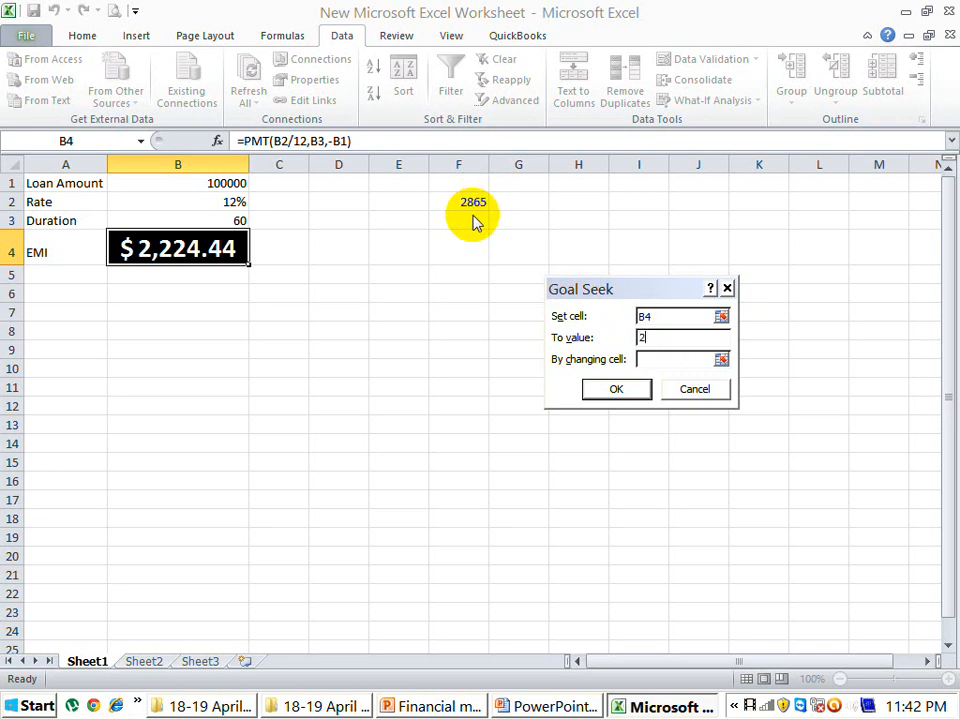
pyautogui.write('865')
pyautogui.click(660, 358)
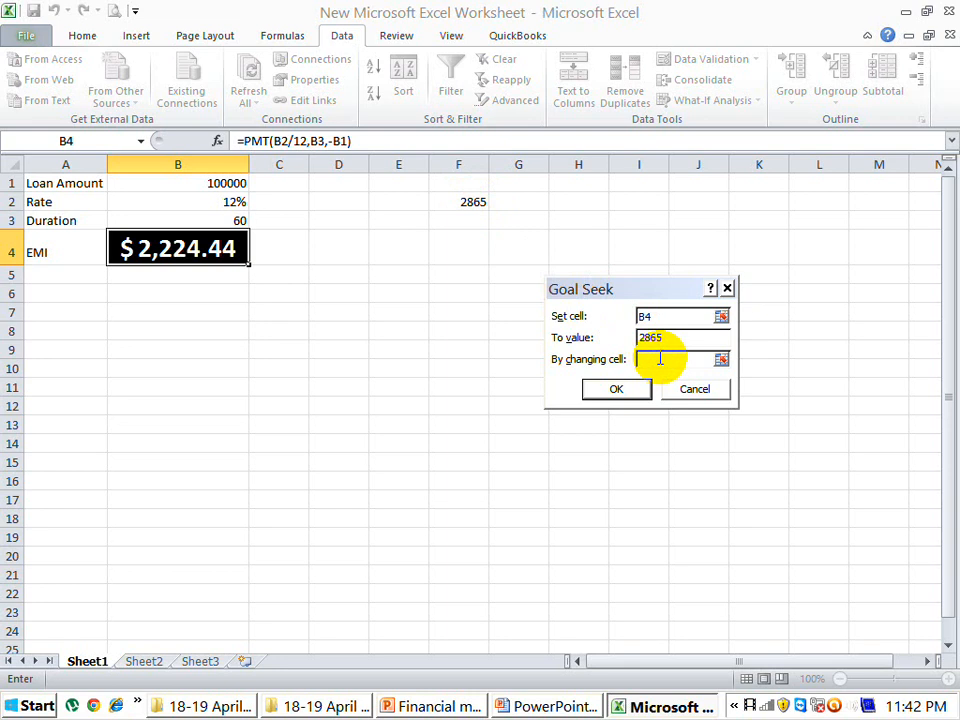
pyautogui.click(232, 202)
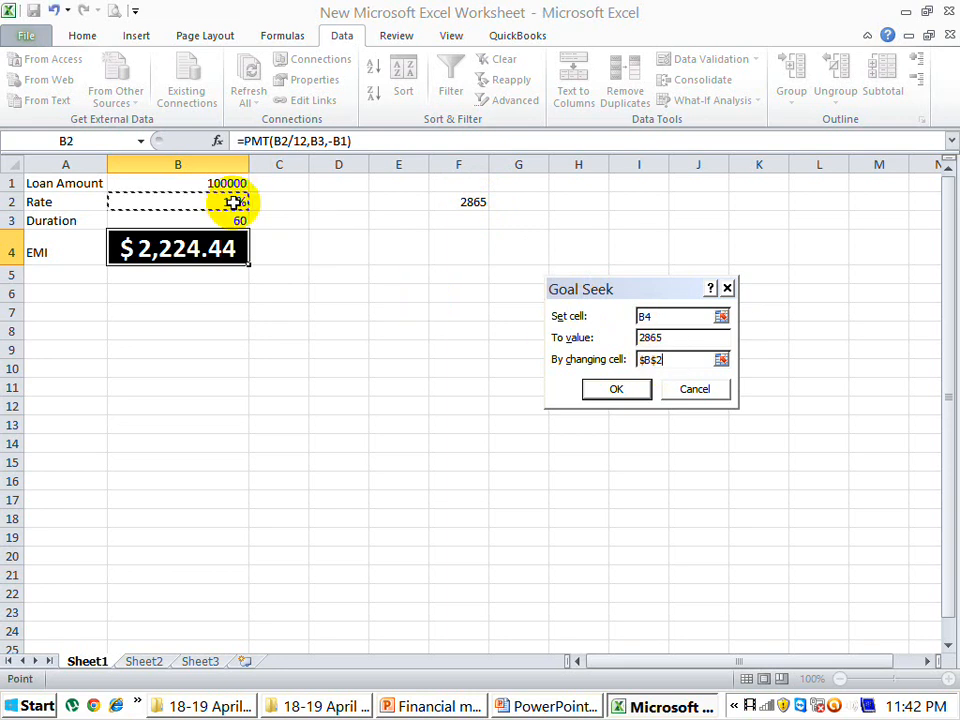
pyautogui.click(616, 392)
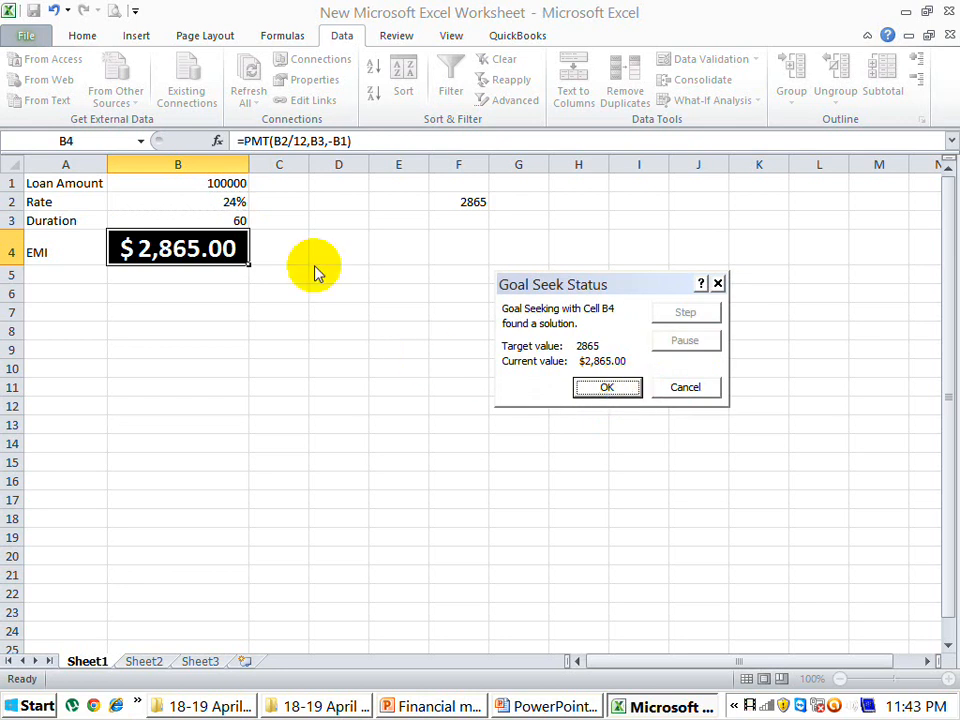
pyautogui.click(608, 389)
# Check the exact rate in B2, then undo the Goal Seek result.
pyautogui.click(200, 204)
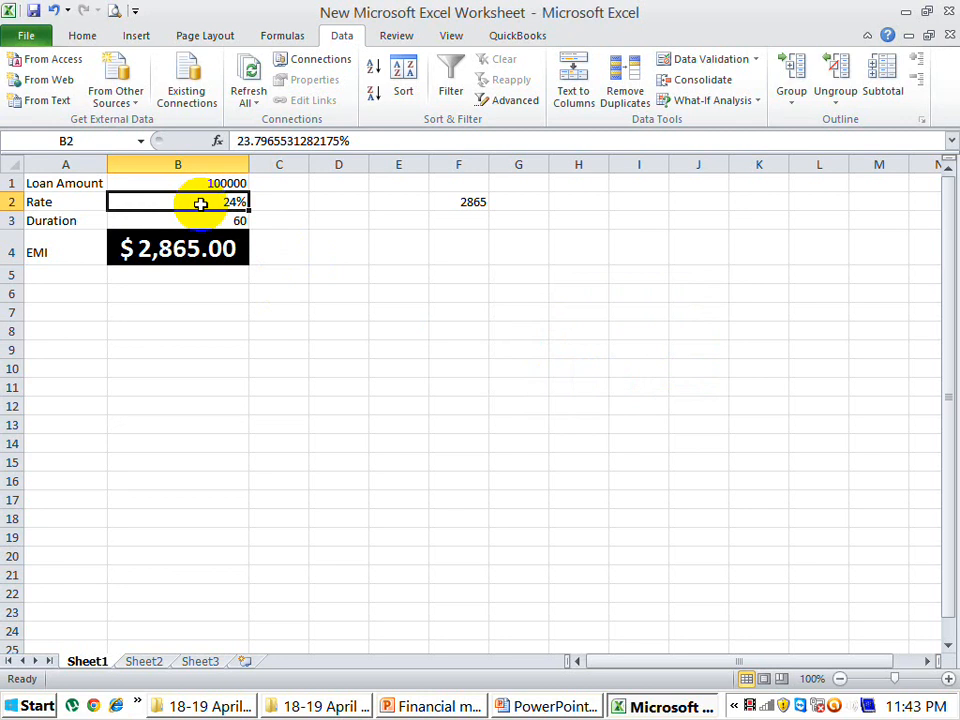
pyautogui.hotkey('ctrl', 'z')
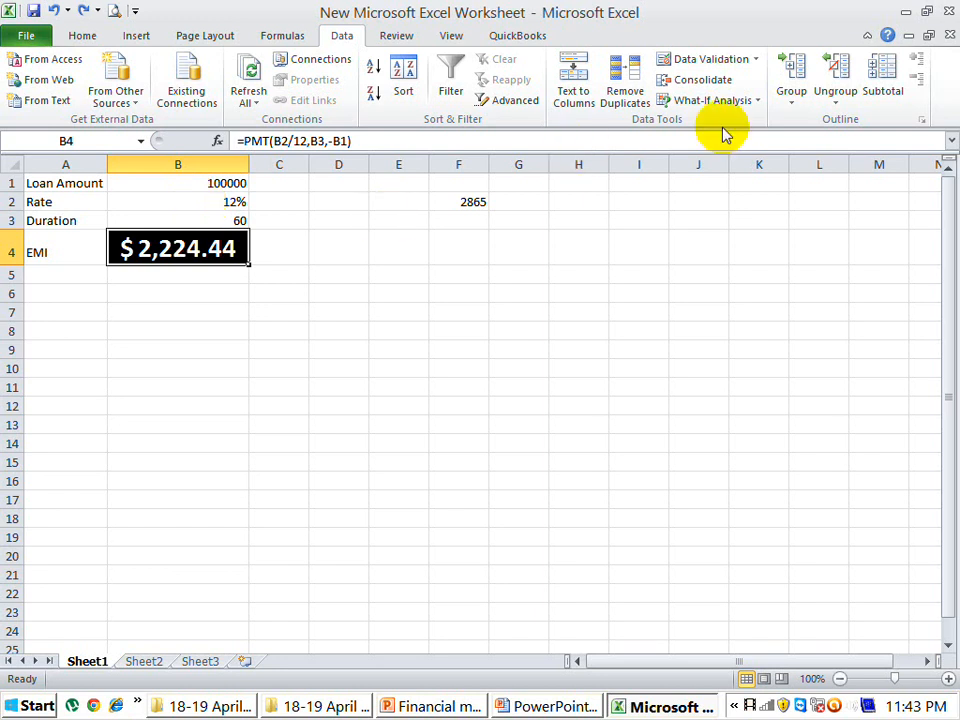
# Run Goal Seek to bring the EMI in B4 to 2865 by changing the duration in B3, and accept the solution.
pyautogui.click(754, 102)
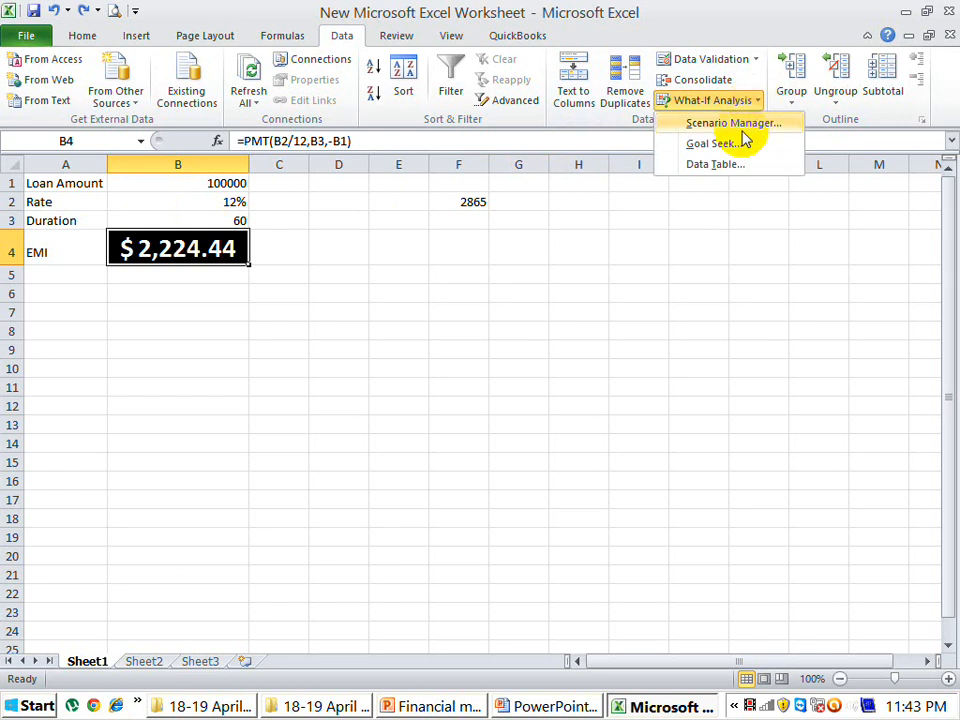
pyautogui.click(735, 145)
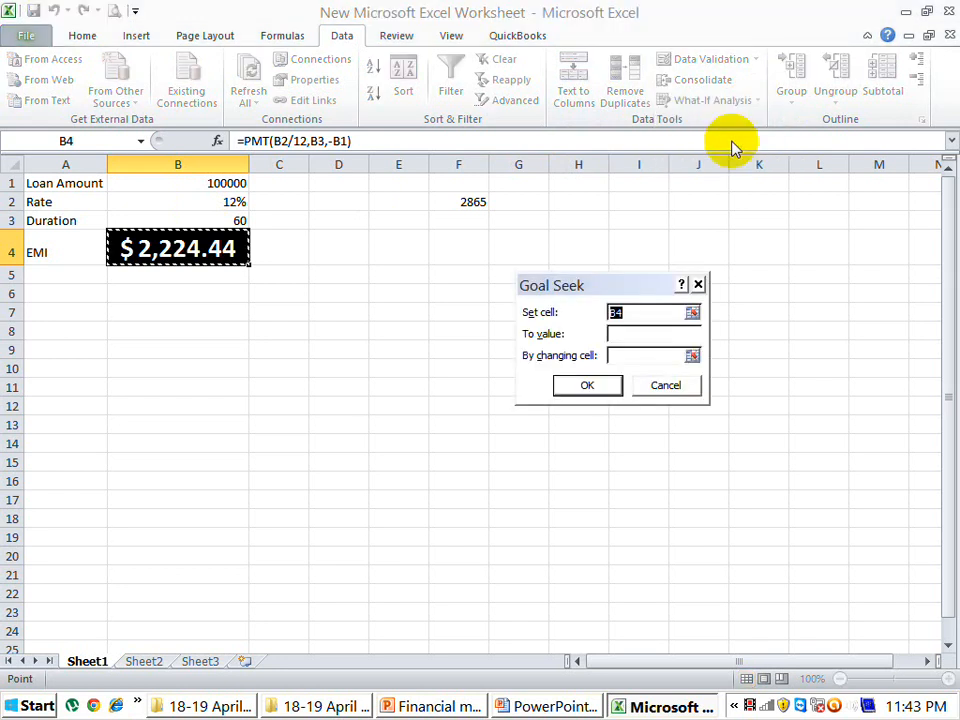
pyautogui.click(633, 338)
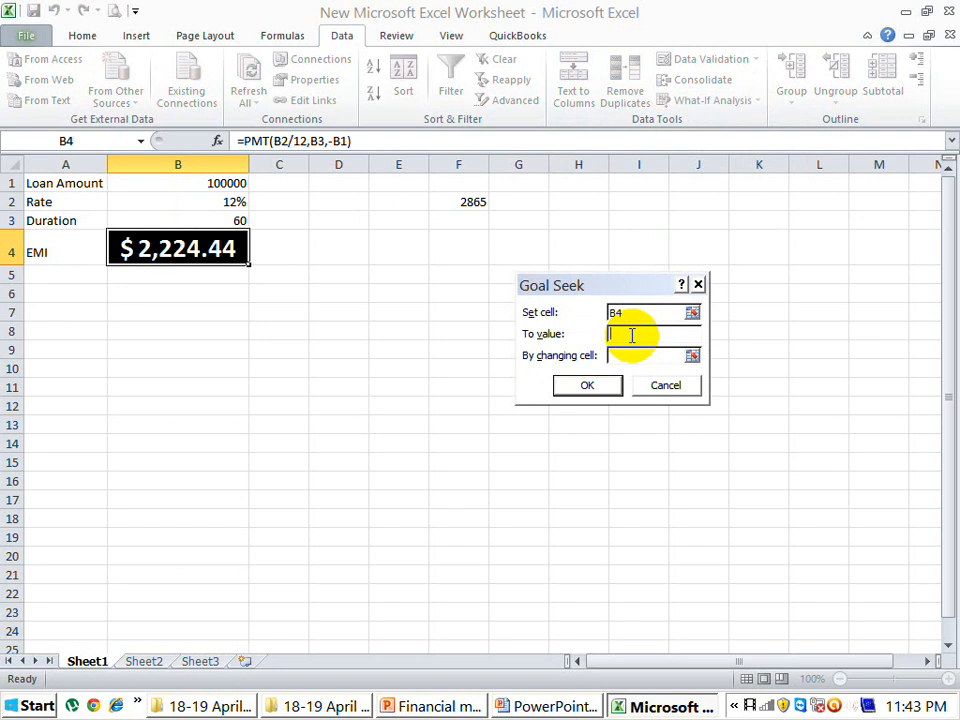
pyautogui.write('2865')
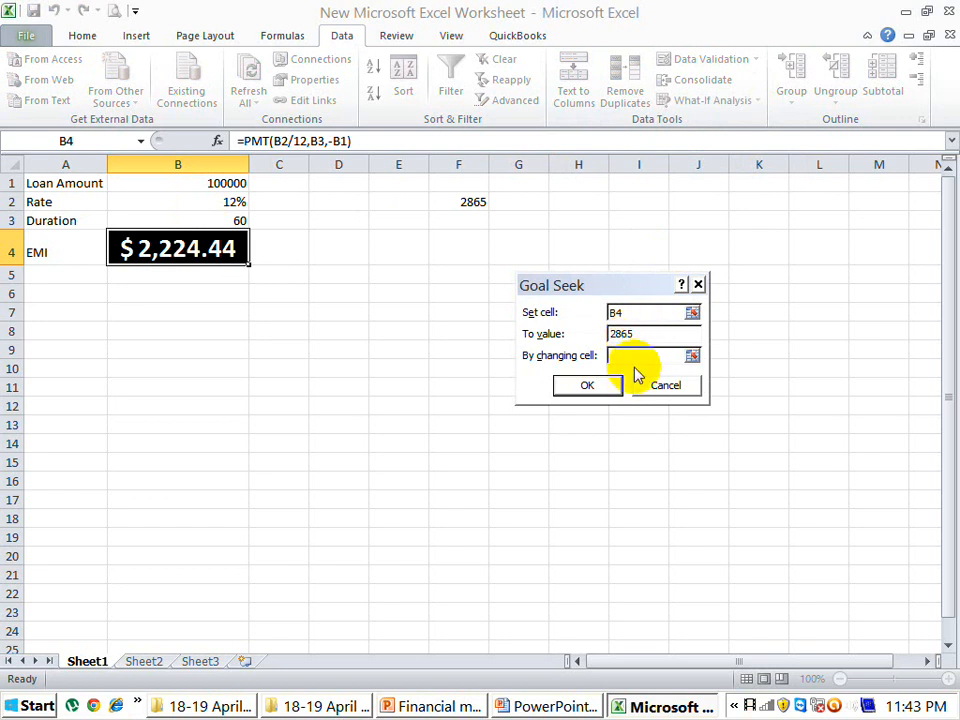
pyautogui.click(636, 355)
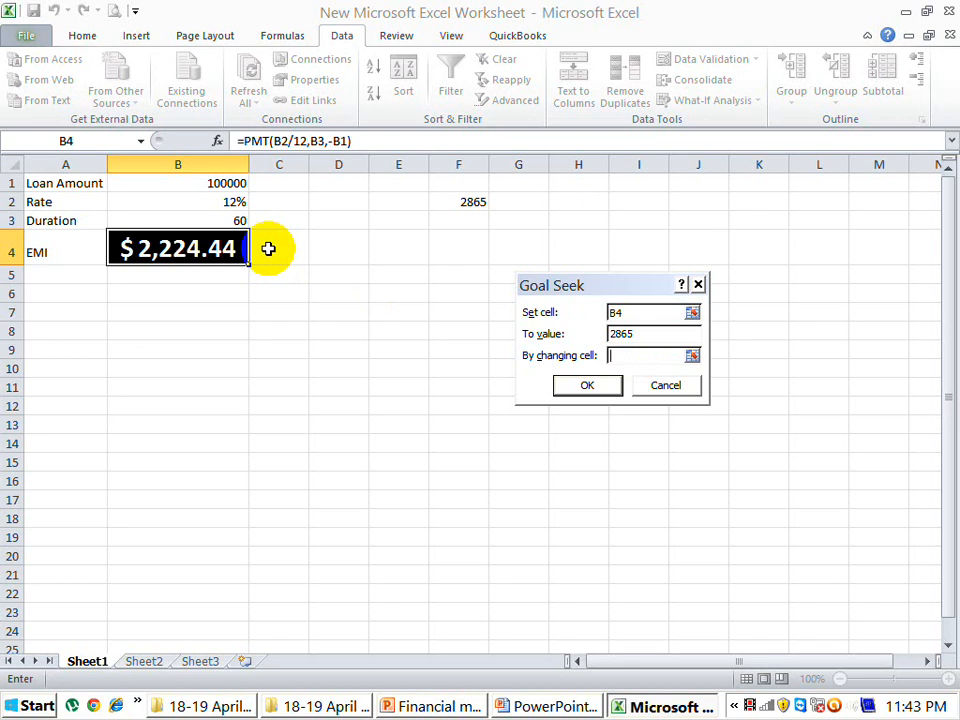
pyautogui.click(236, 221)
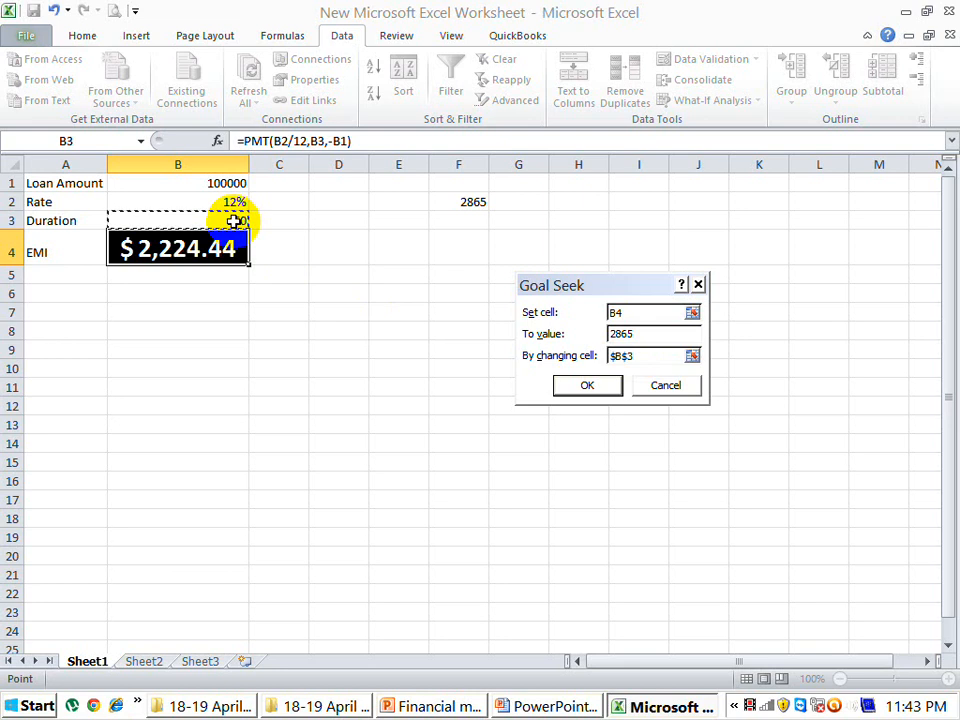
pyautogui.click(580, 386)
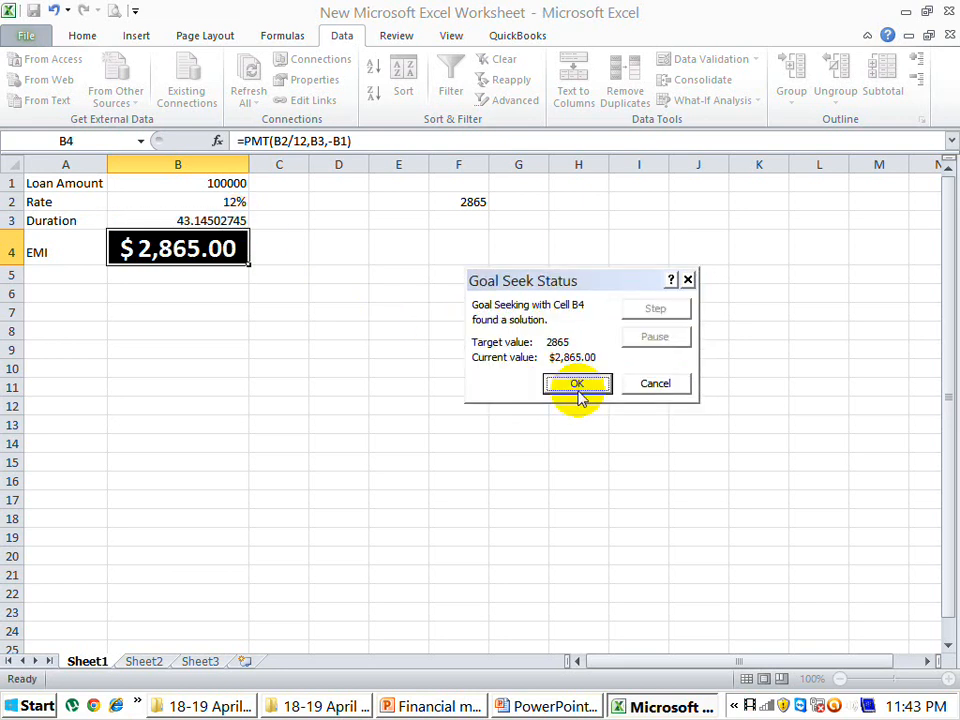
pyautogui.click(577, 386)
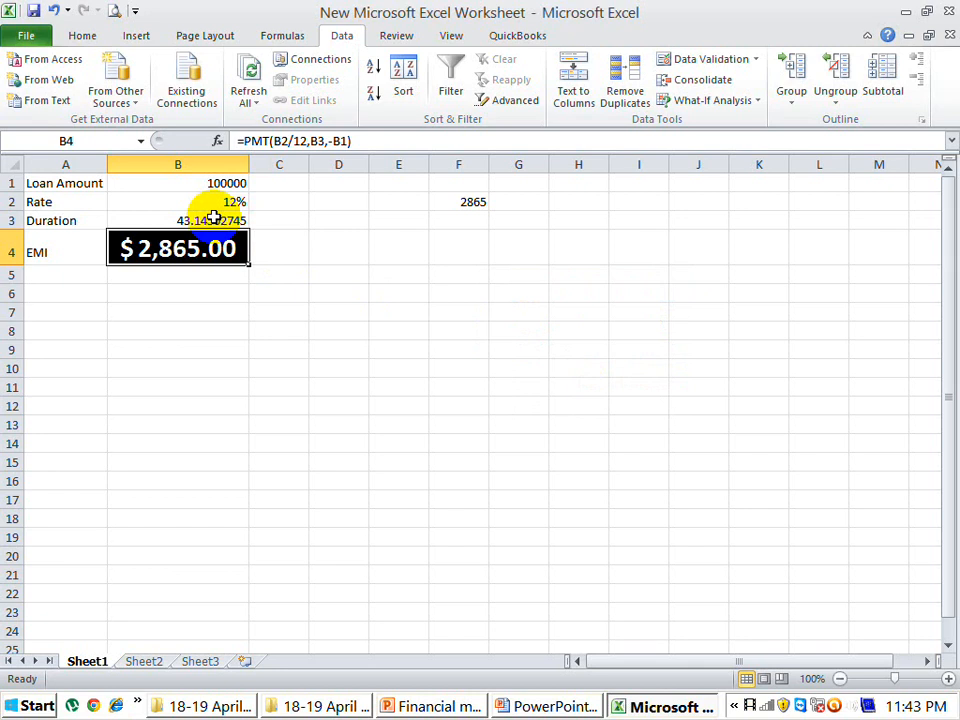
# Clear the target value from F2 and enter =B4 in E1 to reference the EMI.
pyautogui.click(476, 203)
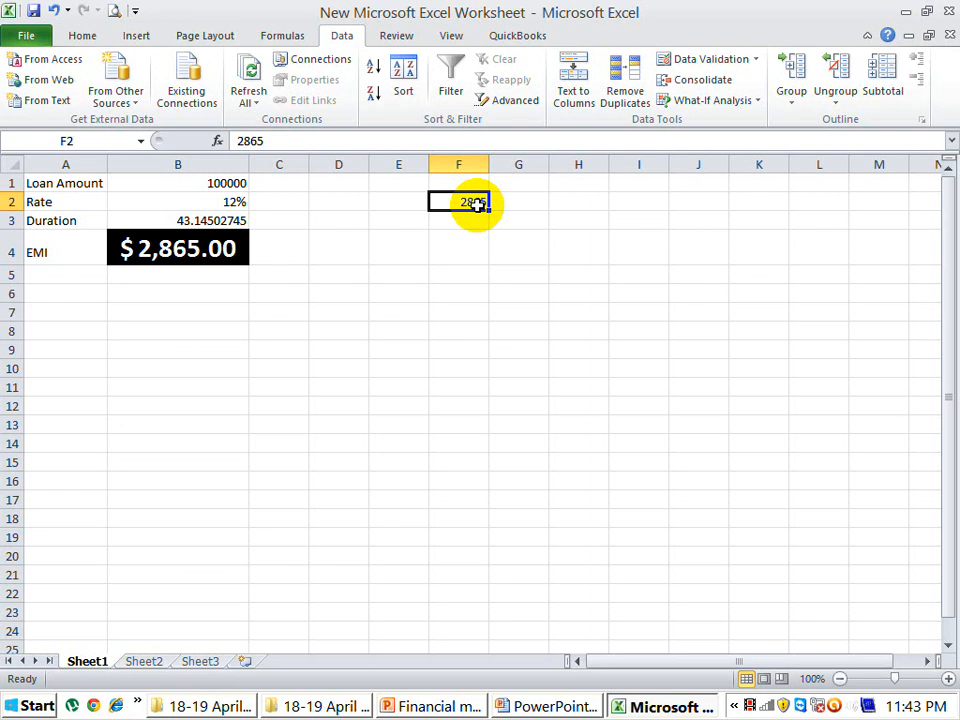
pyautogui.press('Delete')
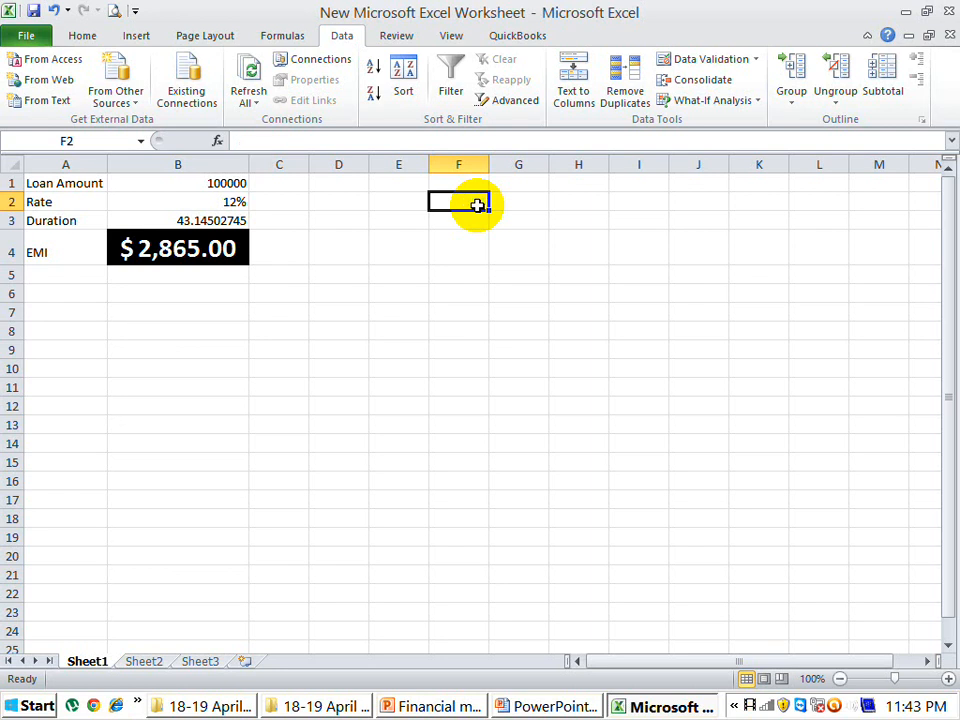
pyautogui.click(416, 182)
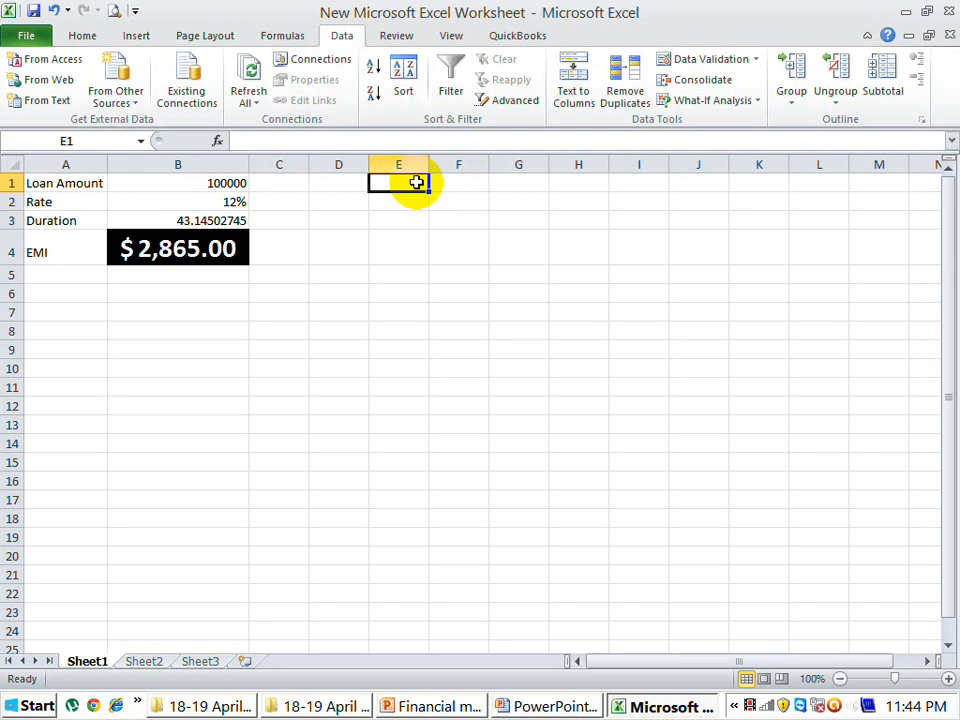
pyautogui.write('=')
pyautogui.click(230, 251)
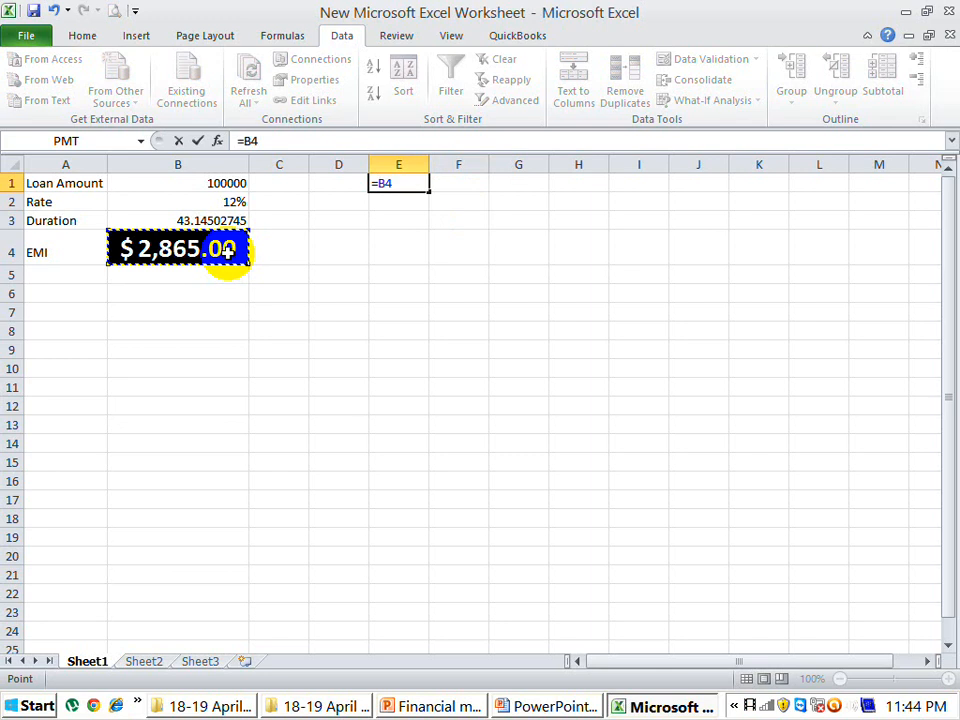
pyautogui.press('Return')
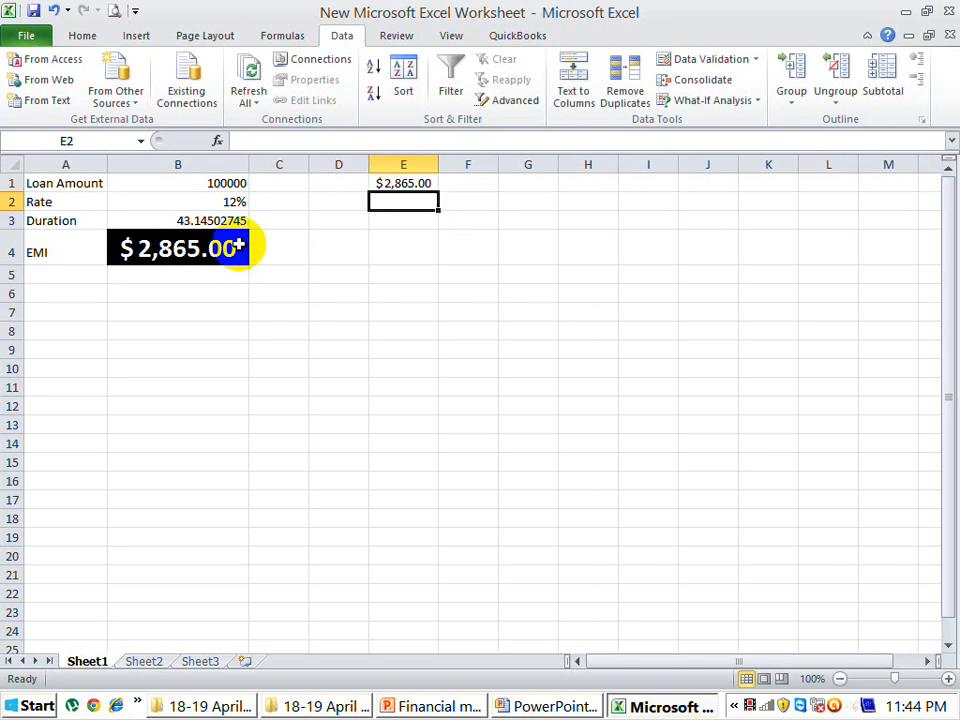
# Format the whole of column D as percentage.
pyautogui.click(333, 208)
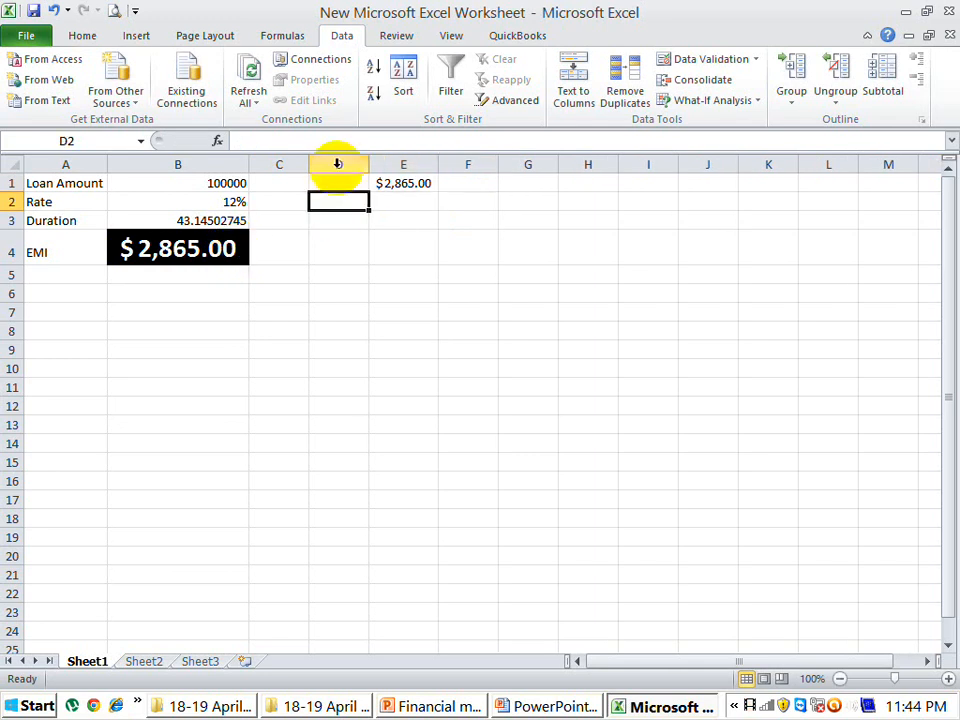
pyautogui.click(337, 164)
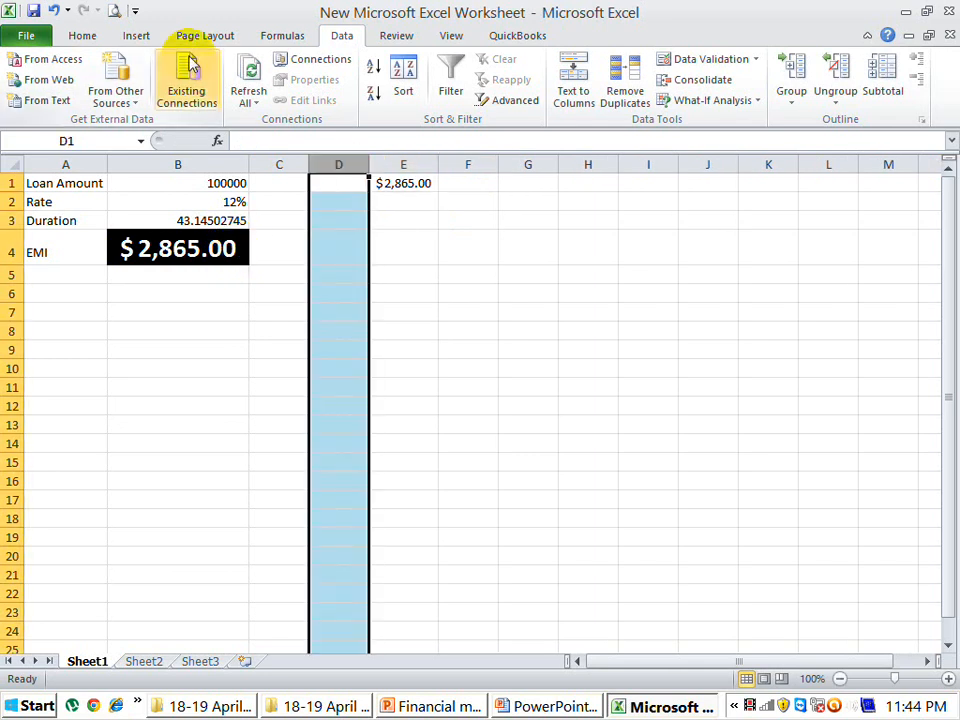
pyautogui.click(88, 38)
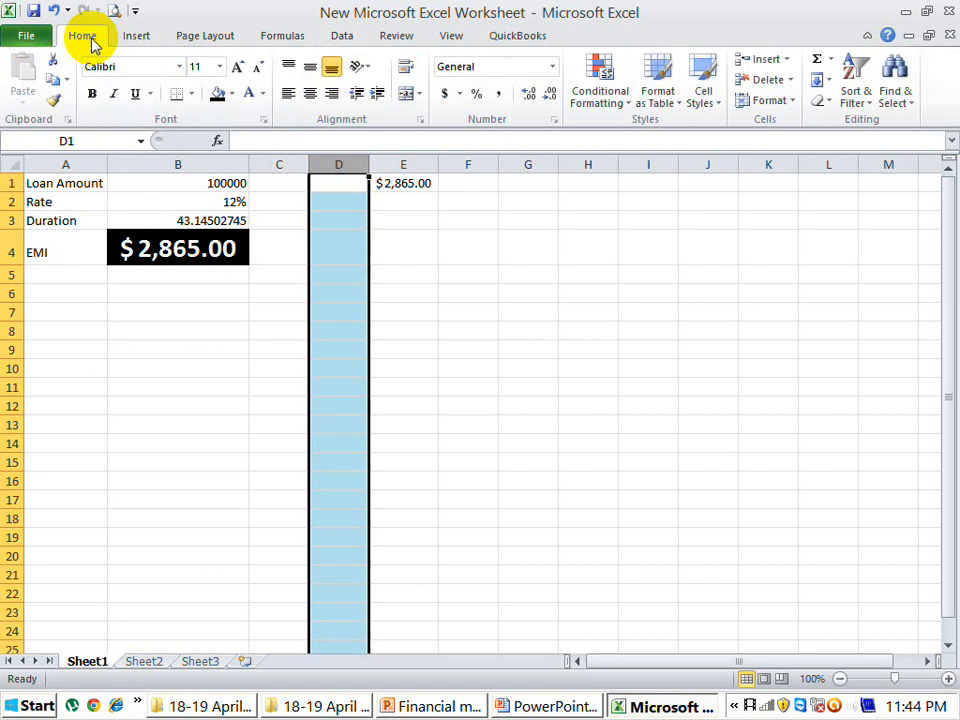
pyautogui.click(476, 94)
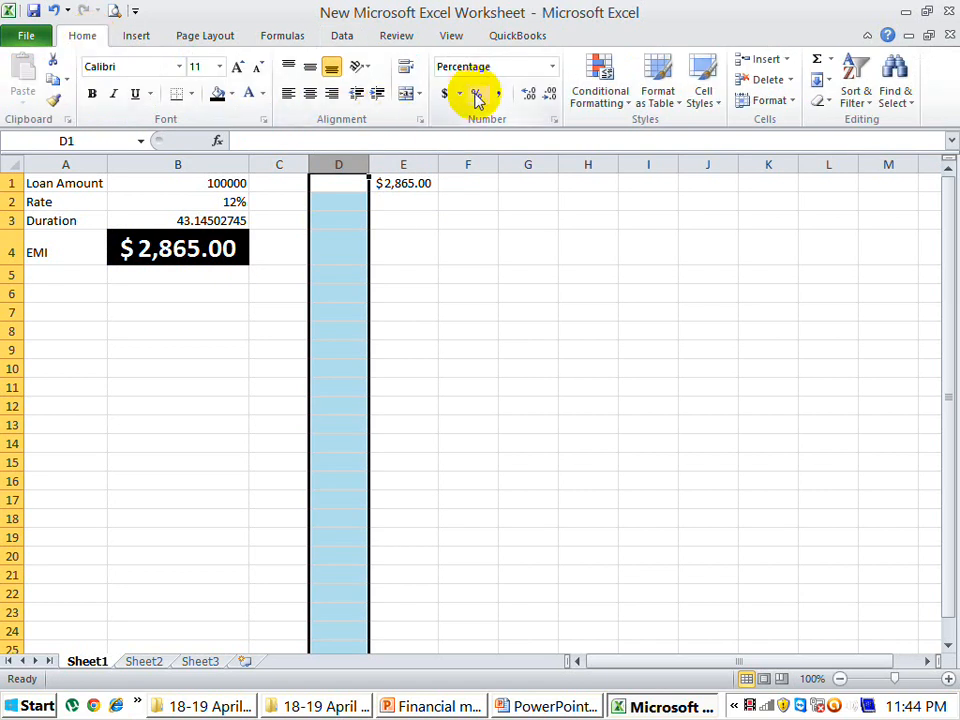
# Enter the trial interest rates 18%, 22%, 32% and 16% in cells D2 to D5.
pyautogui.click(345, 203)
pyautogui.write('.')
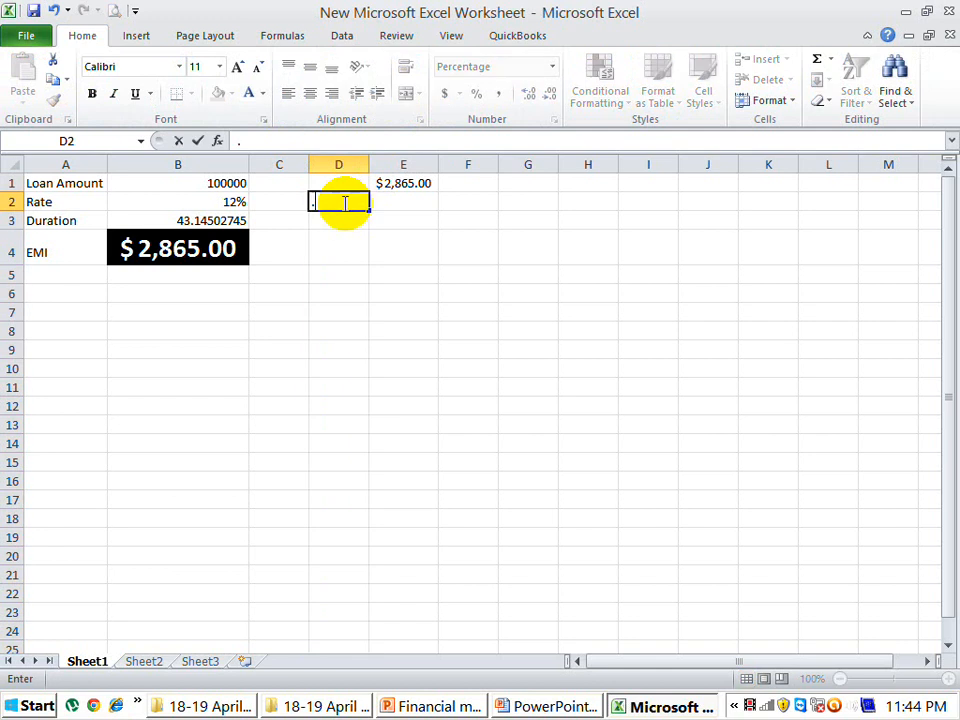
pyautogui.write('18')
pyautogui.press('Return')
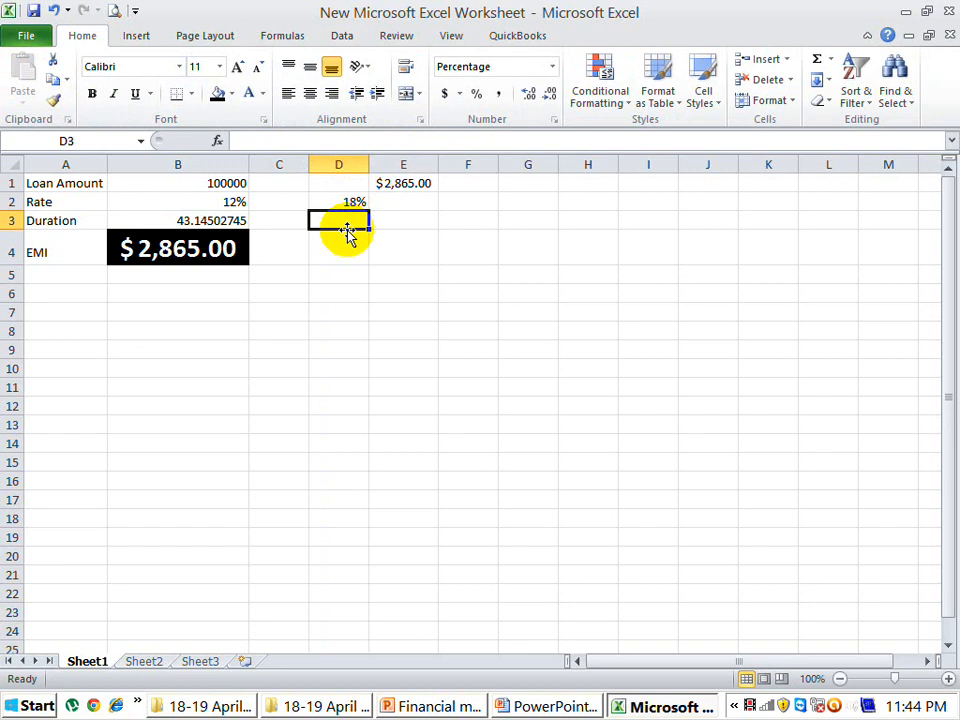
pyautogui.write('22')
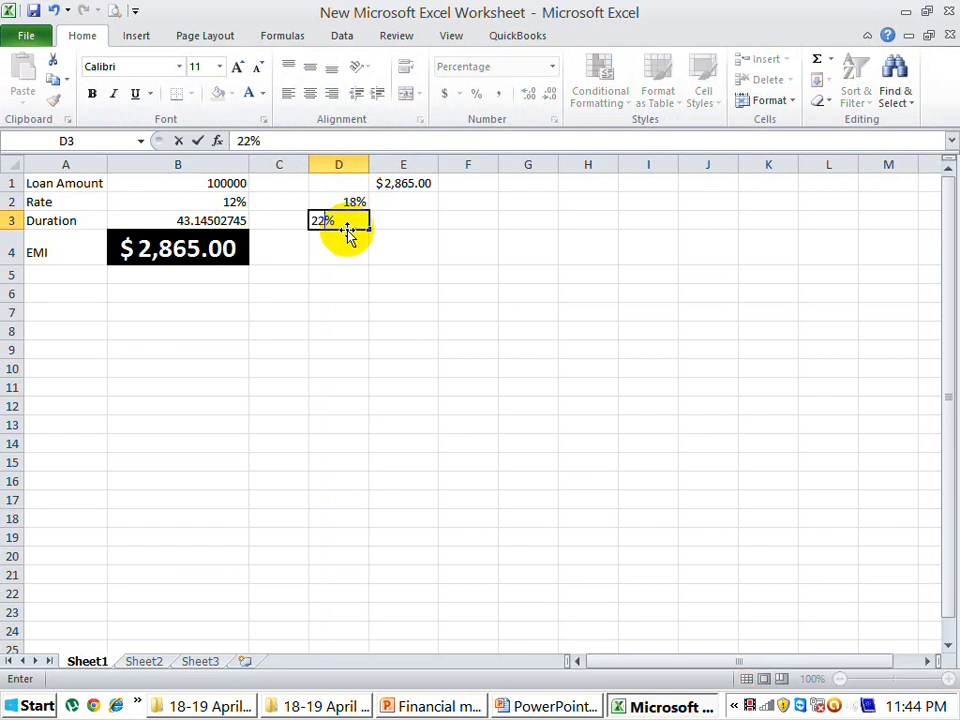
pyautogui.press('Return')
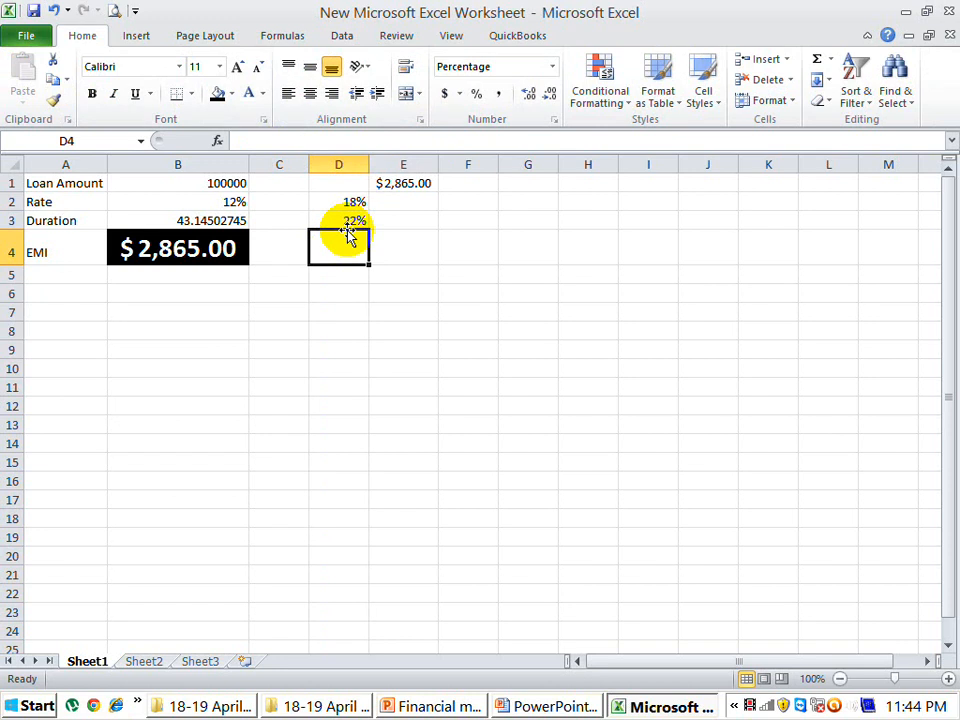
pyautogui.write('32')
pyautogui.press('Return')
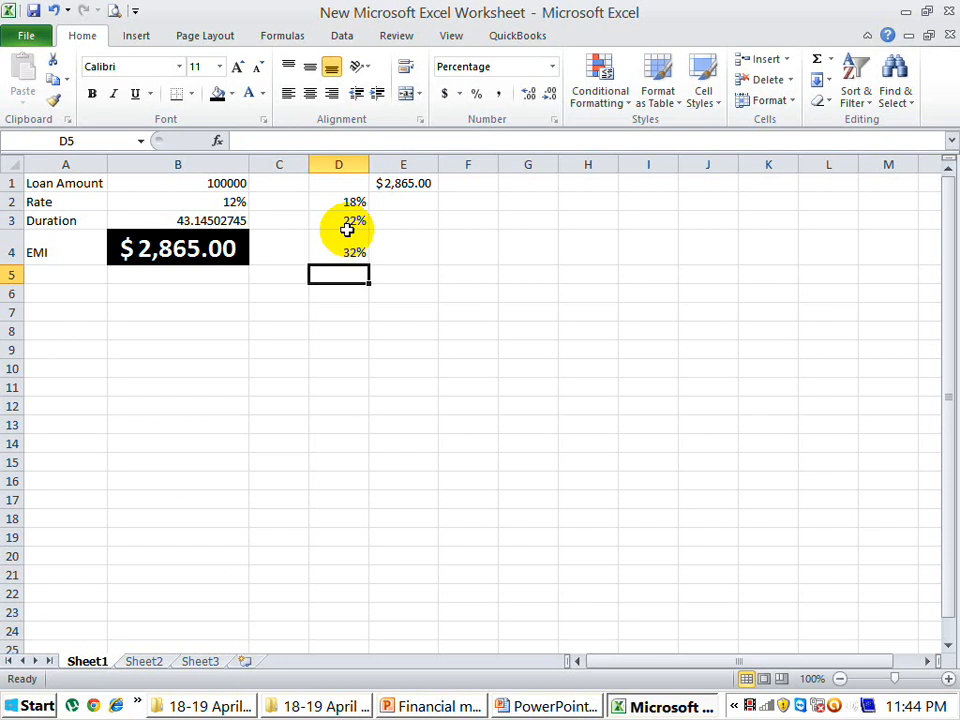
pyautogui.write('1')
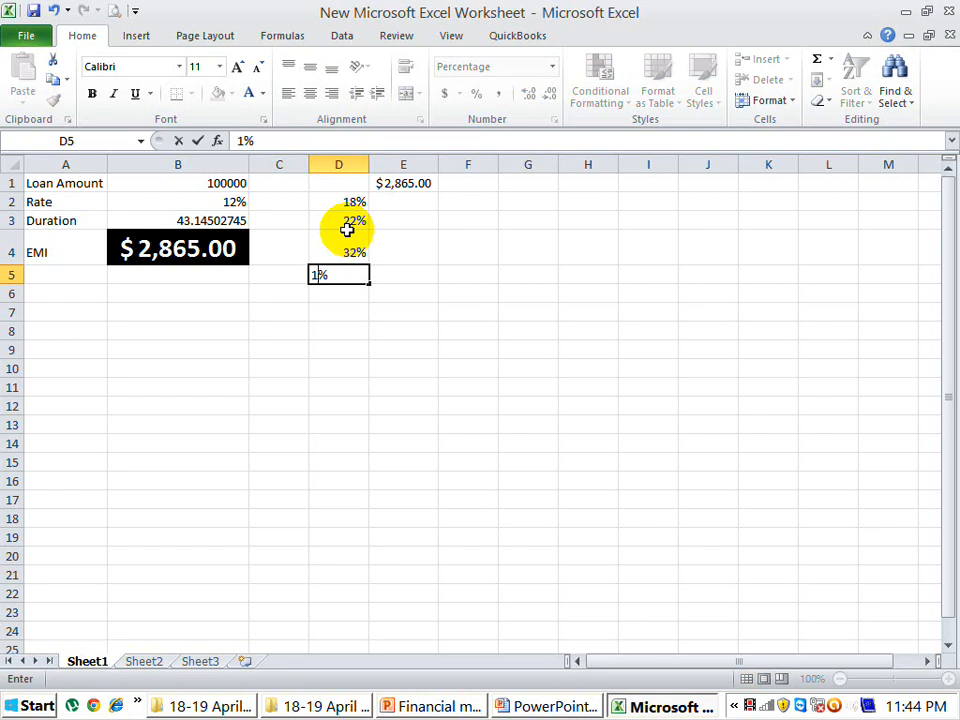
pyautogui.write('6')
pyautogui.press('Return')
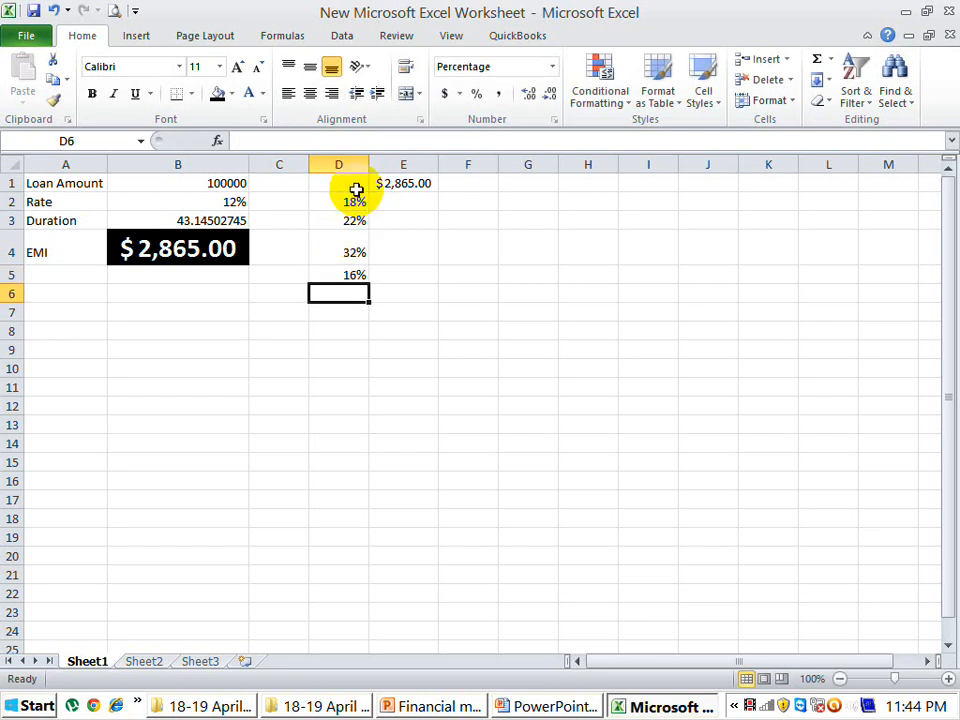
# Create a what-if Data Table over D1:E5 with the rate in B2 as the column input cell.
pyautogui.click(356, 188)
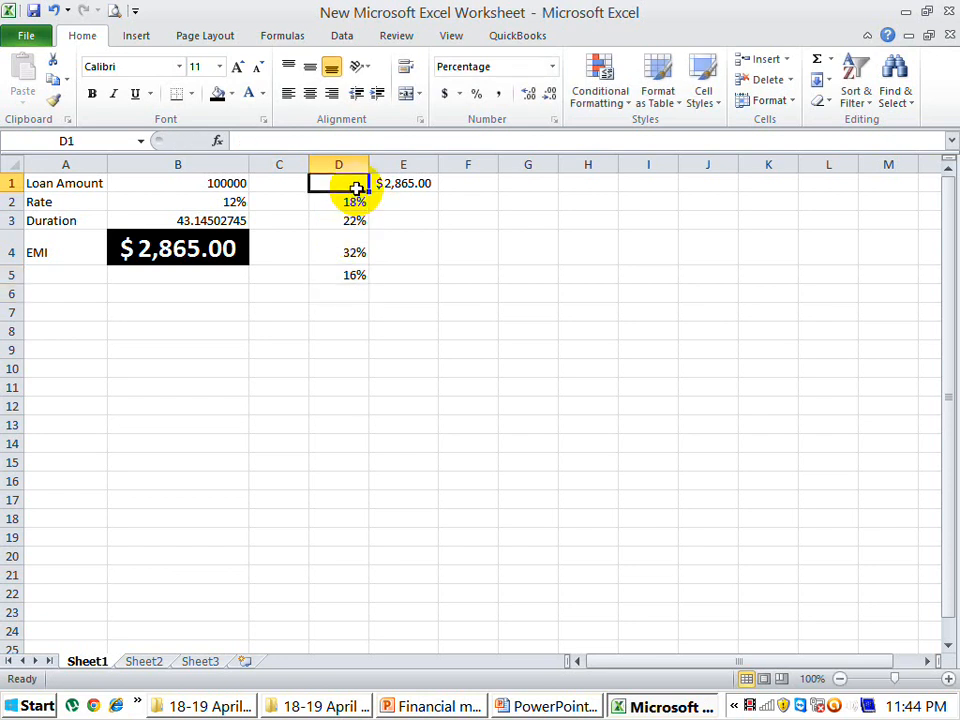
pyautogui.hotkey('shift', 'Right')
pyautogui.hotkey('shift', 'Down')
pyautogui.hotkey('shift', 'Down')
pyautogui.hotkey('shift', 'Down')
pyautogui.hotkey('shift', 'Down')
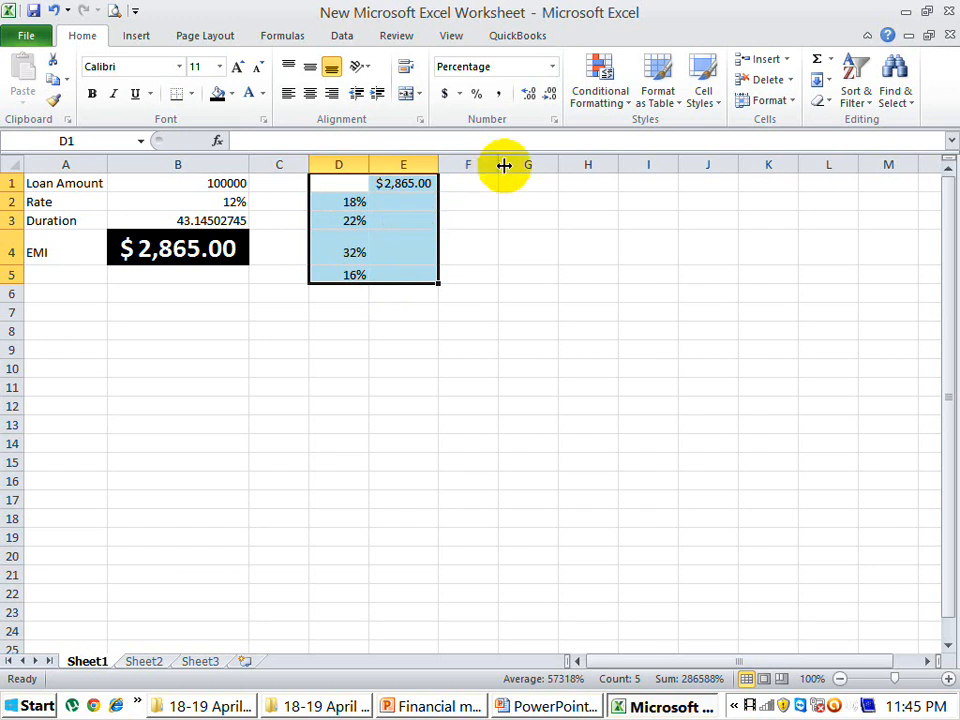
pyautogui.click(353, 40)
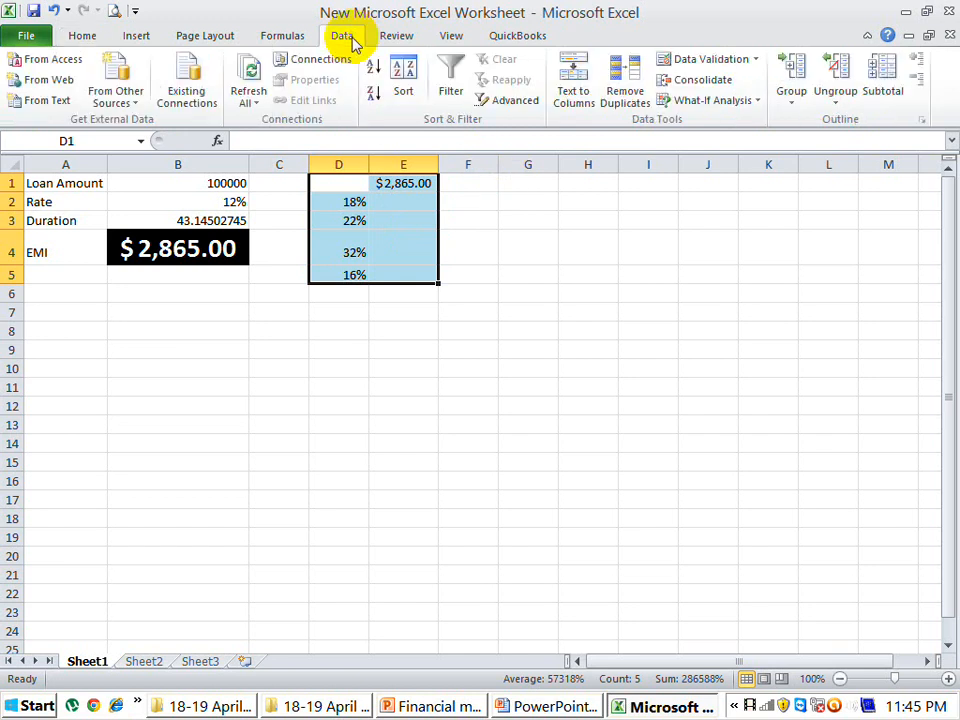
pyautogui.click(756, 102)
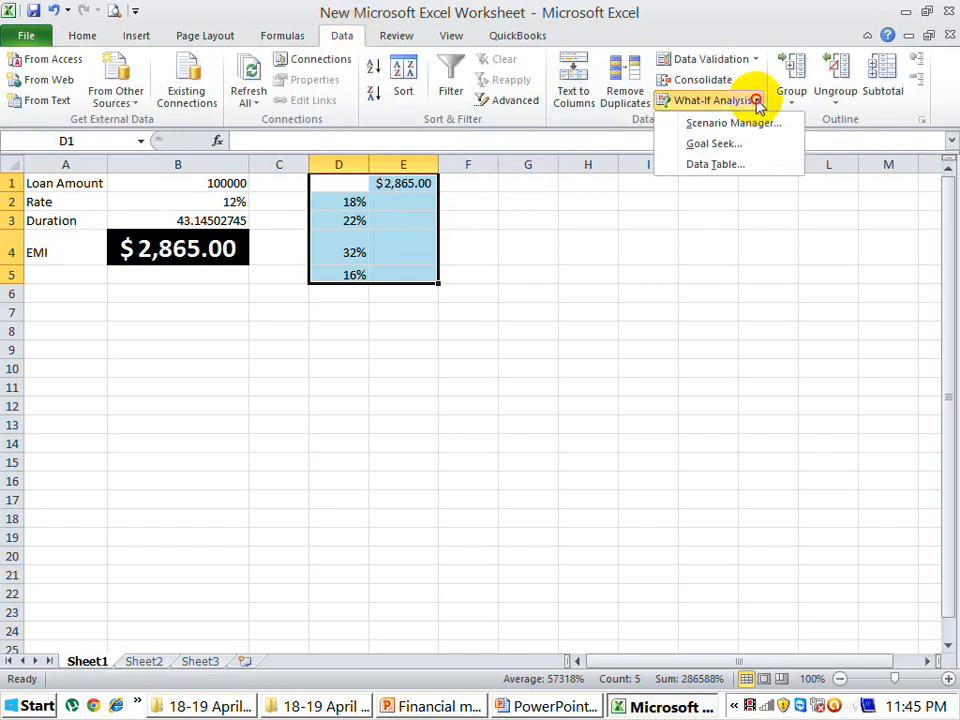
pyautogui.click(716, 165)
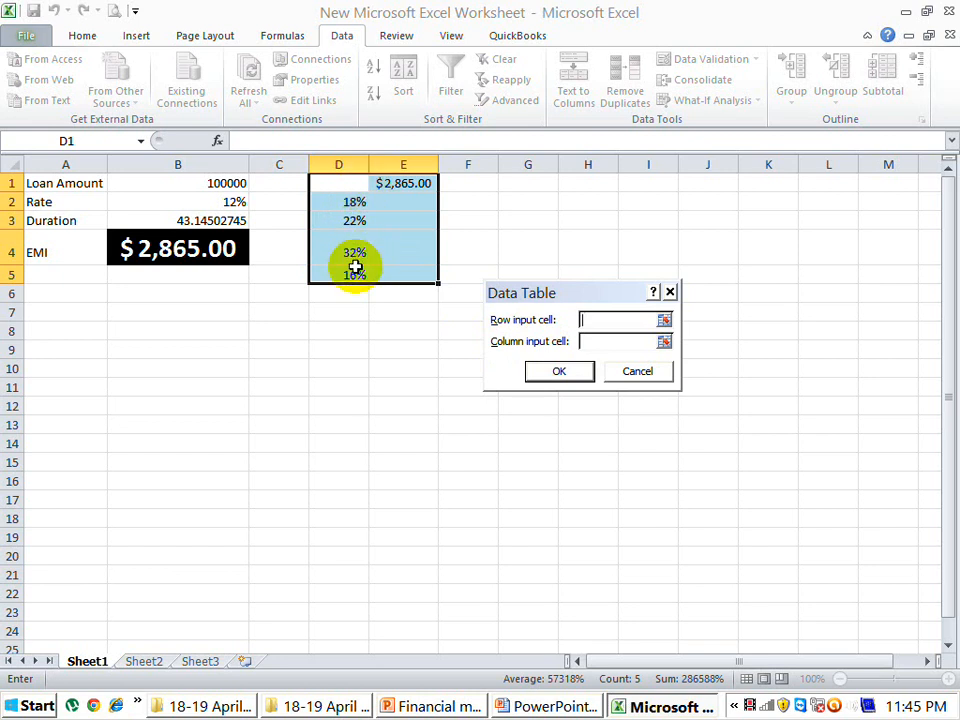
pyautogui.click(598, 341)
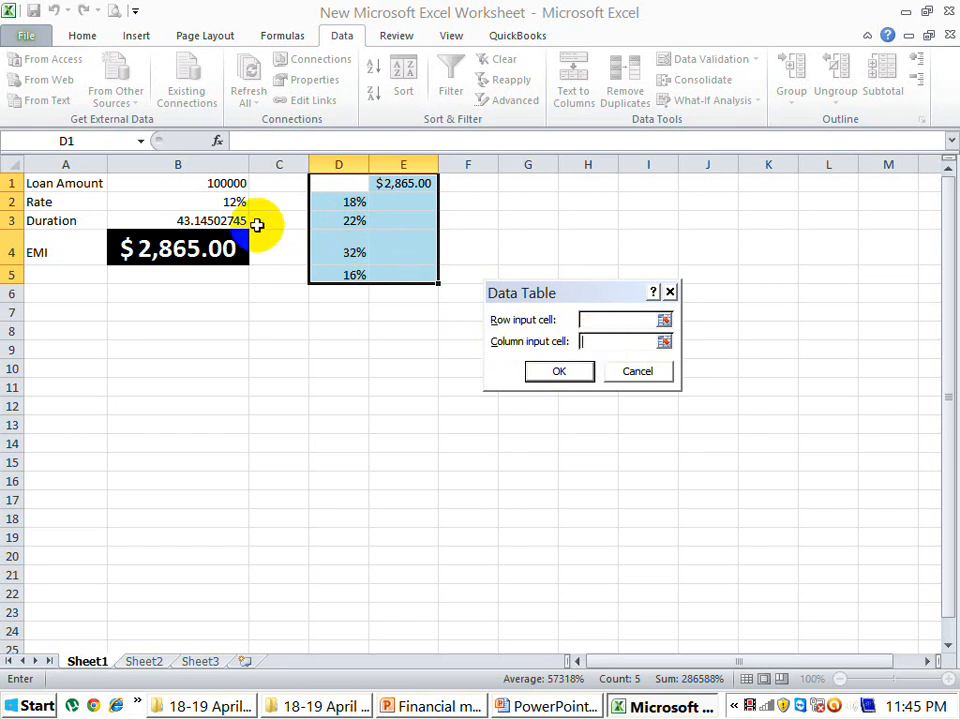
pyautogui.click(233, 202)
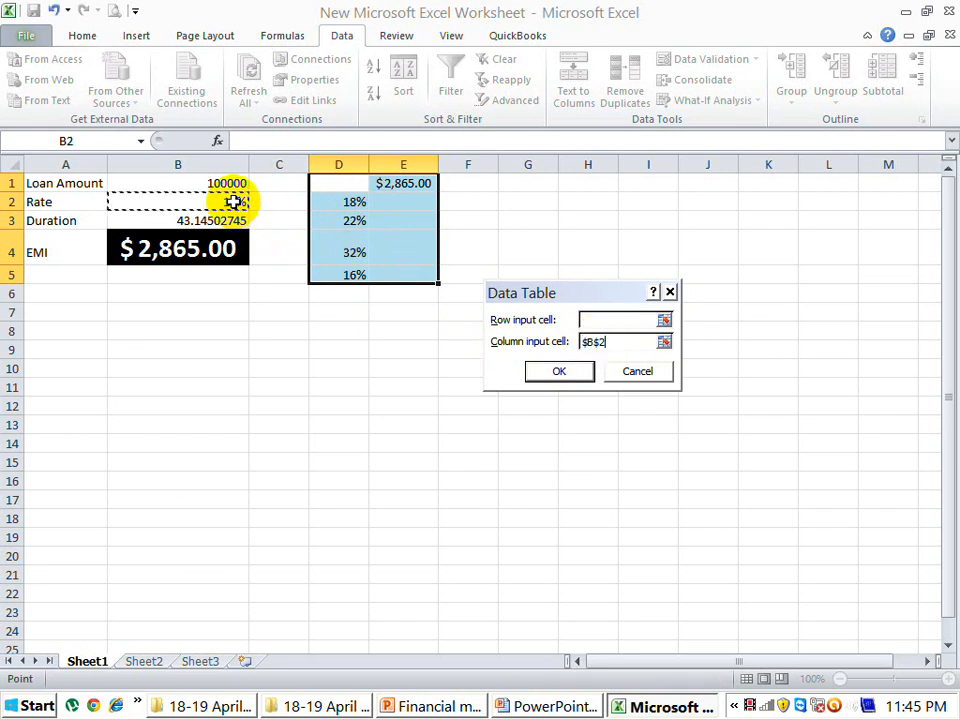
pyautogui.click(557, 373)
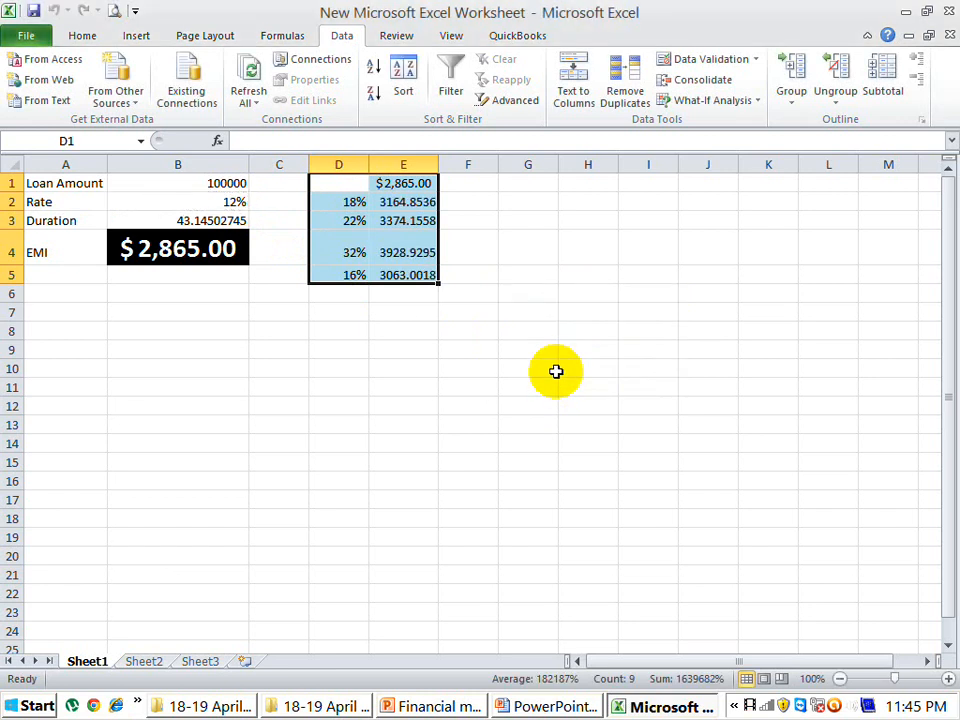
# Inspect the data table formula in E2 and the matching rate in D2.
pyautogui.click(410, 204)
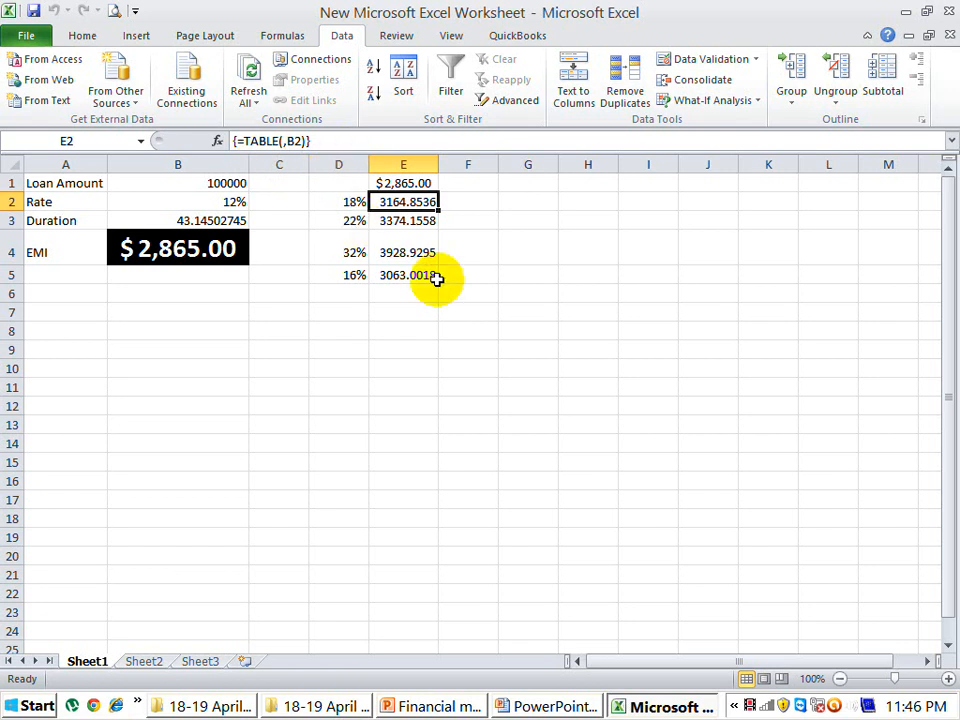
pyautogui.click(354, 202)
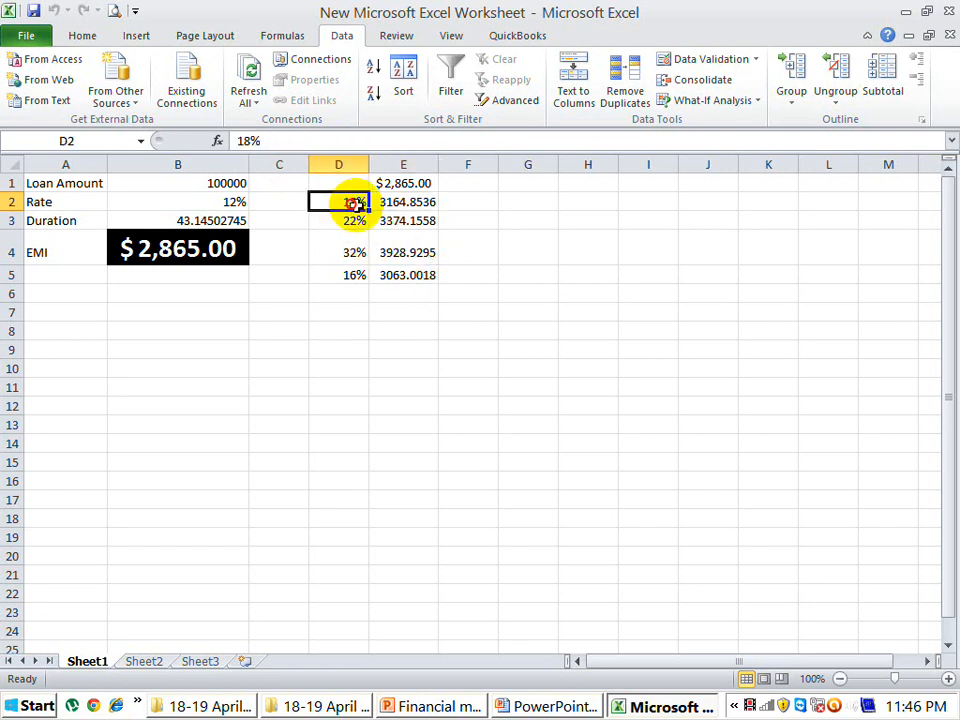
pyautogui.click(406, 206)
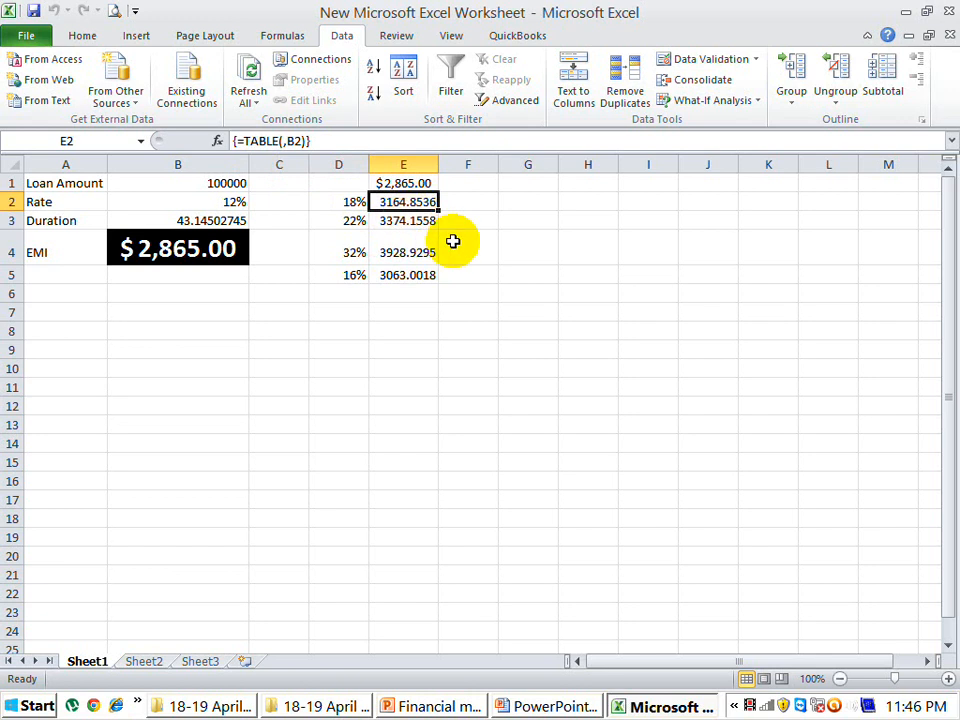
# Format column E with comma style, no decimal places and font size 18.
pyautogui.click(415, 162)
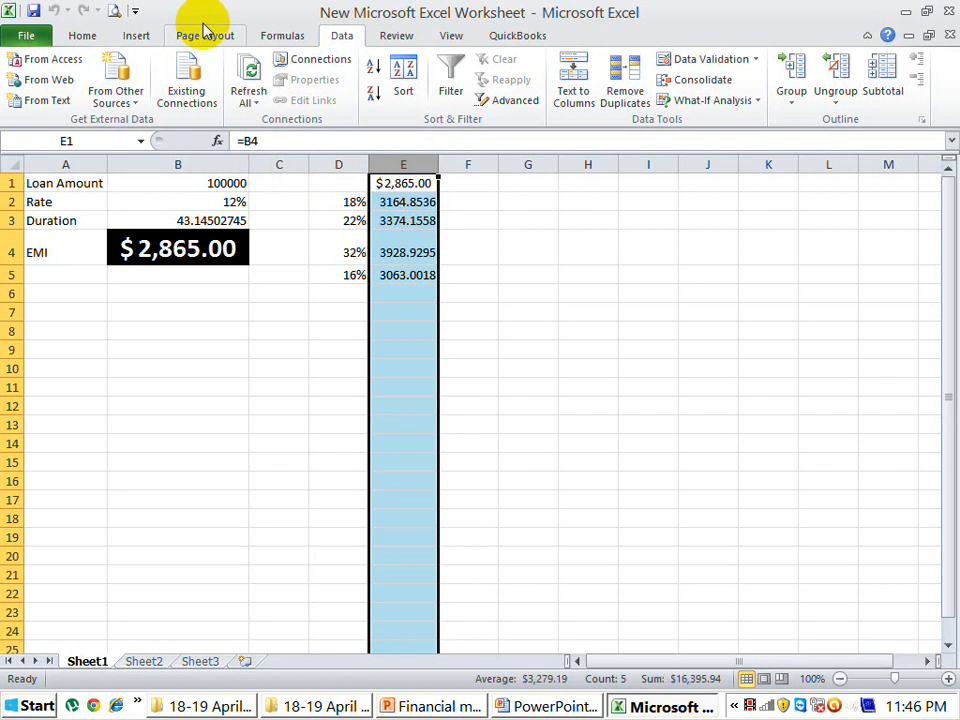
pyautogui.click(83, 35)
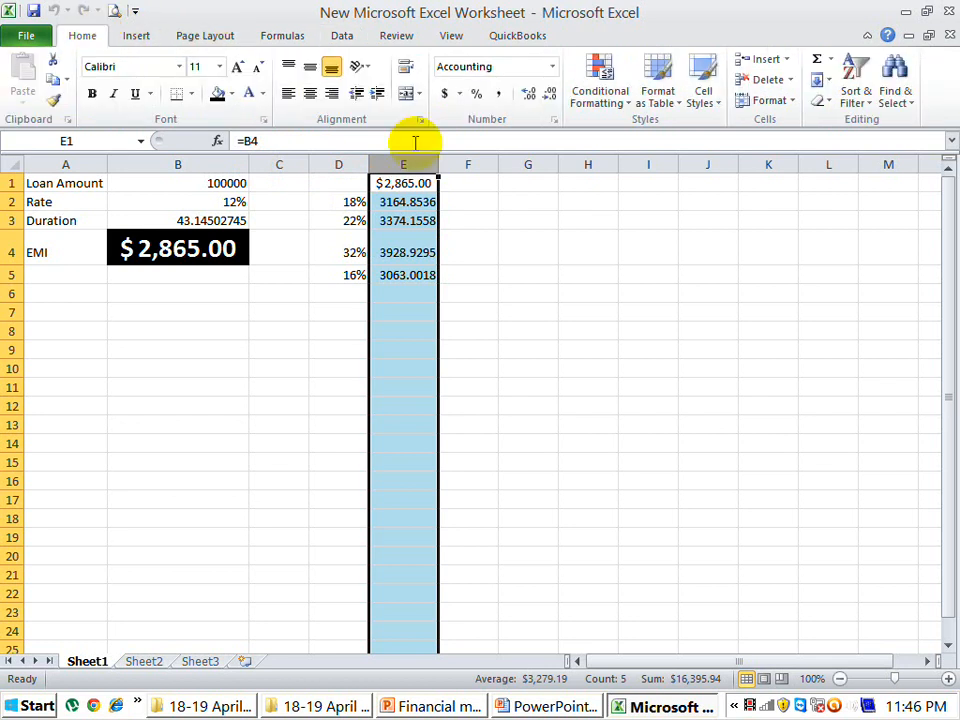
pyautogui.click(499, 95)
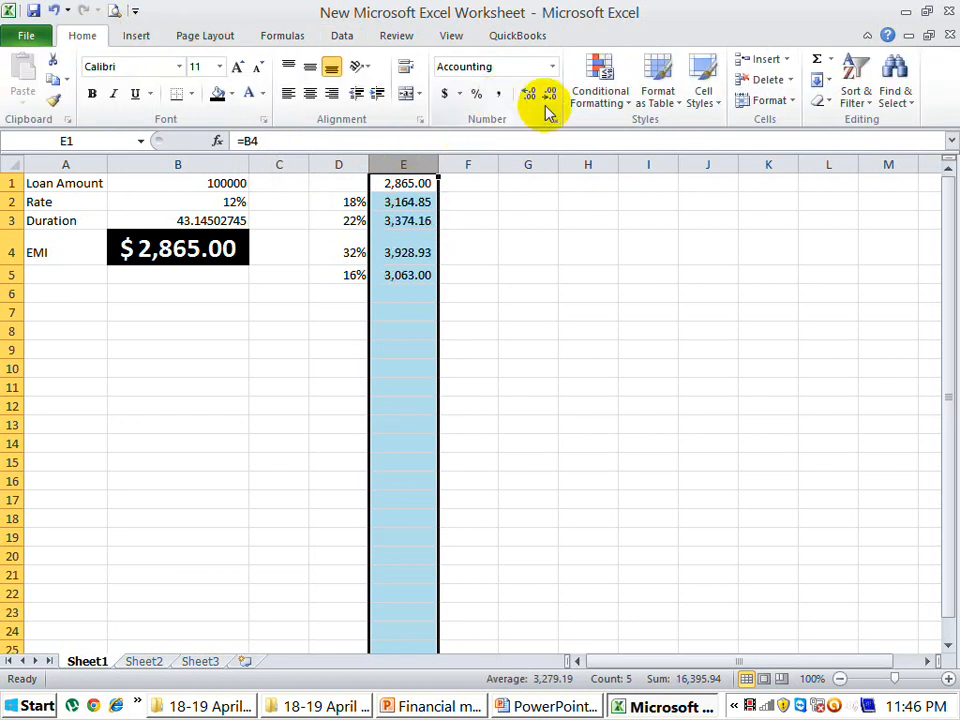
pyautogui.doubleClick(552, 97)
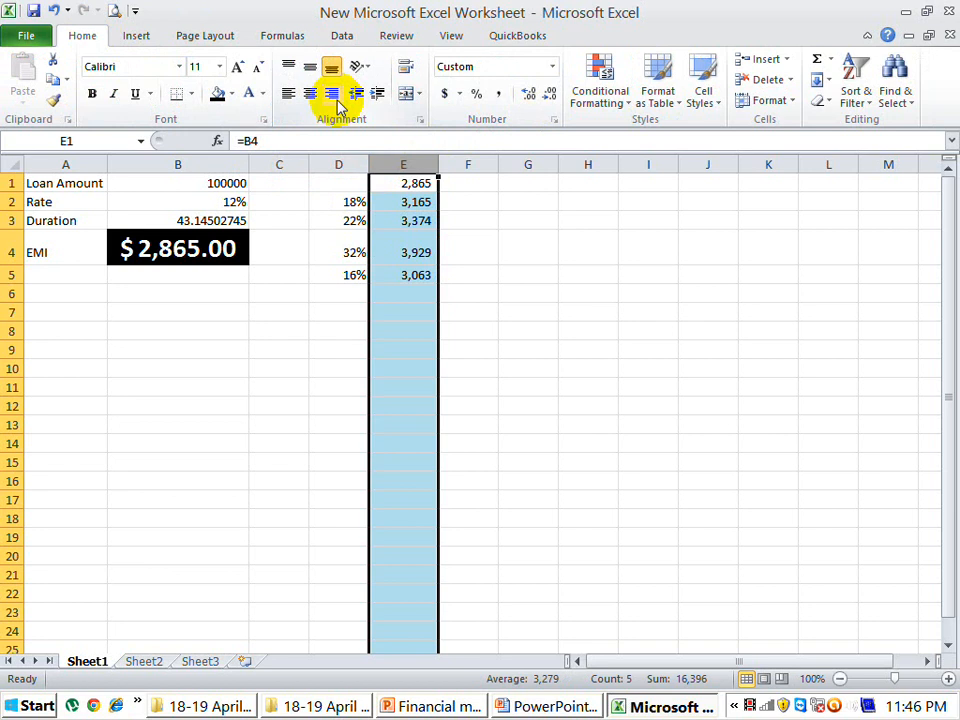
pyautogui.click(239, 67)
pyautogui.click(239, 67)
pyautogui.click(239, 67)
pyautogui.click(240, 67)
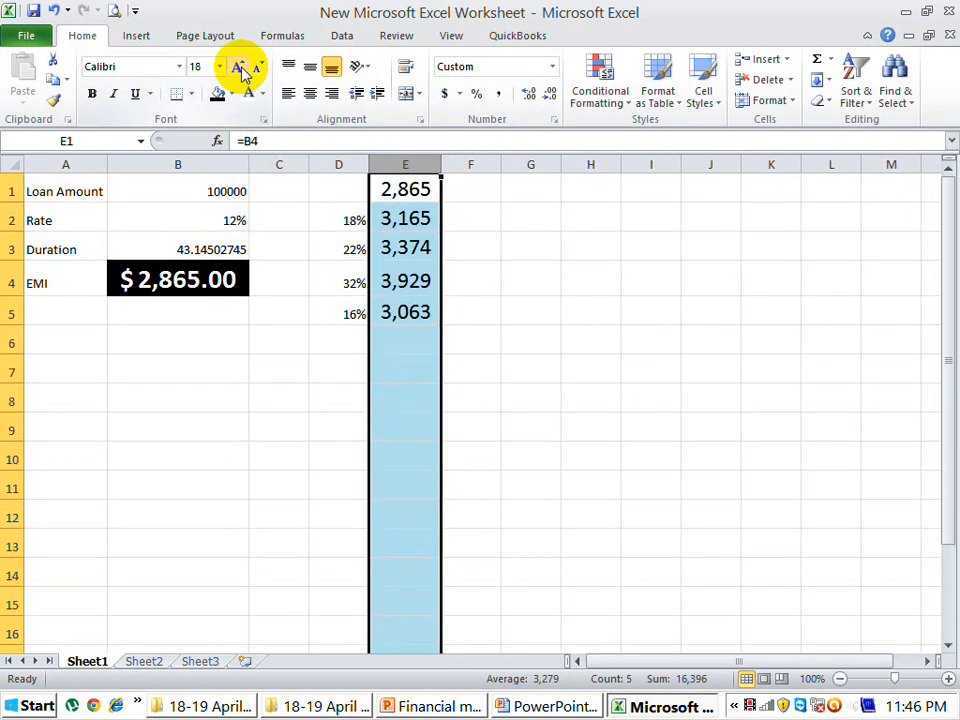
# Increase the font size of the rates in D2:D5 to 18.
pyautogui.click(342, 221)
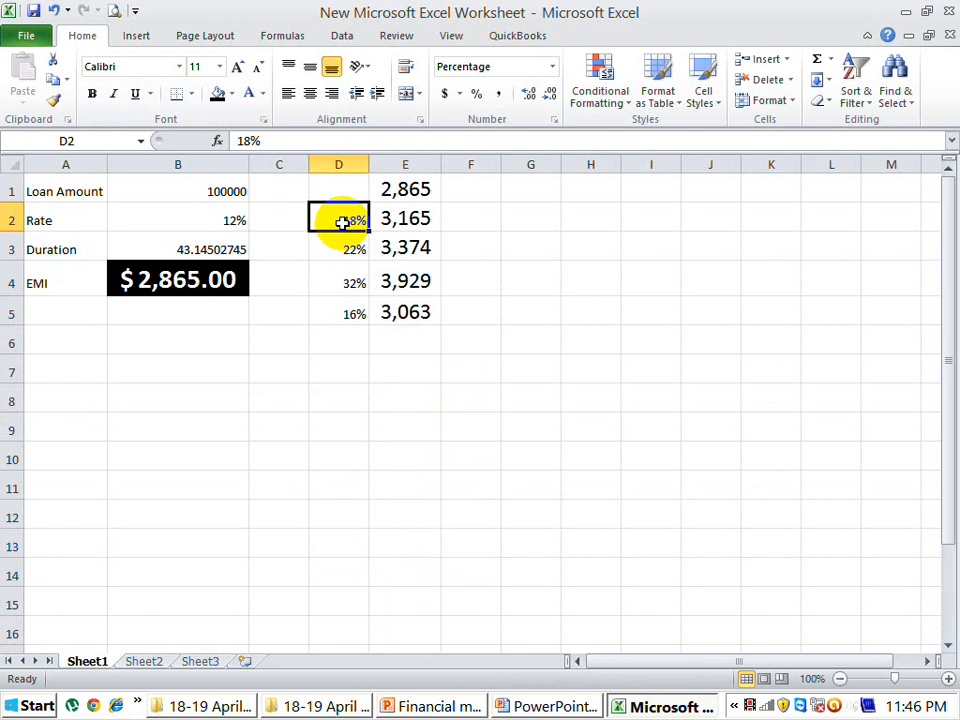
pyautogui.hotkey('ctrl', 'shift', 'Down')
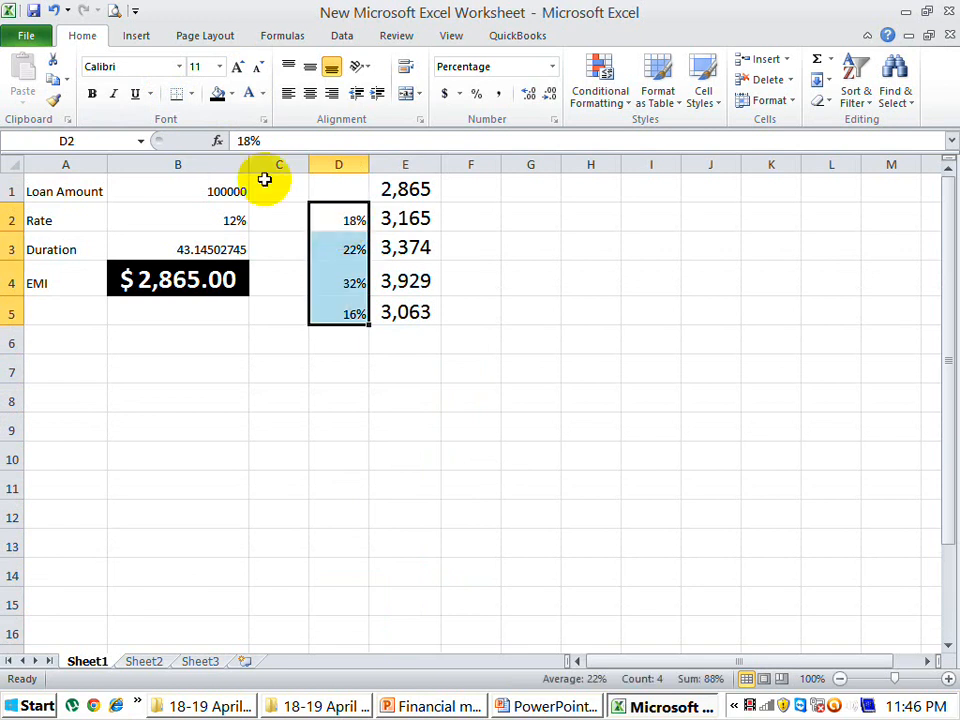
pyautogui.click(238, 67)
pyautogui.click(238, 67)
pyautogui.click(238, 67)
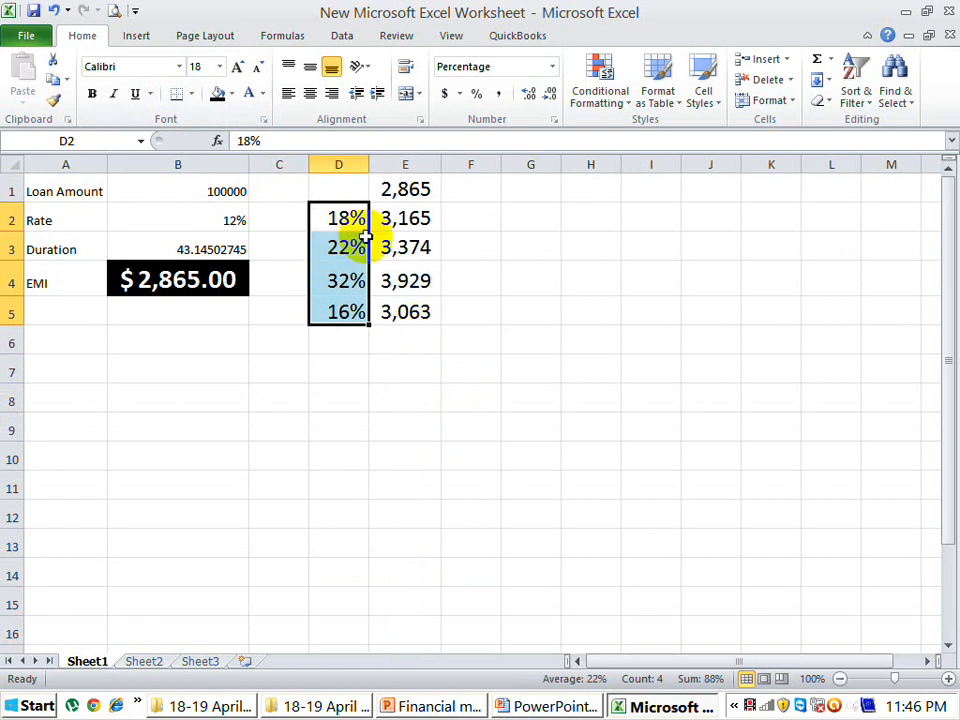
# Change the trial rates in the data table to 27% in D2 and 12% in D3.
pyautogui.click(340, 216)
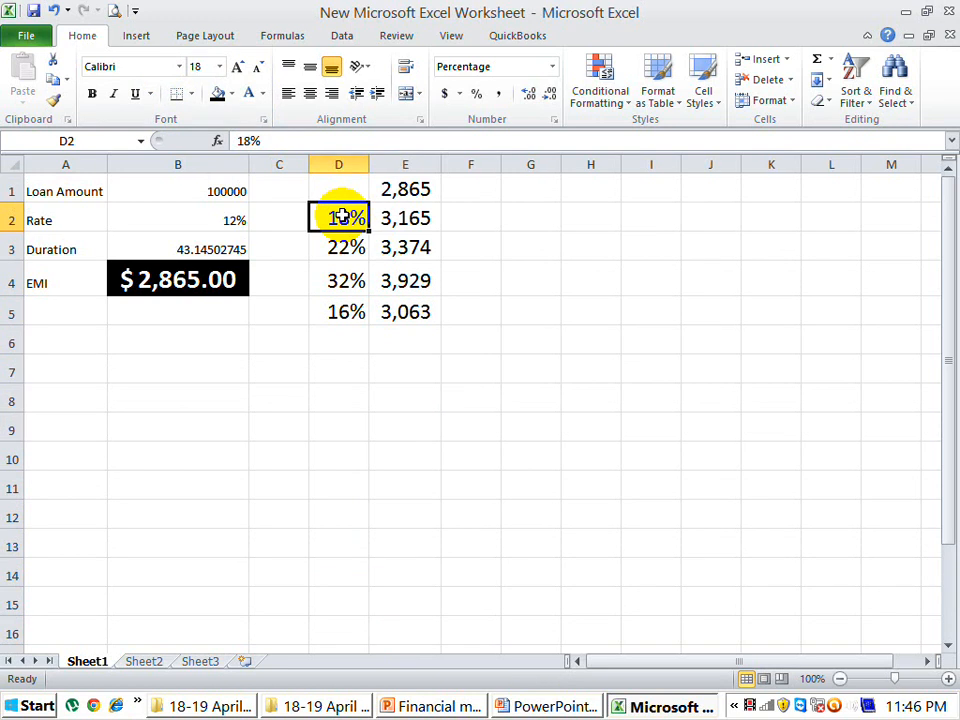
pyautogui.write('27')
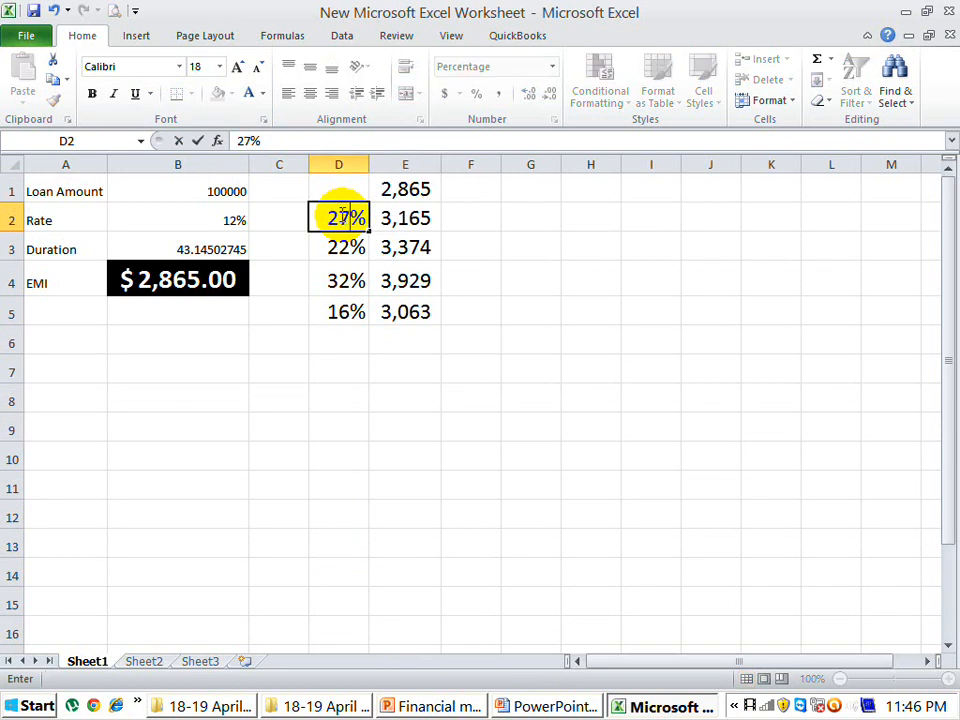
pyautogui.press('Return')
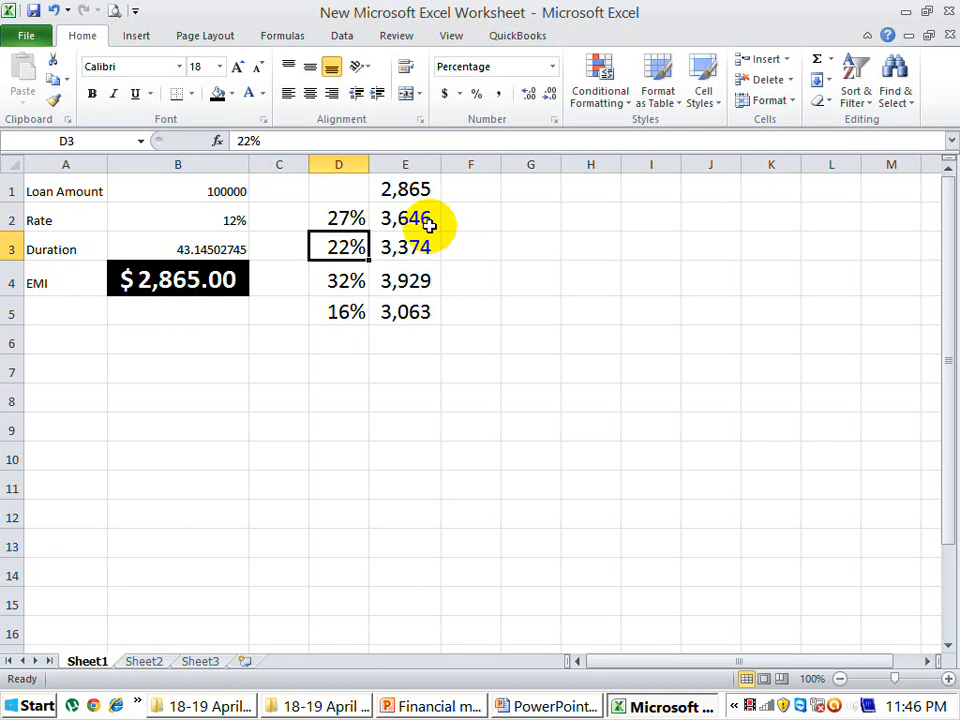
pyautogui.write('12')
pyautogui.press('Return')
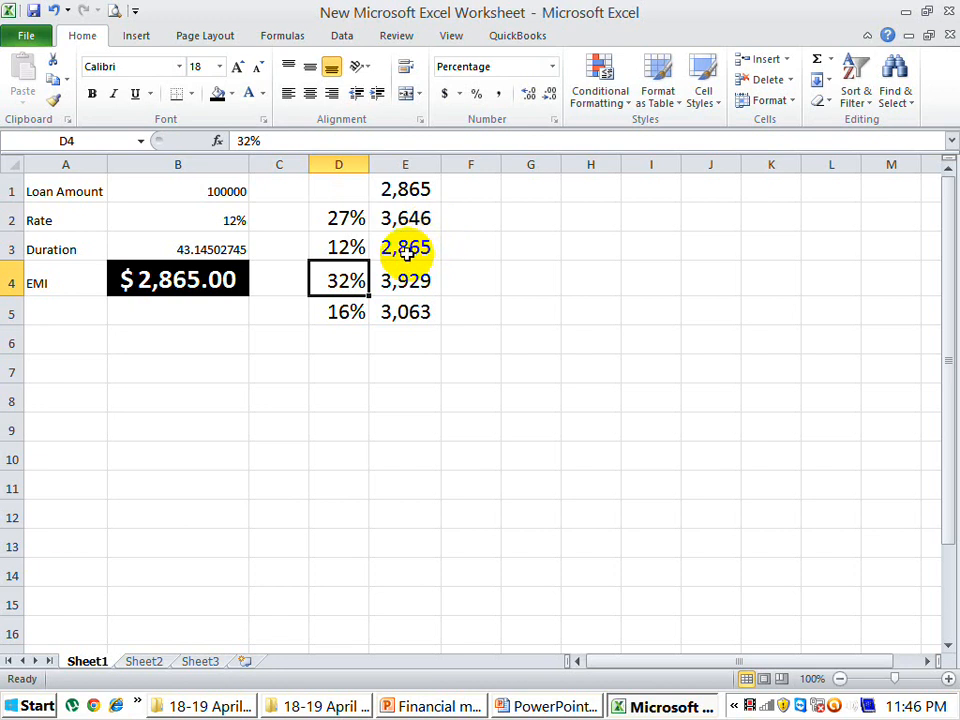
pyautogui.click(347, 246)
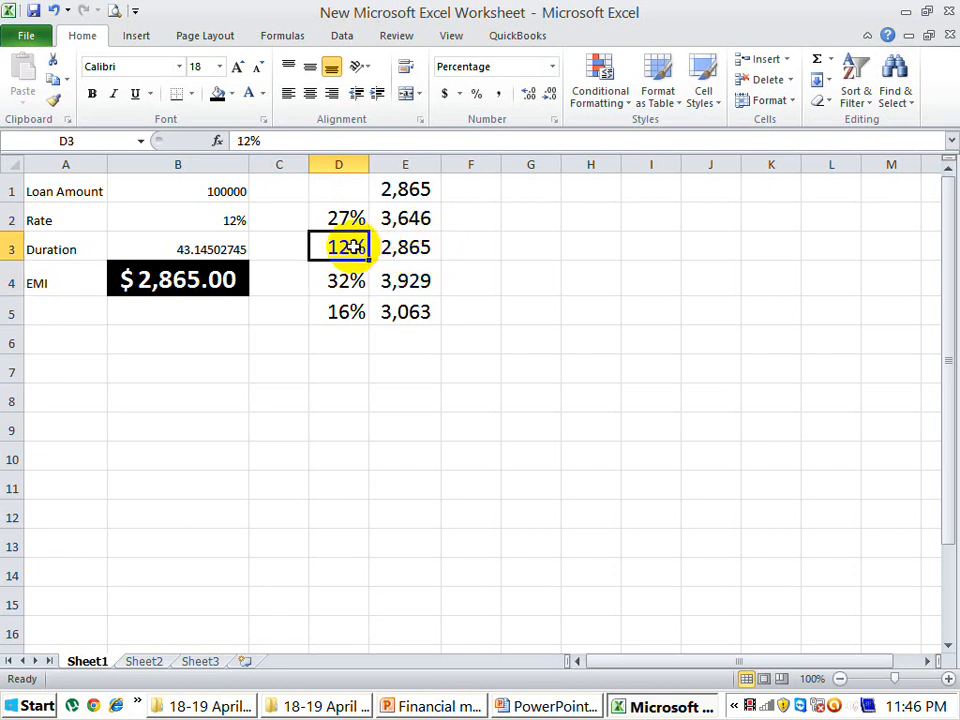
# Change the trial rate in D3 to 18% and clear the one-variable data table results in E2:E5.
pyautogui.write('18')
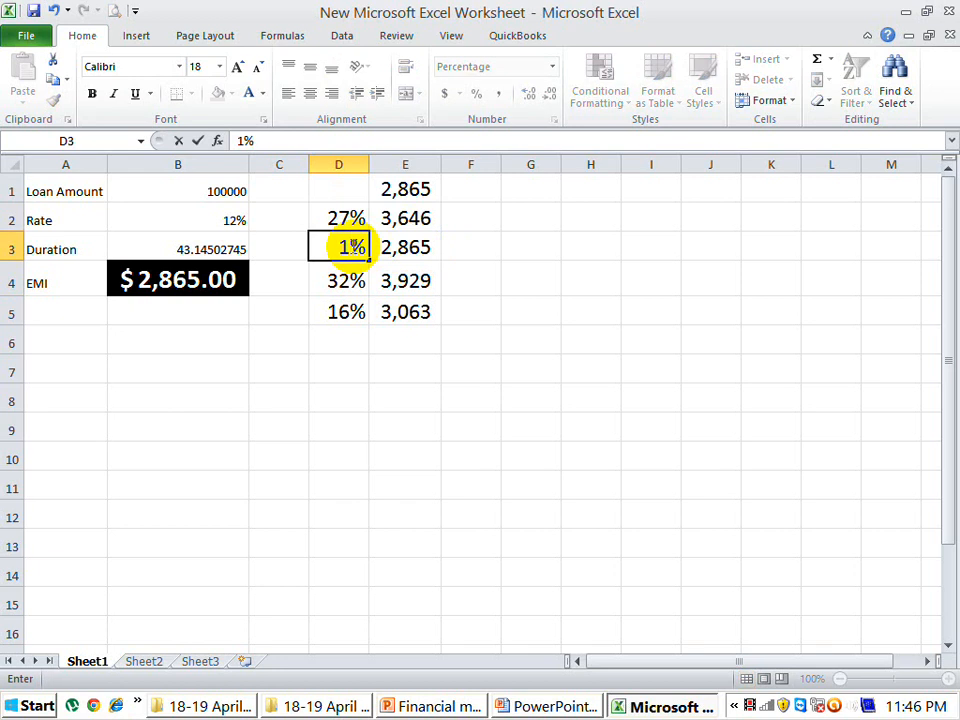
pyautogui.press('Return')
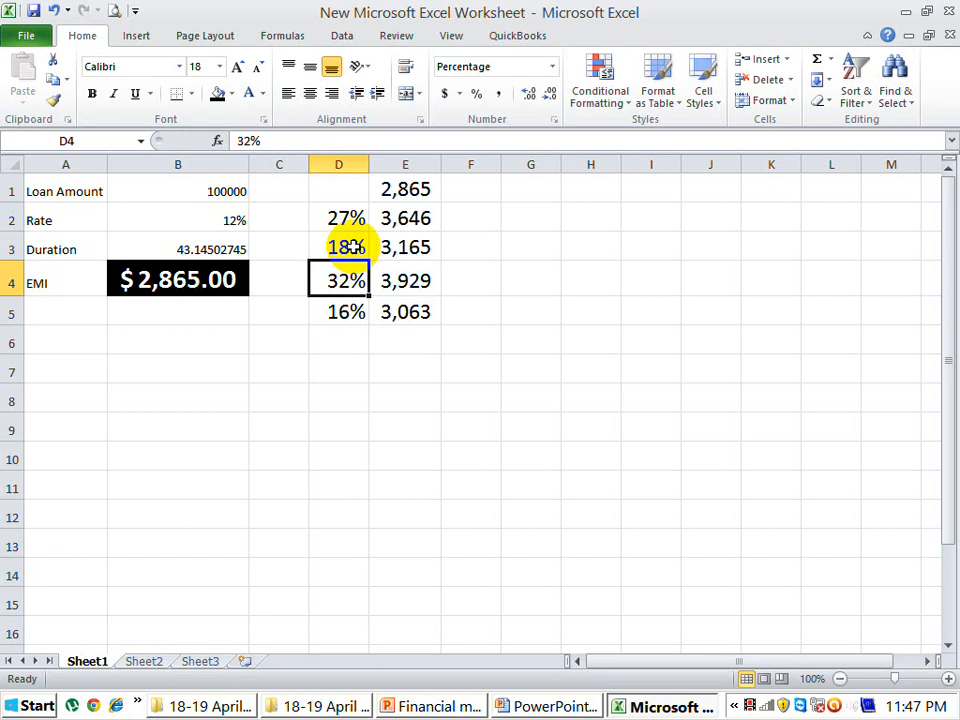
pyautogui.click(418, 218)
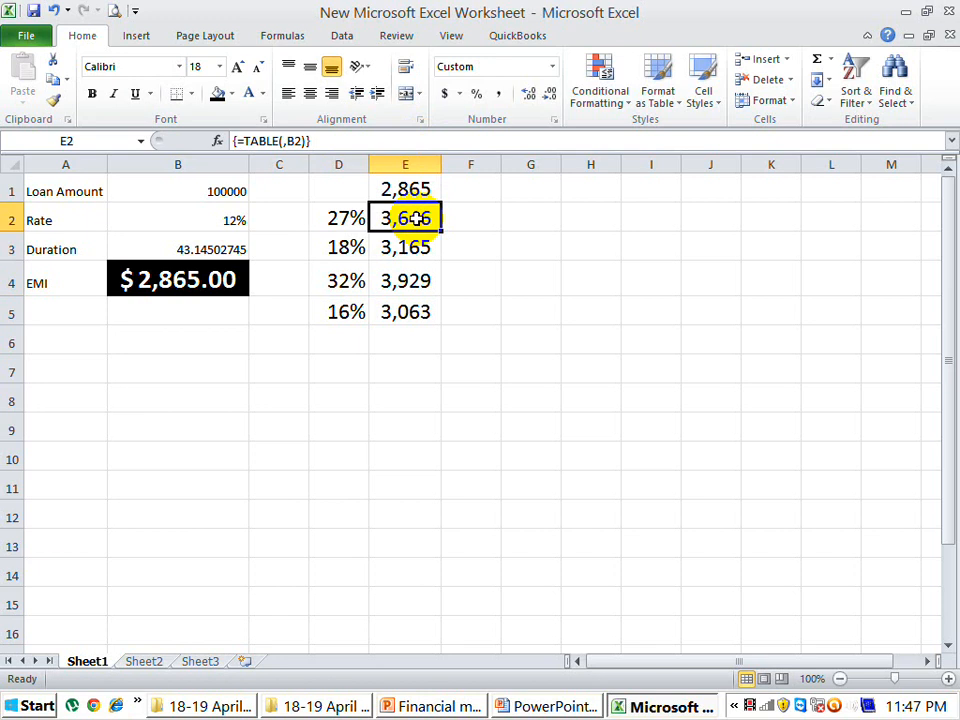
pyautogui.hotkey('ctrl', 'shift', 'Down')
pyautogui.press('Delete')
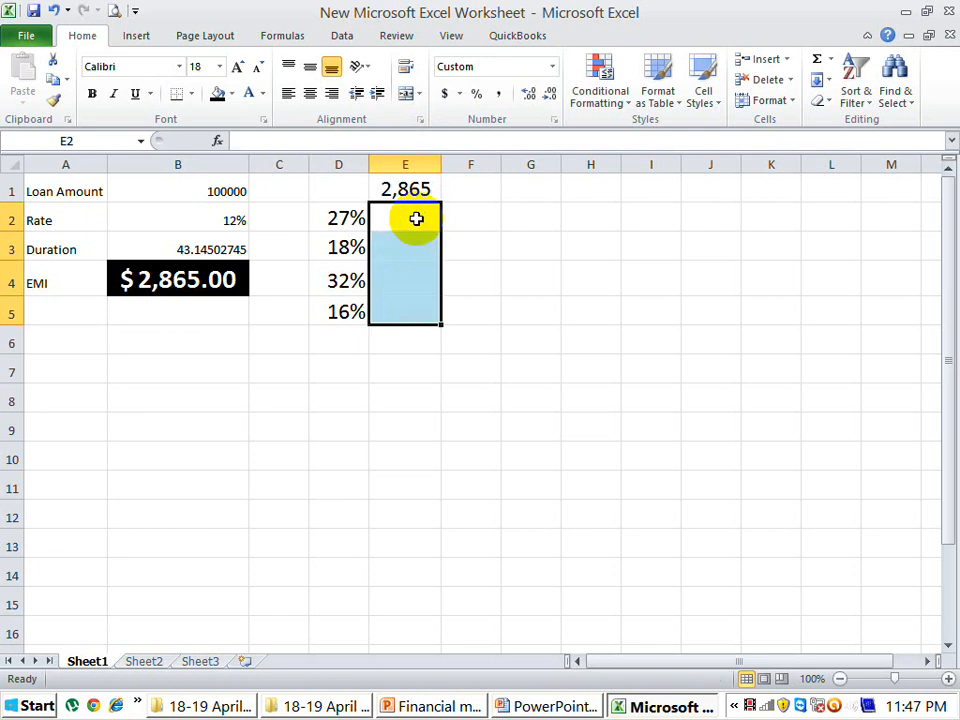
# Move the EMI reference formula from E1 to D1 and fit column D to its contents.
pyautogui.click(405, 196)
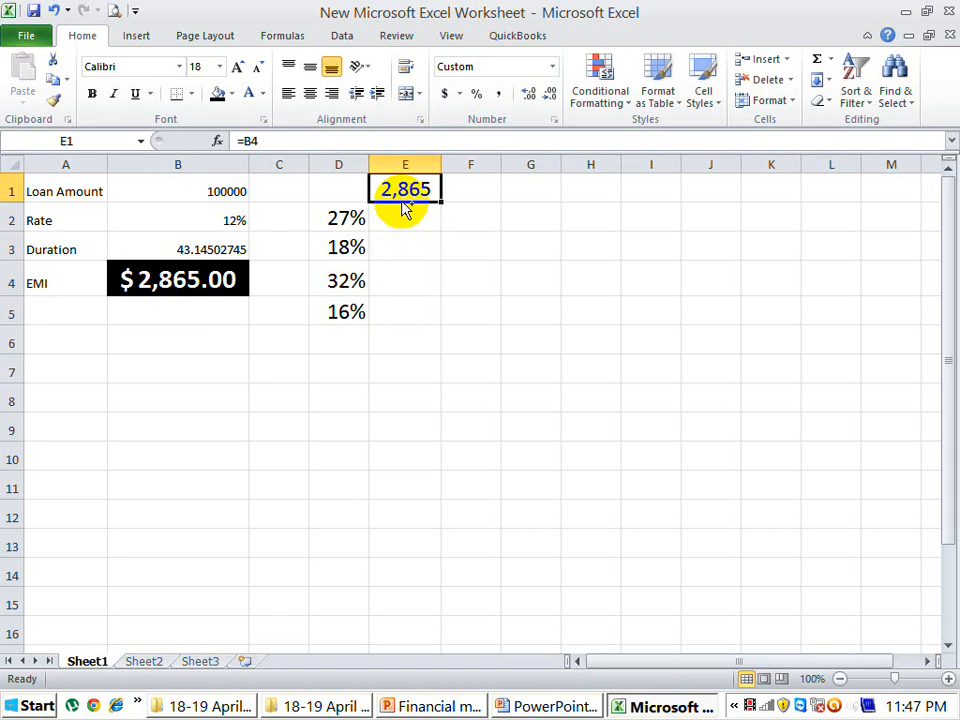
pyautogui.hotkey('ctrl', 'c')
pyautogui.press('Left')
pyautogui.press('Return')
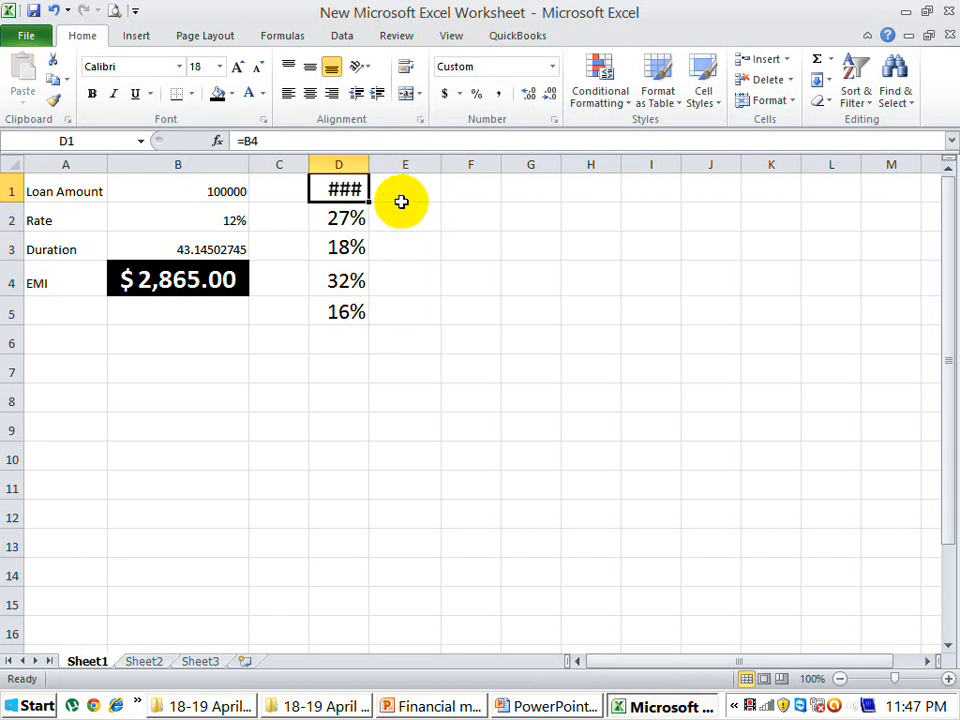
pyautogui.doubleClick(368, 164)
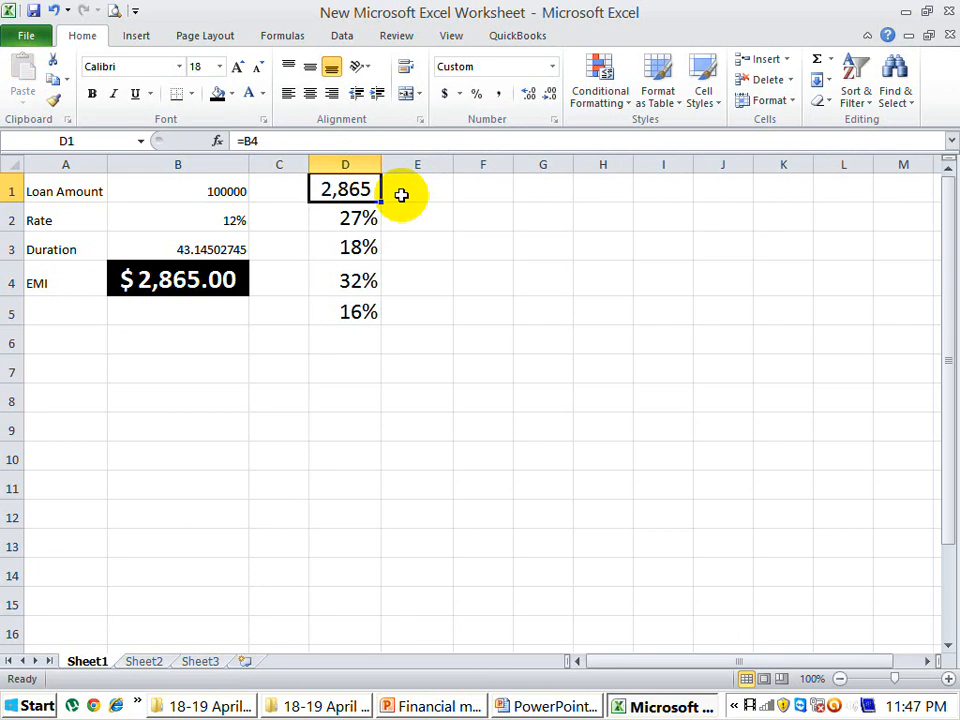
# Enter the durations 12, 24, 36 and 48 across E1:H1.
pyautogui.click(406, 190)
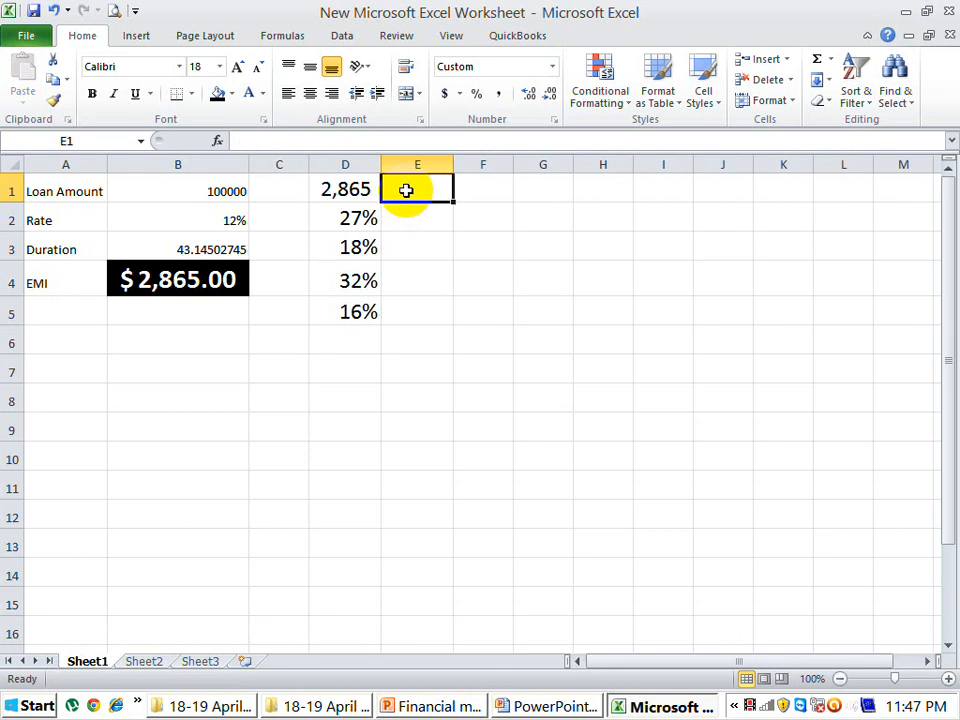
pyautogui.write('12')
pyautogui.press('Tab')
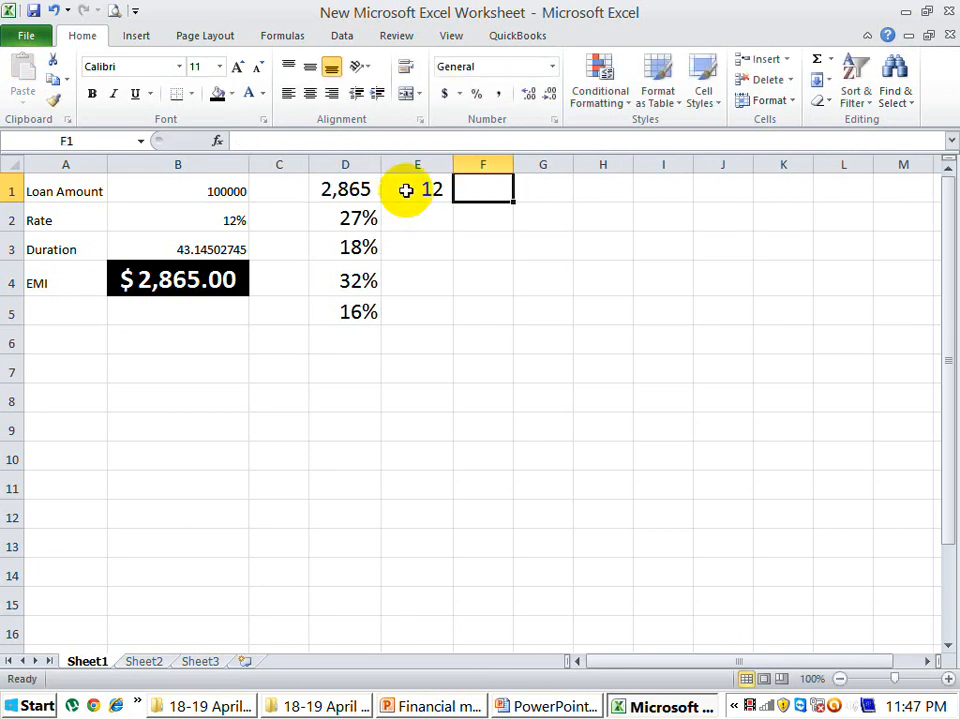
pyautogui.write('24')
pyautogui.press('Tab')
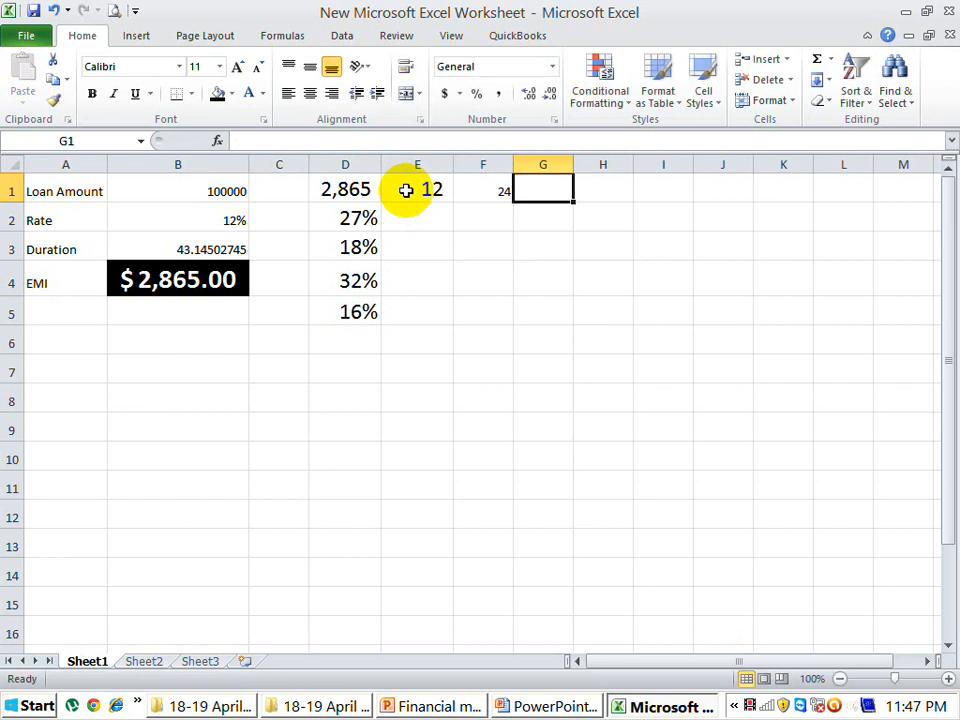
pyautogui.write('3')
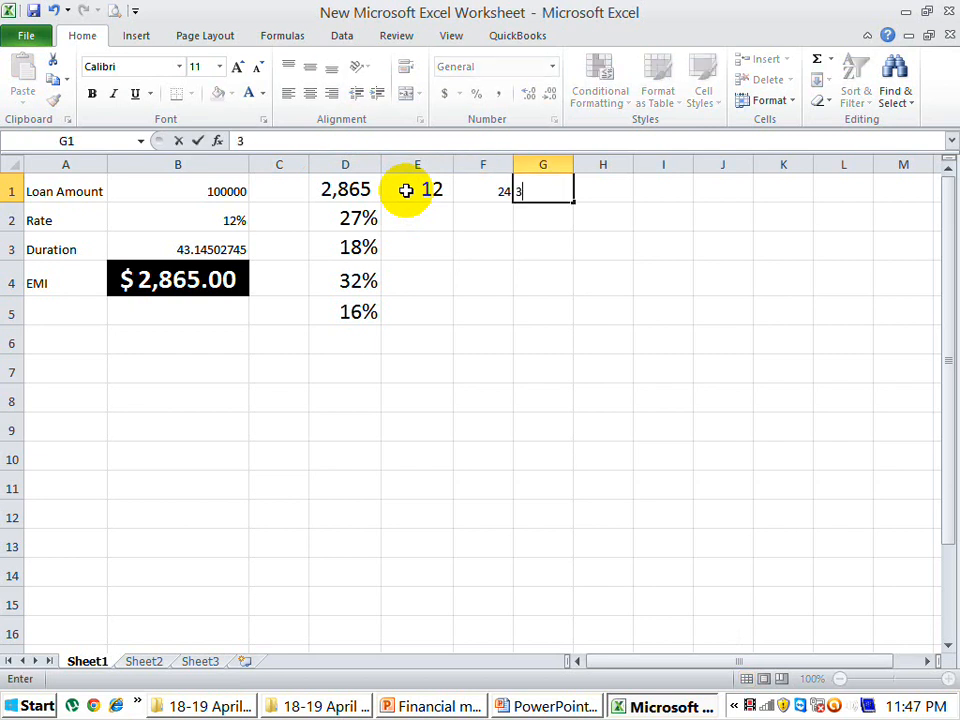
pyautogui.write('6')
pyautogui.press('Tab')
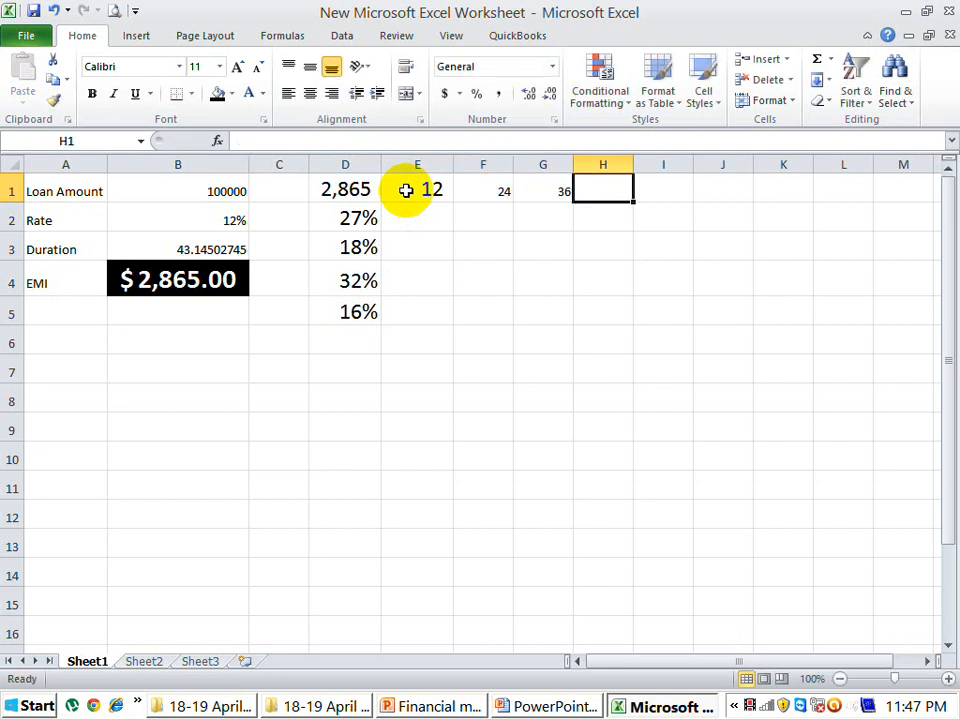
pyautogui.write('48')
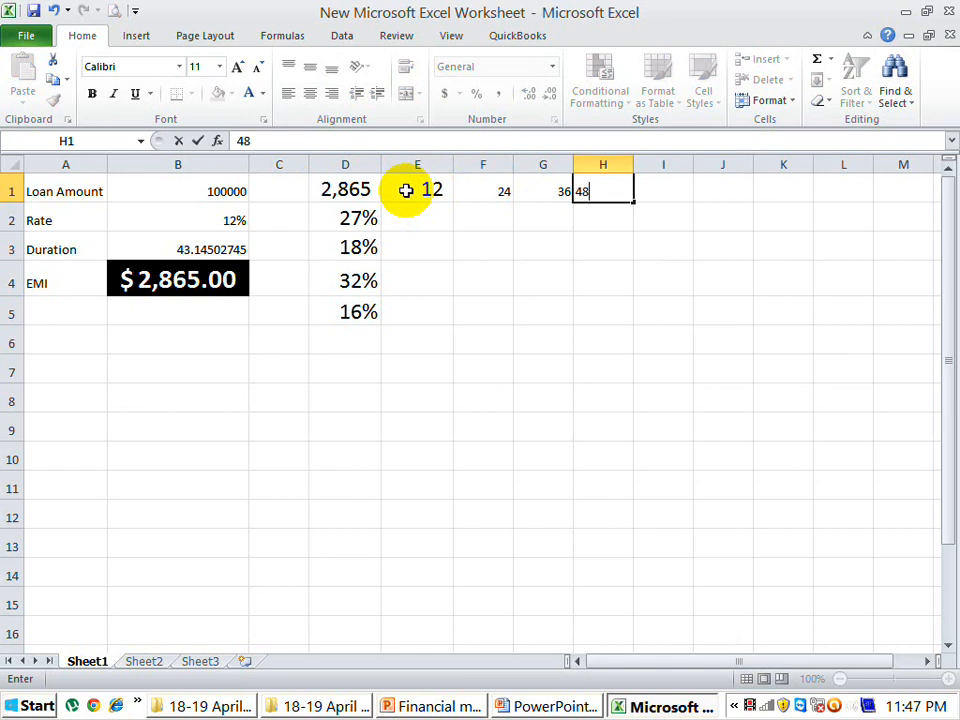
# Copy the formatting of the duration in E1 onto F1:H1 with Format Painter.
pyautogui.click(408, 194)
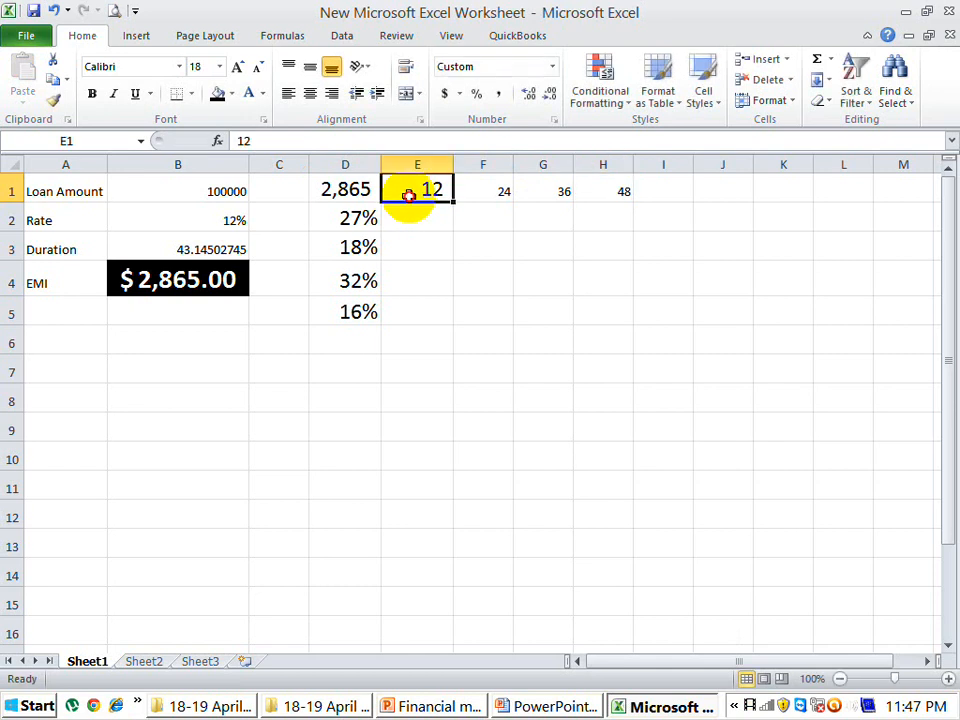
pyautogui.click(54, 100)
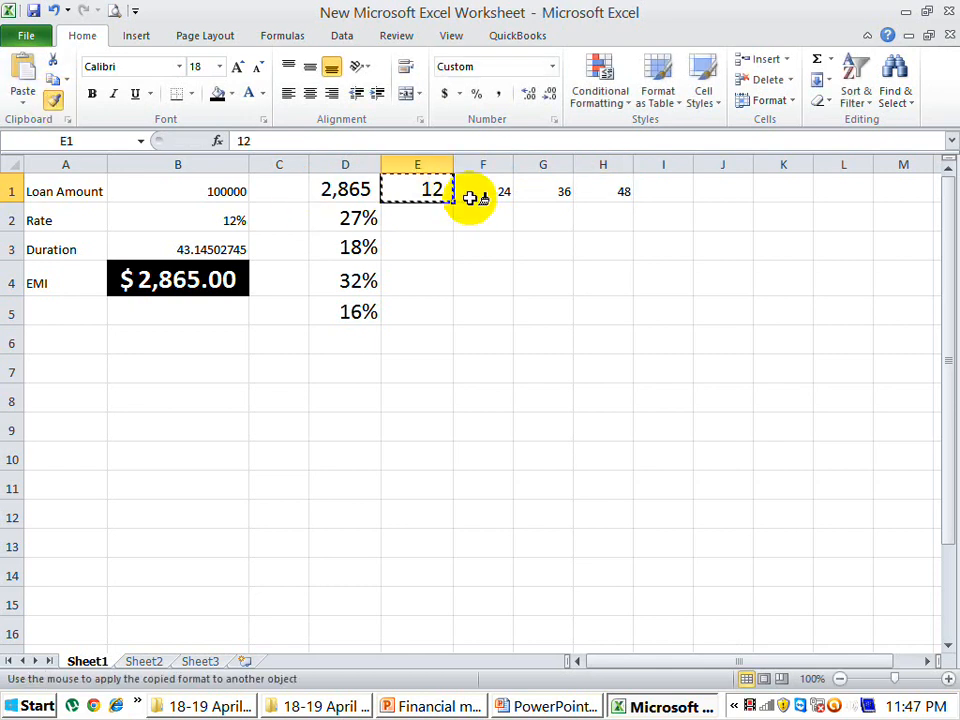
pyautogui.moveTo(478, 192); pyautogui.dragTo(579, 195)
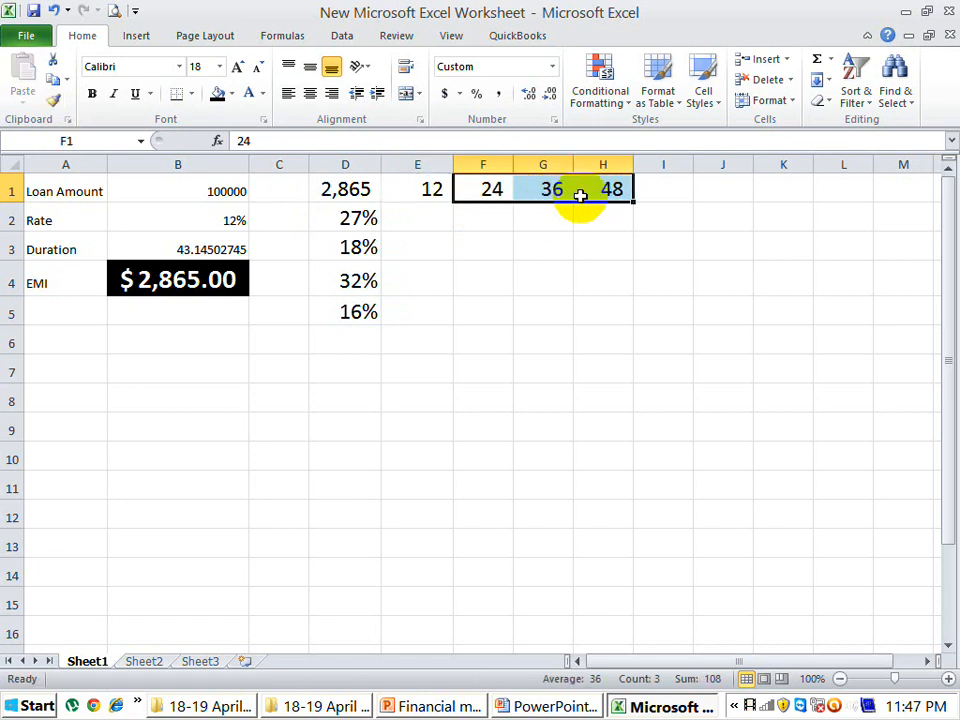
pyautogui.click(418, 213)
# Create a two-variable Data Table over D1:H5 with row input cell B3 and column input cell B2.
pyautogui.click(361, 188)
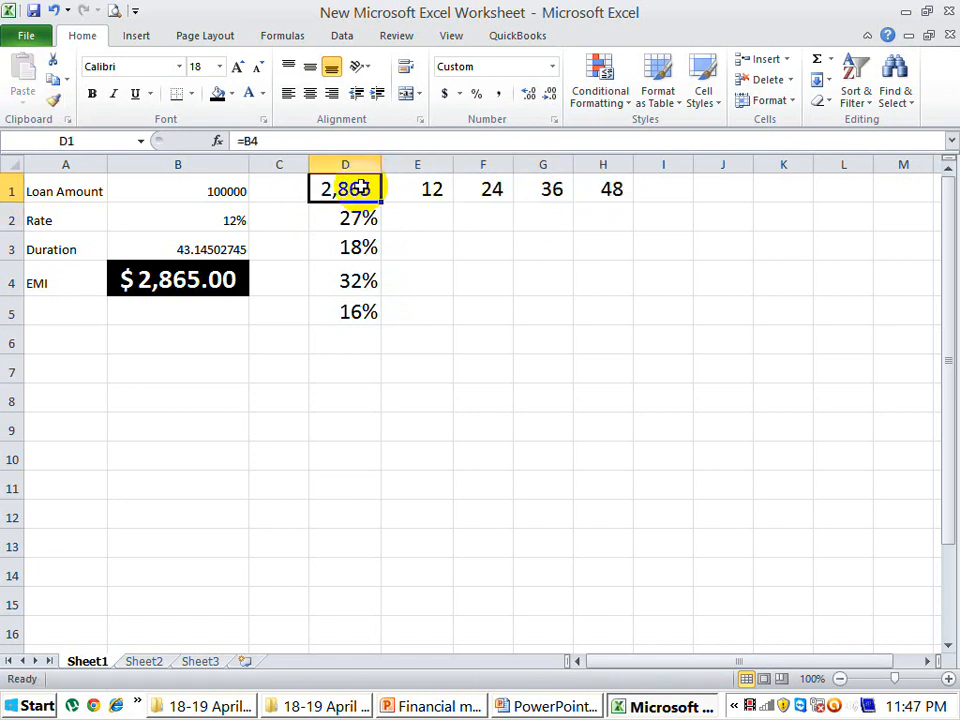
pyautogui.hotkey('ctrl', 'shift', 'Right')
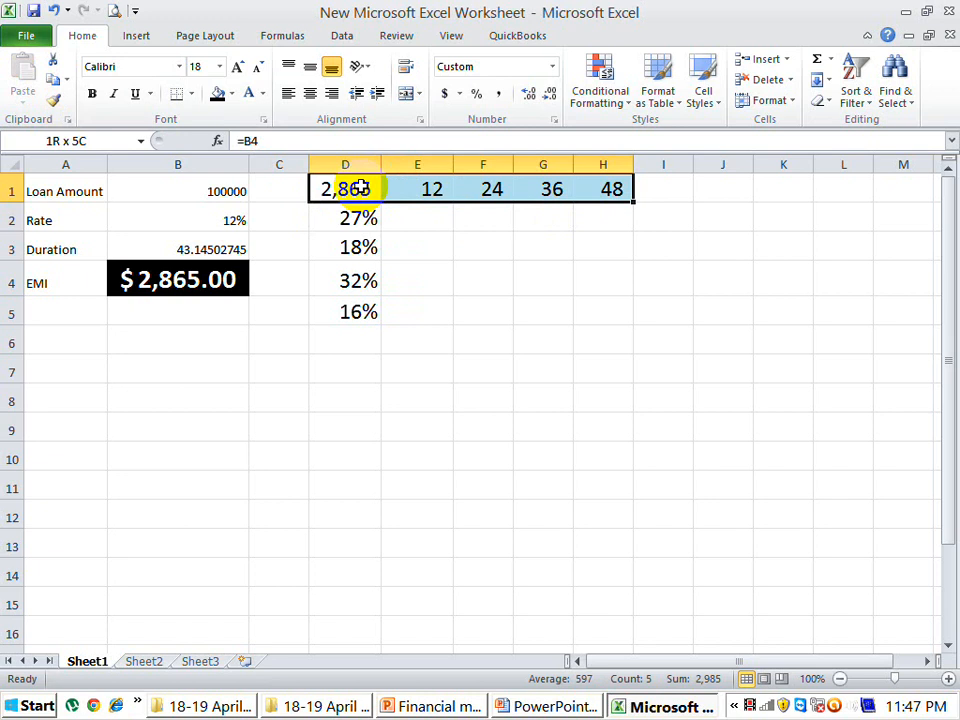
pyautogui.hotkey('ctrl', 'shift', 'Down')
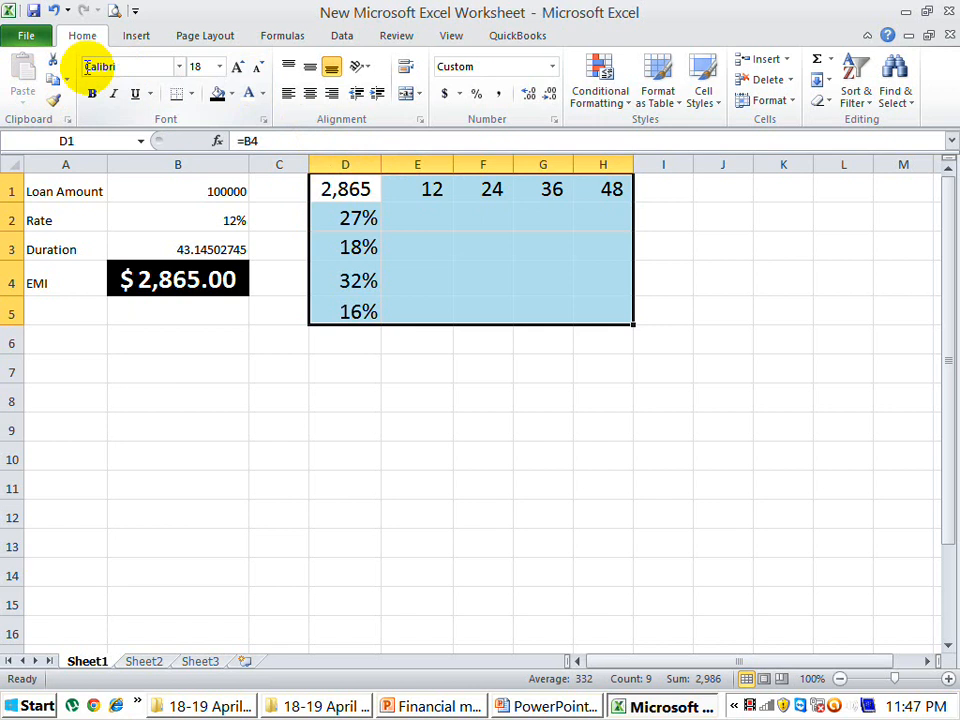
pyautogui.click(340, 37)
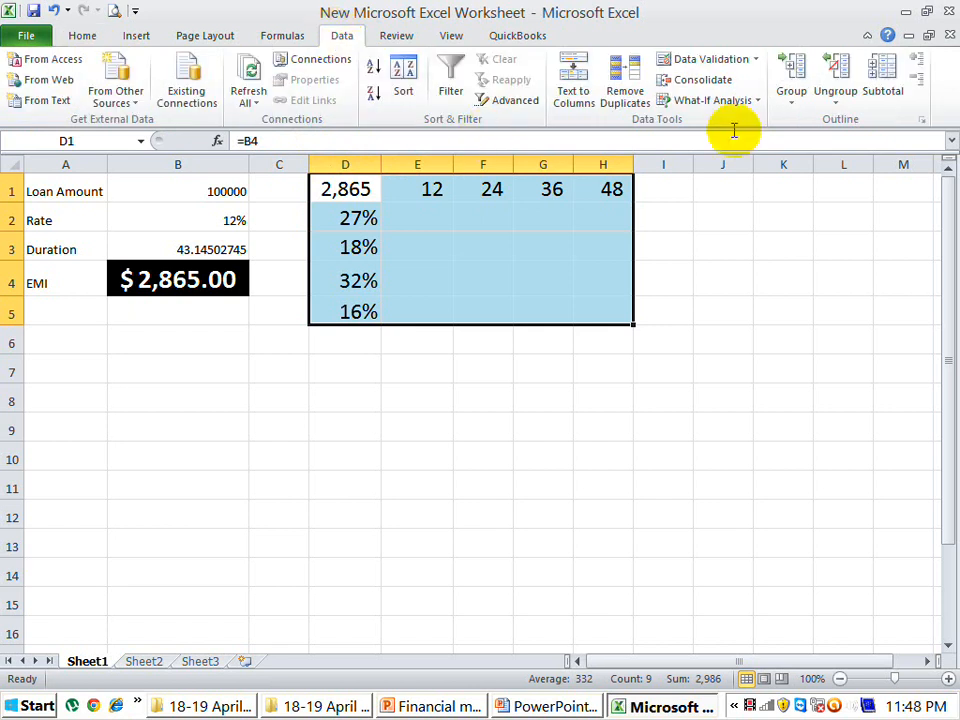
pyautogui.click(758, 104)
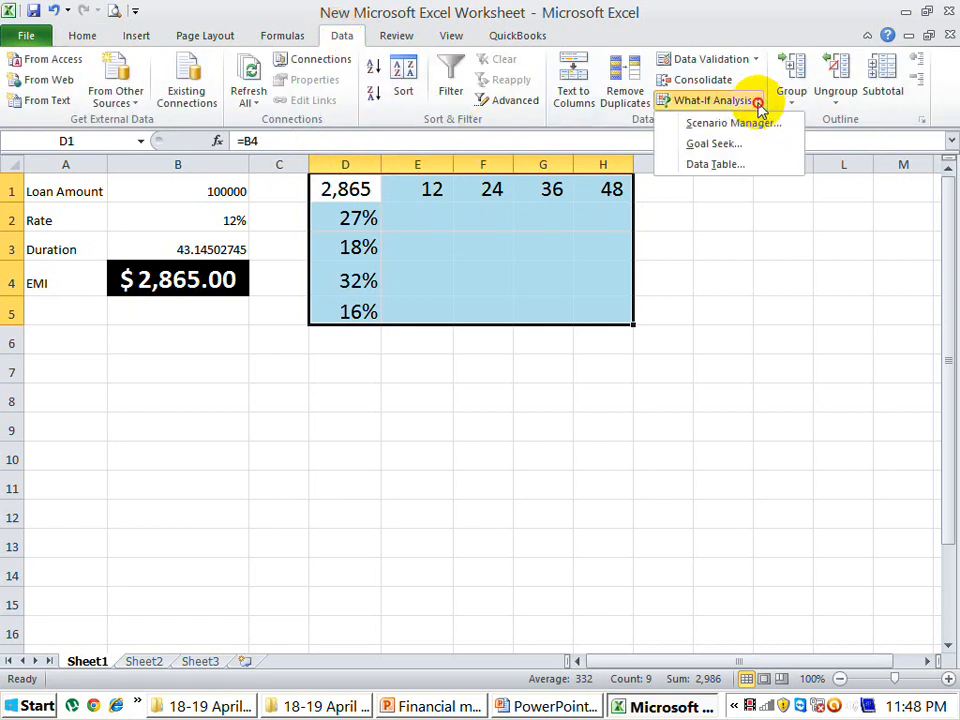
pyautogui.click(720, 170)
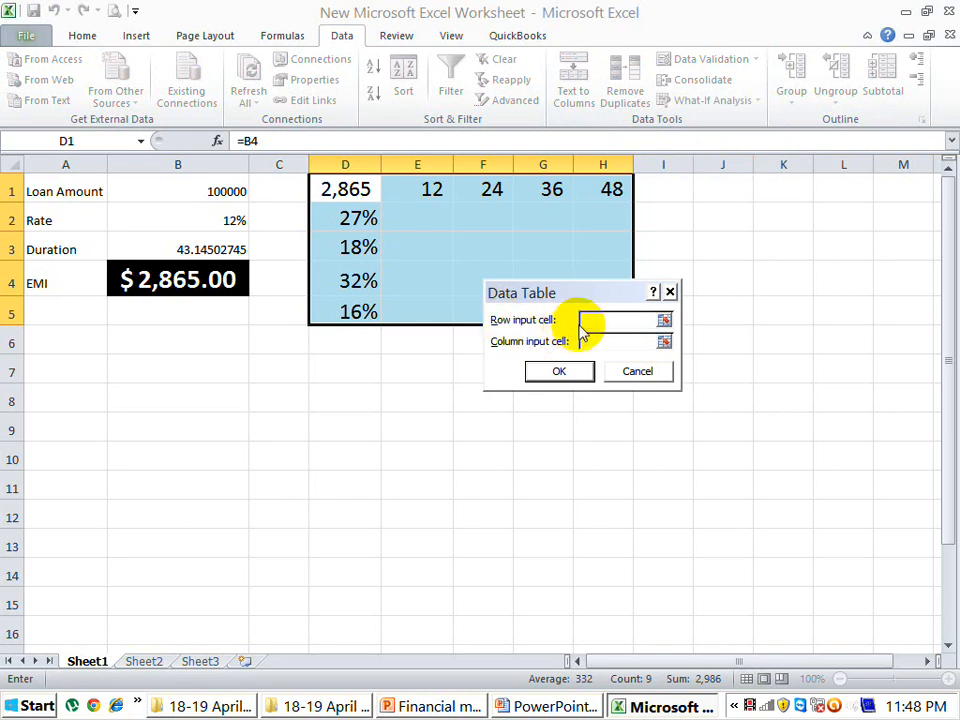
pyautogui.click(220, 249)
pyautogui.click(593, 343)
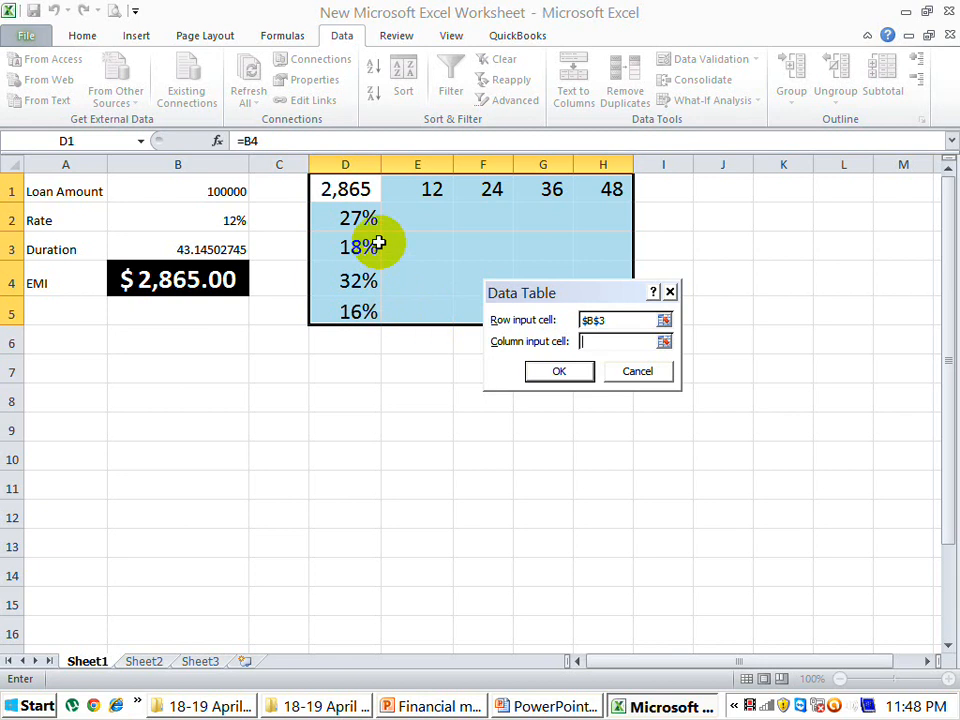
pyautogui.click(233, 221)
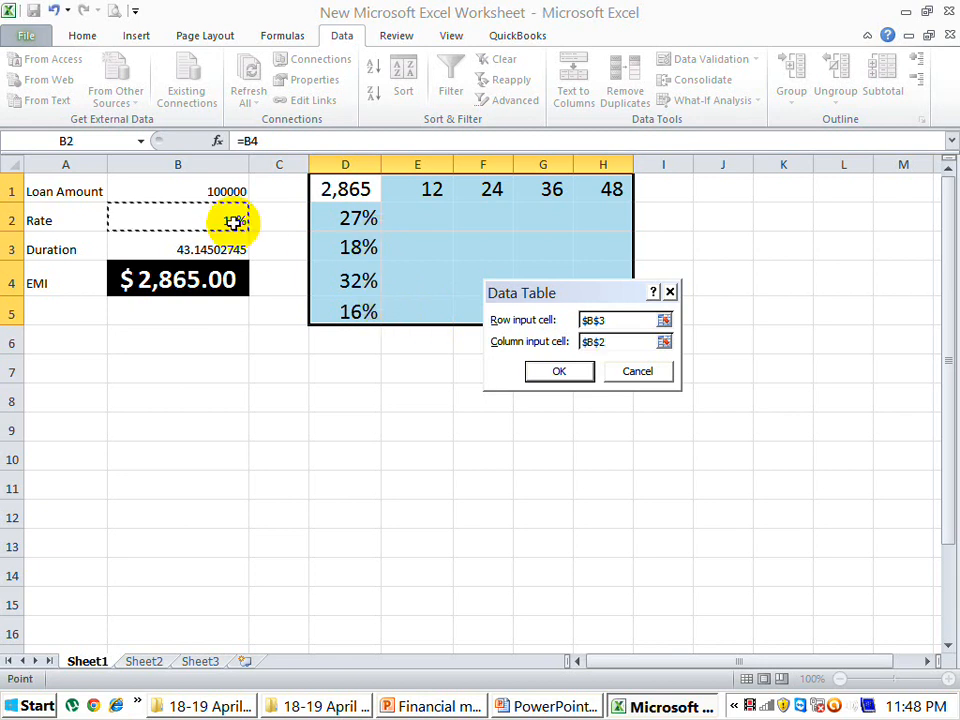
pyautogui.click(556, 376)
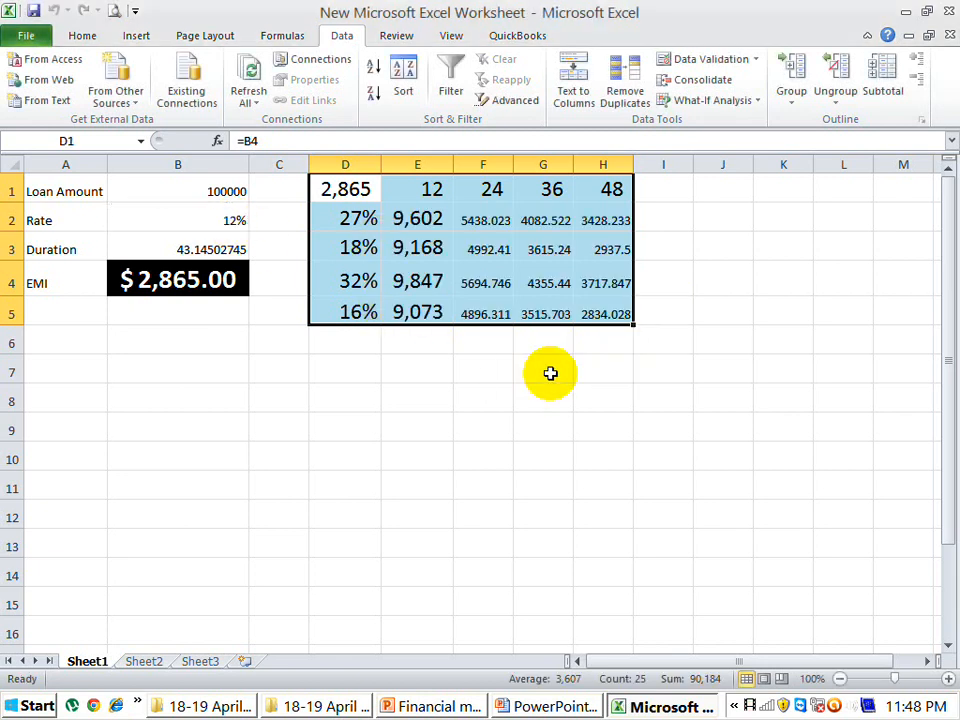
# Apply the formatting of E2 to the table results in F2:H5 and fit columns F, G and H to their contents.
pyautogui.click(435, 218)
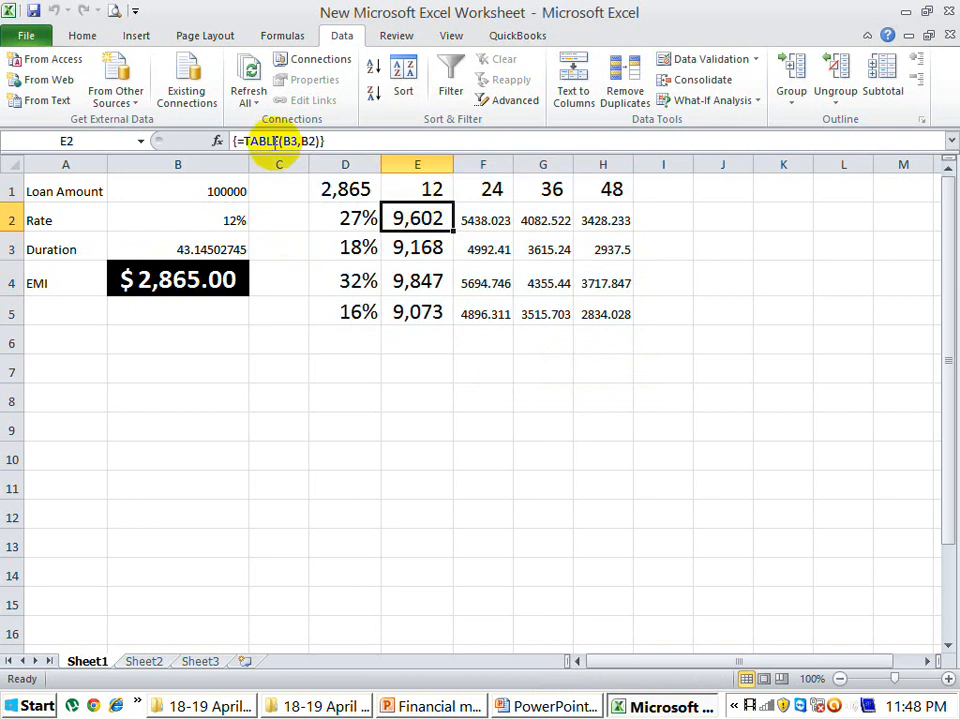
pyautogui.click(67, 36)
pyautogui.click(53, 100)
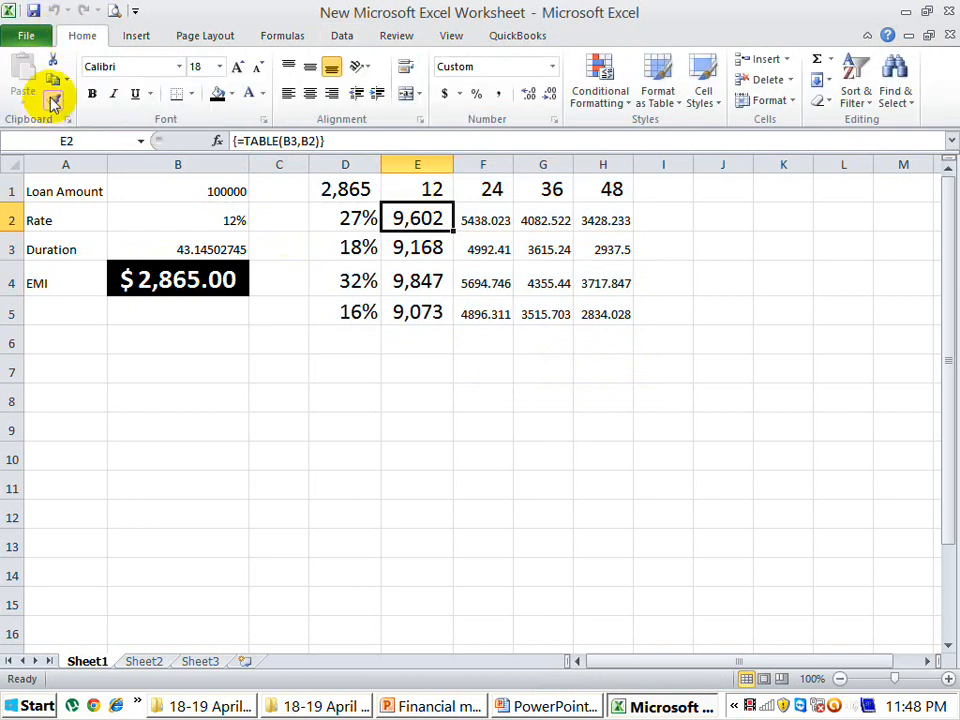
pyautogui.moveTo(470, 226)
pyautogui.mouseDown()
pyautogui.moveTo(489, 249)
pyautogui.moveTo(596, 285)
pyautogui.moveTo(597, 311)
pyautogui.mouseUp()
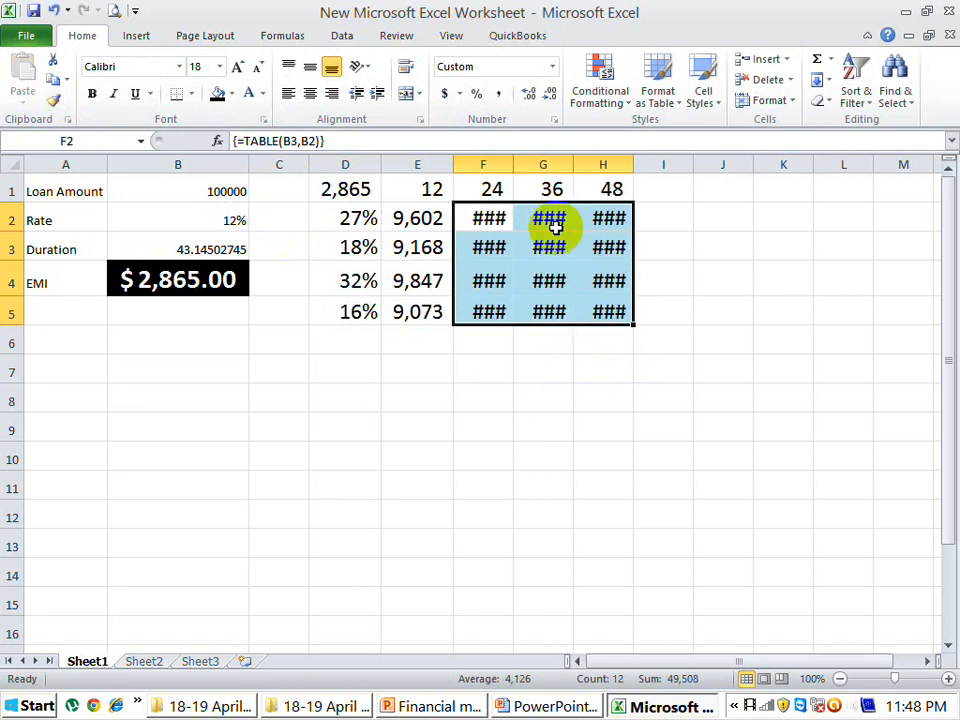
pyautogui.doubleClick(513, 157)
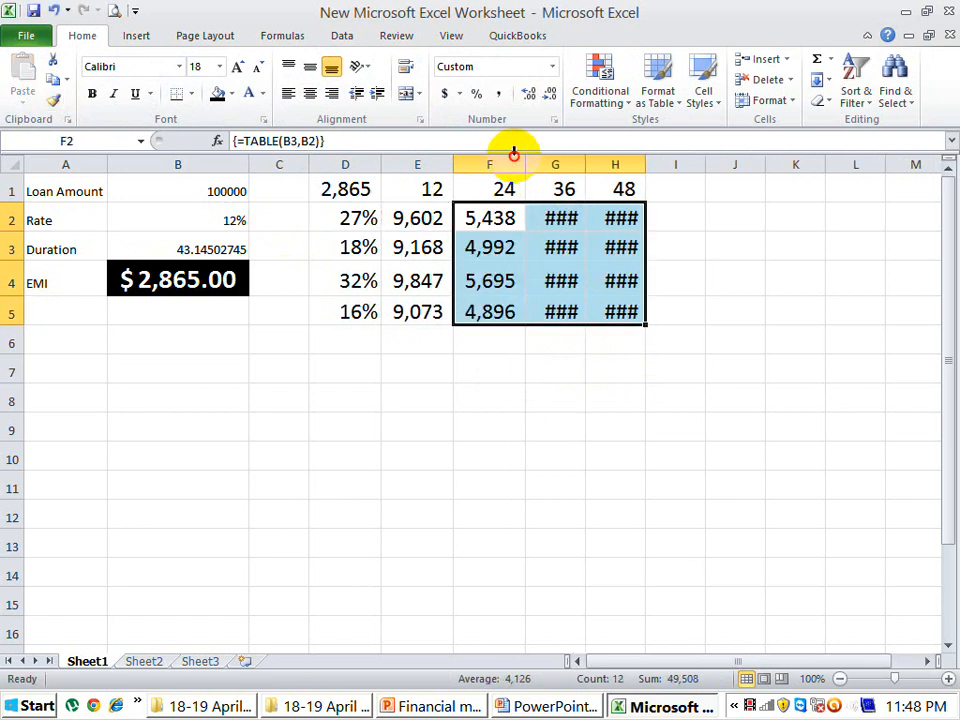
pyautogui.doubleClick(586, 162)
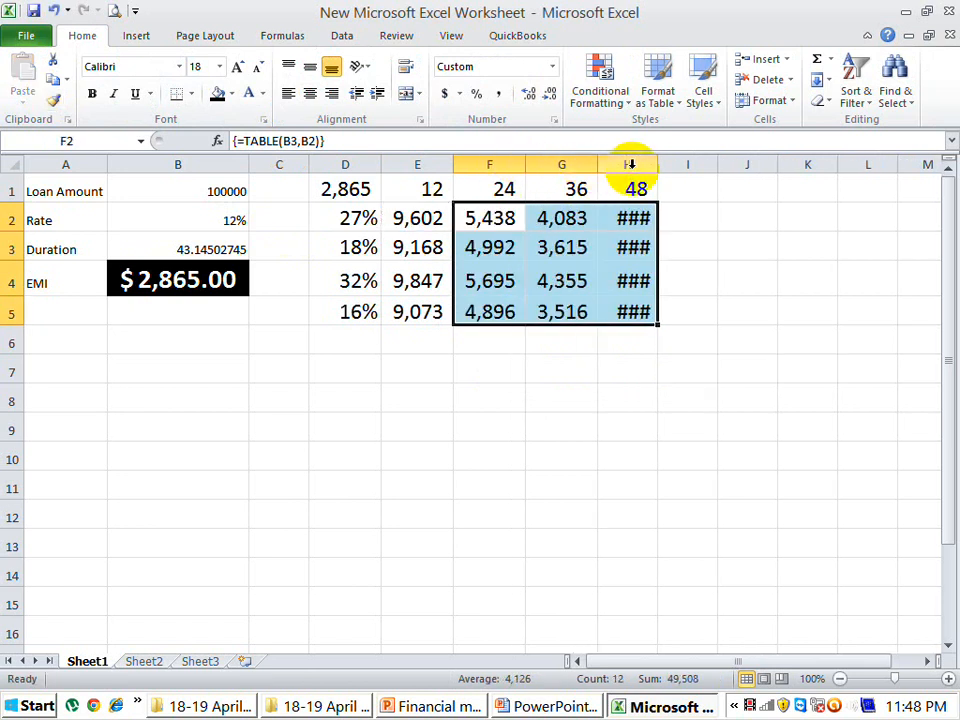
pyautogui.doubleClick(657, 162)
pyautogui.click(657, 162)
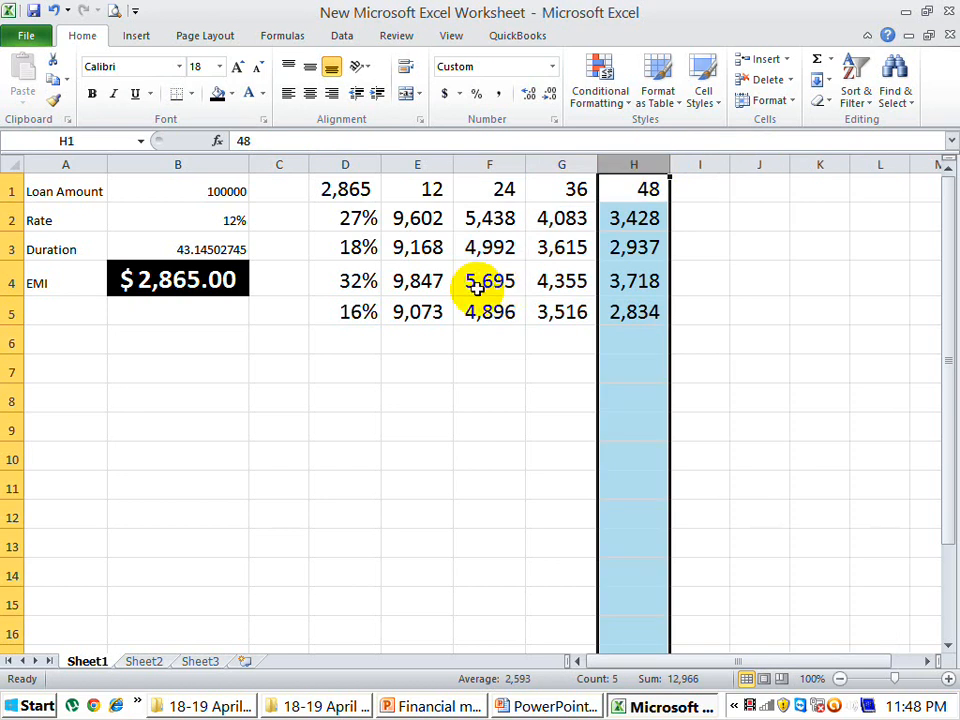
# Examine the two-variable table results against the durations in row 1 and the rates in column D.
pyautogui.click(476, 284)
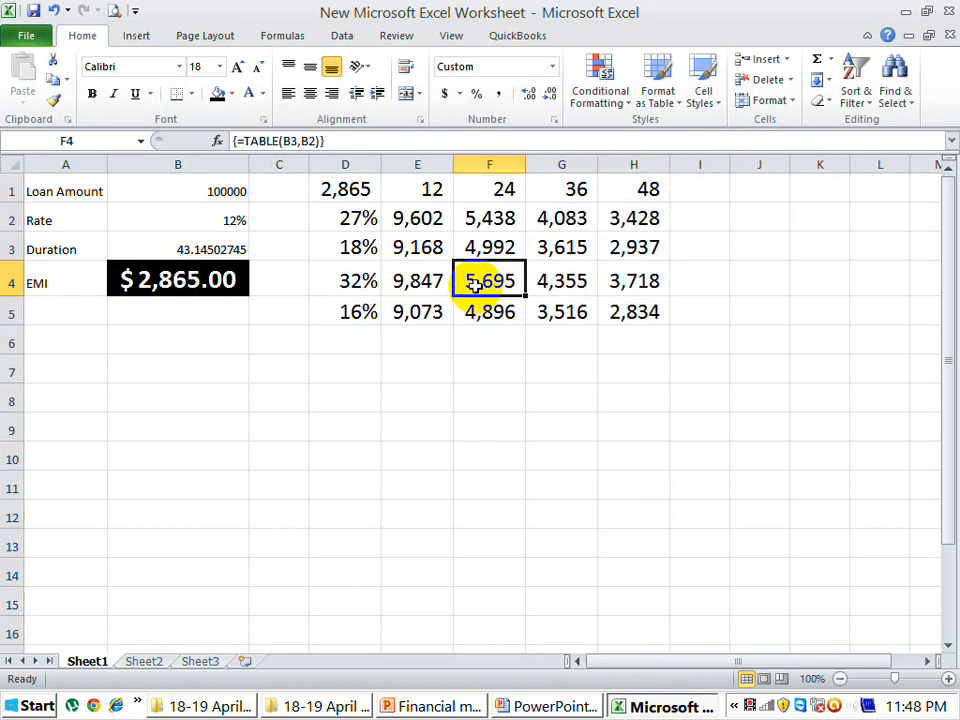
pyautogui.press('Up')
pyautogui.press('Up')
pyautogui.press('Up')
pyautogui.press('Left')
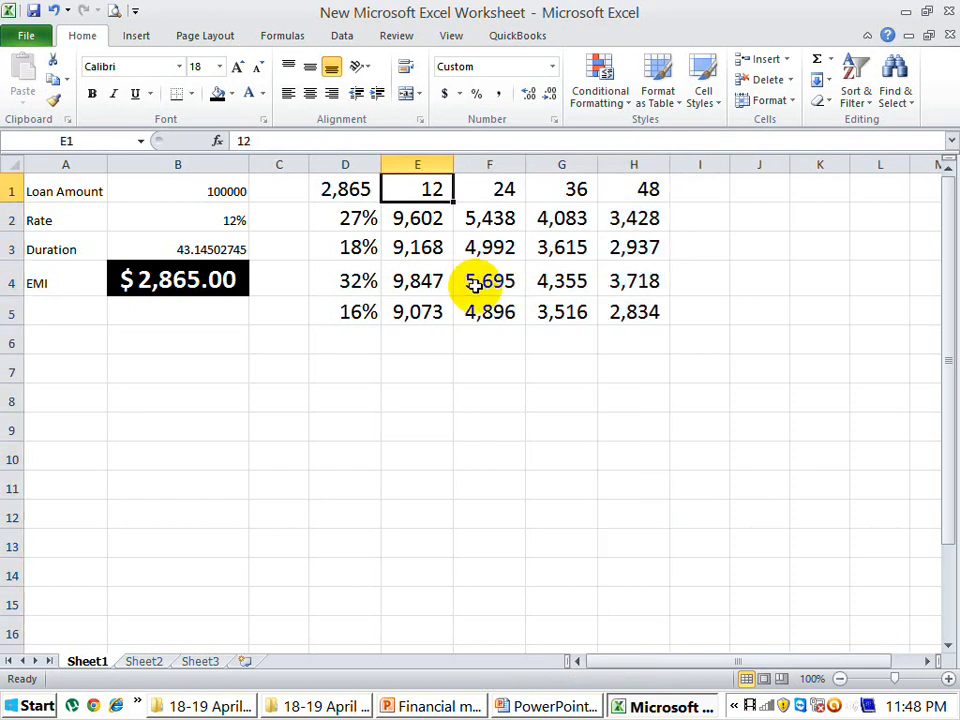
pyautogui.press('Down')
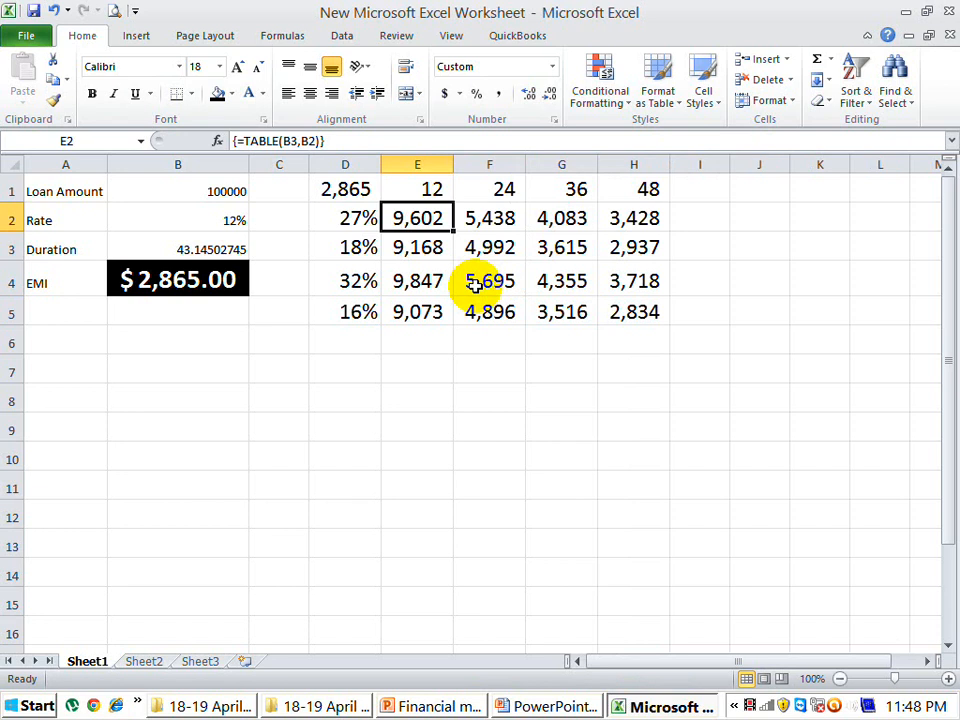
pyautogui.press('Right')
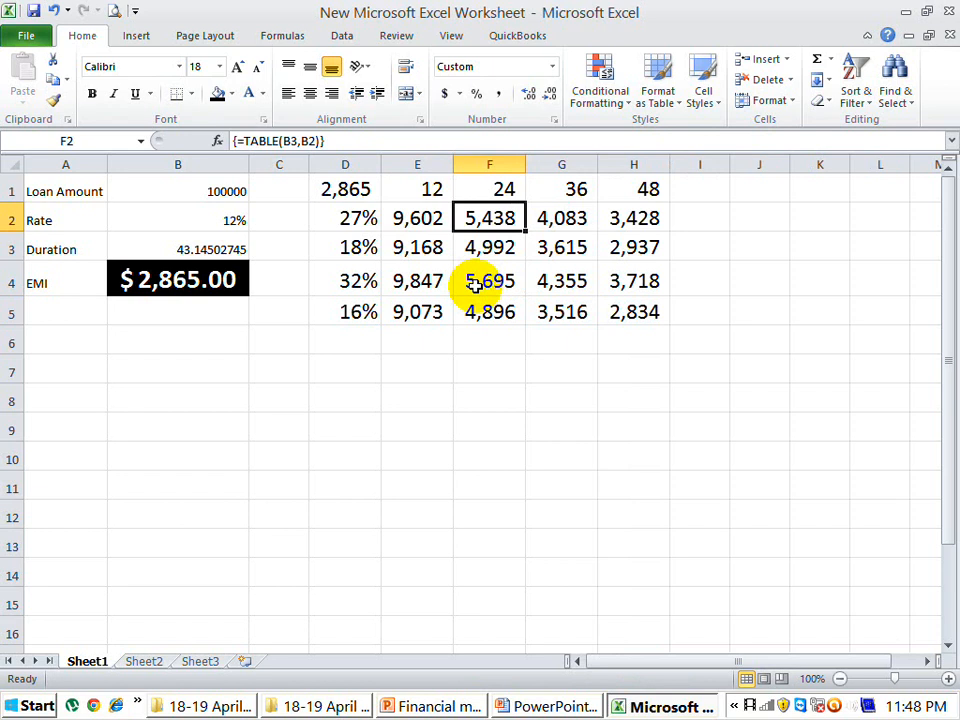
# Examine the EMI results for each duration in the 27% row and the start of the 18% row.
pyautogui.press('Right')
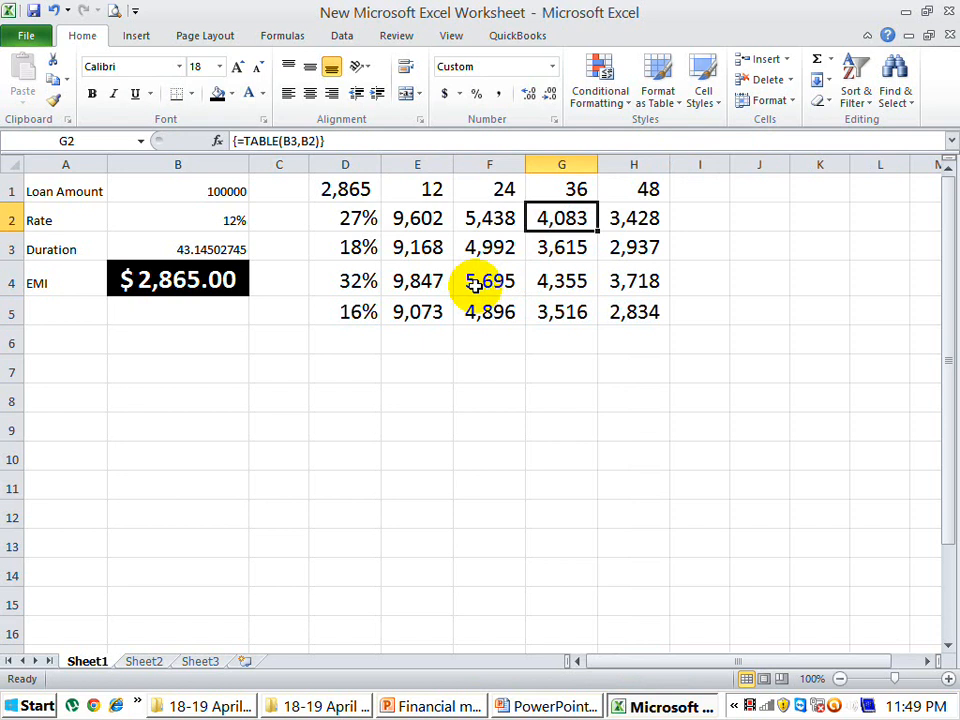
pyautogui.press('Right')
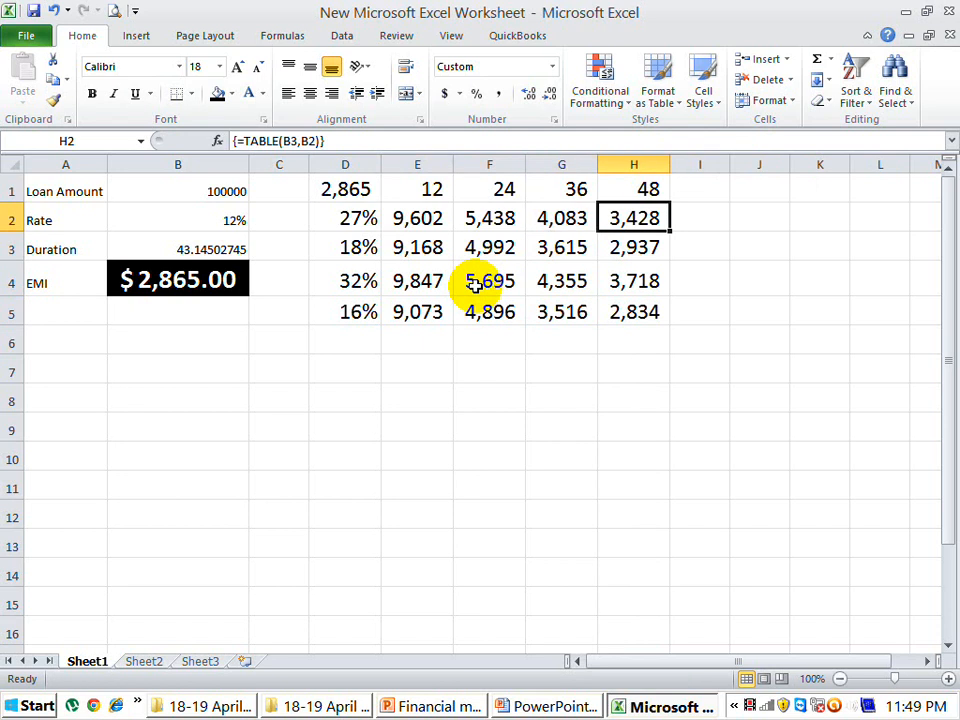
pyautogui.press('Down')
pyautogui.press('Left')
pyautogui.press('Left')
pyautogui.press('Left')
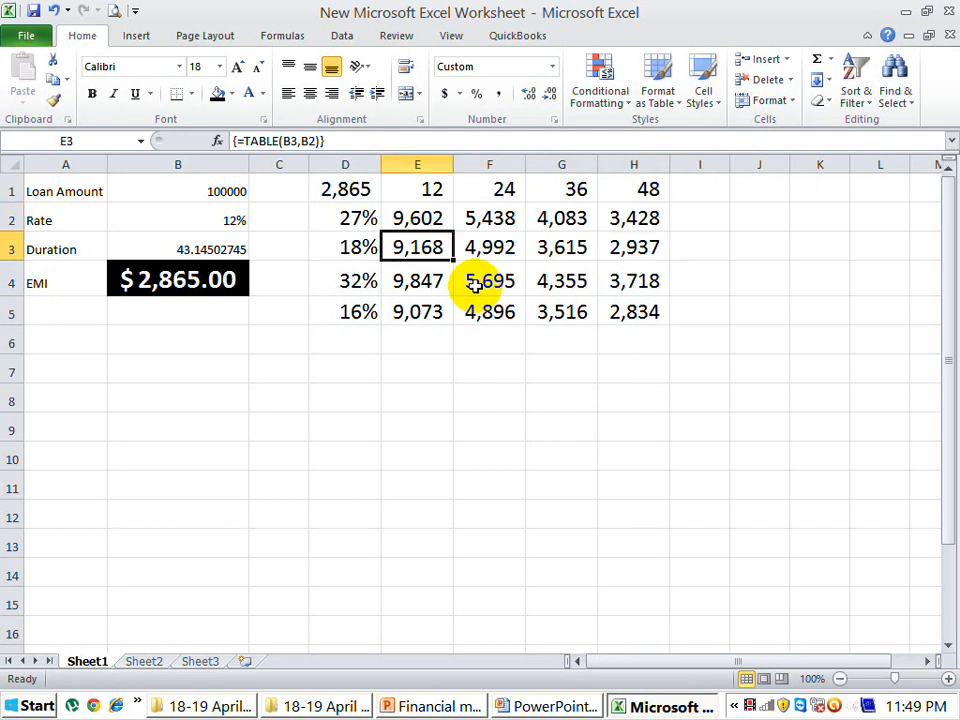
pyautogui.press('Left')
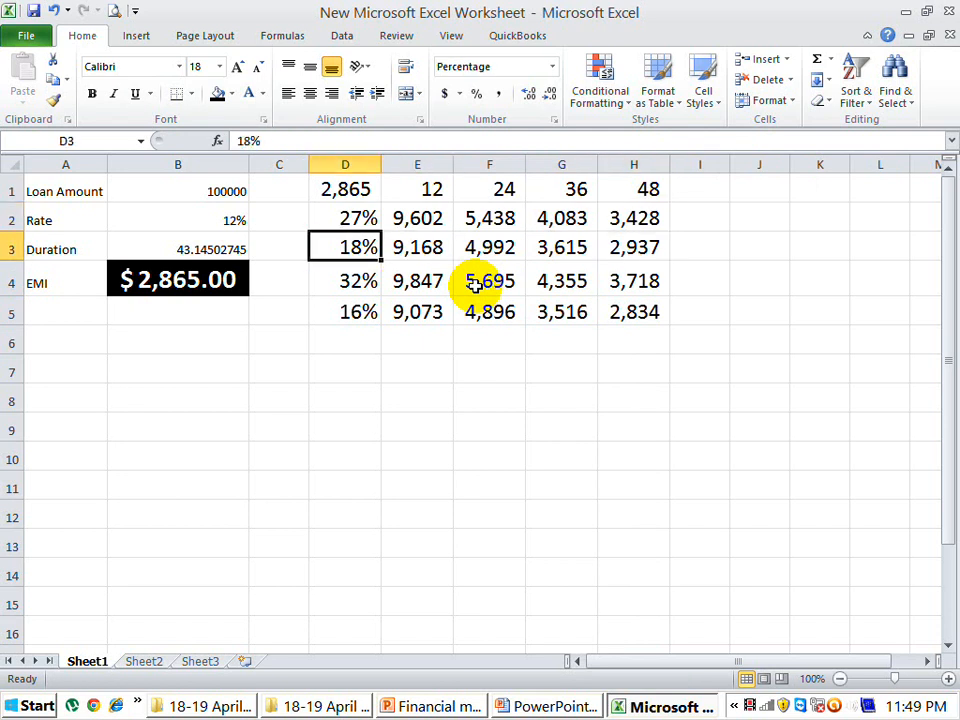
# Set the loan duration in B3 to 60.
pyautogui.press('Left')
pyautogui.press('Left')
pyautogui.write('60')
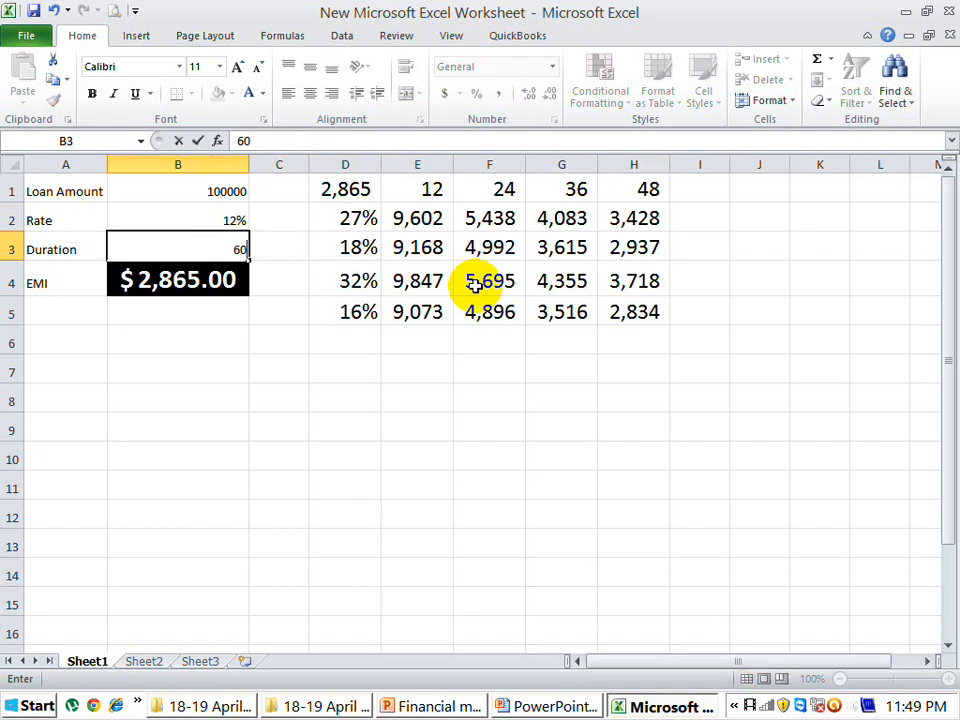
pyautogui.press('Return')
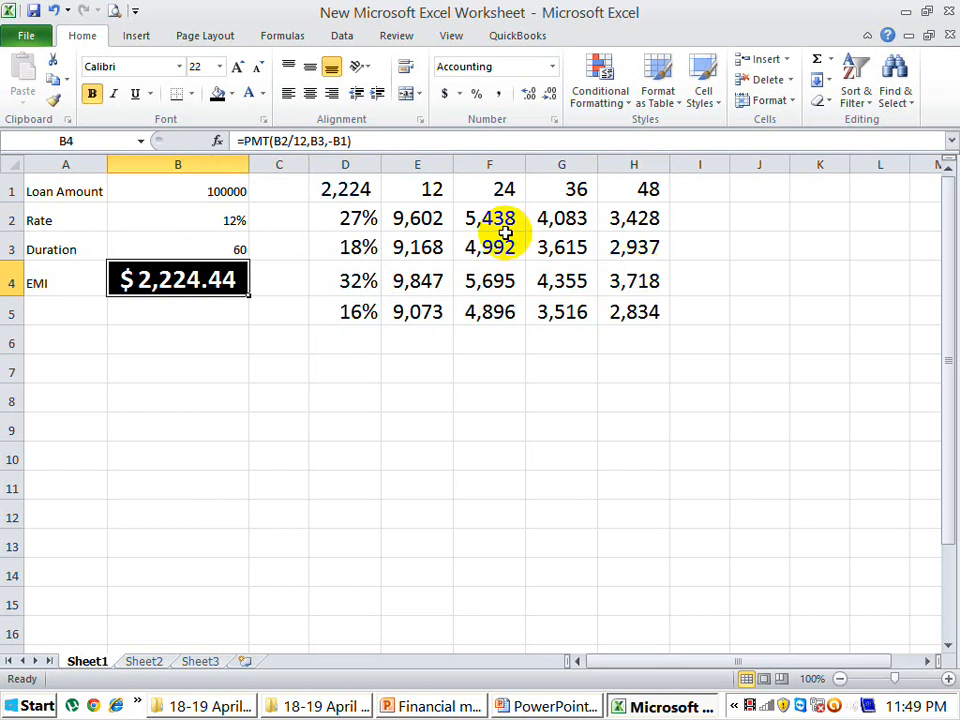
# Set the rate in D3 of the two-variable table to 12%.
pyautogui.click(360, 247)
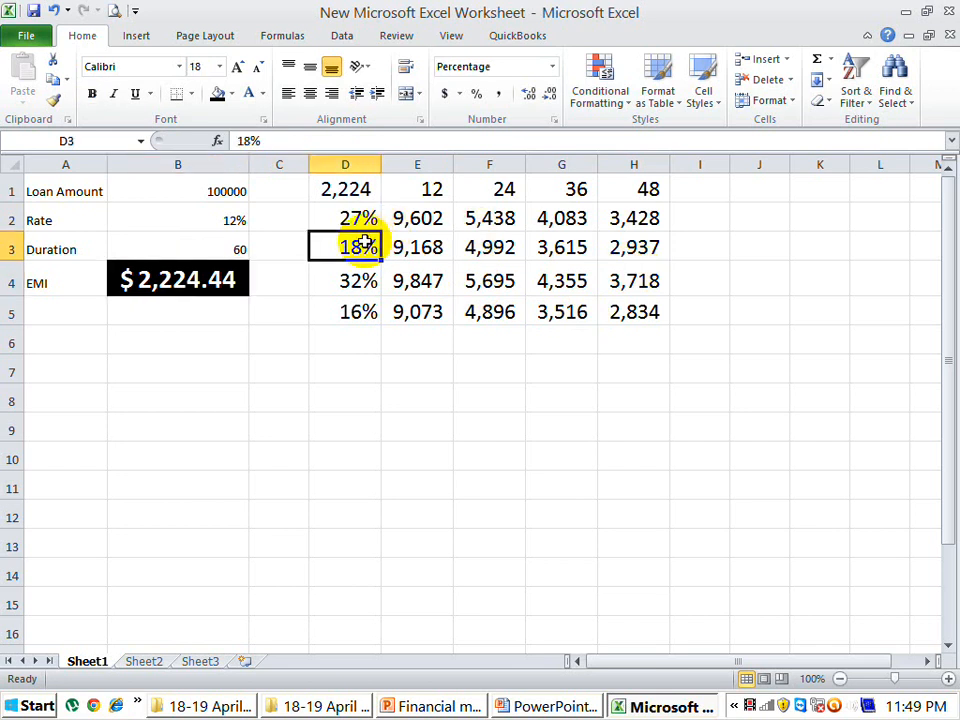
pyautogui.write('12')
pyautogui.press('Return')
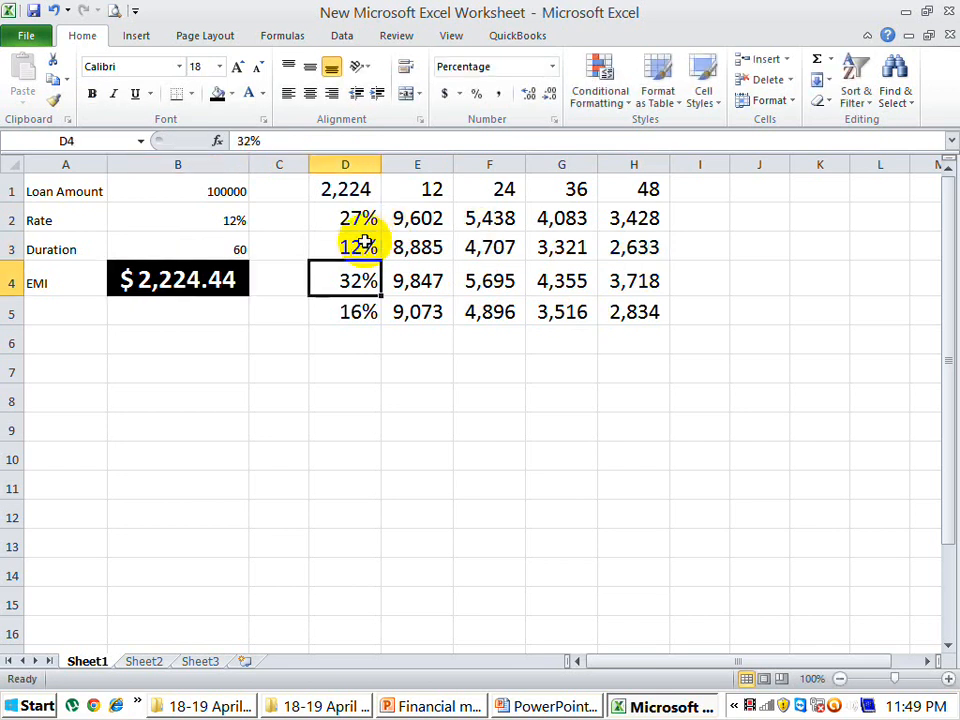
pyautogui.click(650, 189)
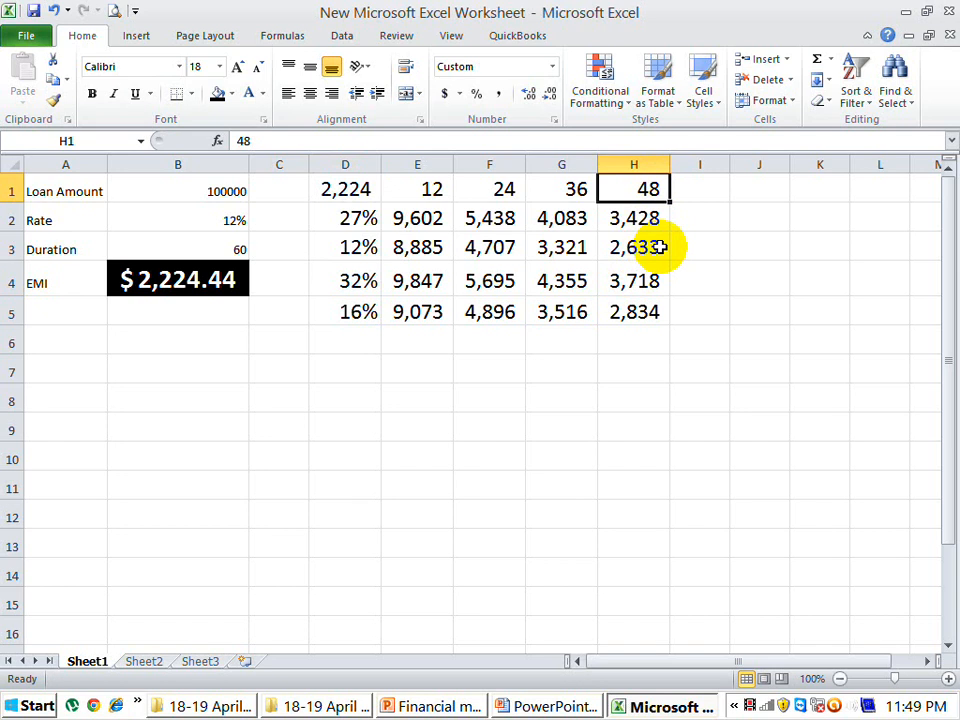
pyautogui.click(352, 40)
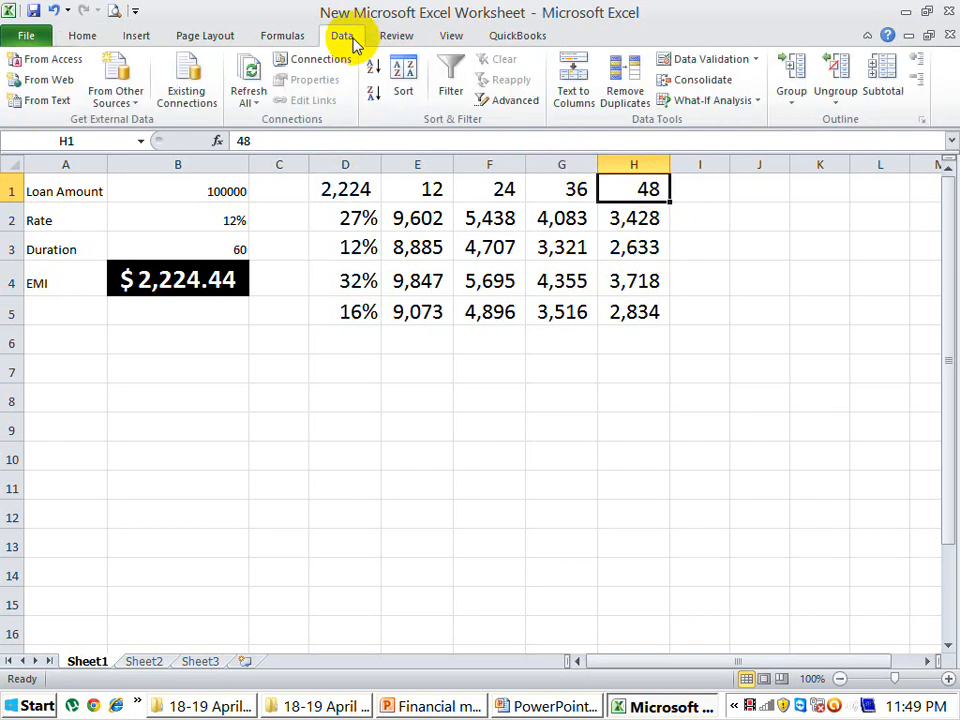
pyautogui.click(755, 103)
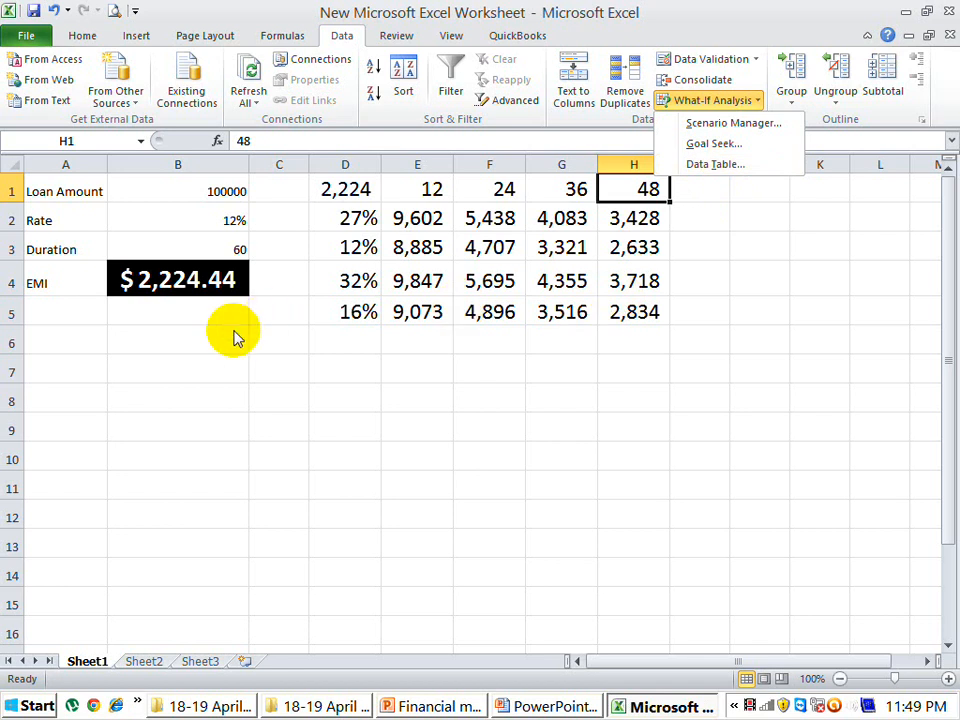
pyautogui.click(87, 396)
pyautogui.click(87, 396)
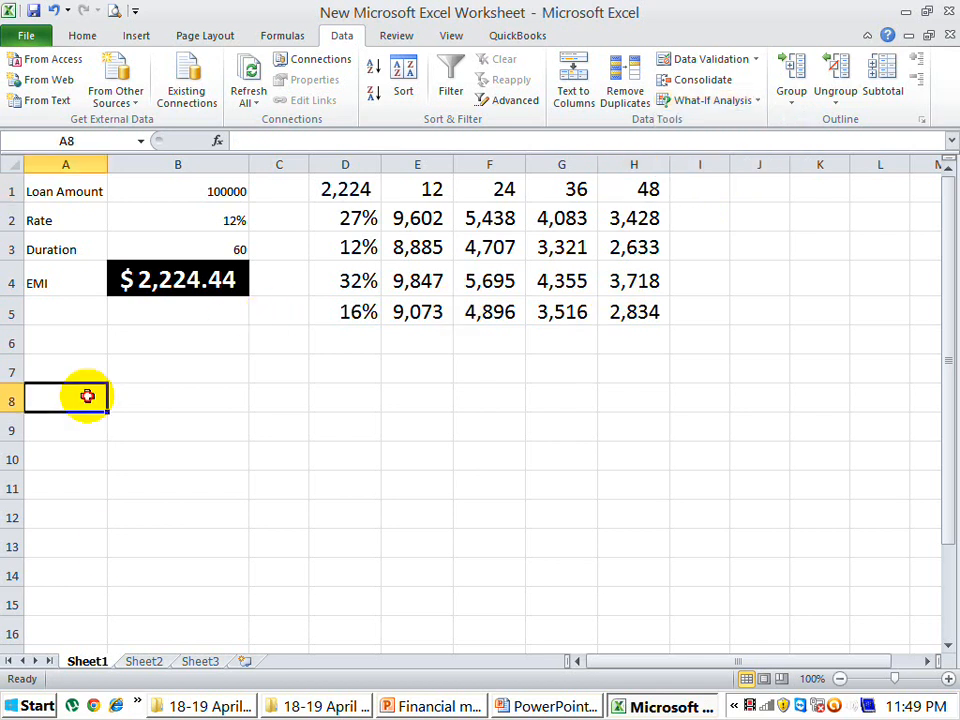
# Rename Sheet1 as GoalSeekandDataTable.
pyautogui.doubleClick(99, 664)
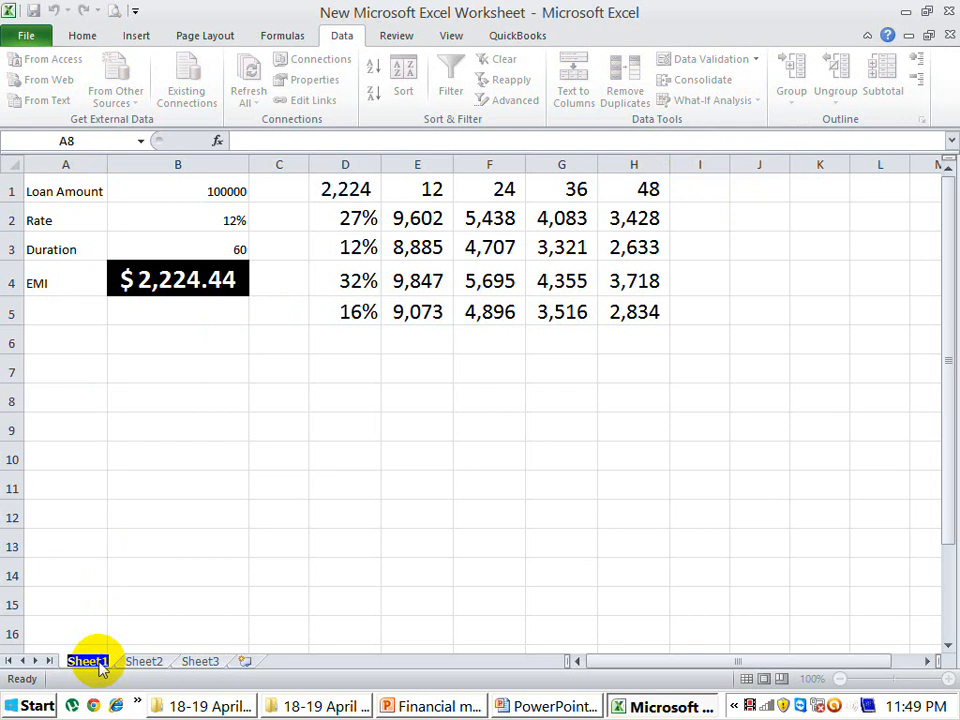
pyautogui.write('Goa')
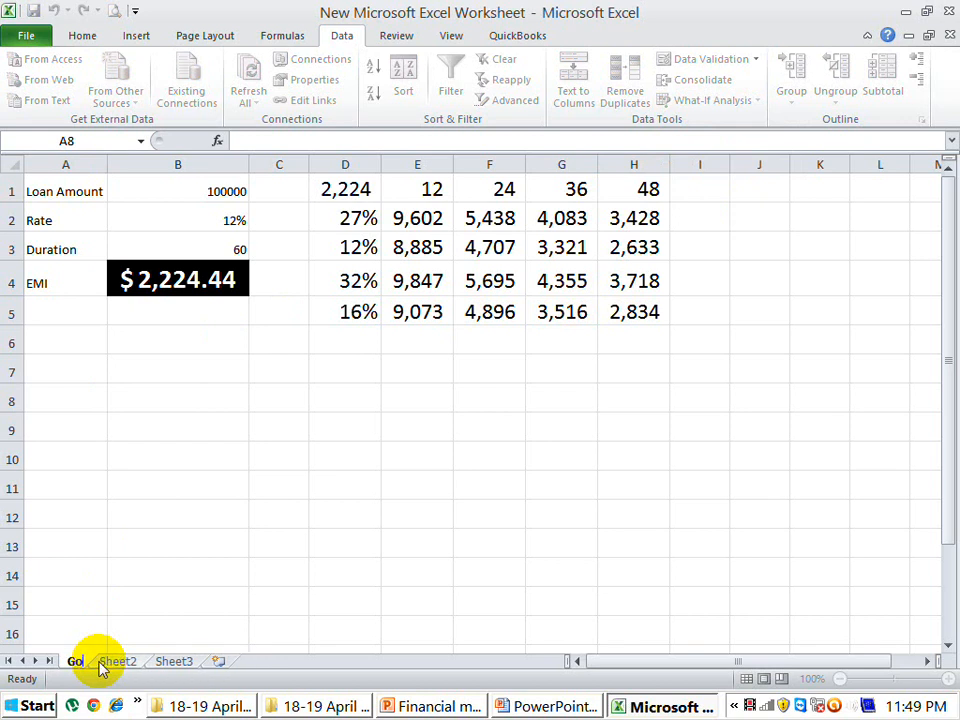
pyautogui.write('lS')
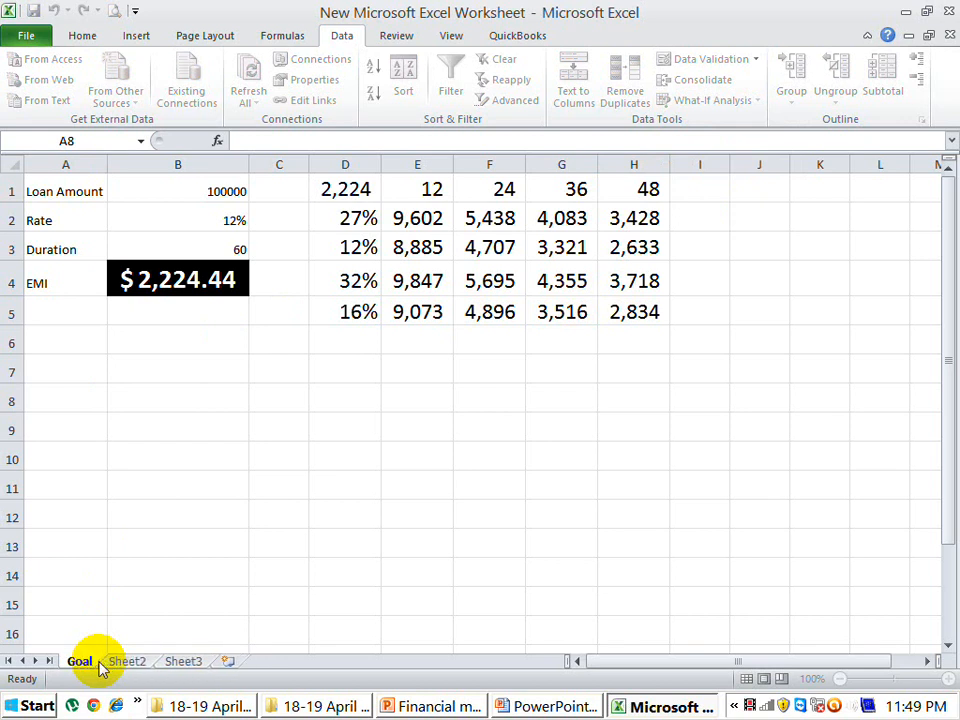
pyautogui.write('eek')
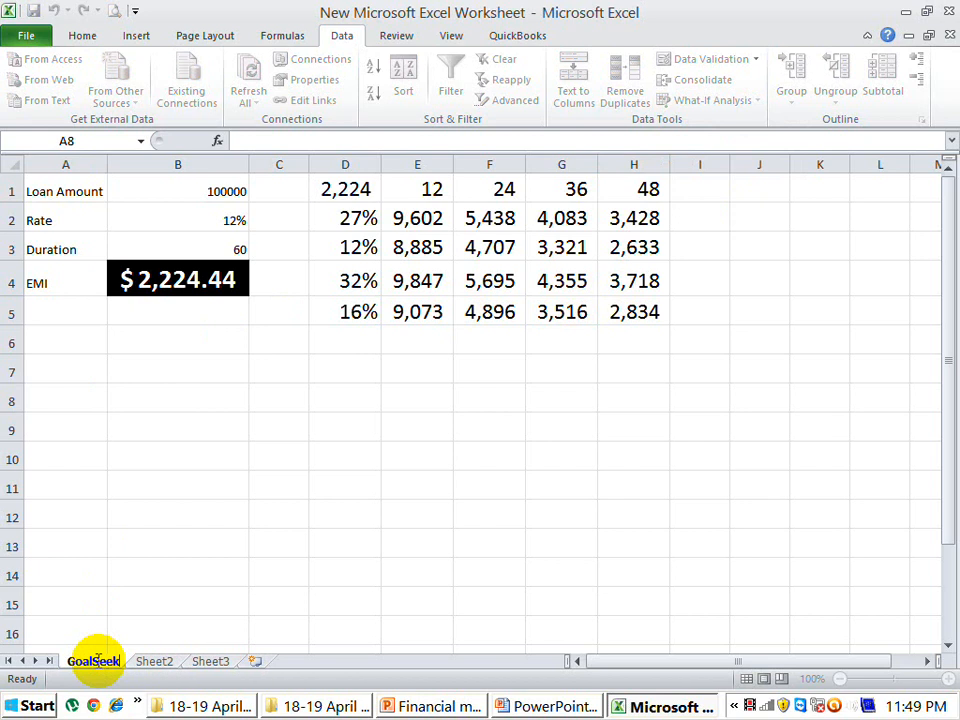
pyautogui.press('Return')
pyautogui.write('and')
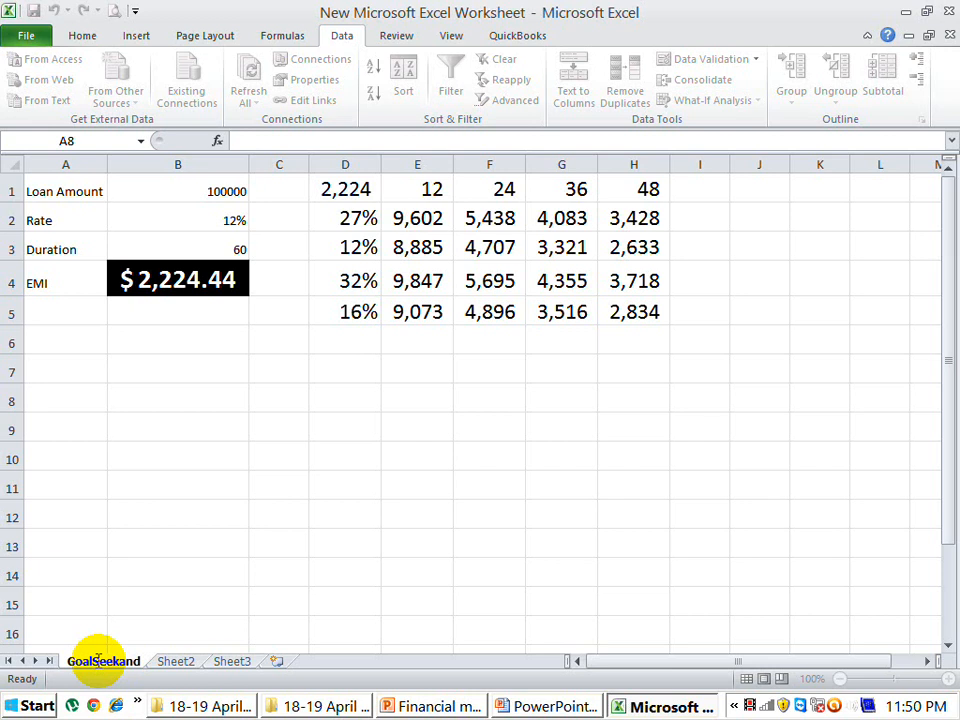
pyautogui.write('Data')
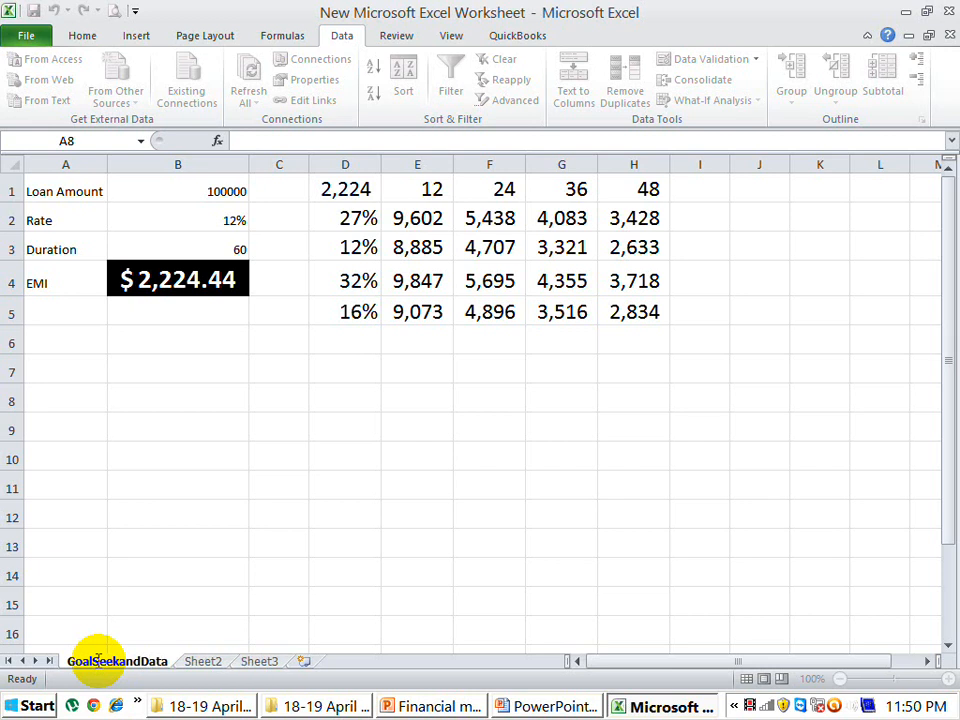
pyautogui.write('Tabl')
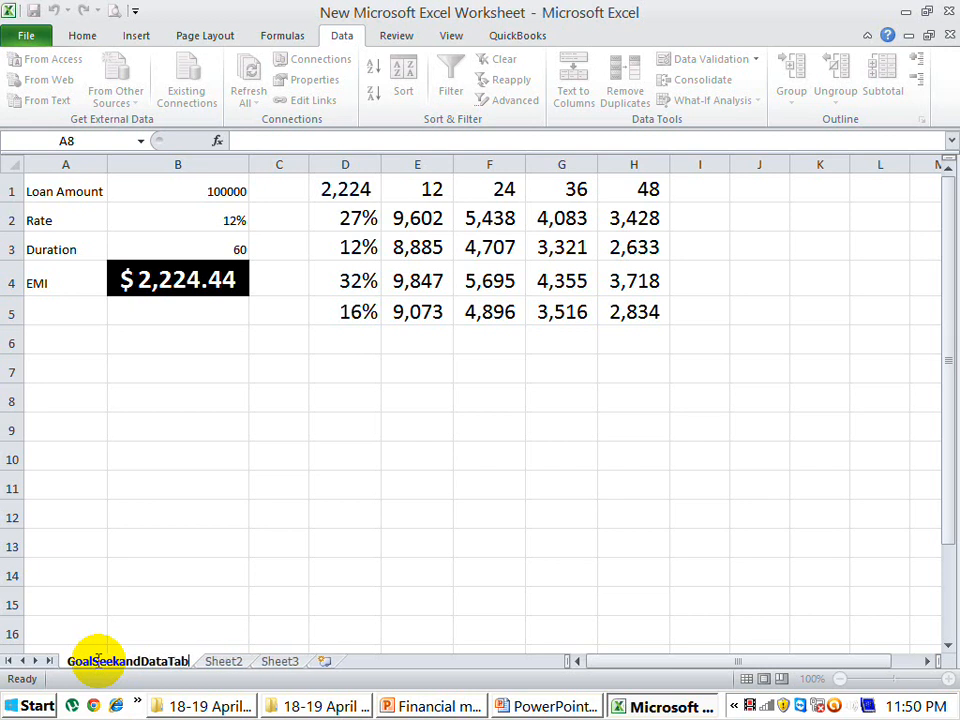
pyautogui.write('e')
pyautogui.press('Return')
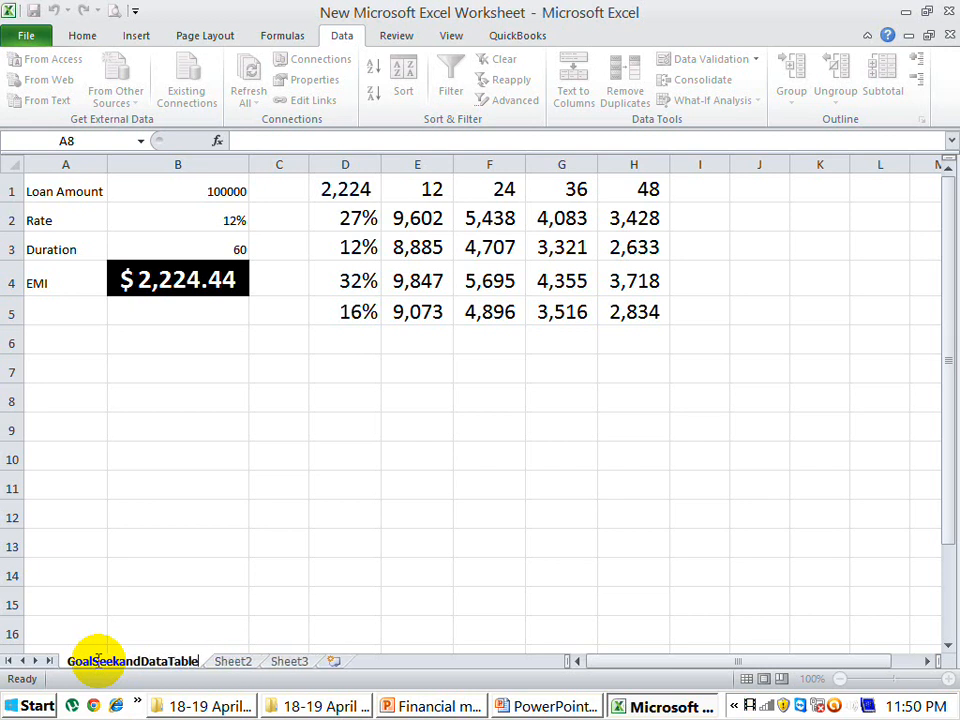
# Set the font size of all cells on Sheet2 to 14.
pyautogui.click(233, 661)
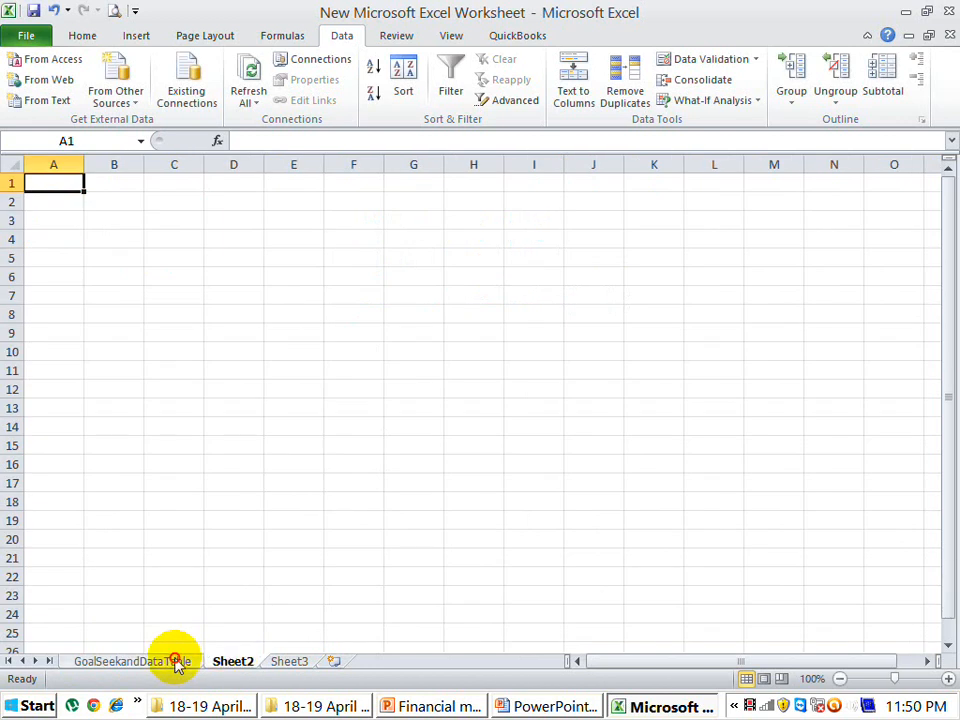
pyautogui.click(176, 662)
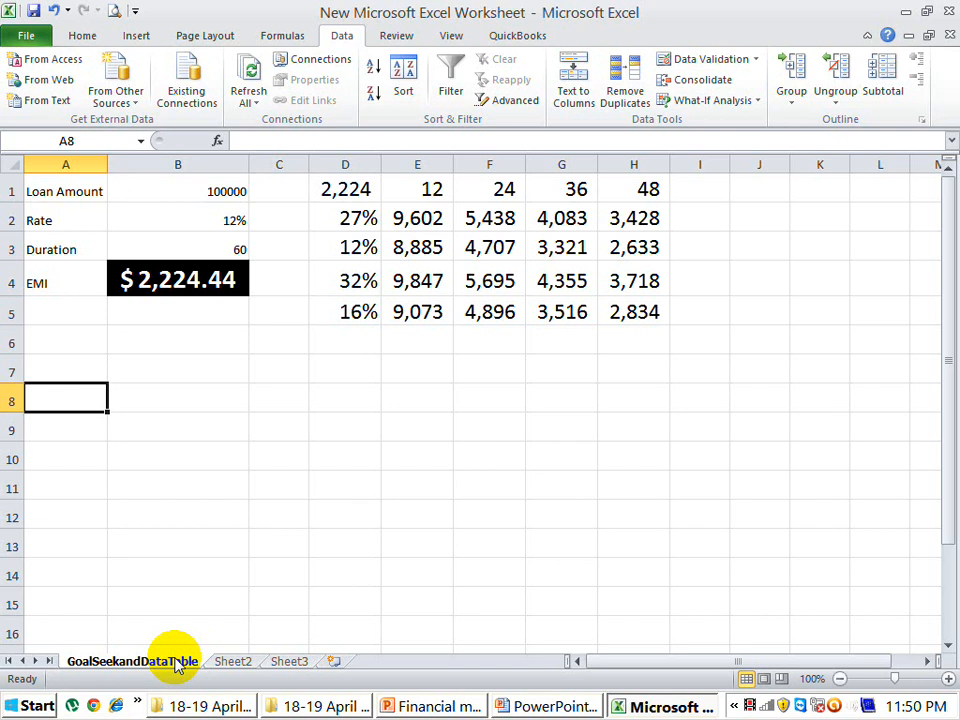
pyautogui.click(232, 662)
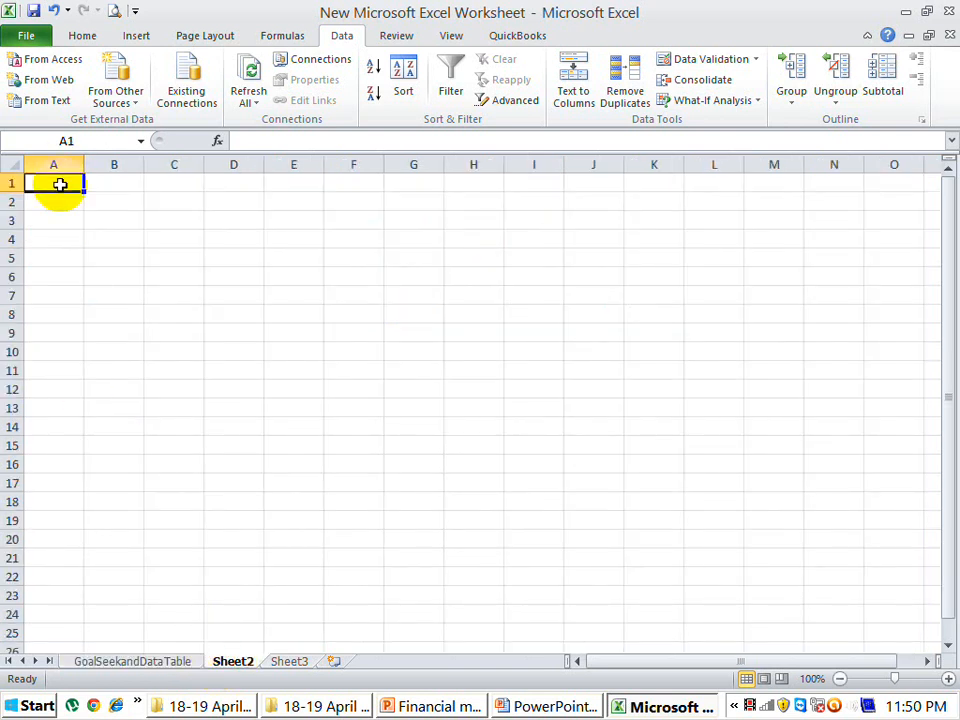
pyautogui.click(12, 160)
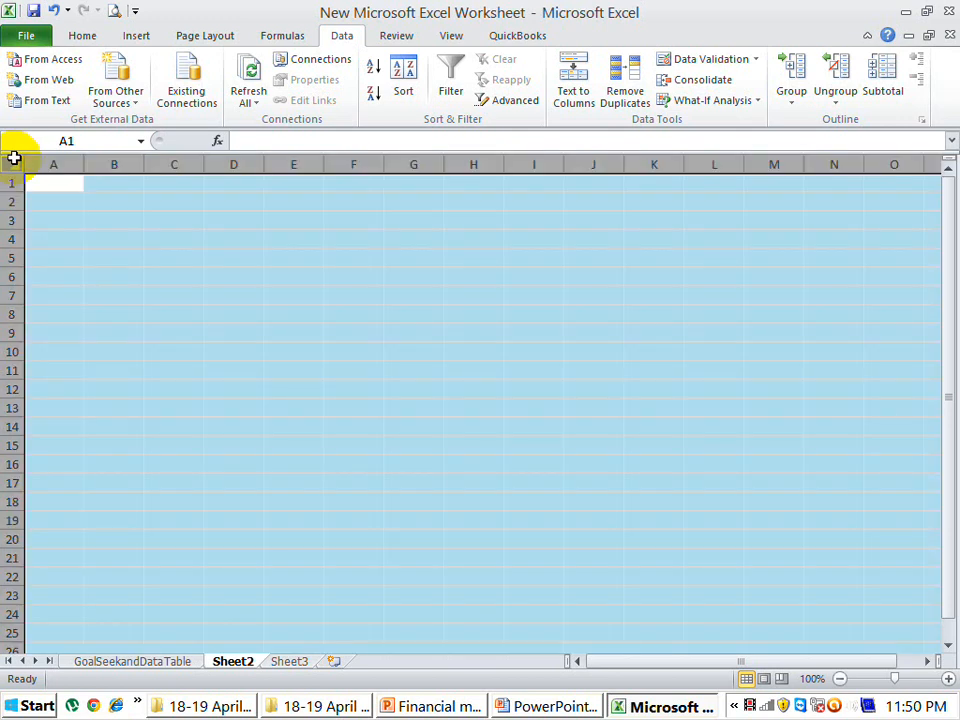
pyautogui.click(79, 35)
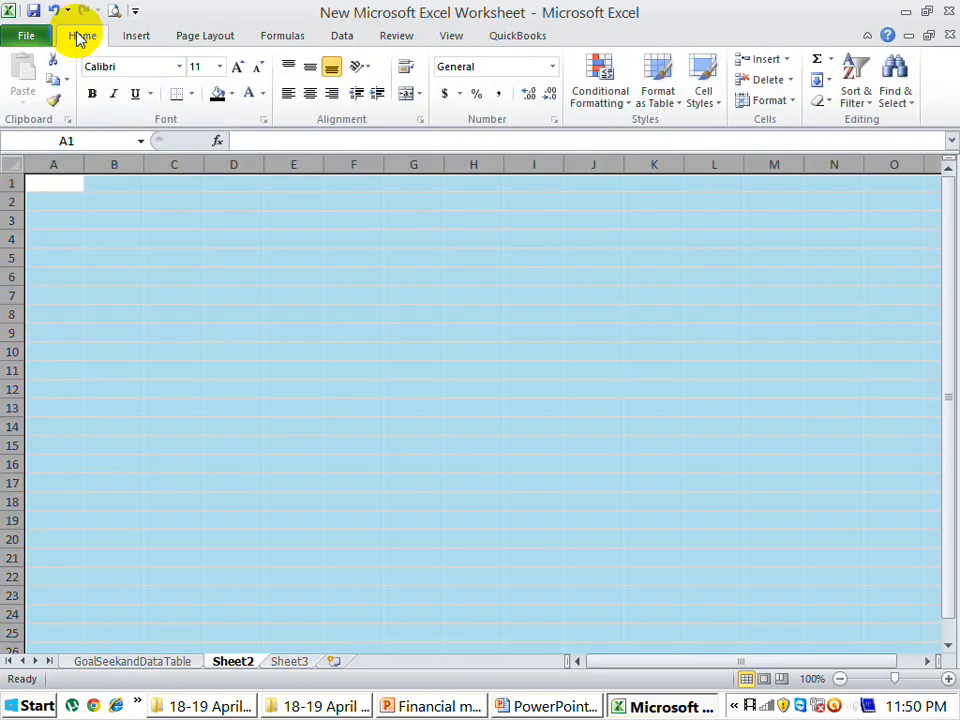
pyautogui.click(238, 68)
pyautogui.click(238, 68)
pyautogui.click(238, 68)
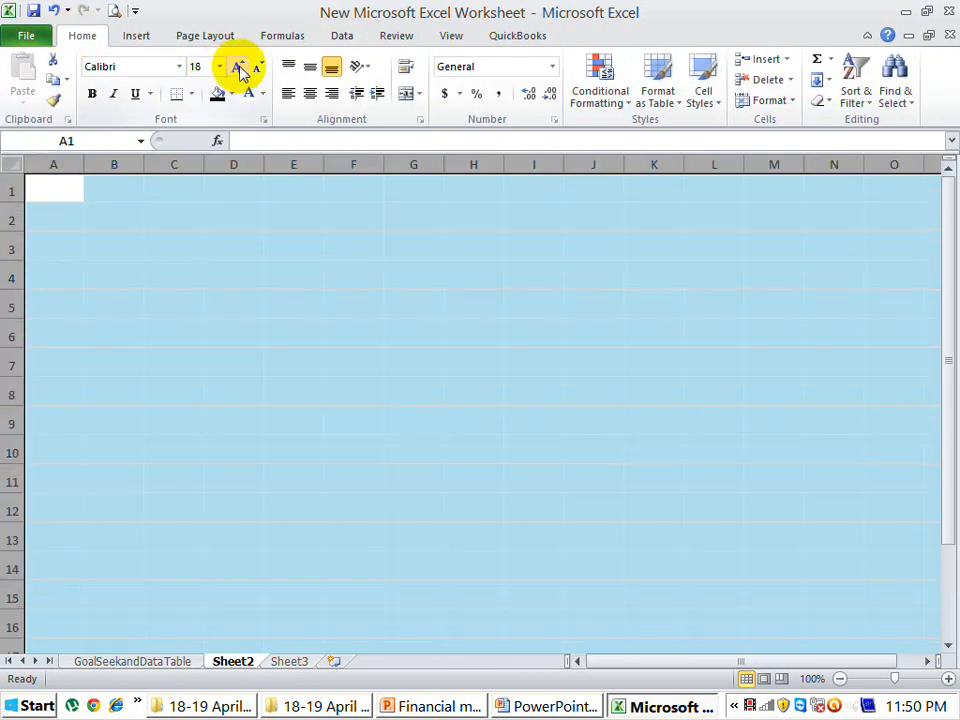
pyautogui.click(238, 68)
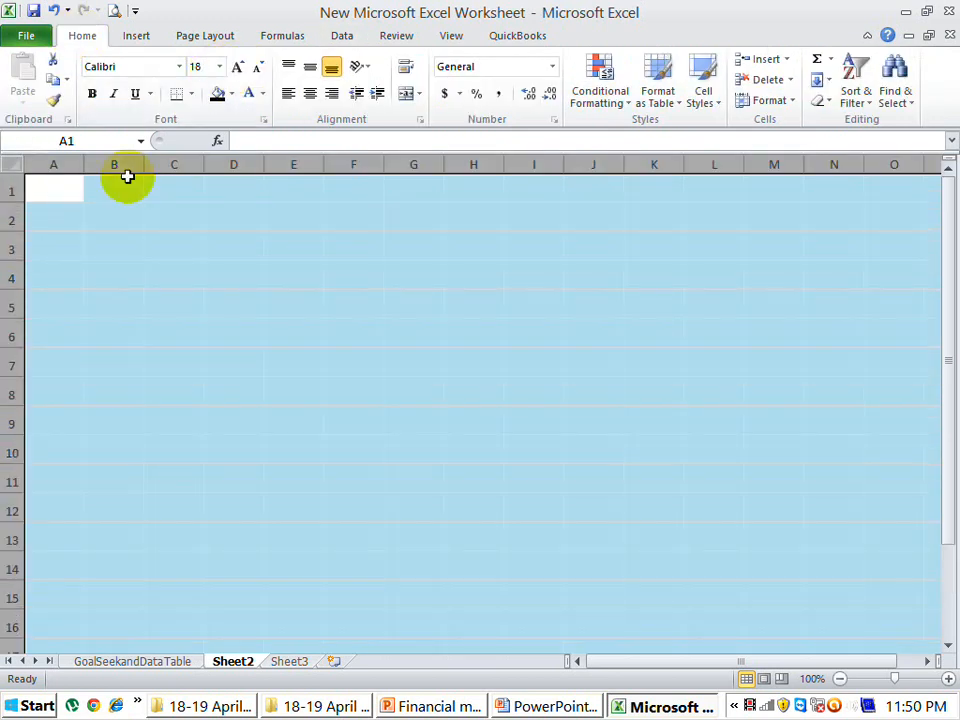
pyautogui.click(259, 70)
pyautogui.click(259, 70)
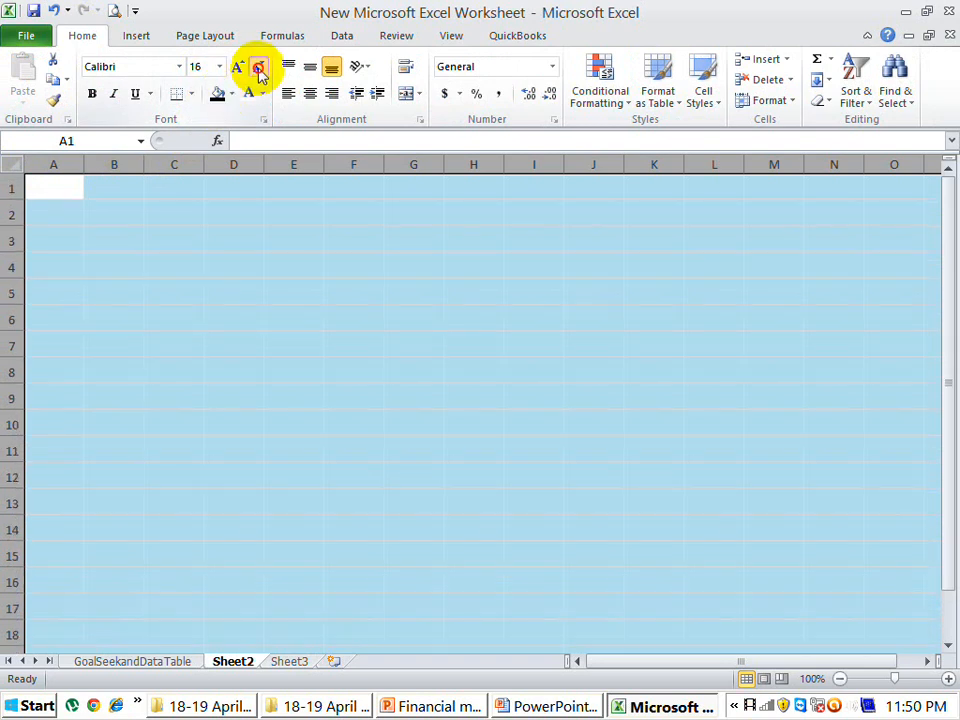
# Enter the headers Invoice Numbers in A1 and Amount in B1 of Sheet2.
pyautogui.click(67, 190)
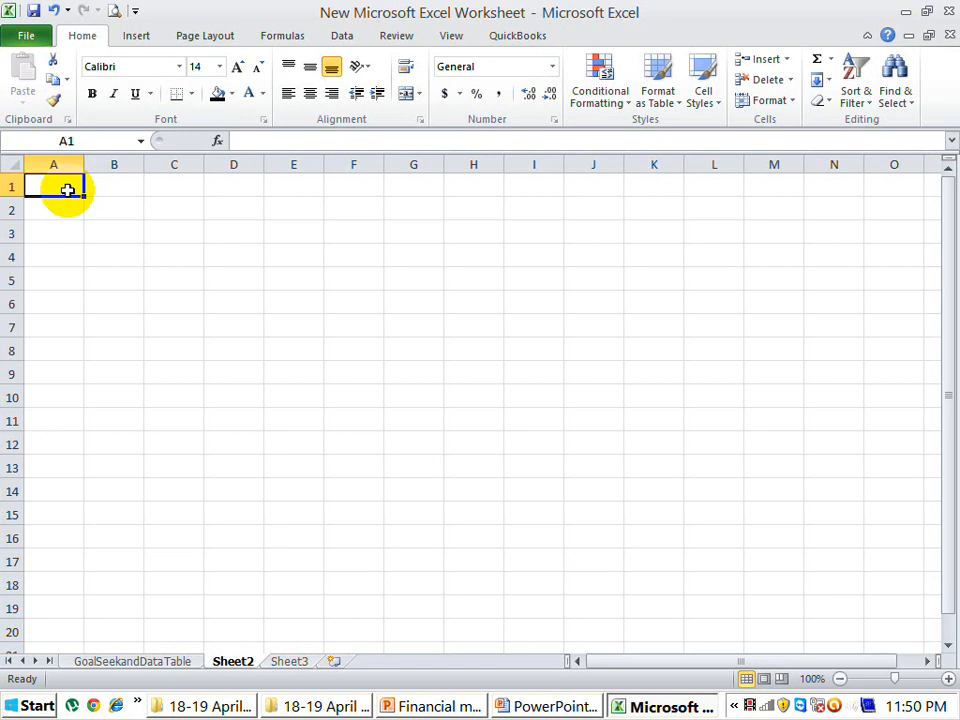
pyautogui.write('Inov')
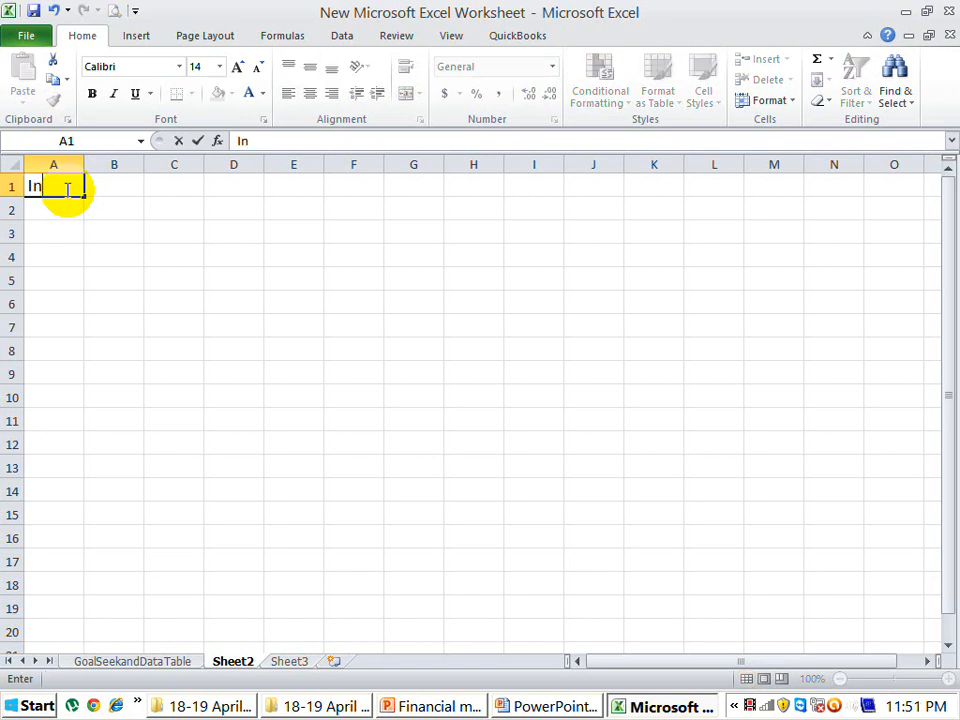
pyautogui.press('BackSpace')
pyautogui.press('BackSpace')
pyautogui.write('voice Numbers')
pyautogui.press('Return')
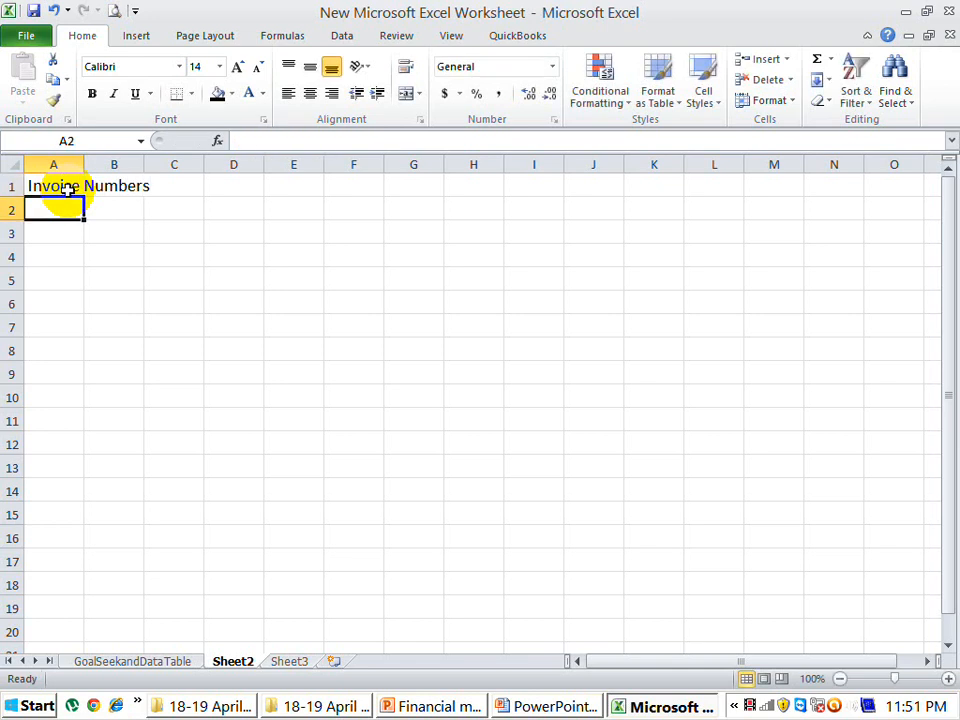
pyautogui.press('Up')
pyautogui.press('Right')
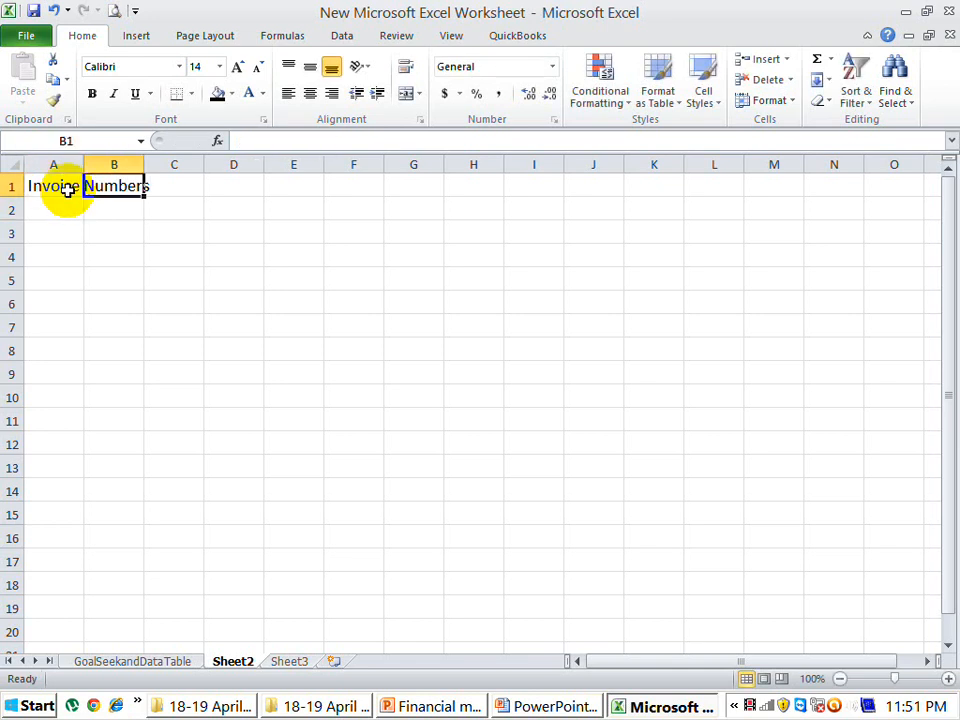
pyautogui.write('Amount')
pyautogui.press('Return')
pyautogui.press('Up')
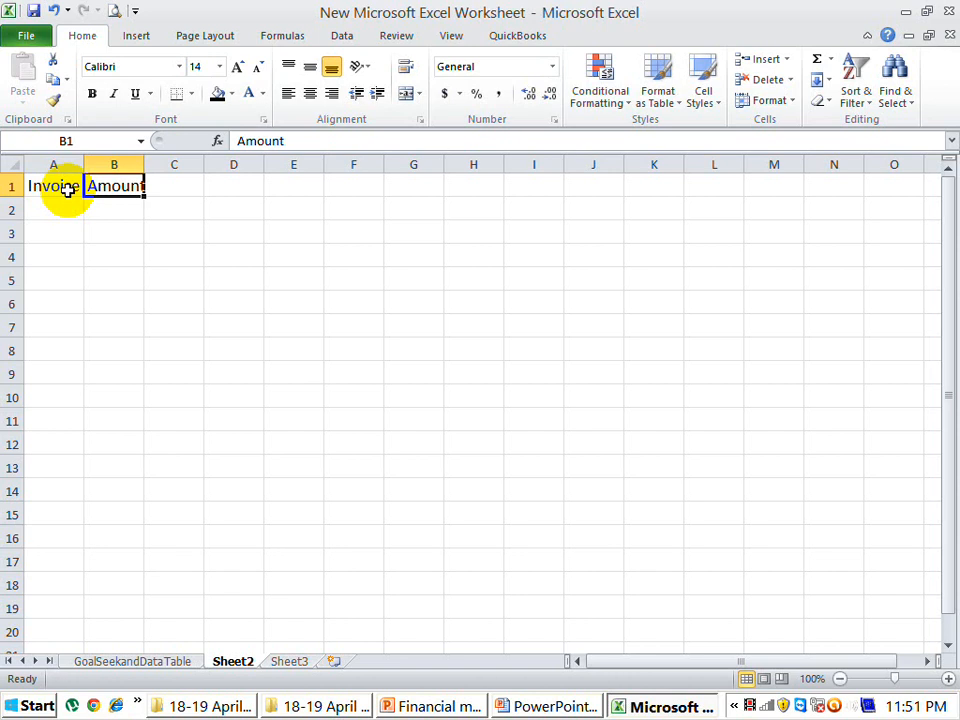
# AutoFit the widths of columns A and B to their headers on Sheet2.
pyautogui.press('Right')
pyautogui.press('Left')
pyautogui.press('Left')
pyautogui.hotkey('shift', 'Right')
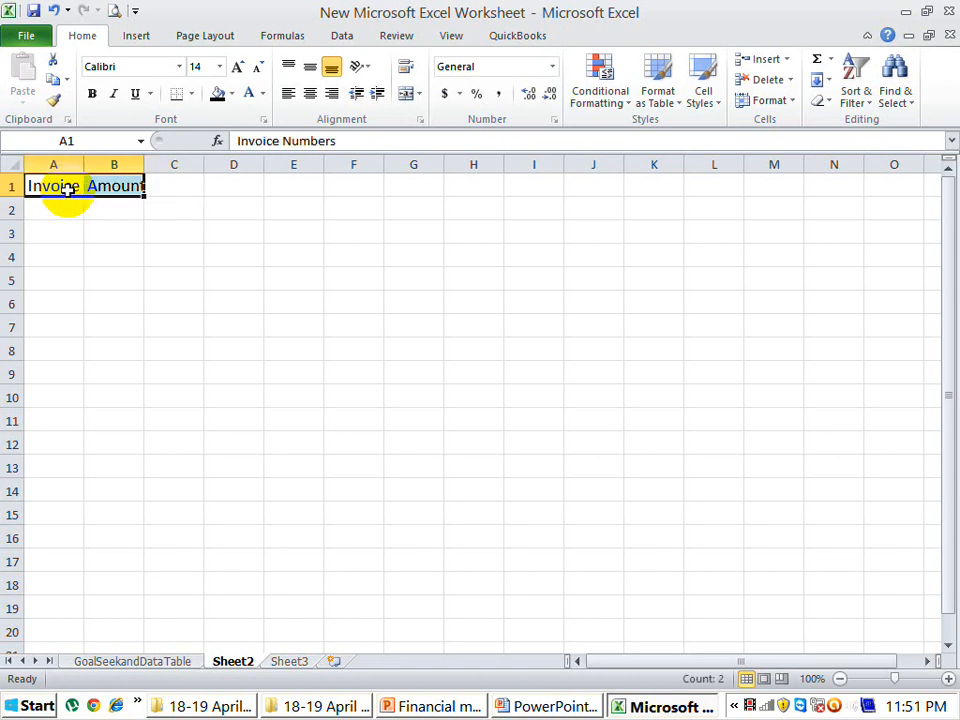
pyautogui.hotkey('ctrl', 'shift', 'Down')
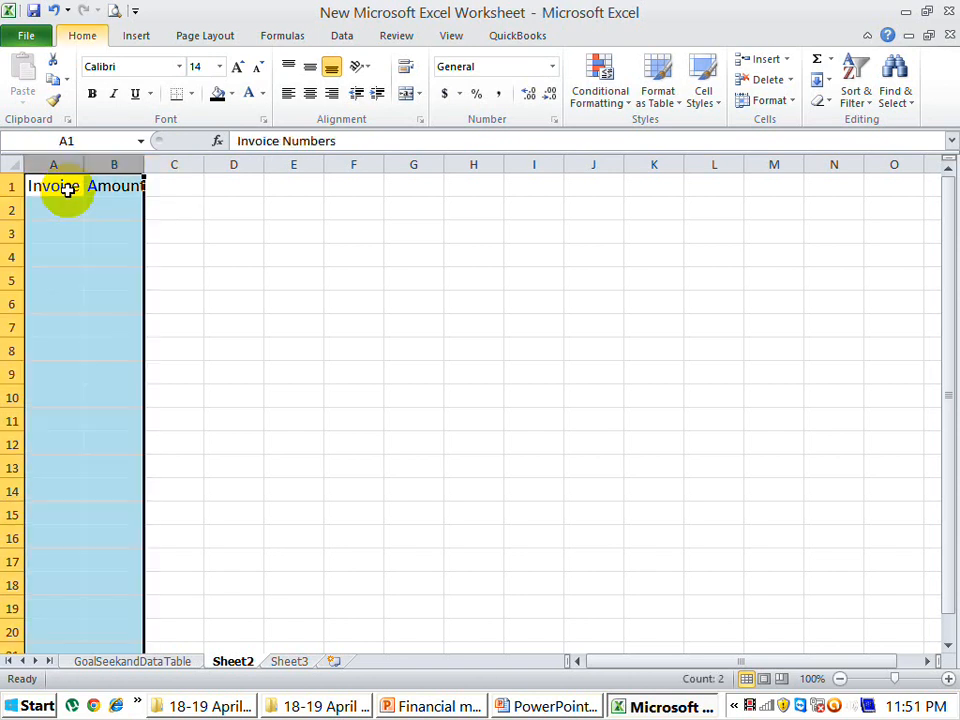
pyautogui.hotkey('alt', 'h')
pyautogui.press('o')
pyautogui.press('i')
# Enter 1 and 2 in A2 and A3 and fill the series down to 10 in A11.
pyautogui.press('Down')
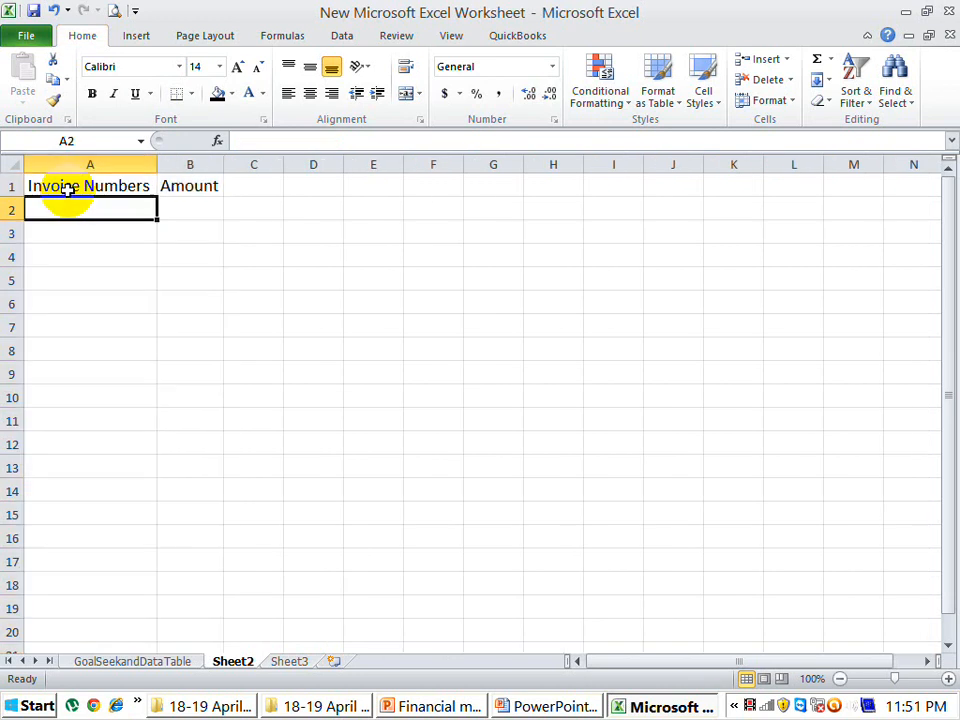
pyautogui.write('1')
pyautogui.press('Return')
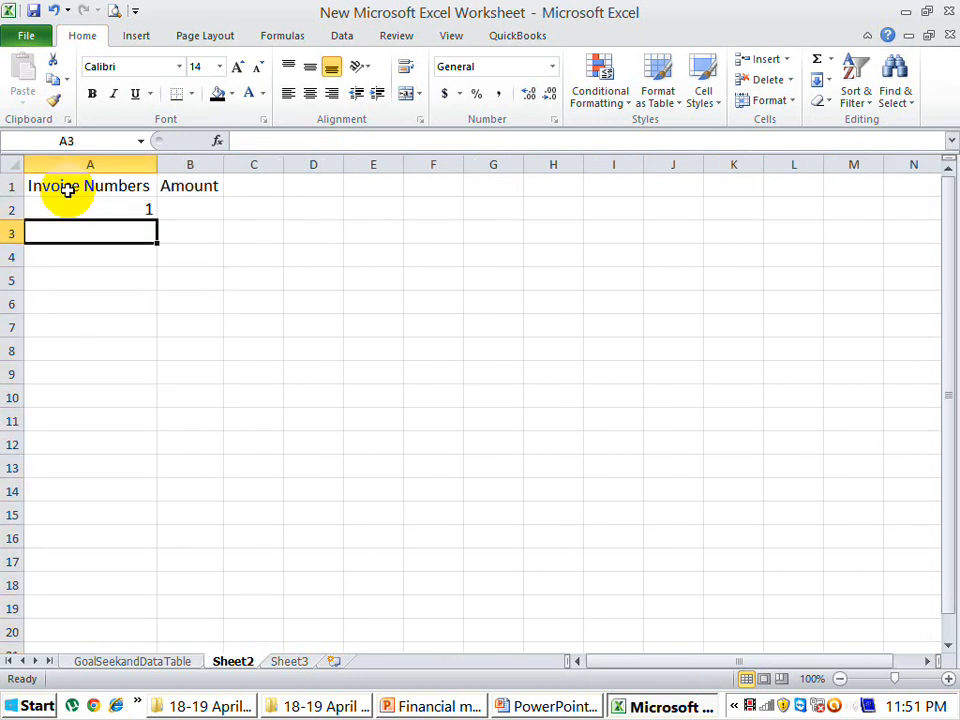
pyautogui.write('2')
pyautogui.press('Return')
pyautogui.press('Up')
pyautogui.press('Up')
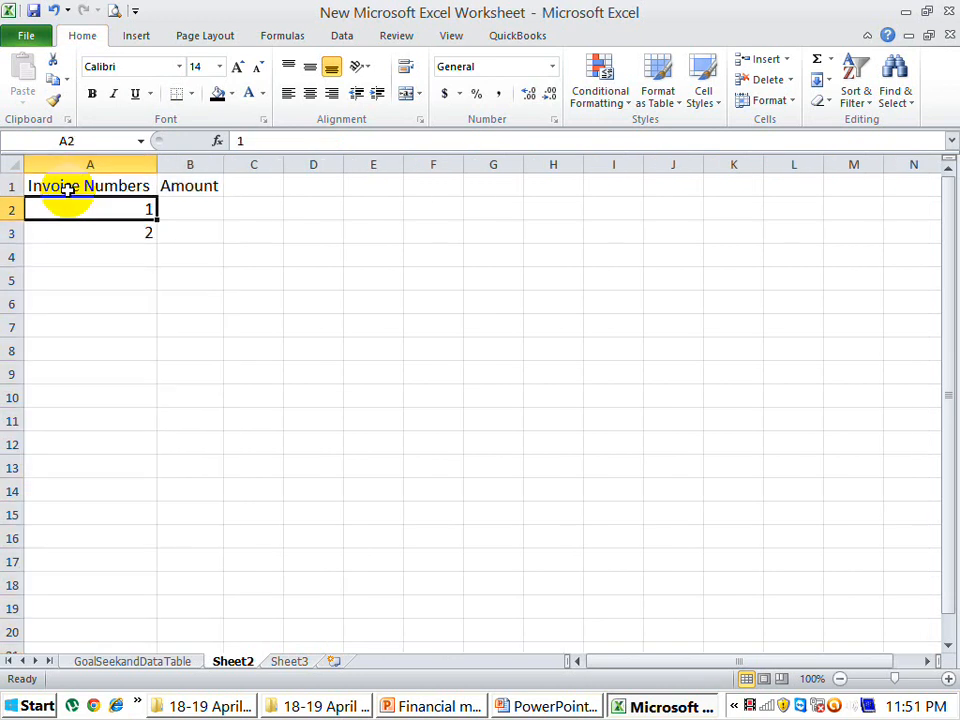
pyautogui.hotkey('shift', 'Down')
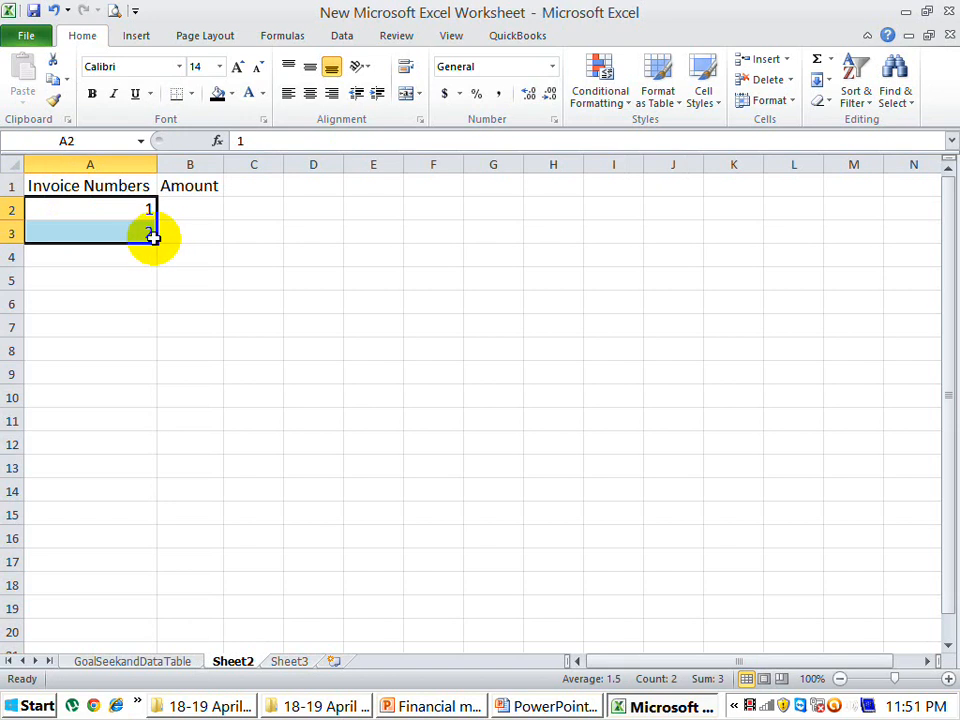
pyautogui.moveTo(155, 245); pyautogui.dragTo(167, 437)
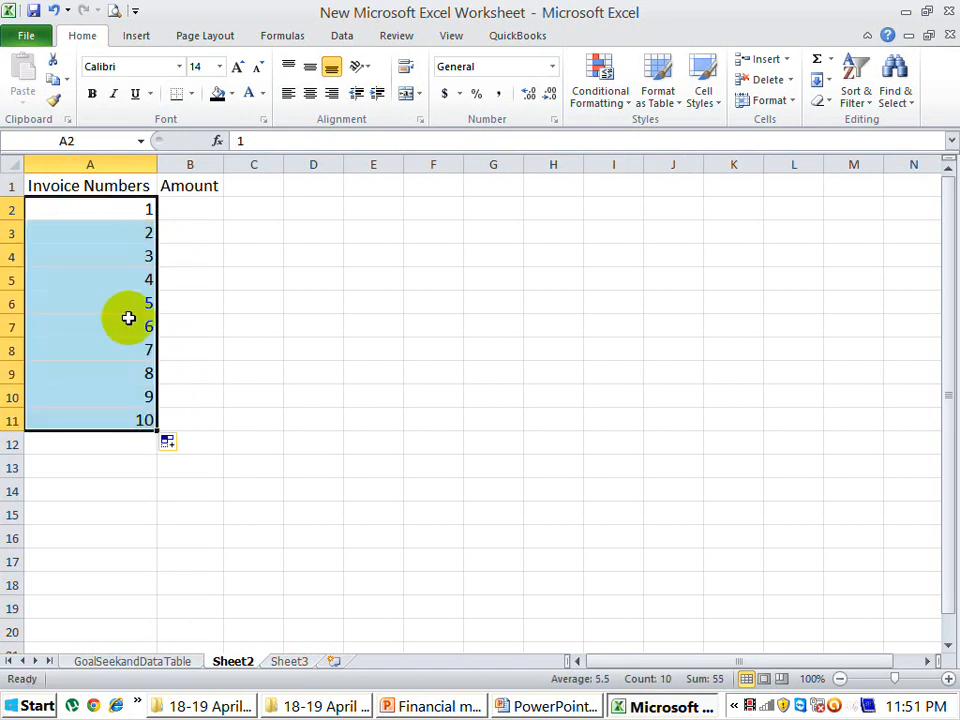
# Define a custom number format "PHF"-0000 for the invoice numbers in A2:A11.
pyautogui.rightClick(113, 286)
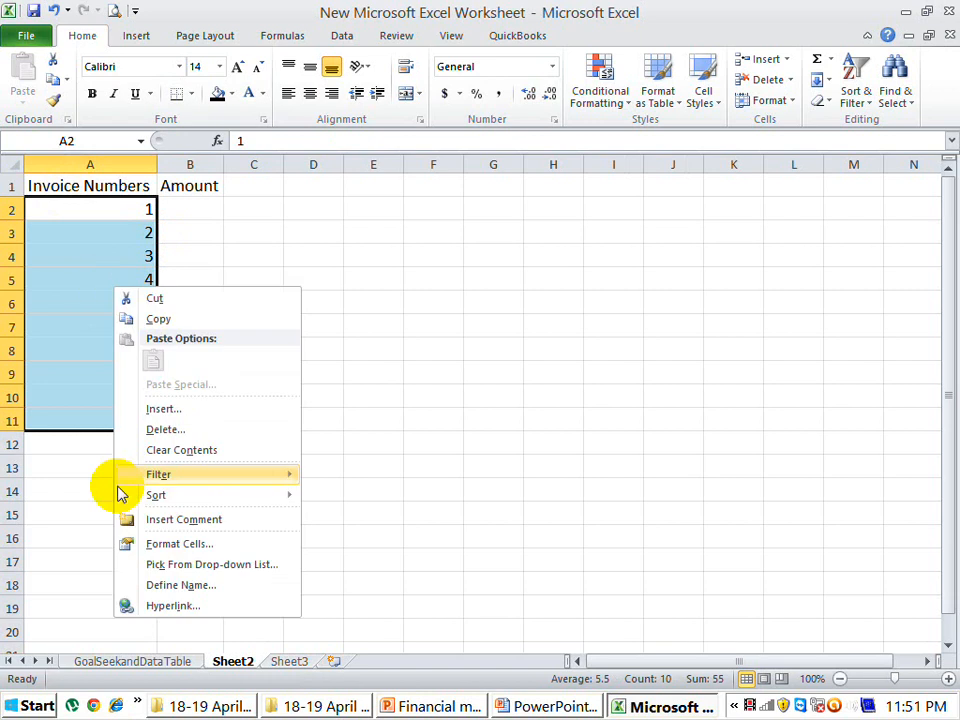
pyautogui.click(172, 545)
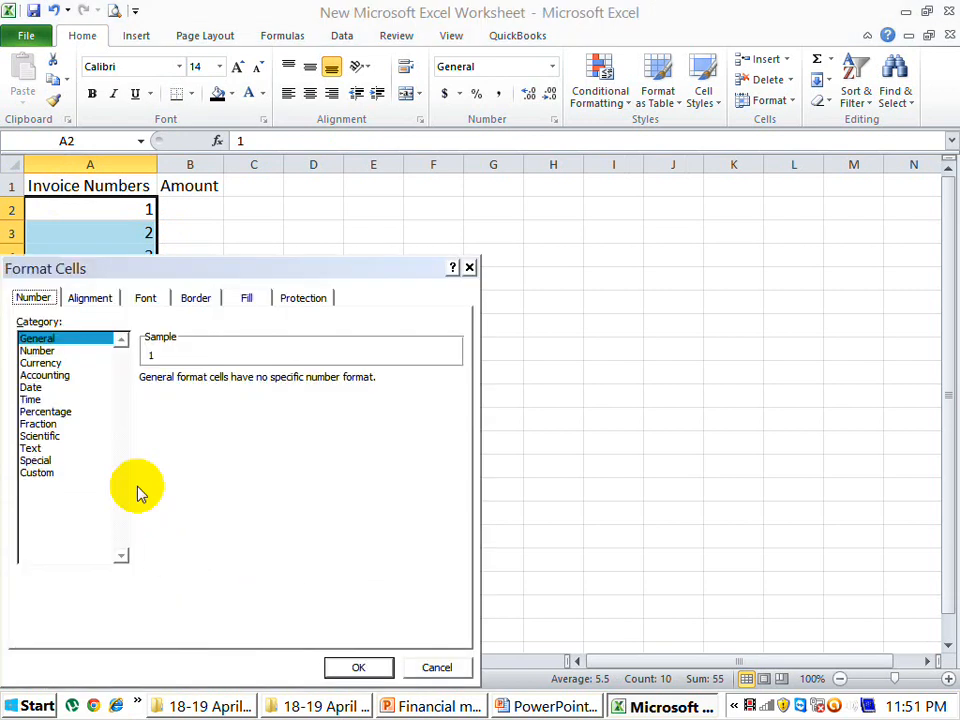
pyautogui.click(56, 473)
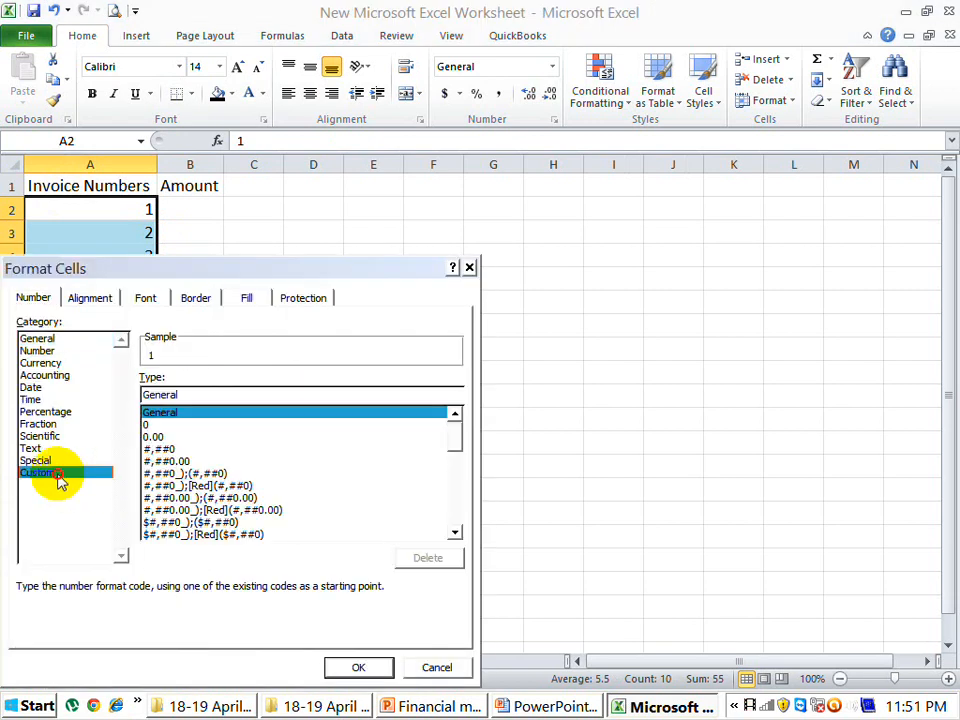
pyautogui.click(189, 393)
pyautogui.press('BackSpace')
pyautogui.press('BackSpace')
pyautogui.press('BackSpace')
pyautogui.press('BackSpace')
pyautogui.press('BackSpace')
pyautogui.press('BackSpace')
pyautogui.press('BackSpace')
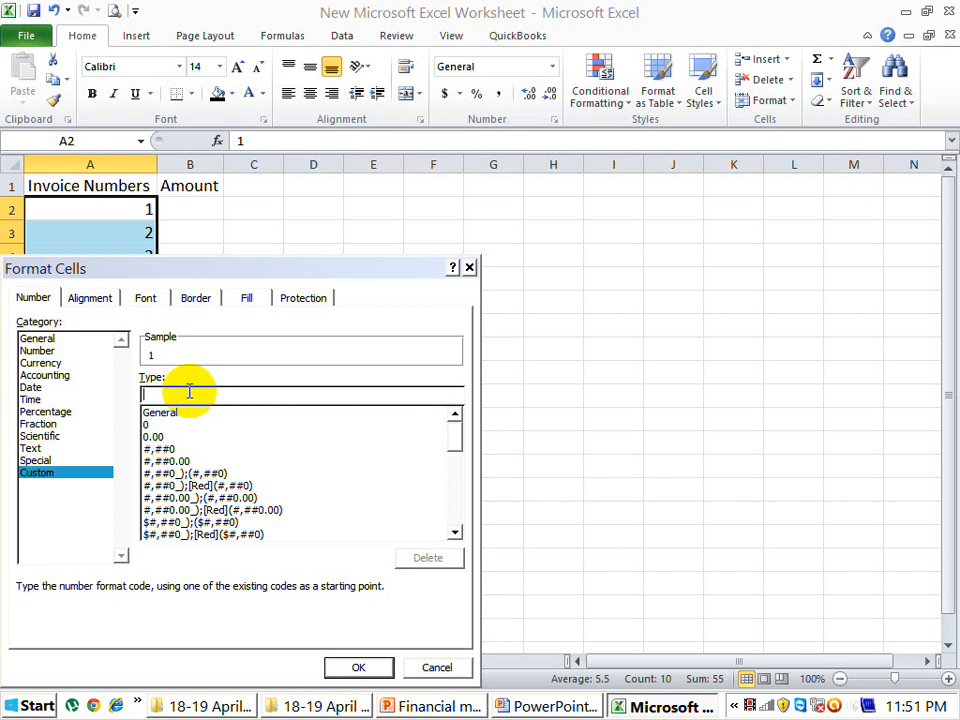
pyautogui.write('PH')
pyautogui.press('BackSpace')
pyautogui.write('HF')
pyautogui.press('BackSpace')
pyautogui.press('BackSpace')
pyautogui.press('BackSpace')
pyautogui.write('"PHF"-0000')
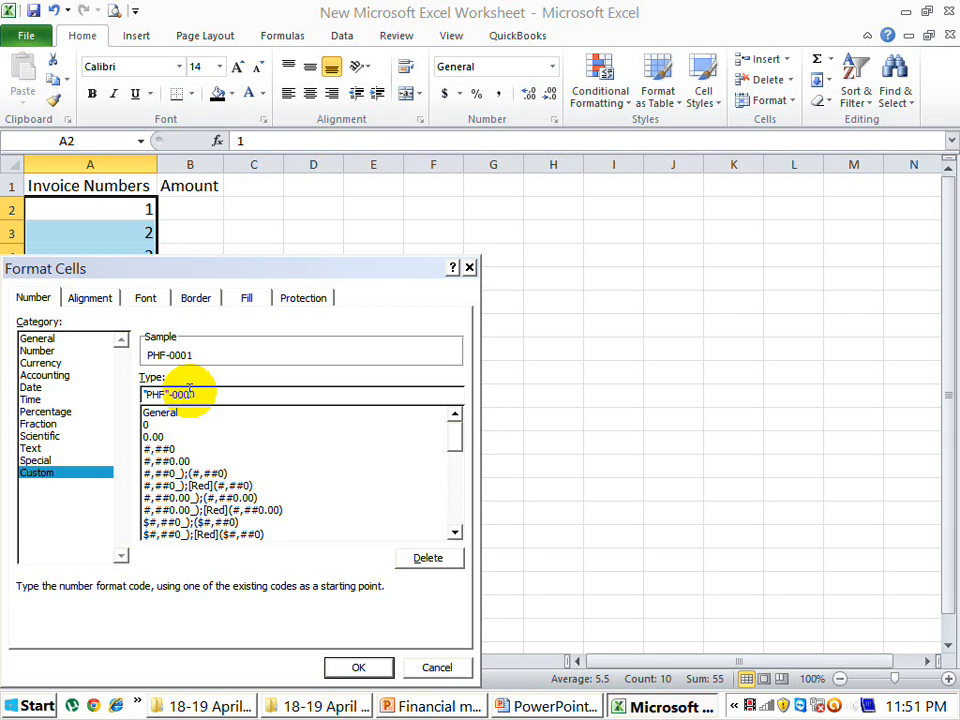
# Extend the custom format with the suffix -"Islamabad" and apply it to the invoice numbers.
pyautogui.write('-"')
pyautogui.write('T')
pyautogui.write('slamabad')
pyautogui.write('"')
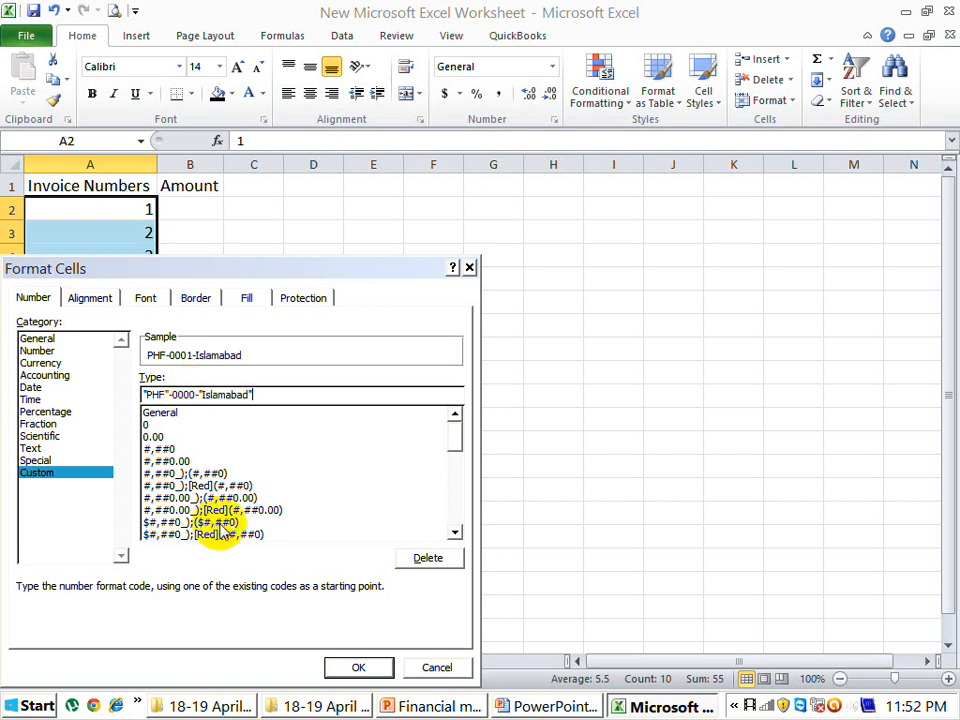
pyautogui.click(359, 665)
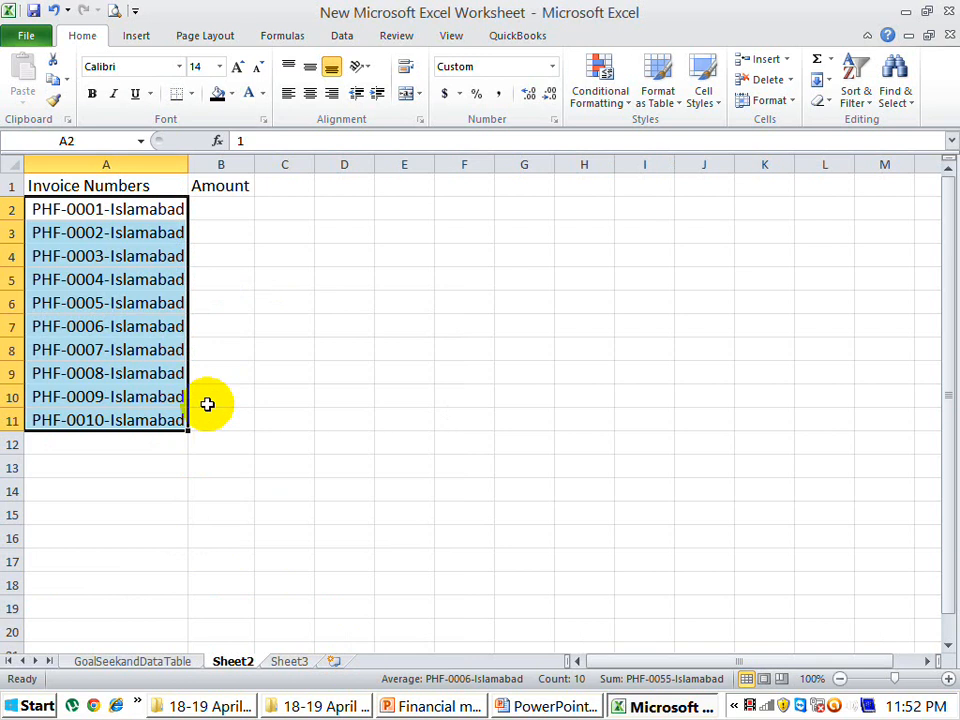
# Apply the comma number style with fewer decimal places to the Amount column and AutoFit its width.
pyautogui.click(235, 208)
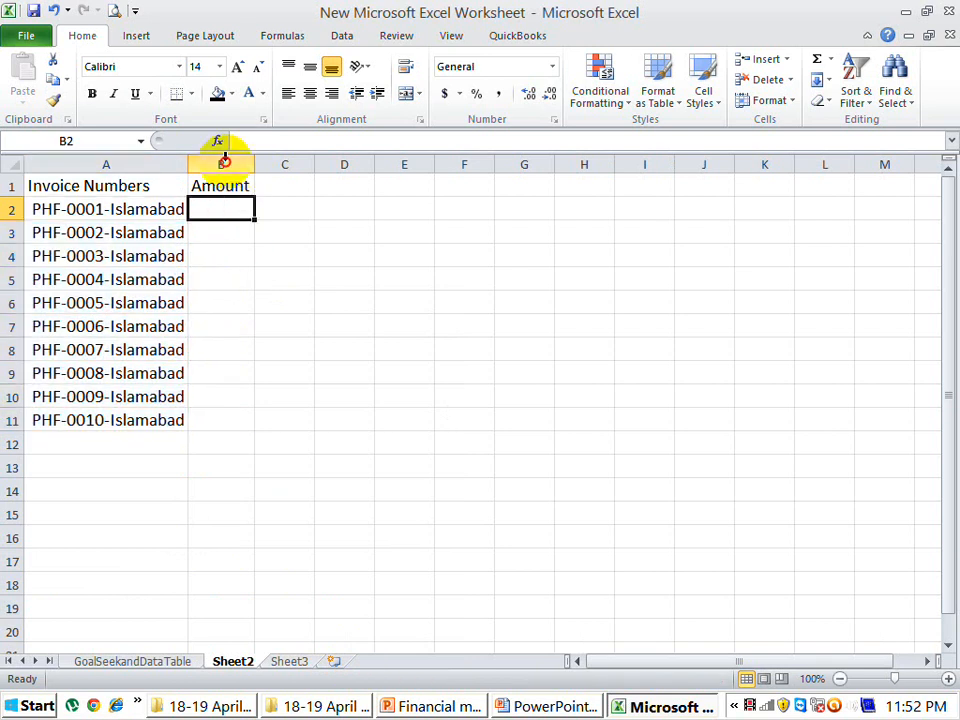
pyautogui.click(222, 162)
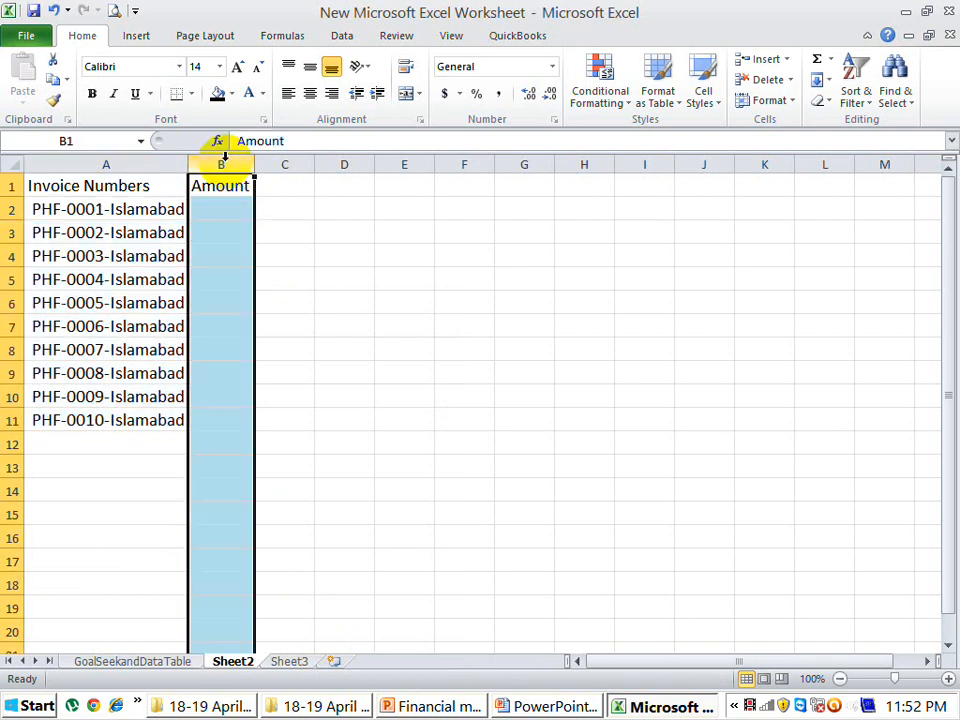
pyautogui.click(499, 94)
pyautogui.click(553, 95)
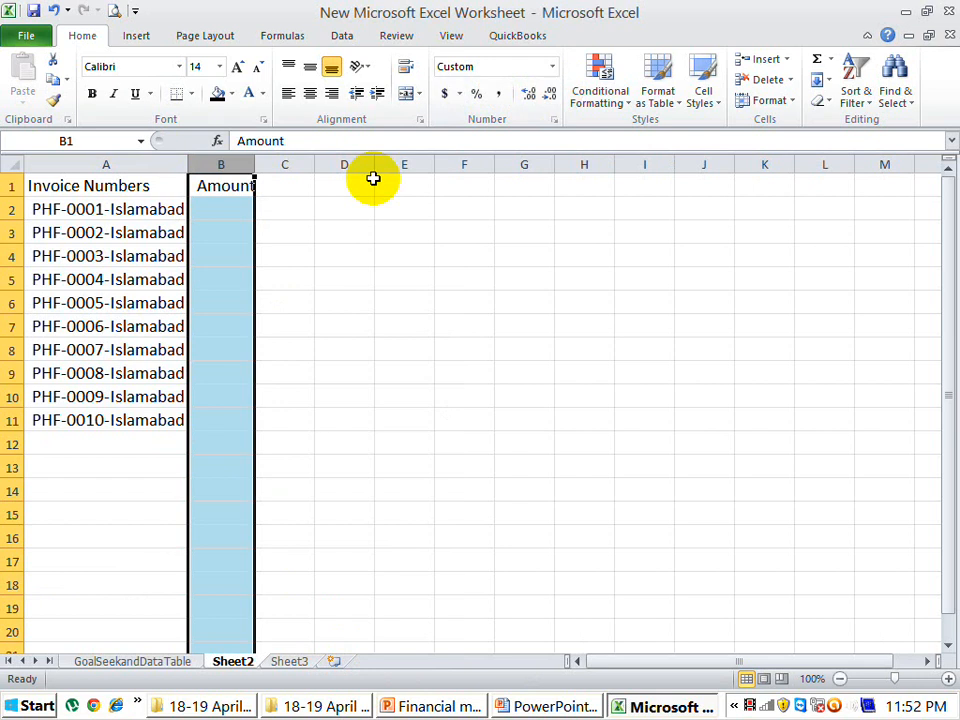
pyautogui.doubleClick(256, 166)
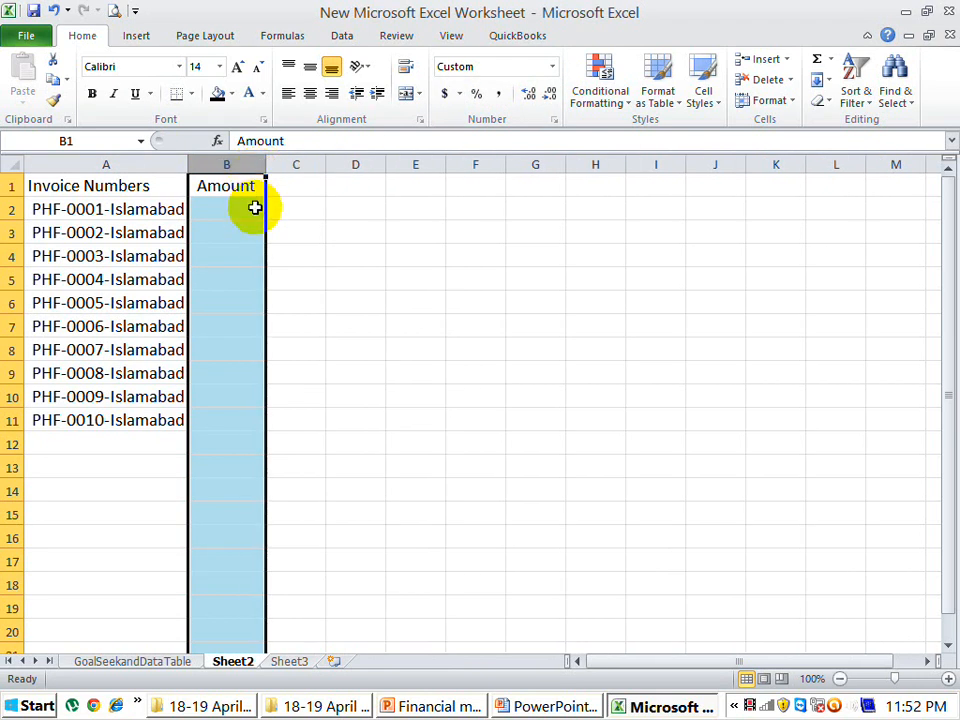
# Enter the amount 1223 in B2 for the first invoice.
pyautogui.click(255, 207)
pyautogui.write('1,223')
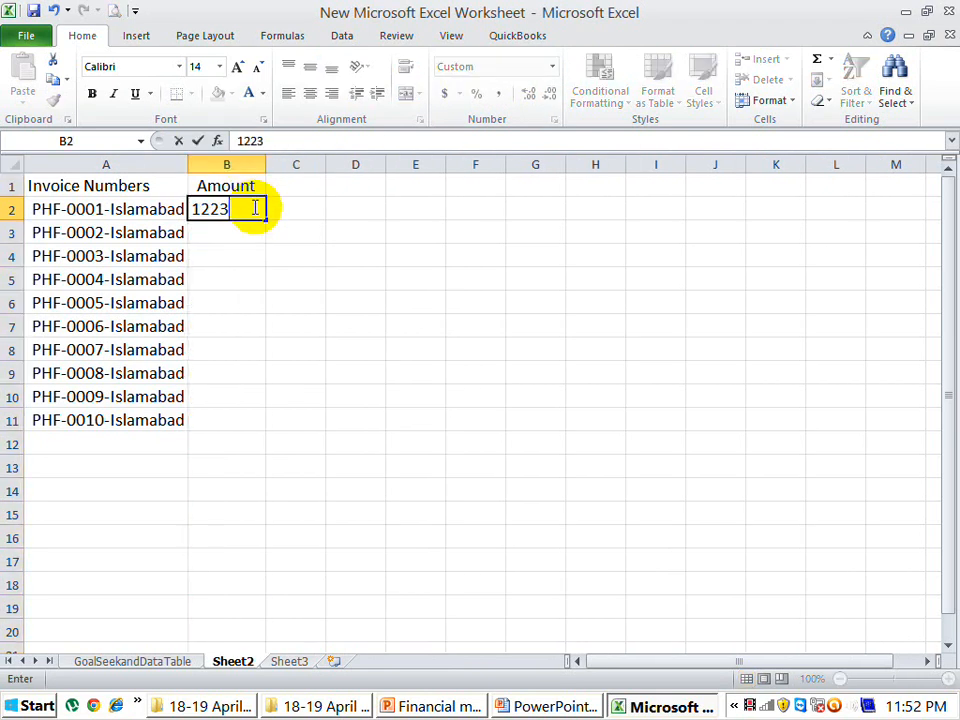
# Confirm 1223 as the amount in B2 and enter 4456 in B4.
pyautogui.press('Return')
pyautogui.press('Return')
pyautogui.write('4456')
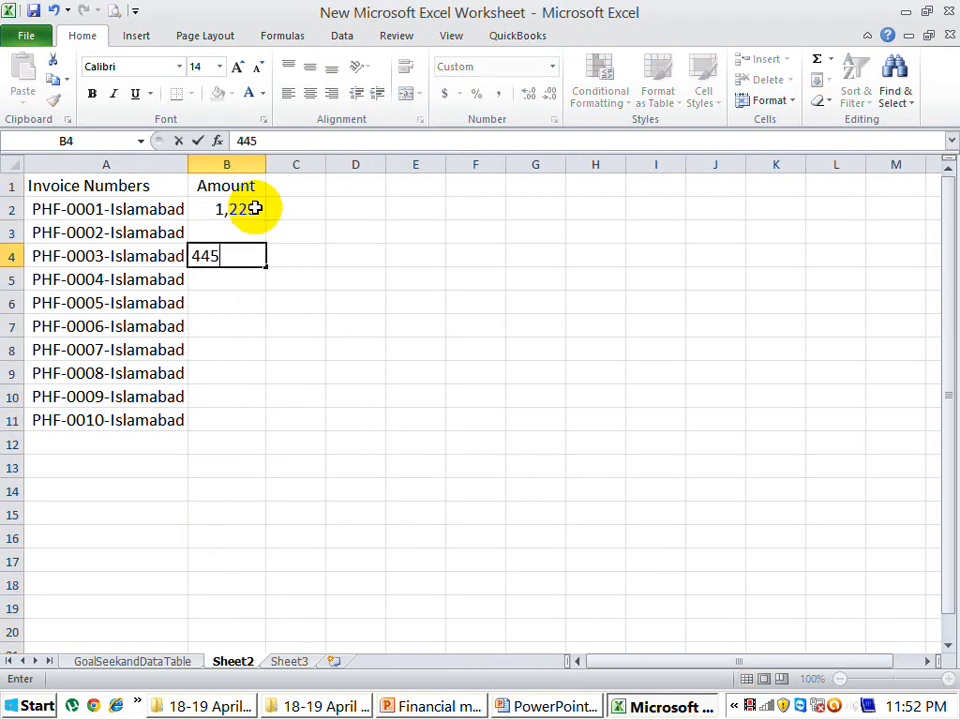
pyautogui.press('Return')
# Enter 88 in B6 and 77 in B7 of the Amount column.
pyautogui.press('Return')
pyautogui.write('88')
pyautogui.press('Return')
pyautogui.write('77')
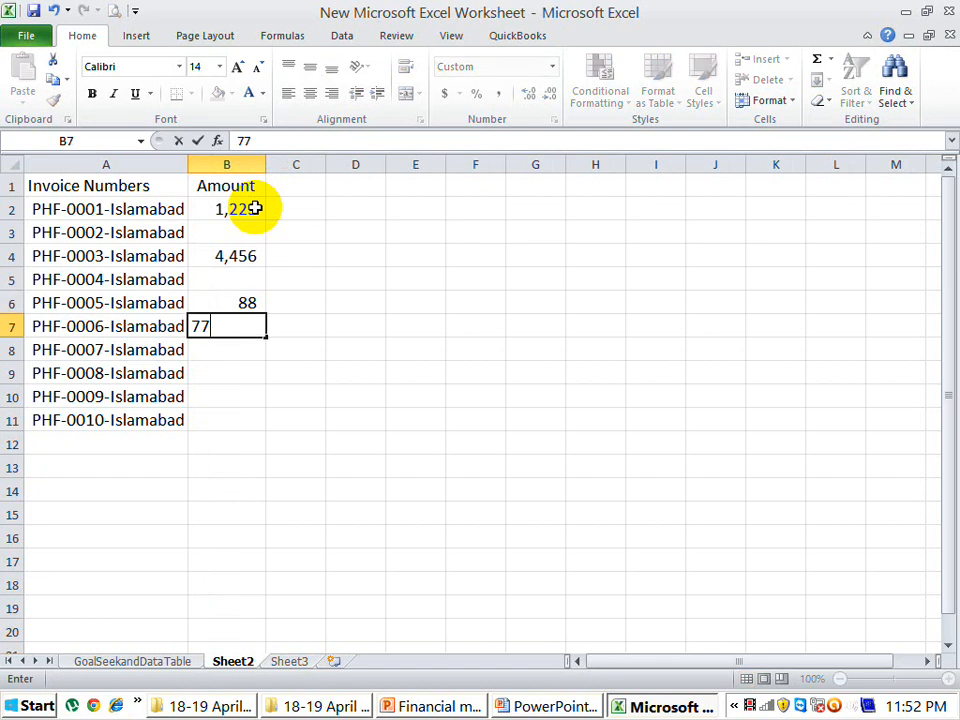
pyautogui.press('Return')
# Enter the amounts 3456 in B5 and 9876 in B6.
pyautogui.press('Up')
pyautogui.press('Up')
pyautogui.press('Up')
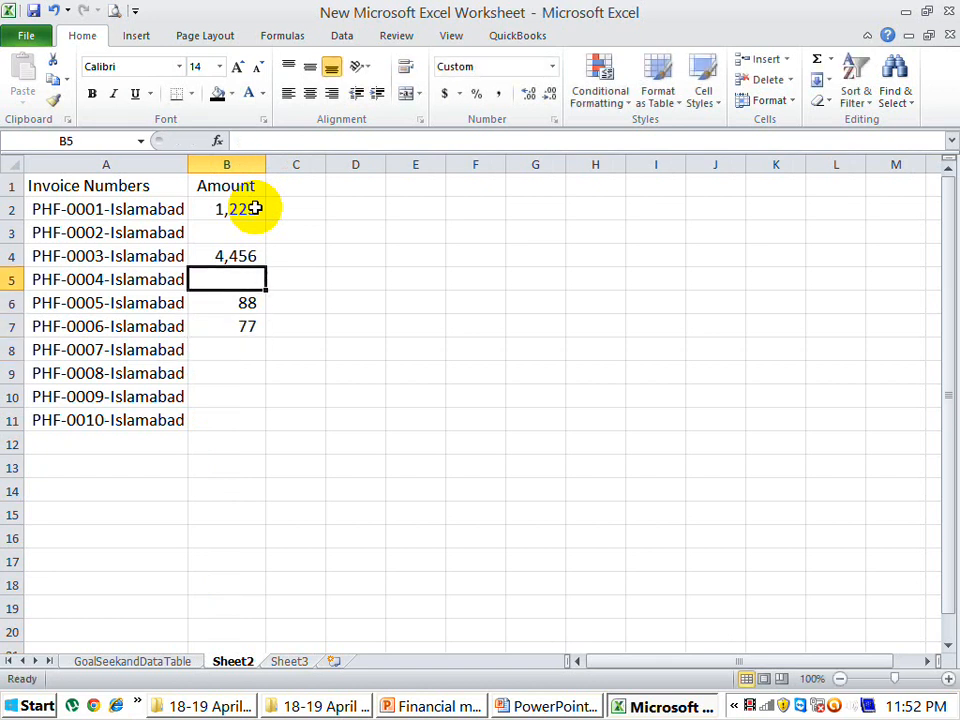
pyautogui.write('3456')
pyautogui.press('Return')
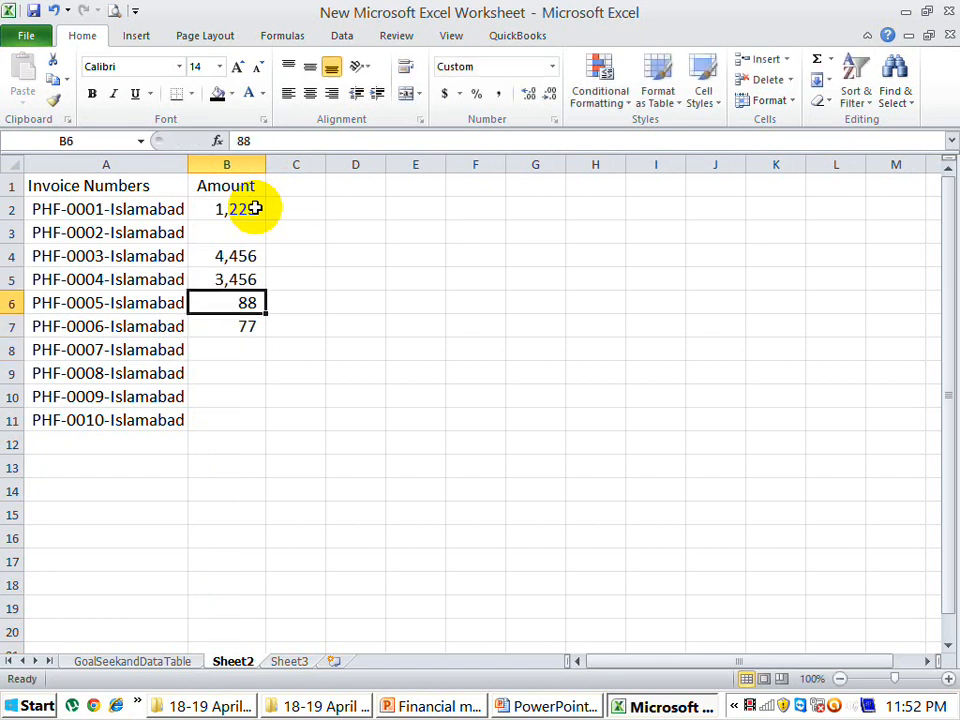
pyautogui.write('9876')
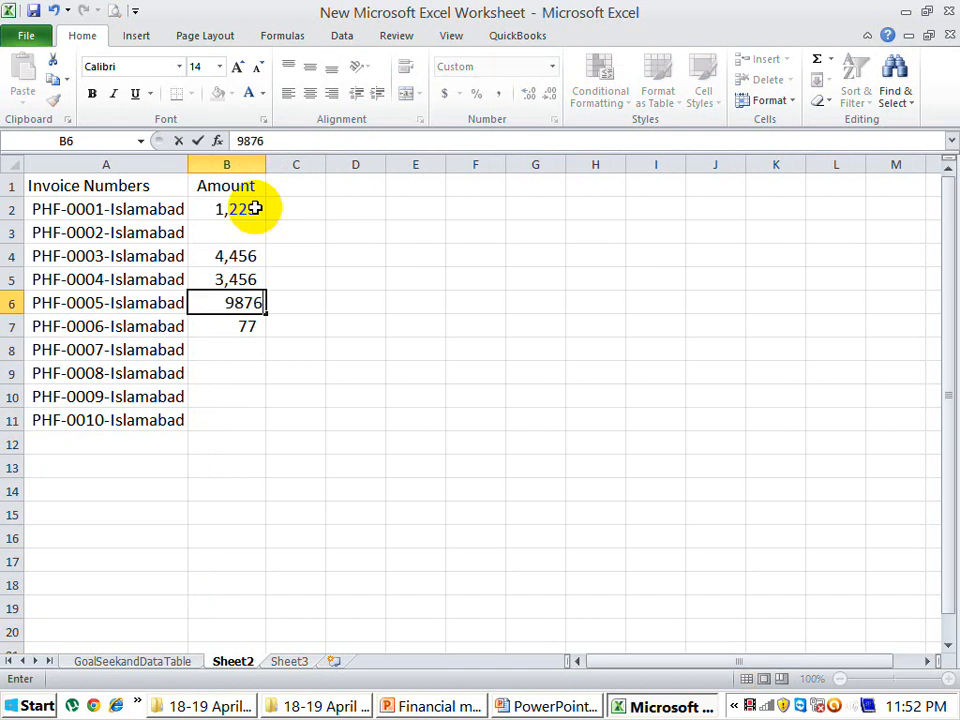
pyautogui.press('Return')
# Set the amount for the sixth invoice, in B7, to 5678.
pyautogui.write('9876')
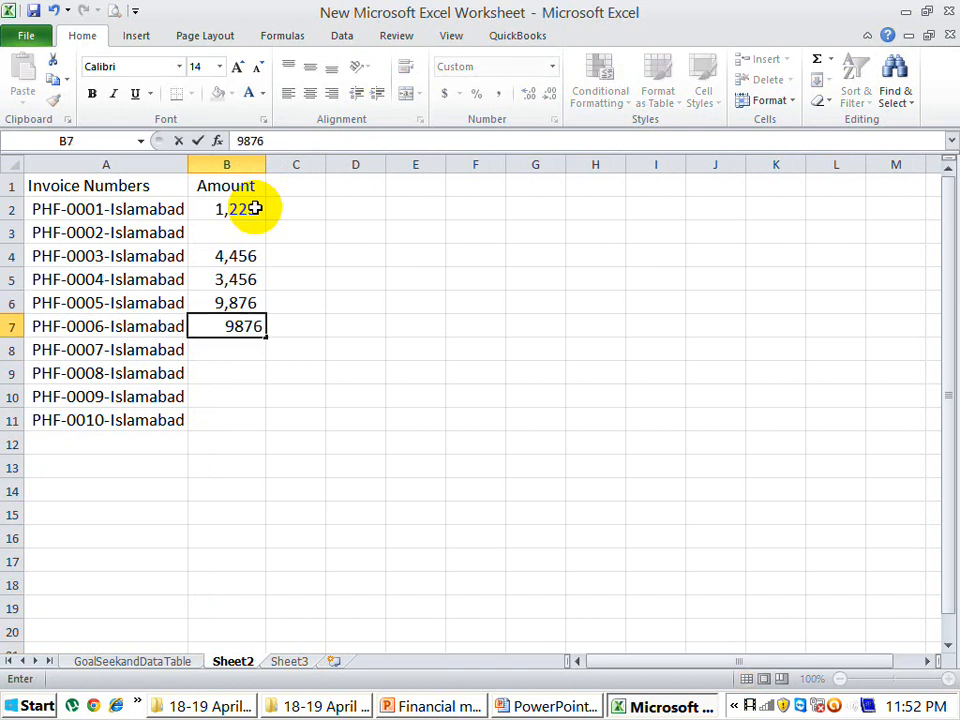
pyautogui.press('Return')
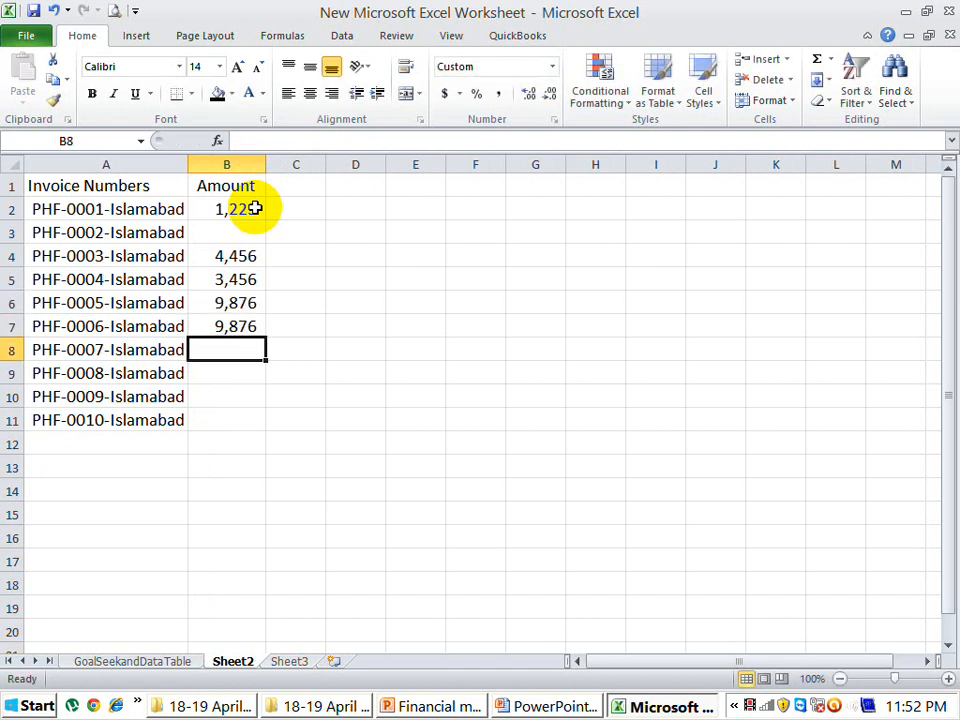
pyautogui.press('Up')
pyautogui.write('5678')
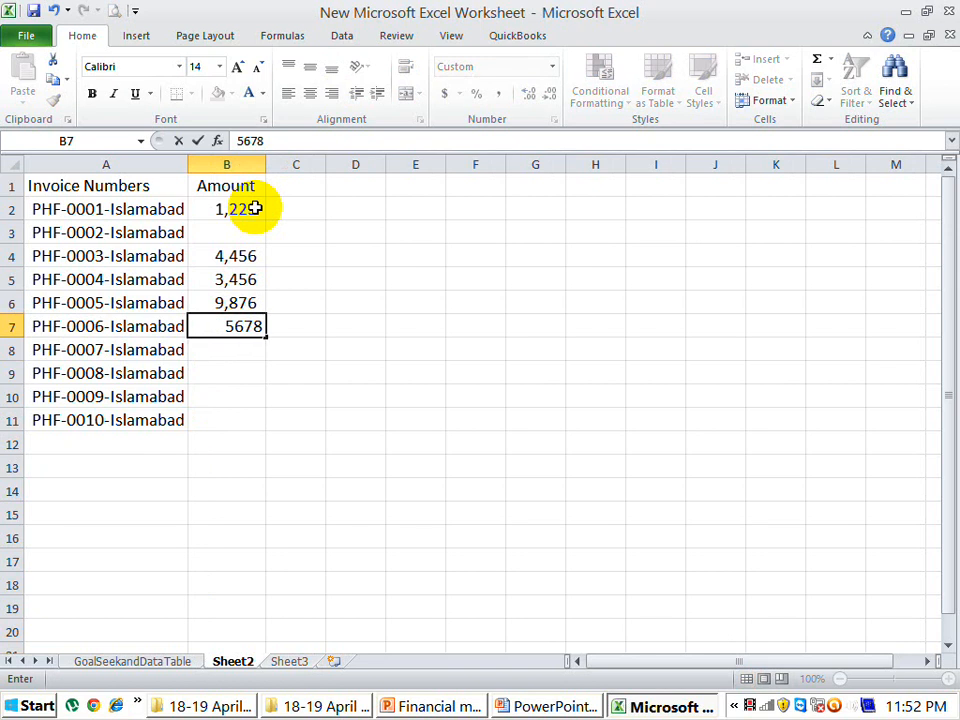
pyautogui.press('Return')
# Set the amount for the seventh invoice, in B8, to 7865.
pyautogui.write('4')
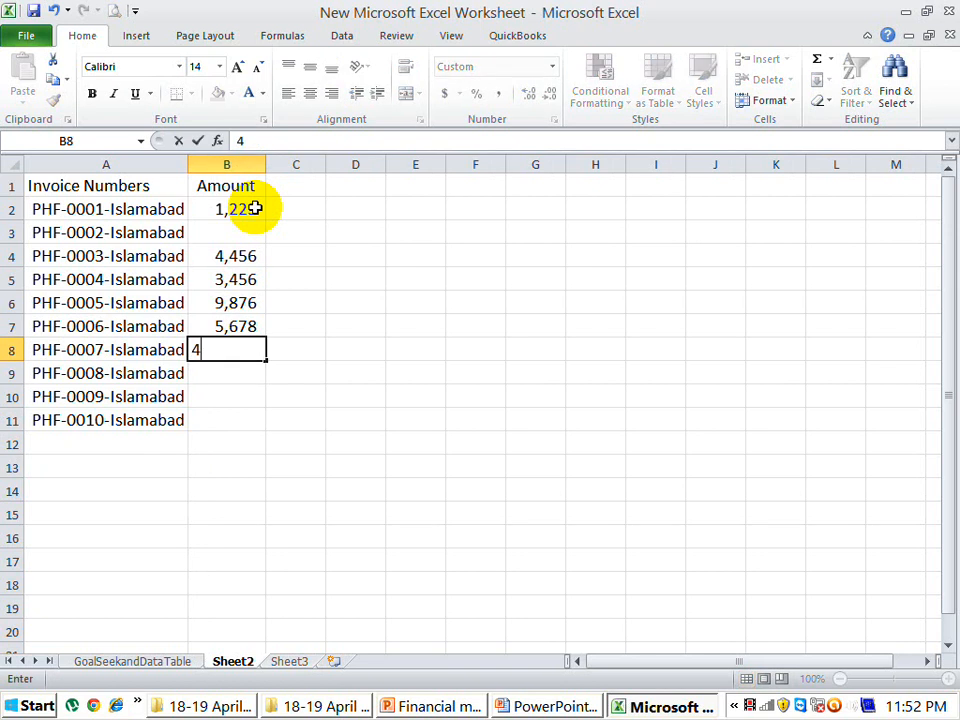
pyautogui.write('53')
pyautogui.press('Return')
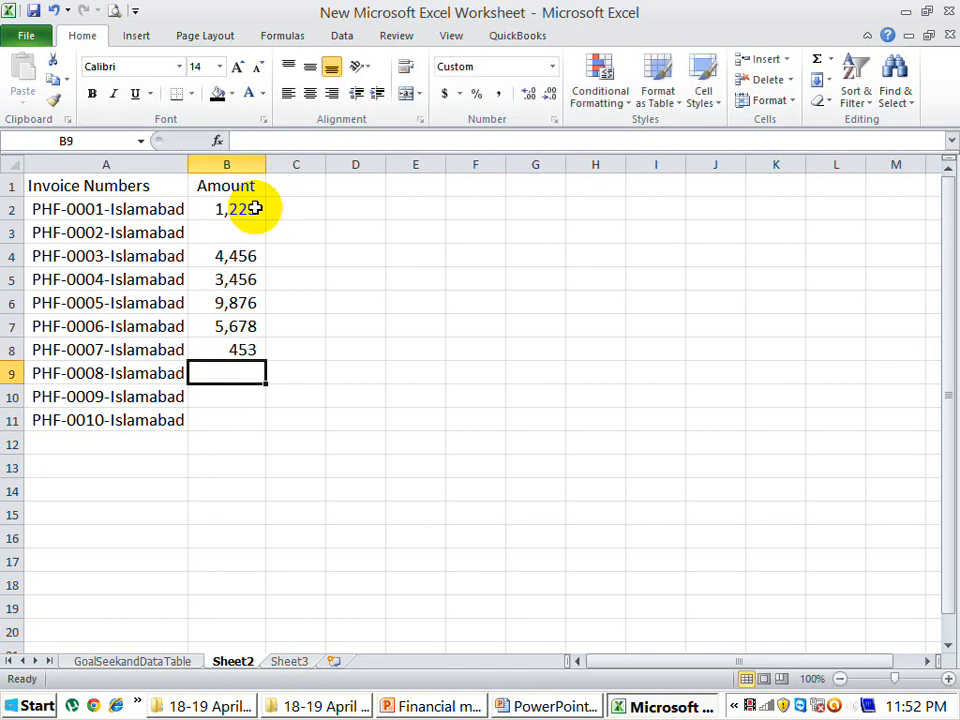
pyautogui.press('Up')
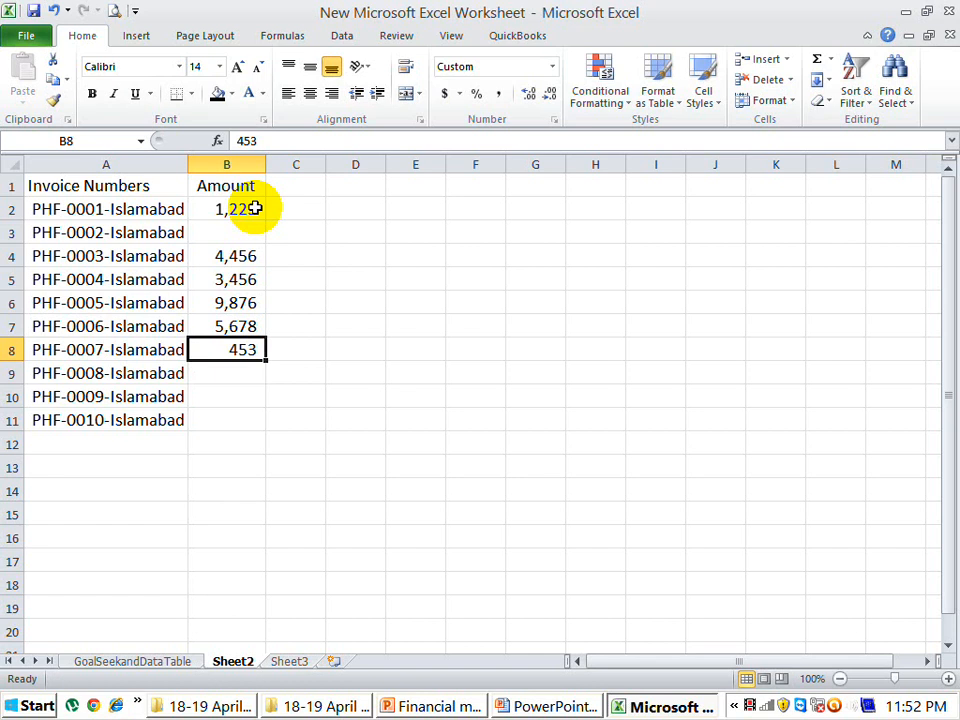
pyautogui.write('7865')
pyautogui.press('Return')
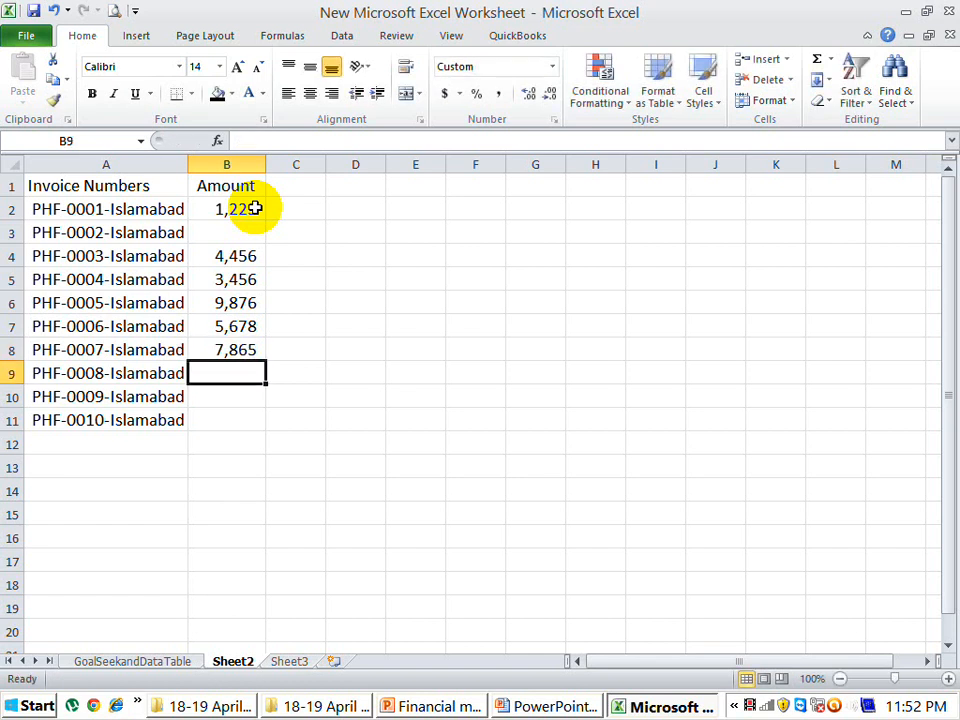
# Enter the amounts 3456, 8790 and 4367 in cells B9 to B11 for the last three invoices.
pyautogui.write('3456')
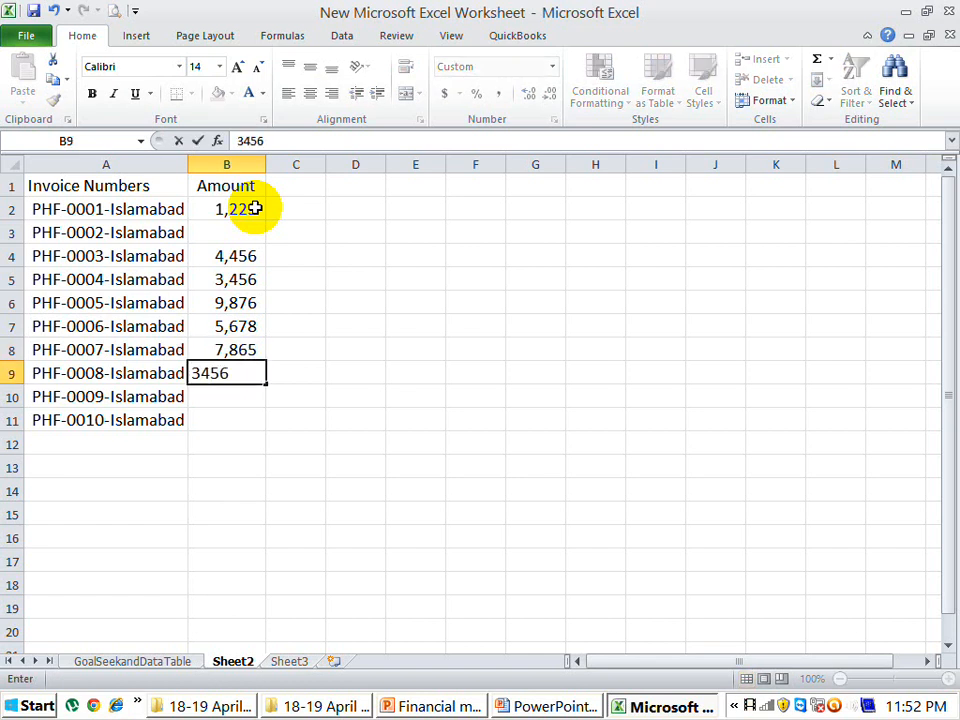
pyautogui.press('Return')
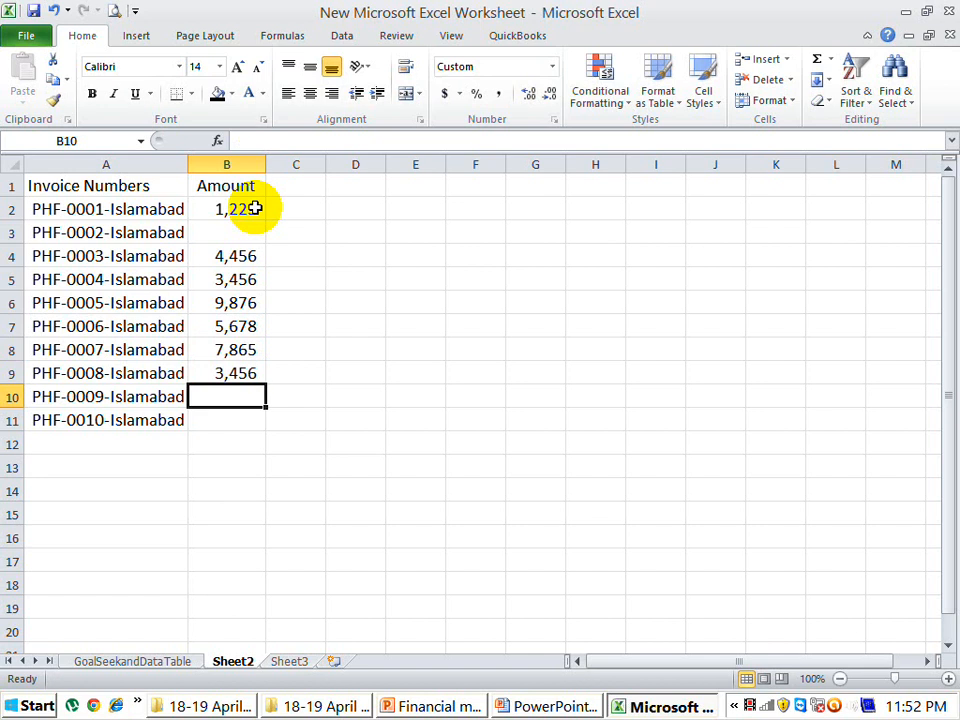
pyautogui.write('8790')
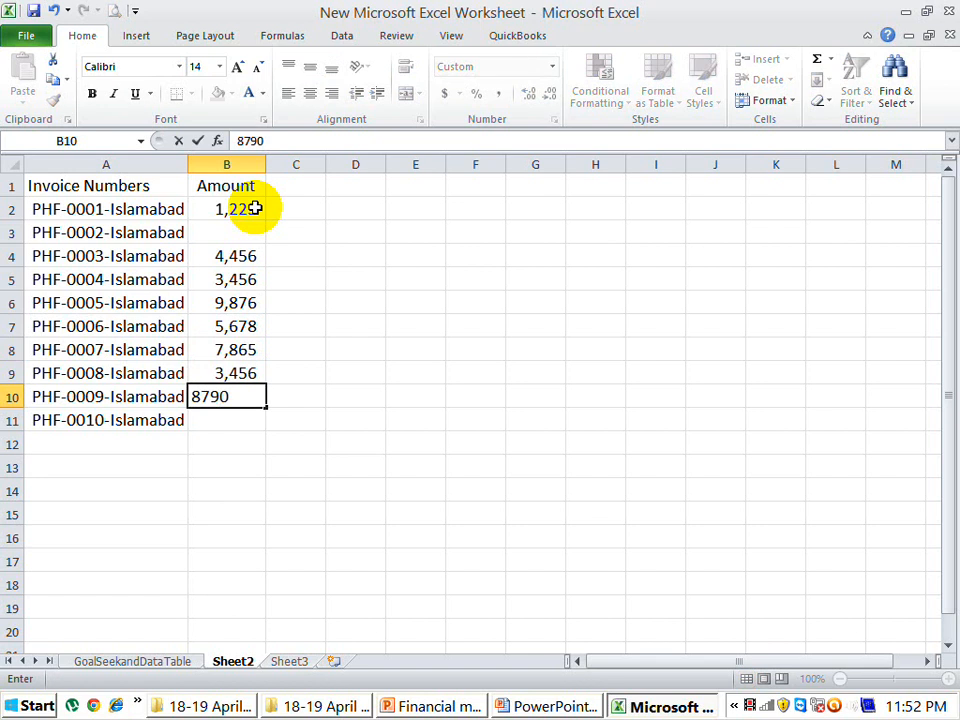
pyautogui.press('Return')
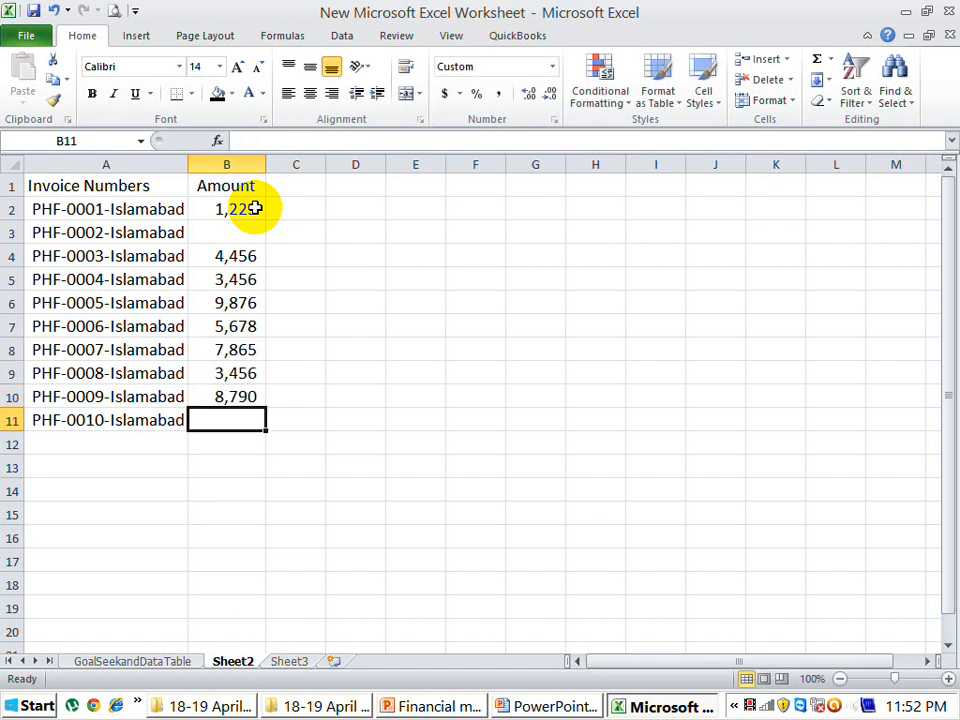
pyautogui.write('4367')
pyautogui.press('Return')
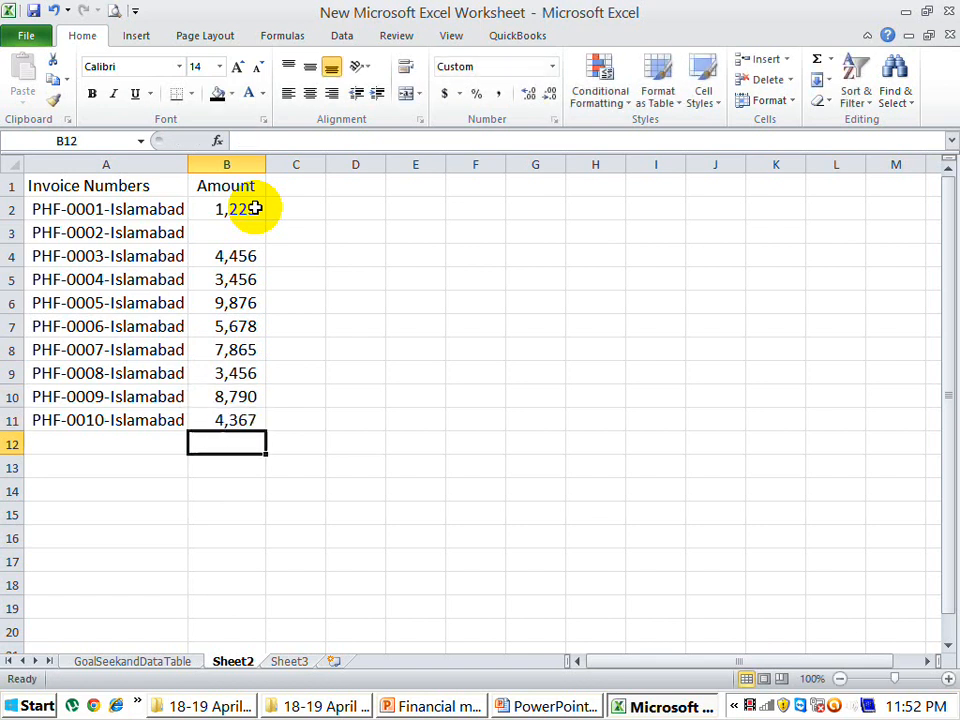
# Fill the skipped amount for the second invoice, in B3, with 9865.
pyautogui.press('Up')
pyautogui.press('Up')
pyautogui.press('Up')
pyautogui.press('Up')
pyautogui.press('Up')
pyautogui.press('Up')
pyautogui.press('Up')
pyautogui.press('Up')
pyautogui.press('Up')
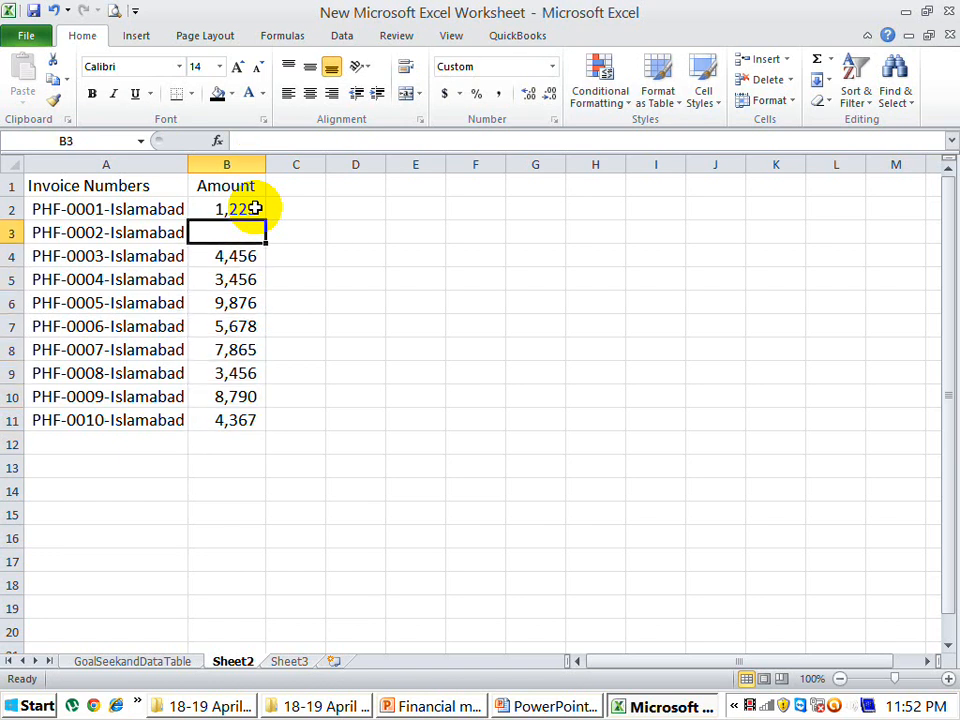
pyautogui.write('9865')
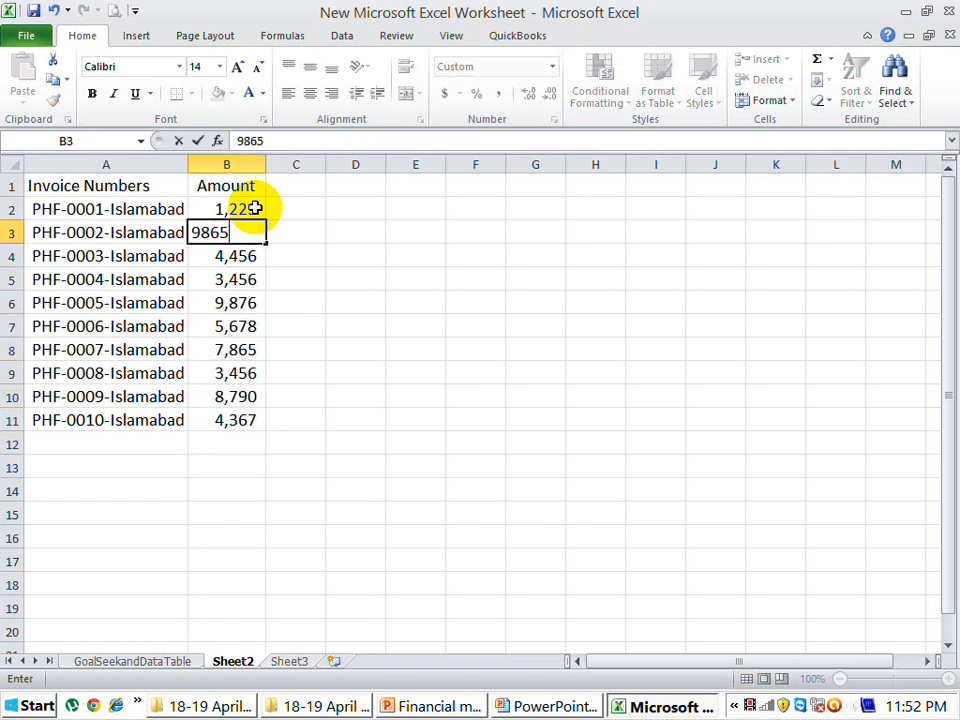
pyautogui.press('Return')
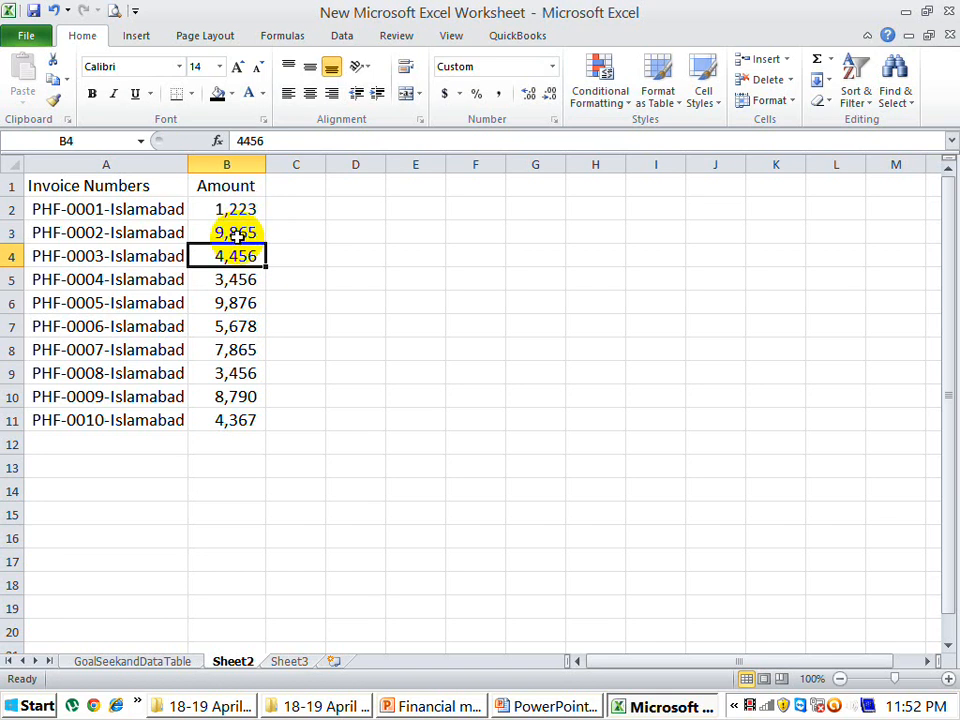
# Check the combined sum of the amounts in B3 and B8, and enter 17730 as the target in A16.
pyautogui.click(240, 232)
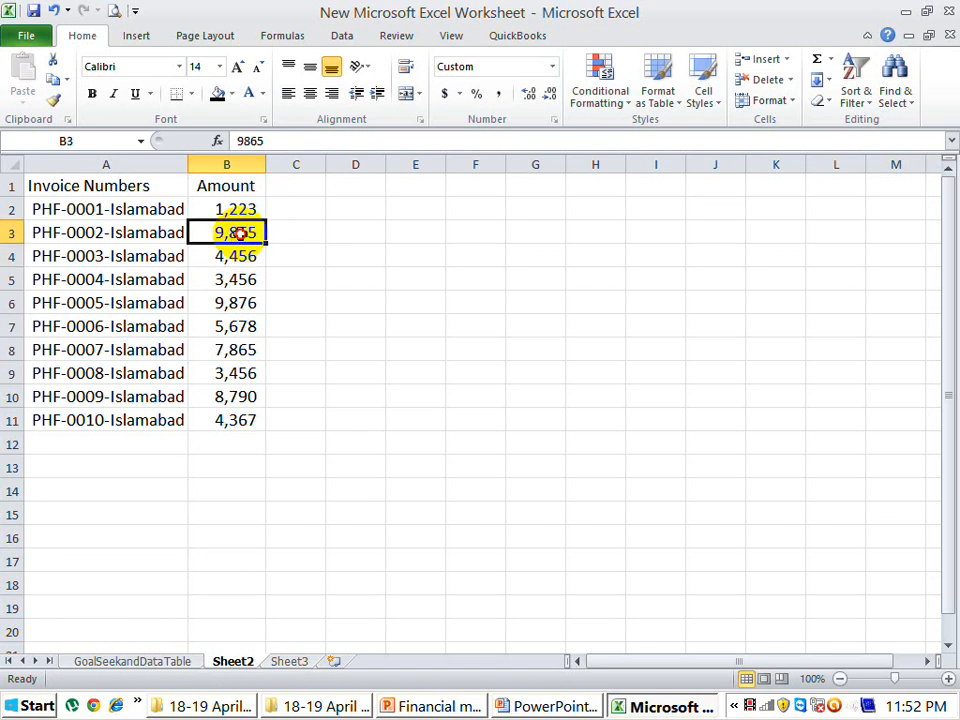
pyautogui.keyDown('ctrl'); pyautogui.click(240, 350); pyautogui.keyUp('ctrl')
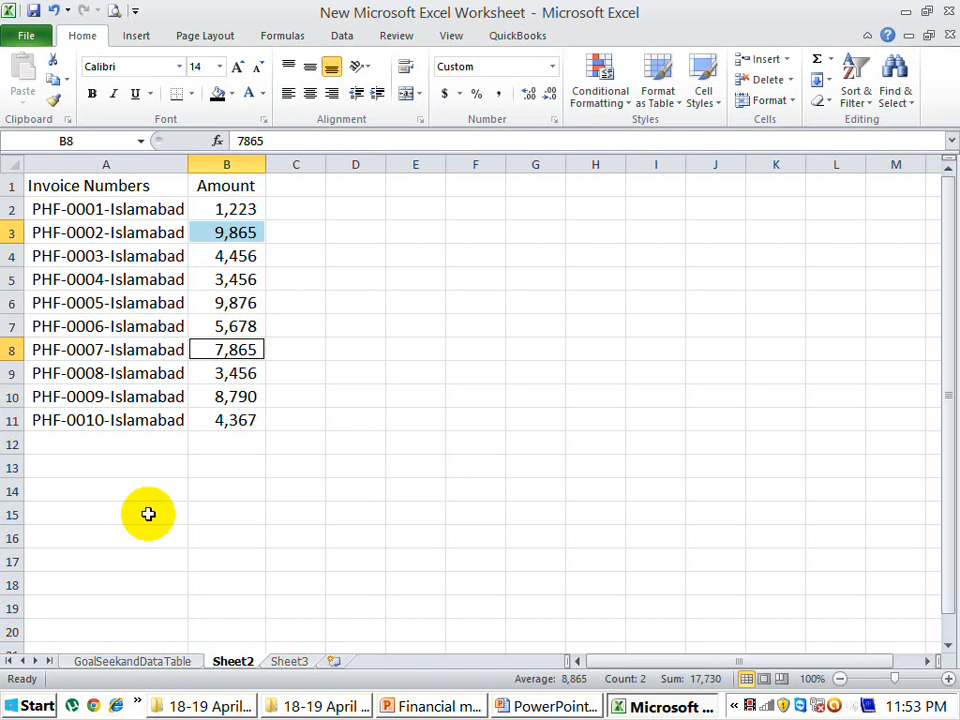
pyautogui.click(111, 530)
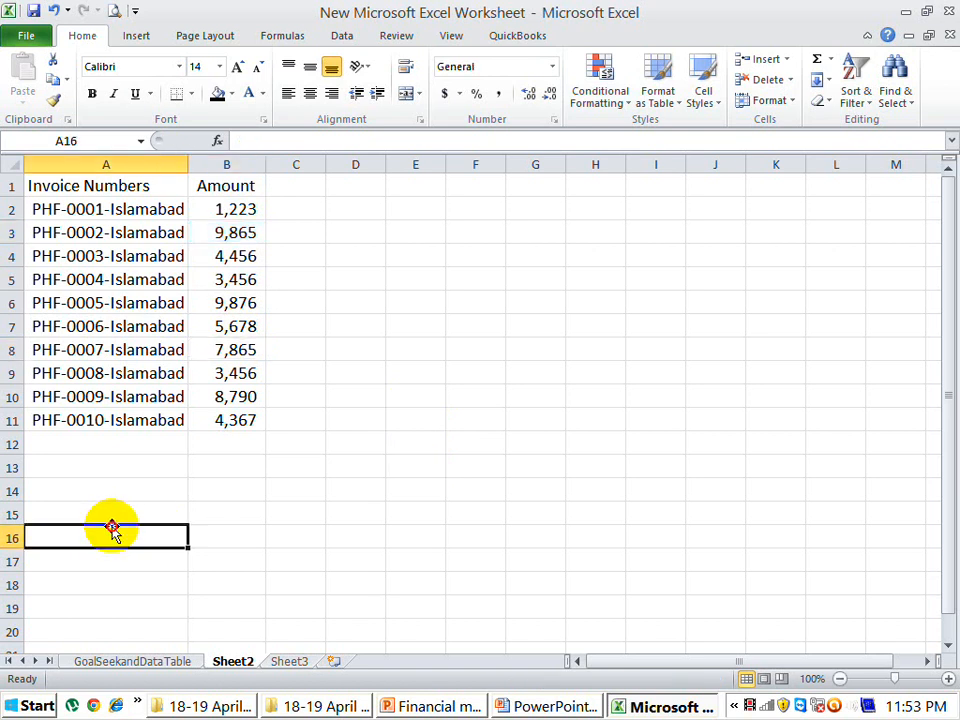
pyautogui.write('1777')
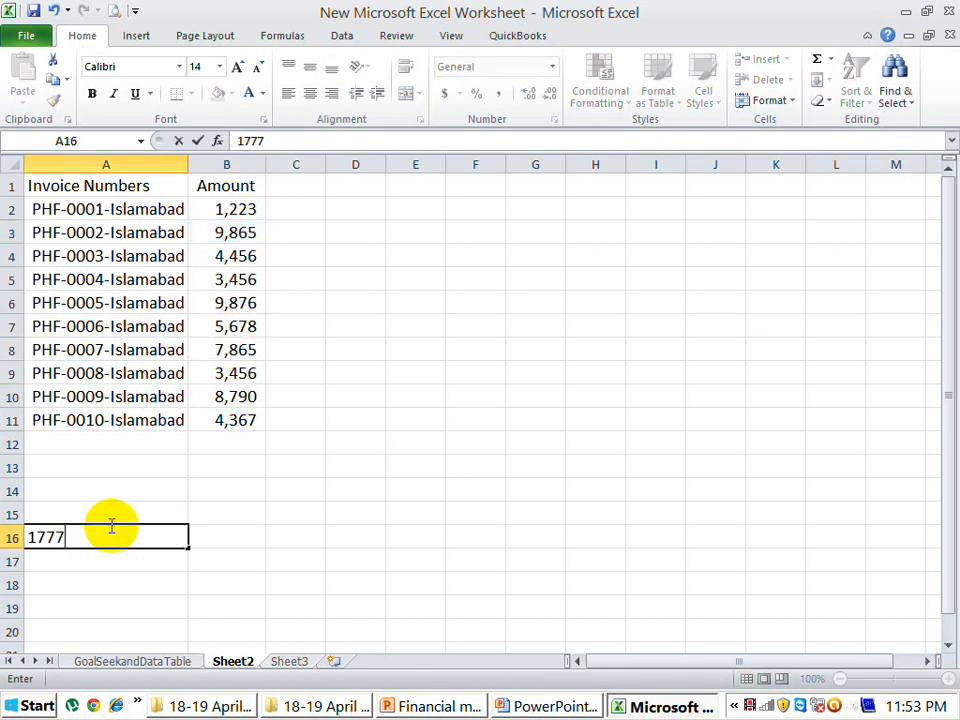
pyautogui.press('BackSpace')
pyautogui.write('30')
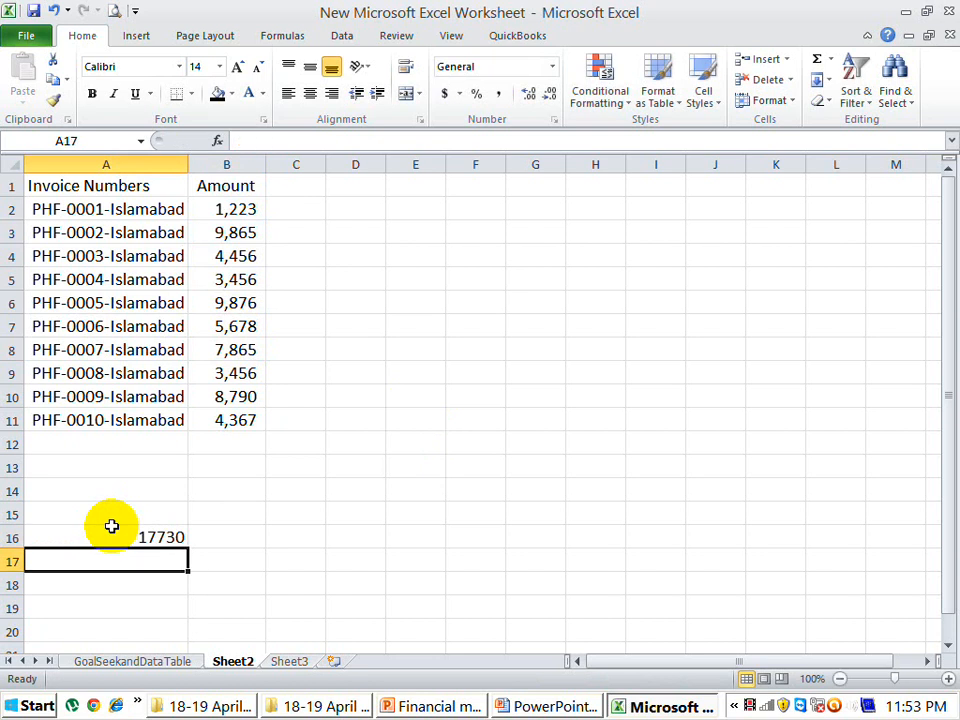
# Add the column header Values in C1, beside the Amount header.
pyautogui.press('Up')
pyautogui.press('Up')
pyautogui.press('Up')
pyautogui.press('Up')
pyautogui.press('Up')
pyautogui.press('Up')
pyautogui.press('Up')
pyautogui.press('Up')
pyautogui.press('Up')
pyautogui.press('Up')
pyautogui.press('Up')
pyautogui.press('Up')
pyautogui.press('Up')
pyautogui.press('Up')
pyautogui.press('Up')
pyautogui.press('Up')
pyautogui.press('Right')
pyautogui.press('Right')
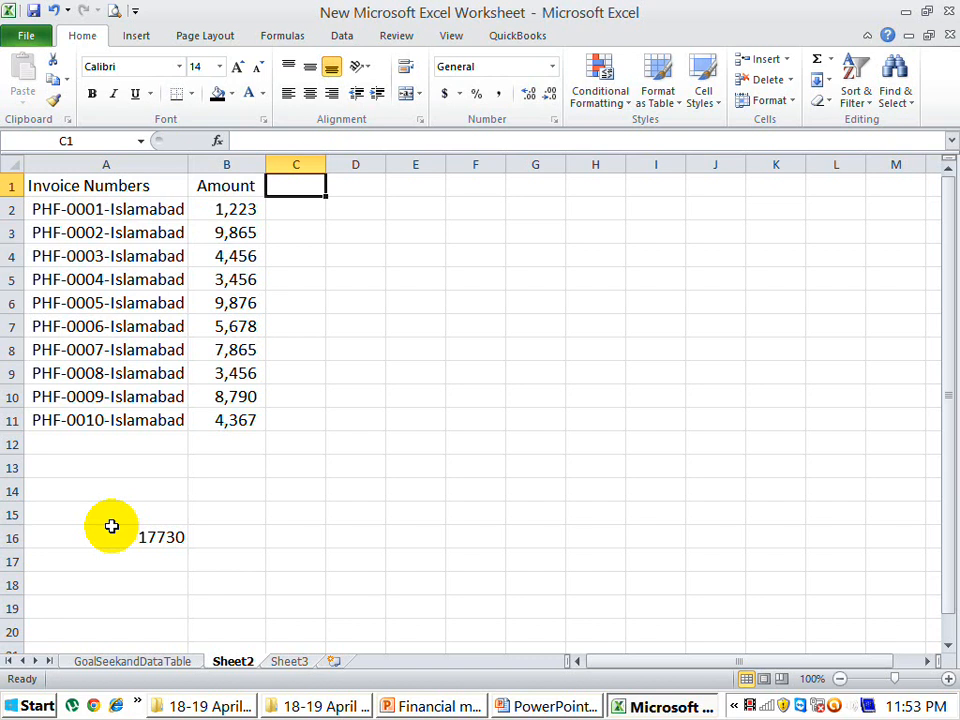
pyautogui.write('Values')
pyautogui.press('Return')
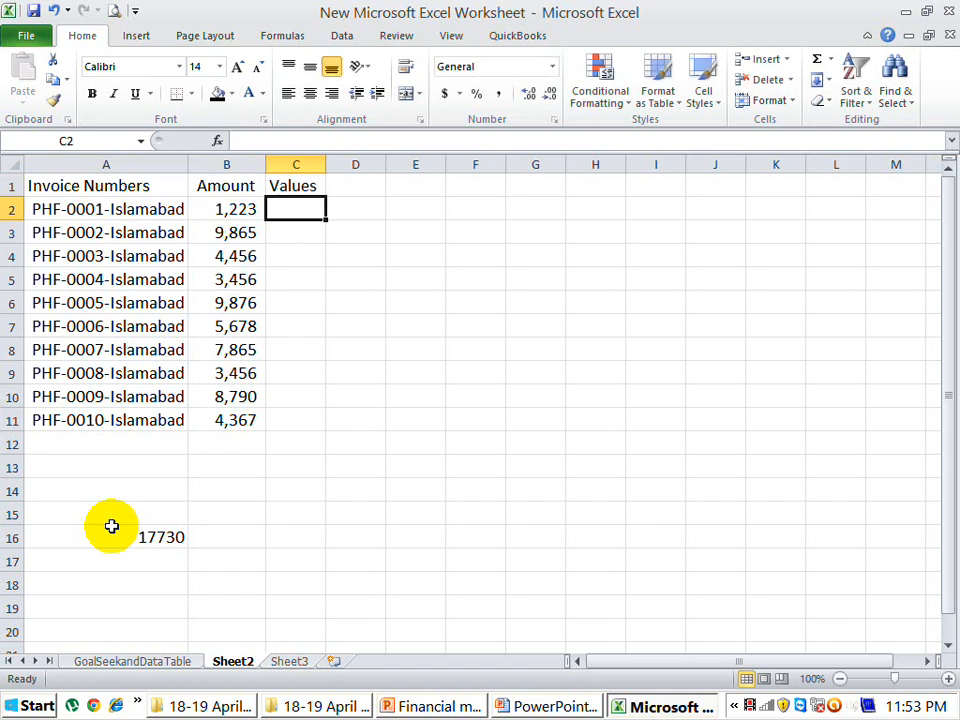
# Fill C2:C11 in the Values column with 0 for all ten invoices.
pyautogui.write('0')
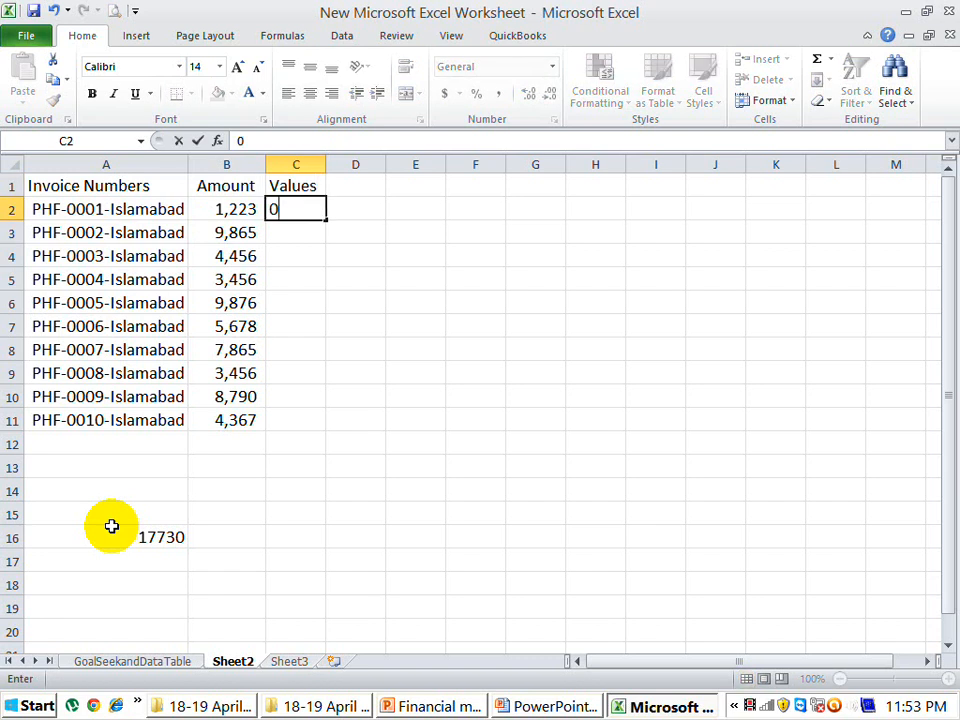
pyautogui.press('Escape')
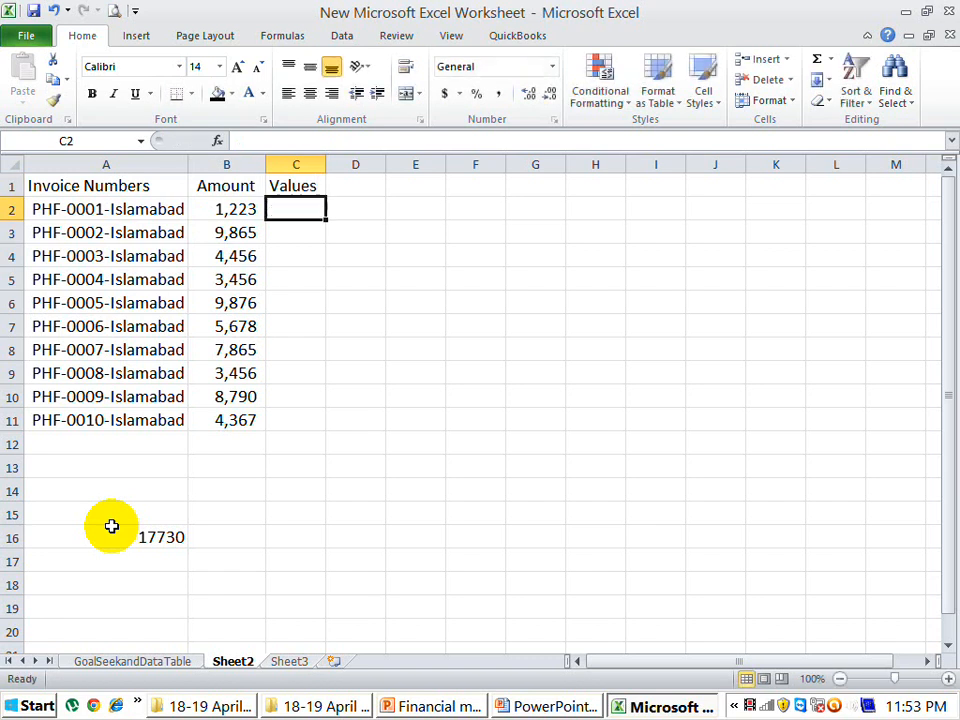
pyautogui.press('Left')
pyautogui.hotkey('ctrl', 'Down')
pyautogui.press('Right')
pyautogui.hotkey('ctrl', 'shift', 'Up')
pyautogui.hotkey('shift', 'Down')
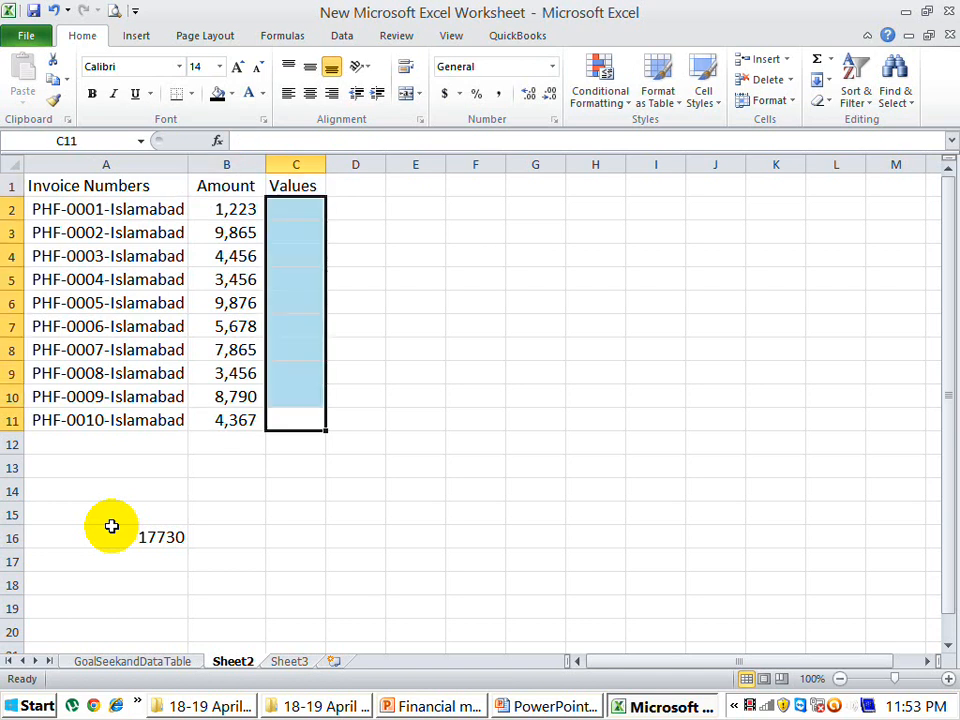
pyautogui.write('0')
pyautogui.hotkey('ctrl', 'Return')
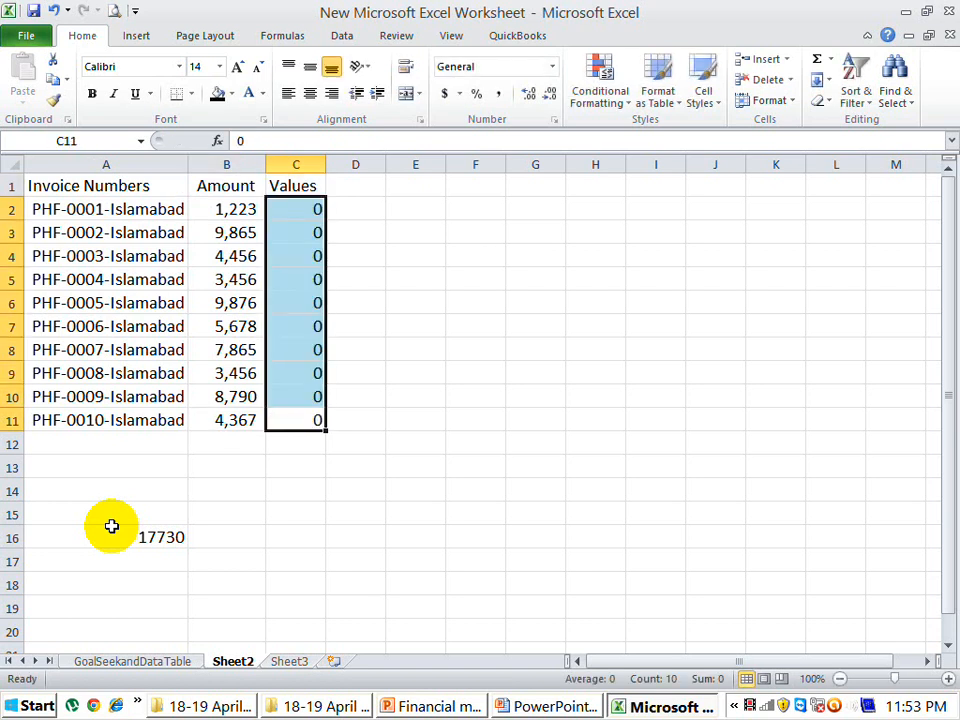
# Try a SUMPRODUCT formula over the single range B2:C11 in C12, below the Values column.
pyautogui.press('Down')
pyautogui.write('=')
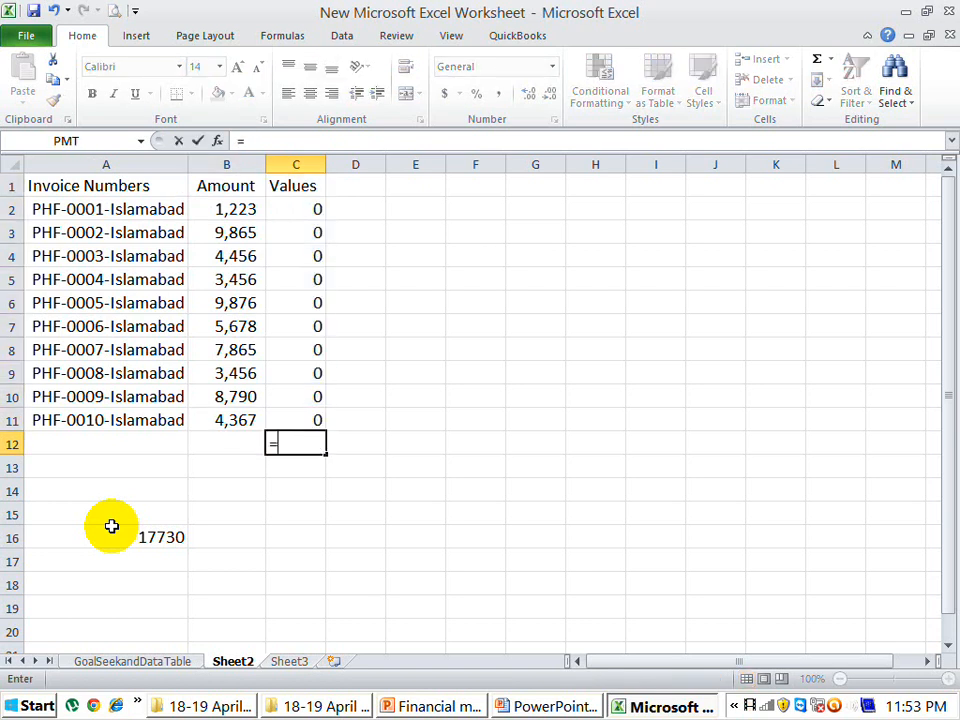
pyautogui.write('sum')
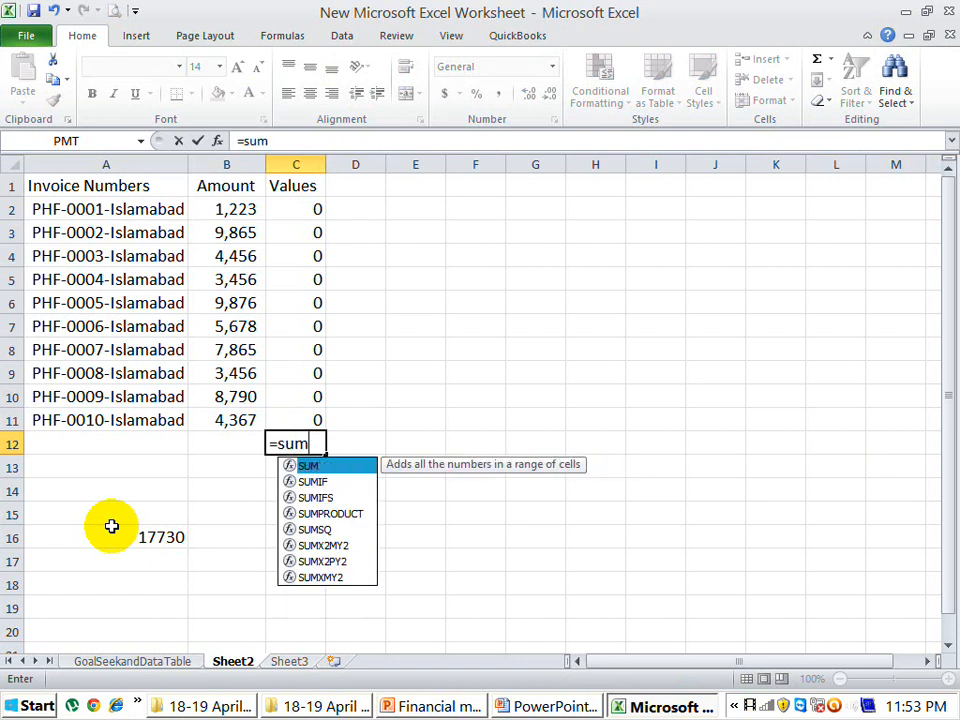
pyautogui.write('produc')
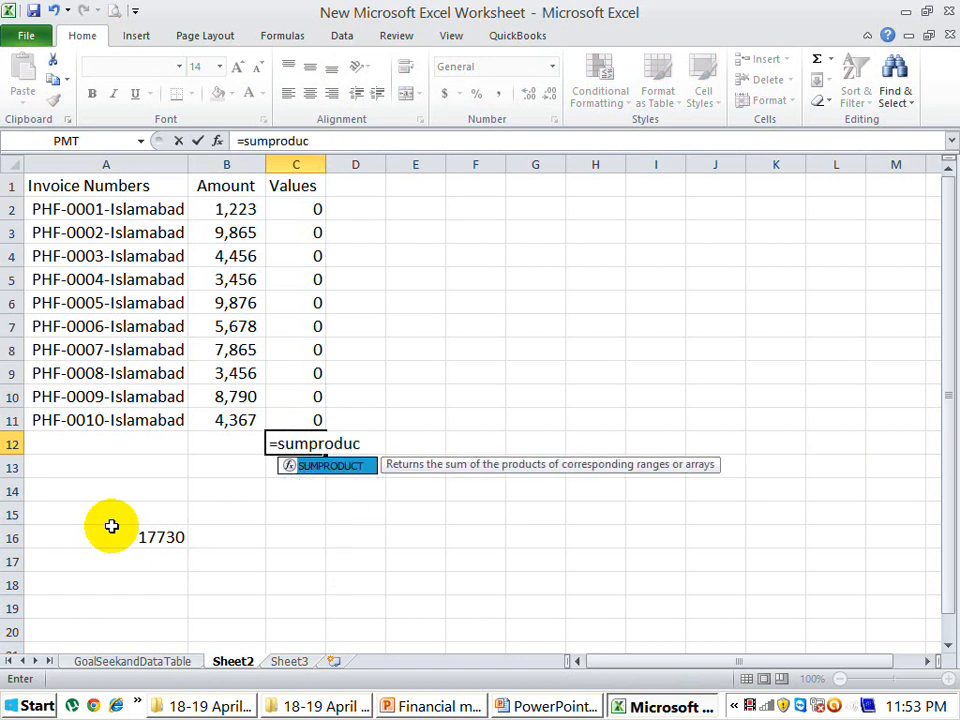
pyautogui.write('t(')
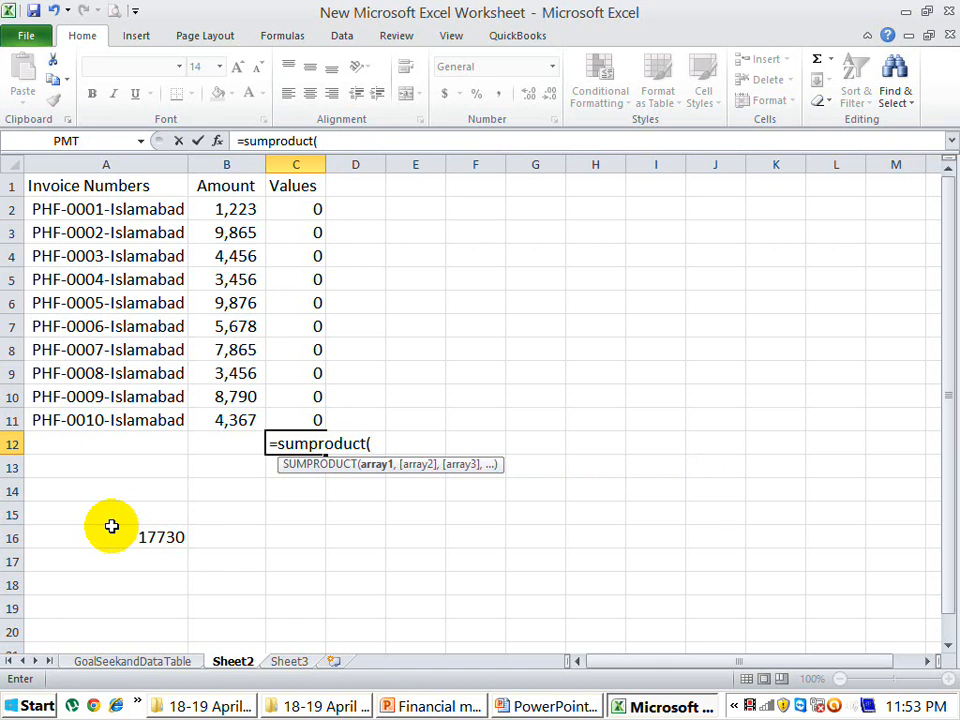
pyautogui.press('Left')
pyautogui.press('Up')
pyautogui.hotkey('ctrl', 'Up')
pyautogui.press('Down')
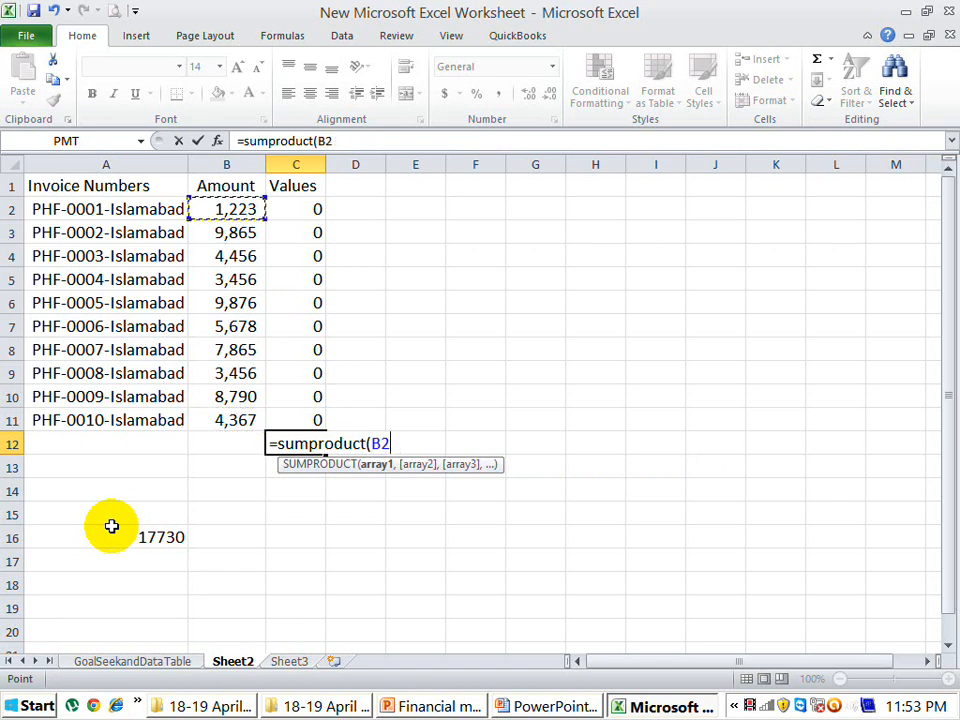
pyautogui.hotkey('shift', 'Right')
pyautogui.hotkey('ctrl', 'shift', 'Down')
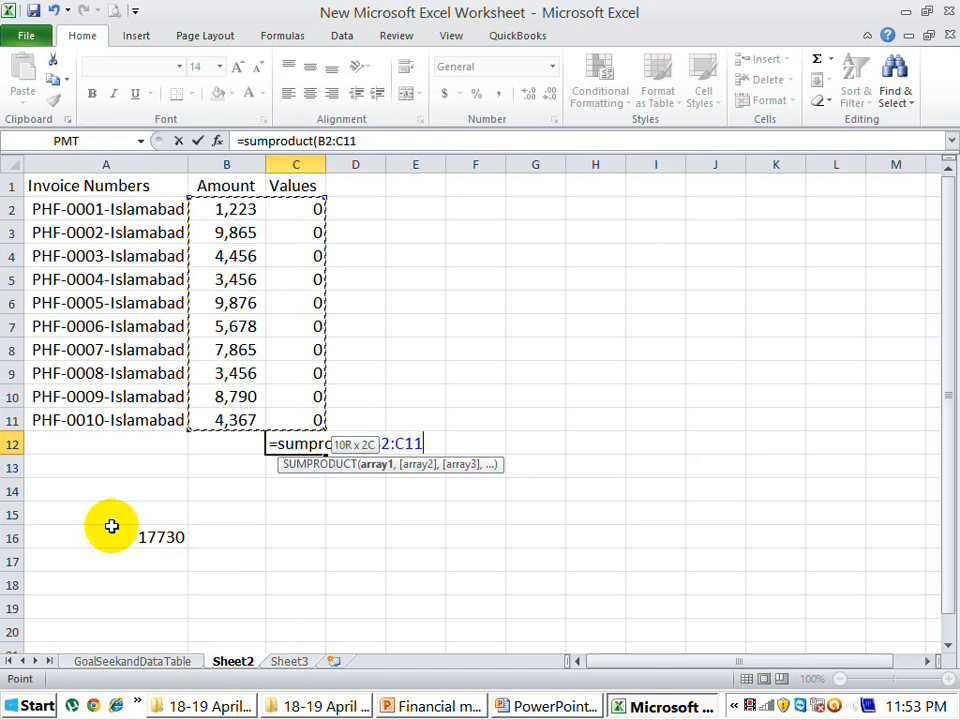
pyautogui.write(')')
pyautogui.press('Return')
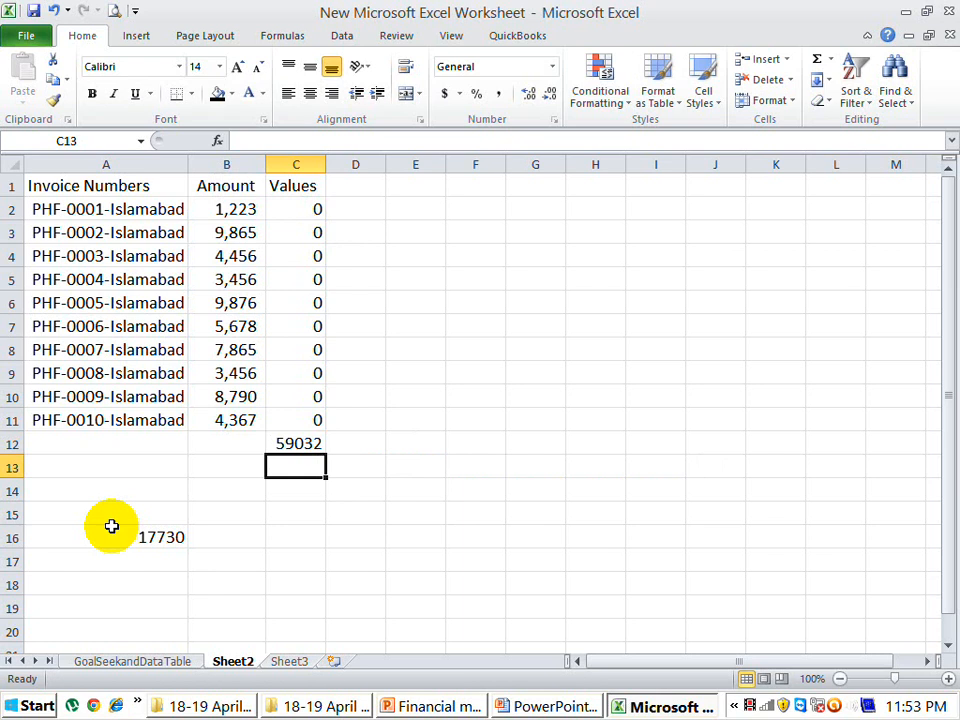
# Replace the formula in C12 with =SUMPRODUCT(B2:B11,C2:C11), multiplying the Amount column by the Values column.
pyautogui.press('Up')
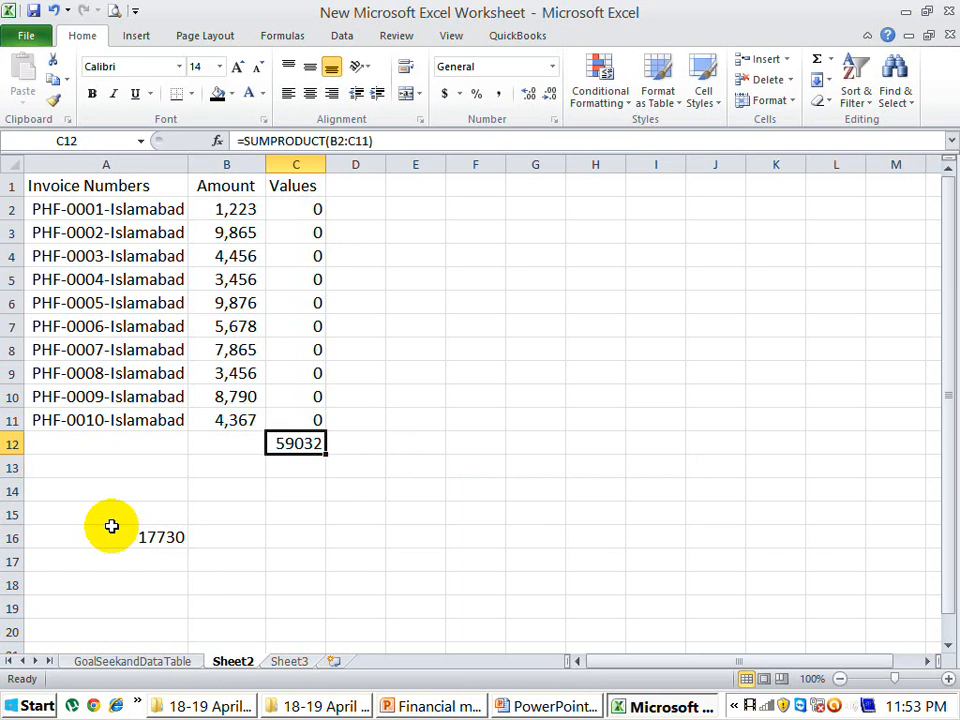
pyautogui.write('=')
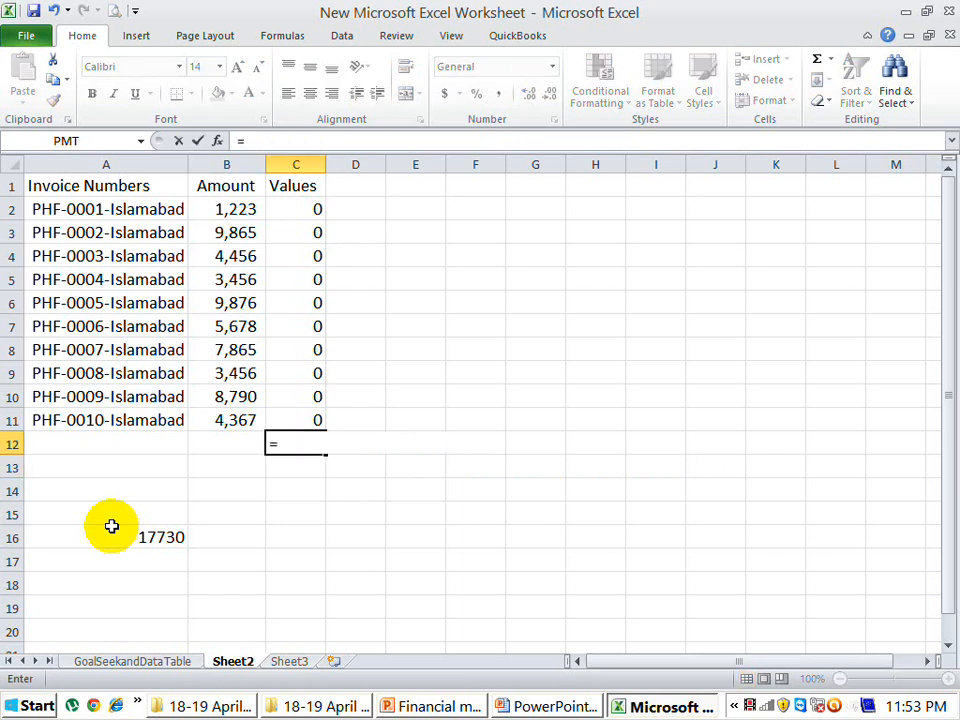
pyautogui.write('sumprod')
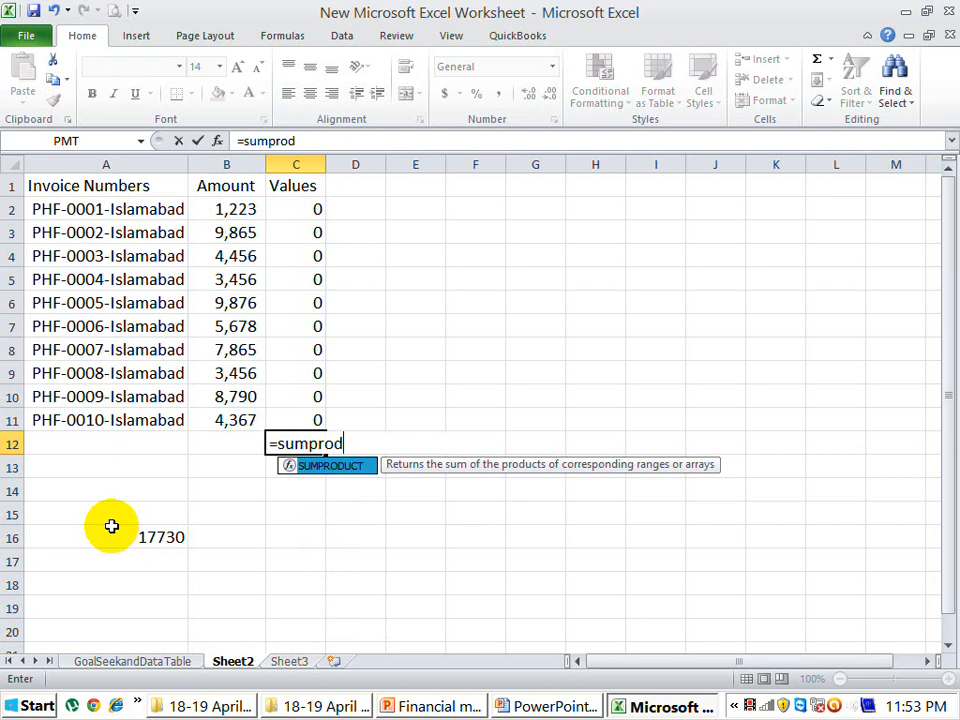
pyautogui.write('uct(')
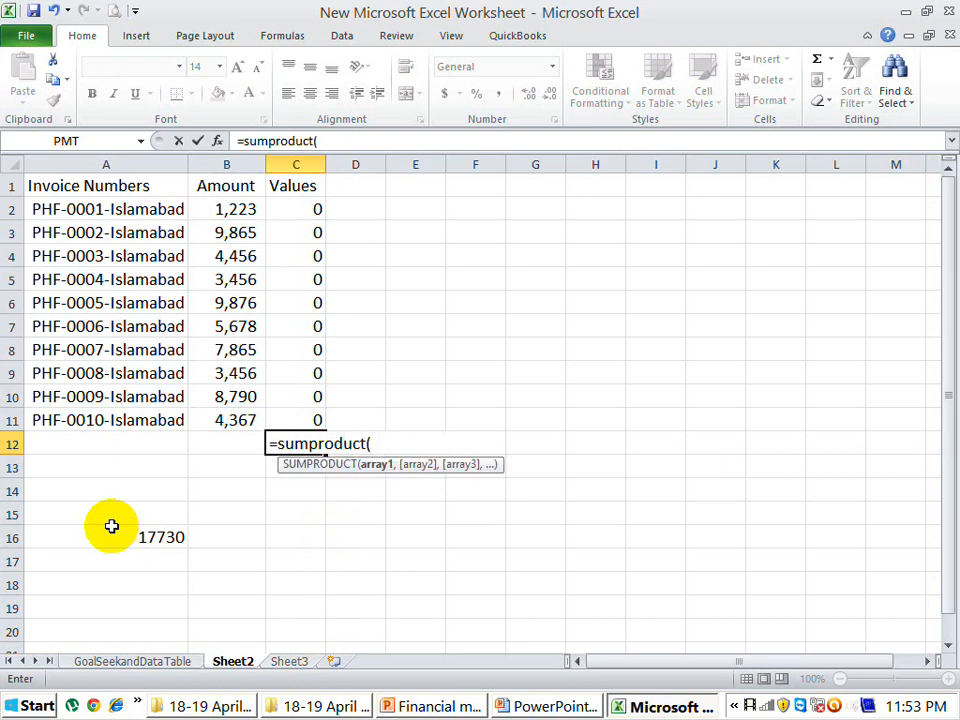
pyautogui.press('Left')
pyautogui.press('Up')
pyautogui.press('Up')
pyautogui.press('Up')
pyautogui.press('Up')
pyautogui.press('Up')
pyautogui.press('Up')
pyautogui.press('Up')
pyautogui.press('Up')
pyautogui.press('Up')
pyautogui.press('Up')
pyautogui.hotkey('ctrl', 'shift', 'Down')
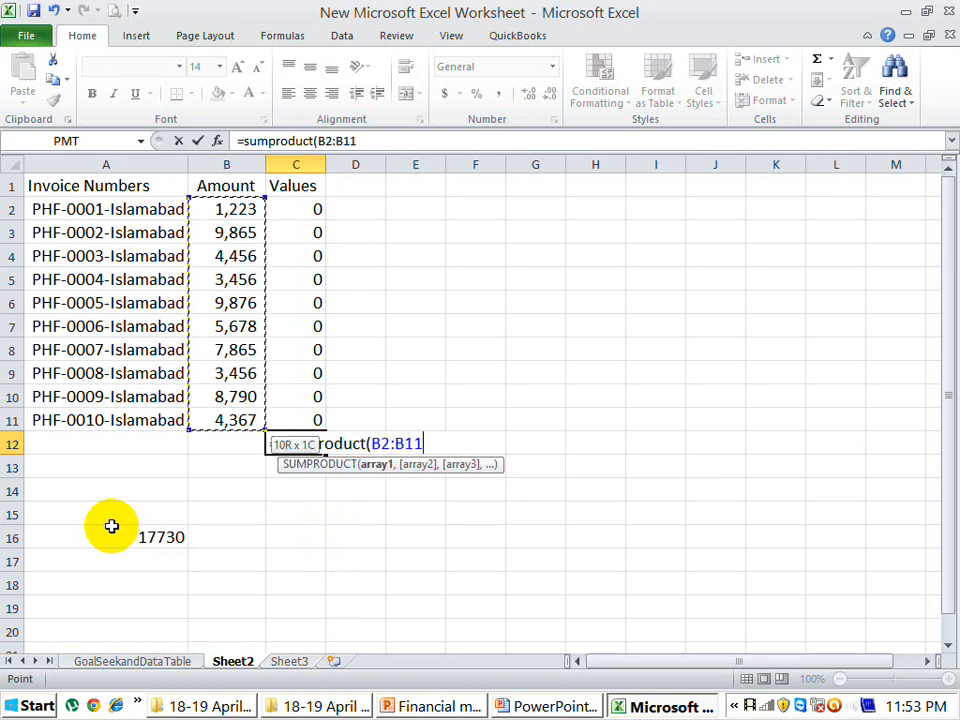
pyautogui.write(',')
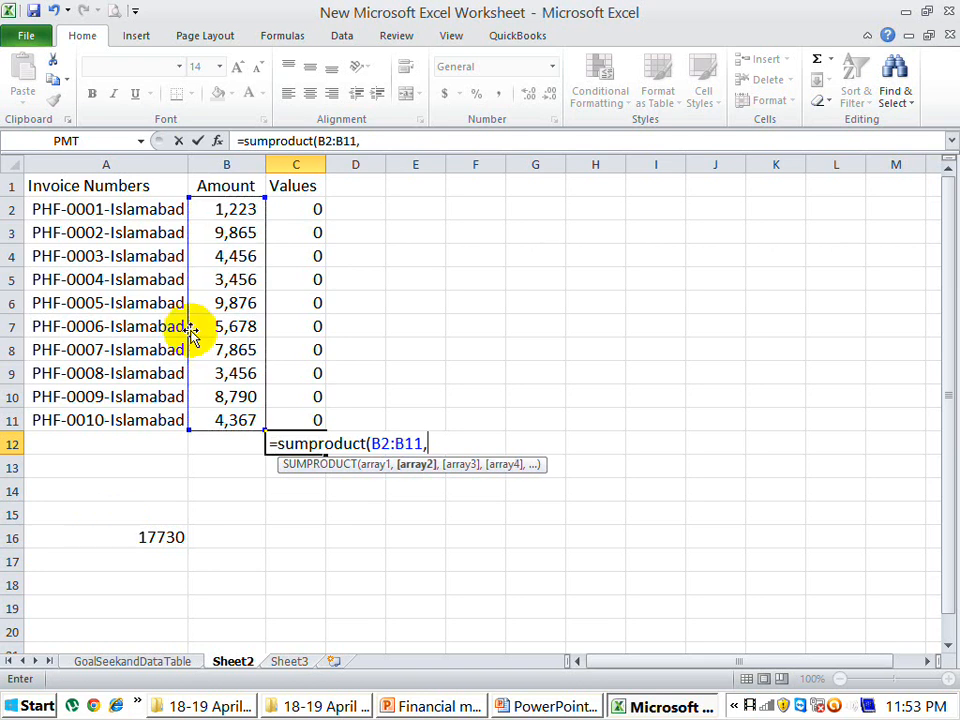
pyautogui.press('Up')
pyautogui.press('Up')
pyautogui.press('Up')
pyautogui.press('Up')
pyautogui.press('Up')
pyautogui.press('Up')
pyautogui.press('Up')
pyautogui.press('Up')
pyautogui.press('Up')
pyautogui.press('Up')
pyautogui.hotkey('ctrl', 'shift', 'Down')
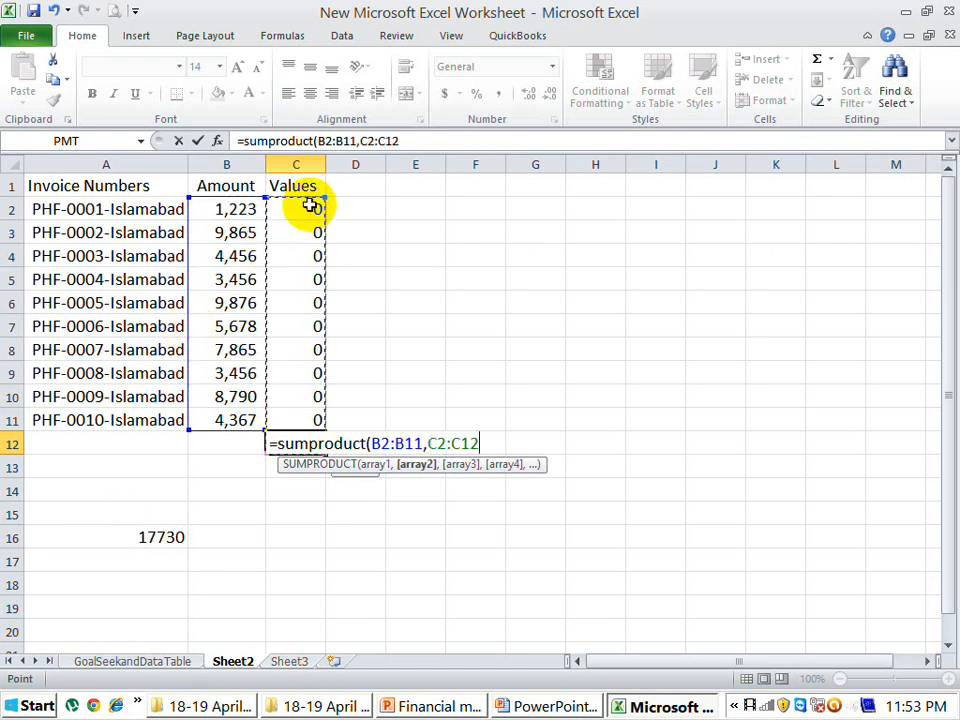
pyautogui.hotkey('shift', 'Up')
pyautogui.write(')')
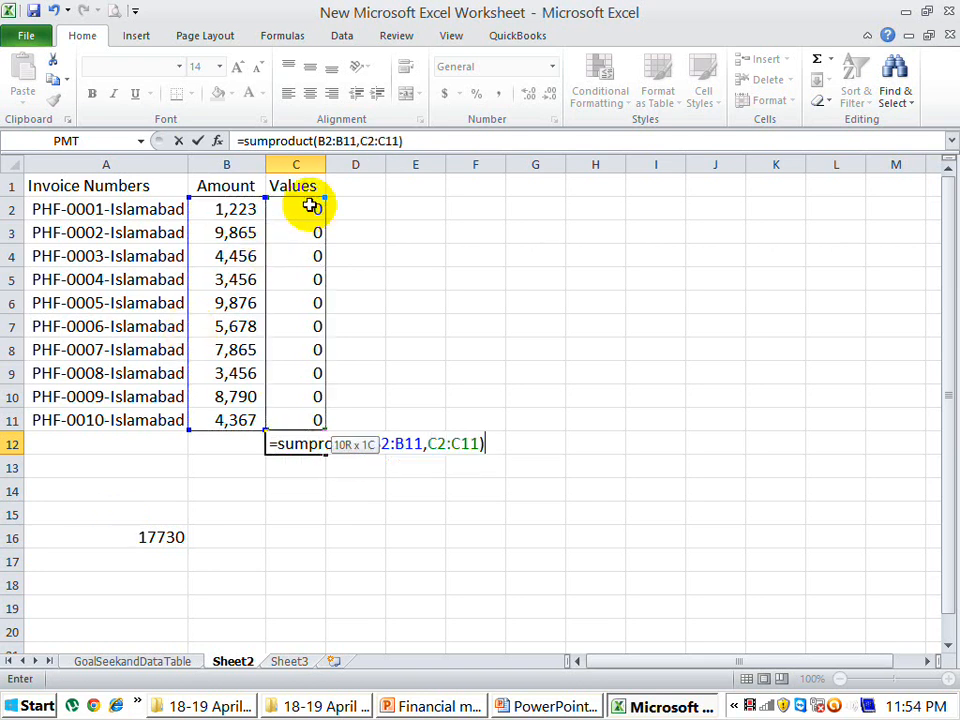
pyautogui.press('Return')
pyautogui.press('Up')
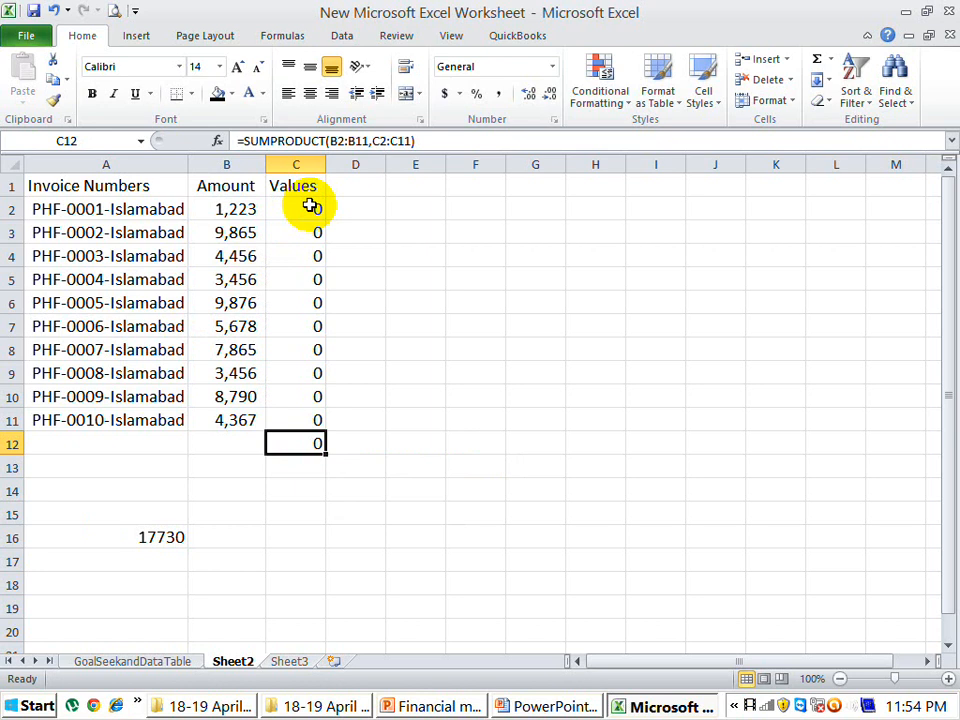
pyautogui.click(110, 183)
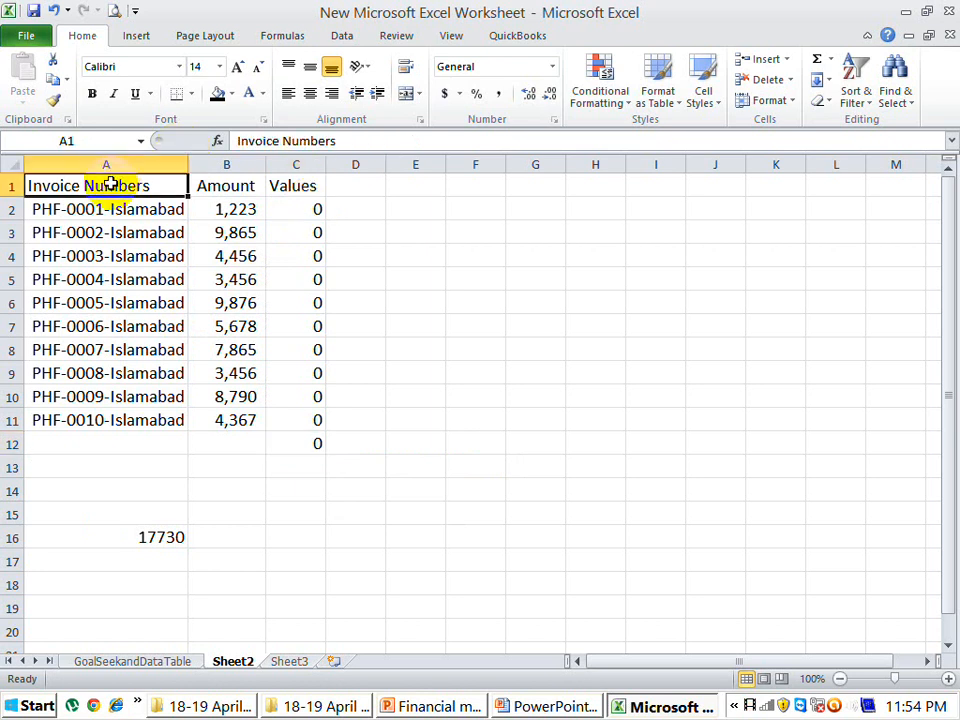
pyautogui.click(130, 210)
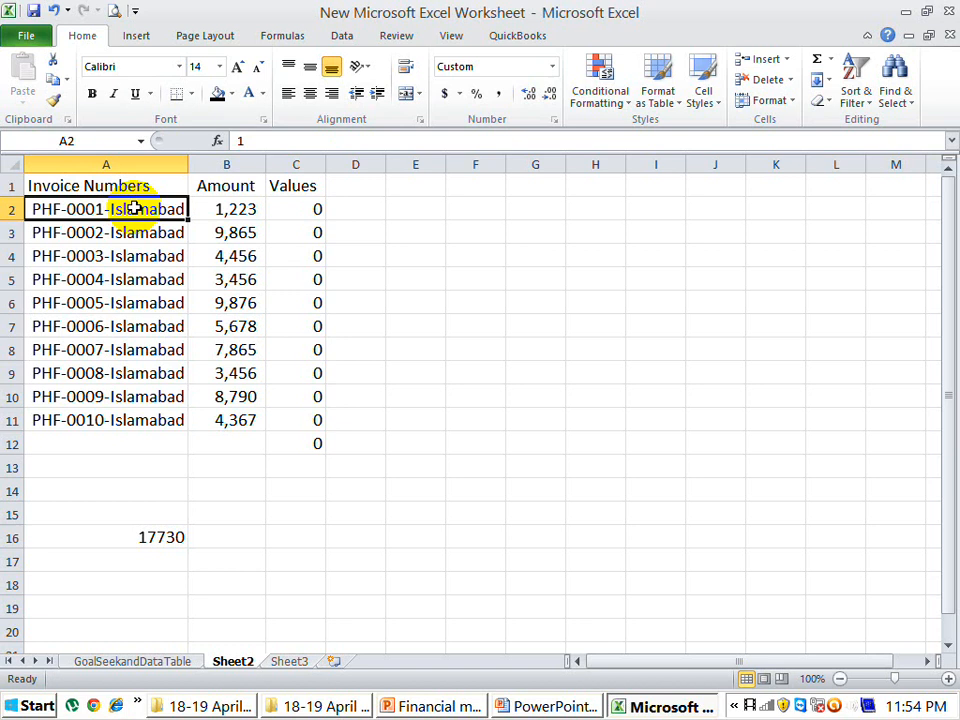
pyautogui.click(238, 209)
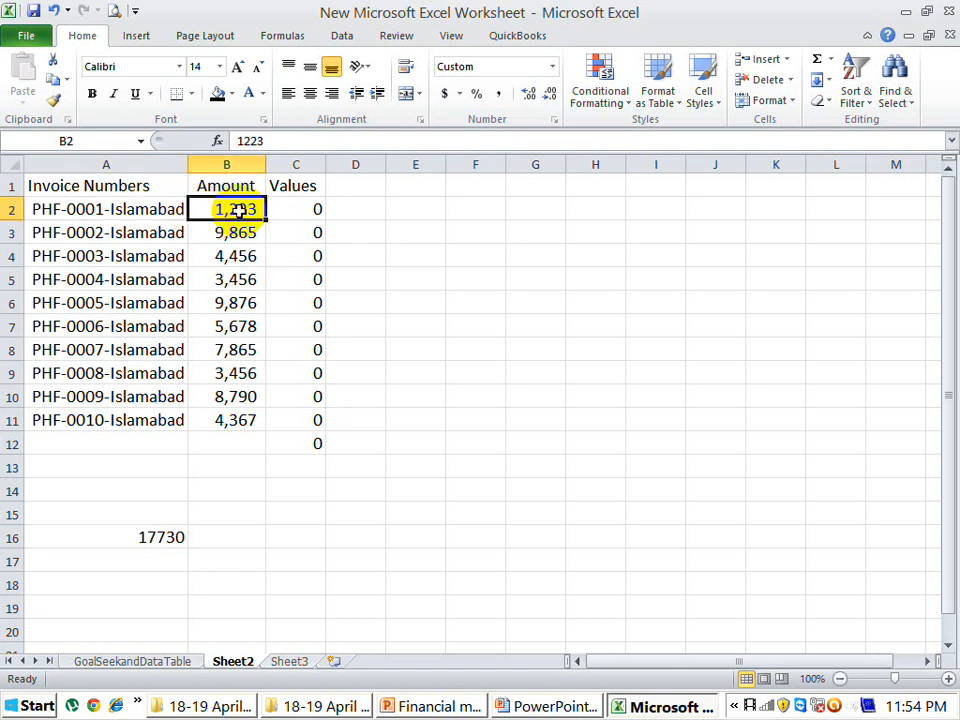
pyautogui.click(301, 205)
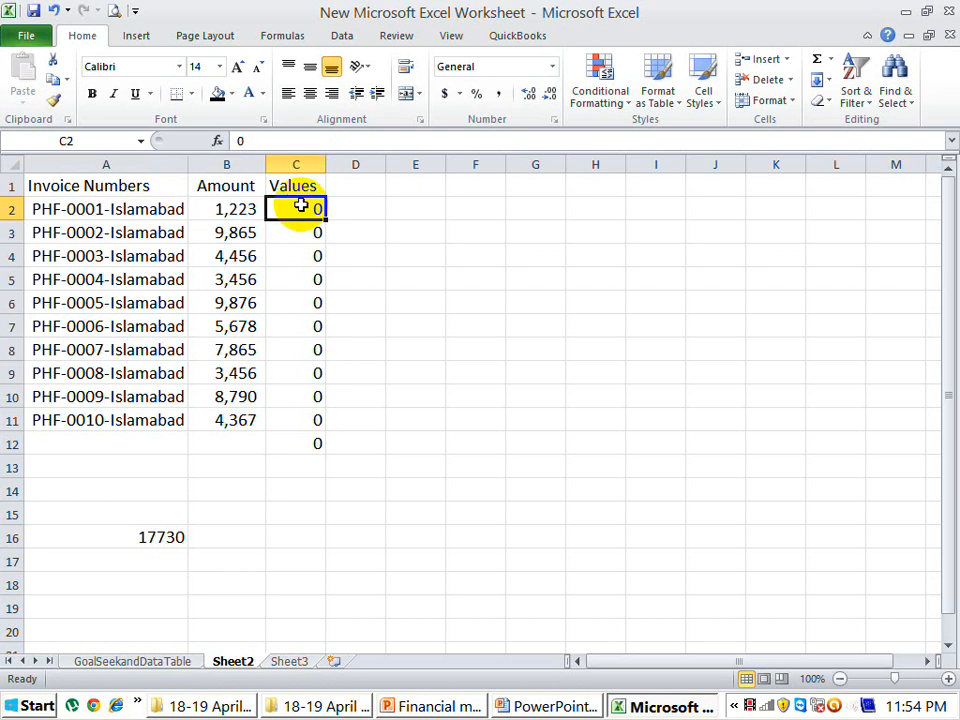
pyautogui.click(307, 440)
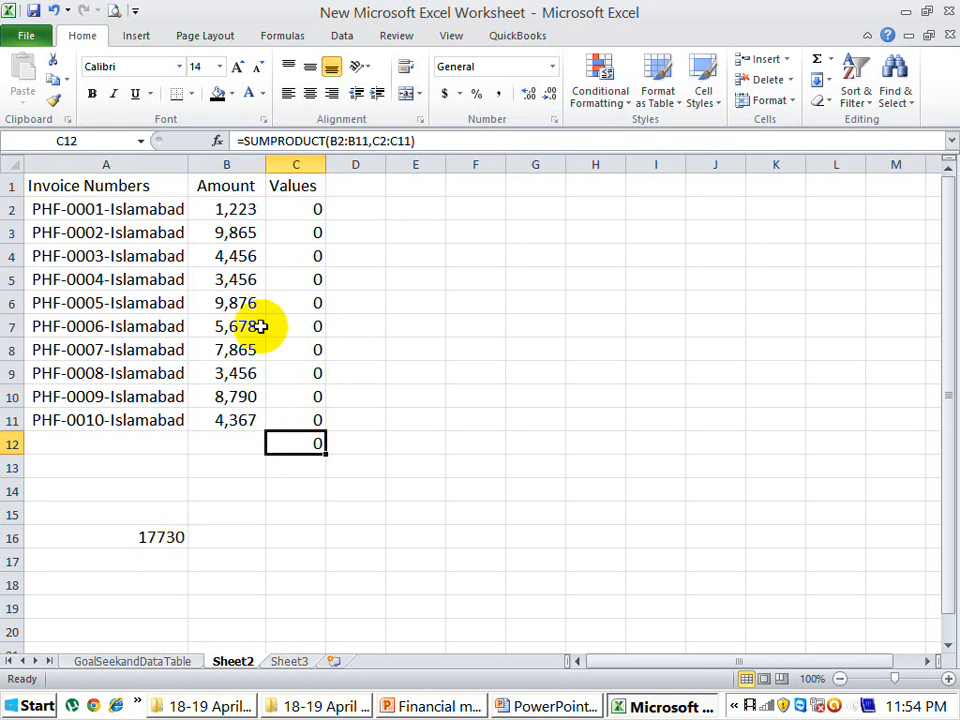
# Test the SUMPRODUCT formula by setting the values in C2 and C5 to 1, and undo both entries.
pyautogui.click(298, 211)
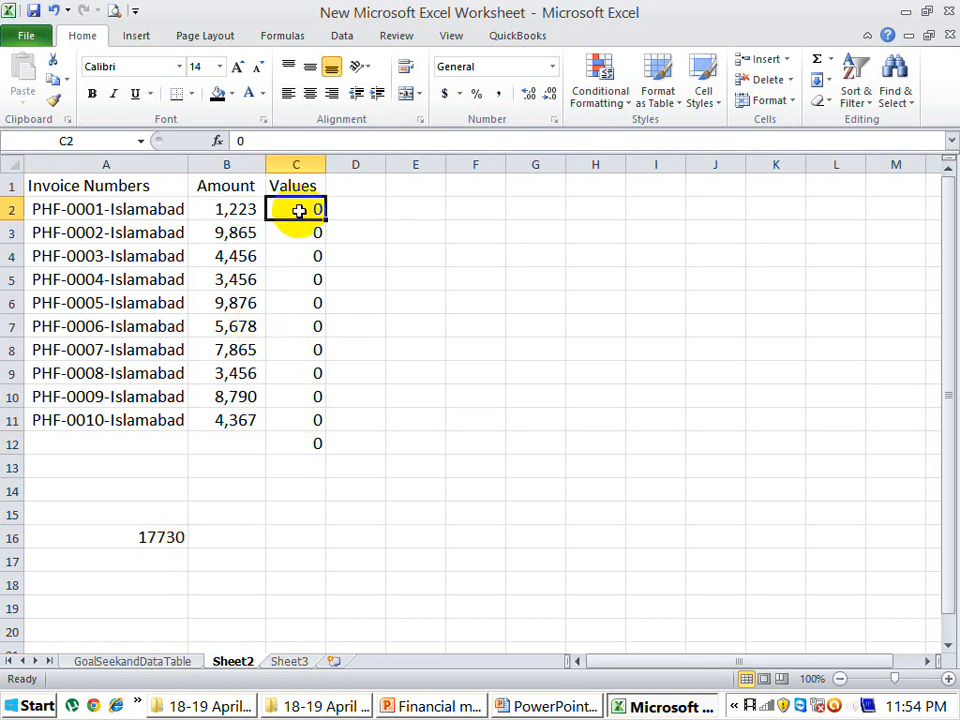
pyautogui.write('1')
pyautogui.press('Return')
pyautogui.press('Return')
pyautogui.press('Return')
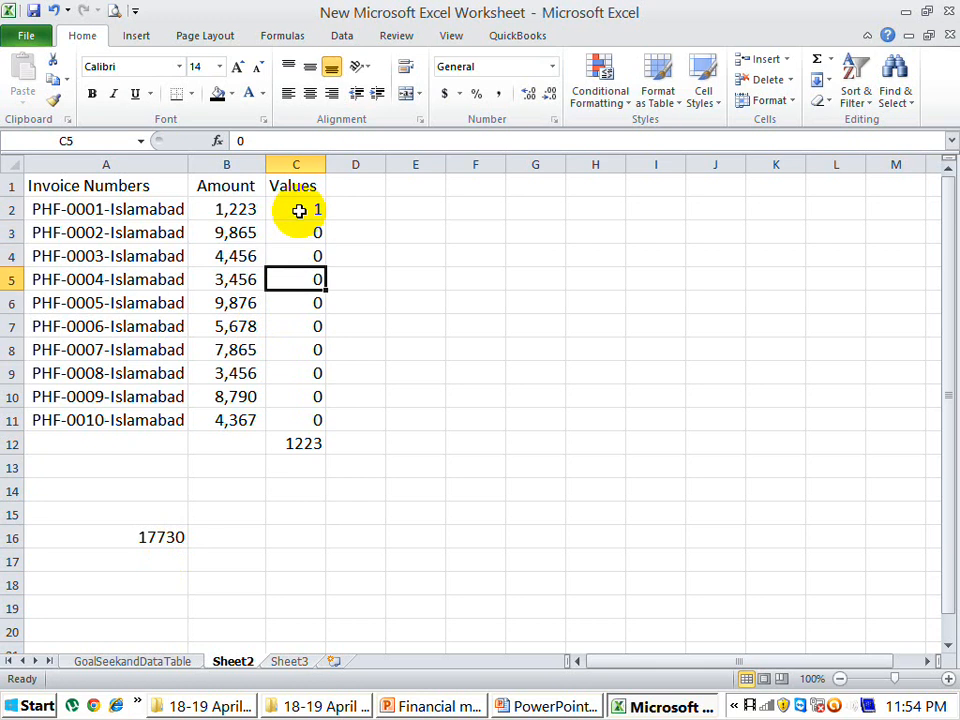
pyautogui.write('1')
pyautogui.press('Return')
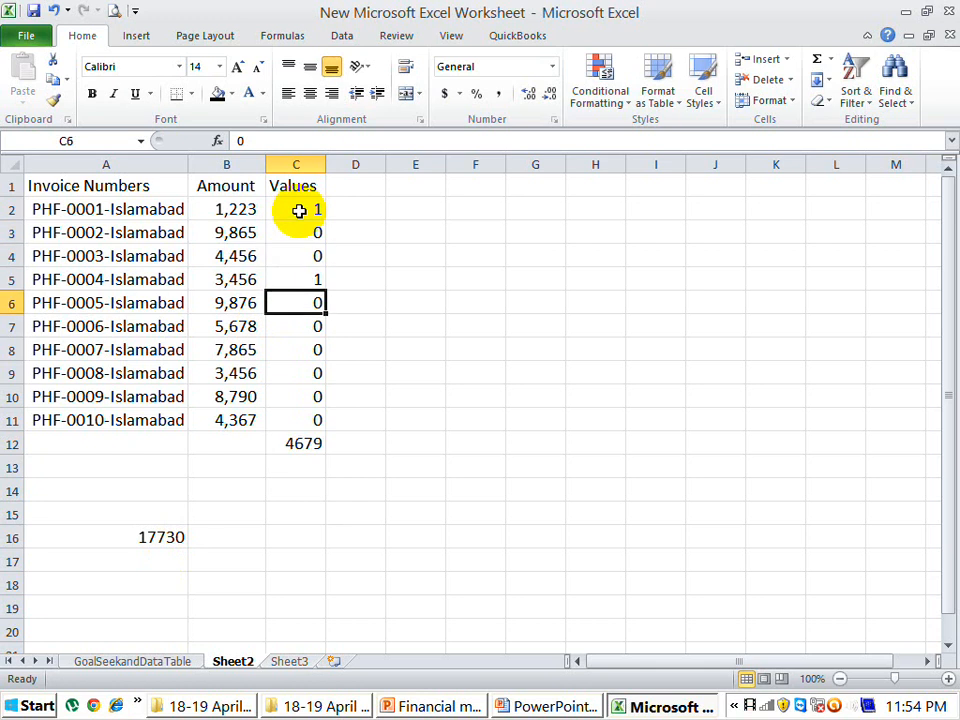
pyautogui.hotkey('ctrl', 'z')
pyautogui.hotkey('ctrl', 'z')
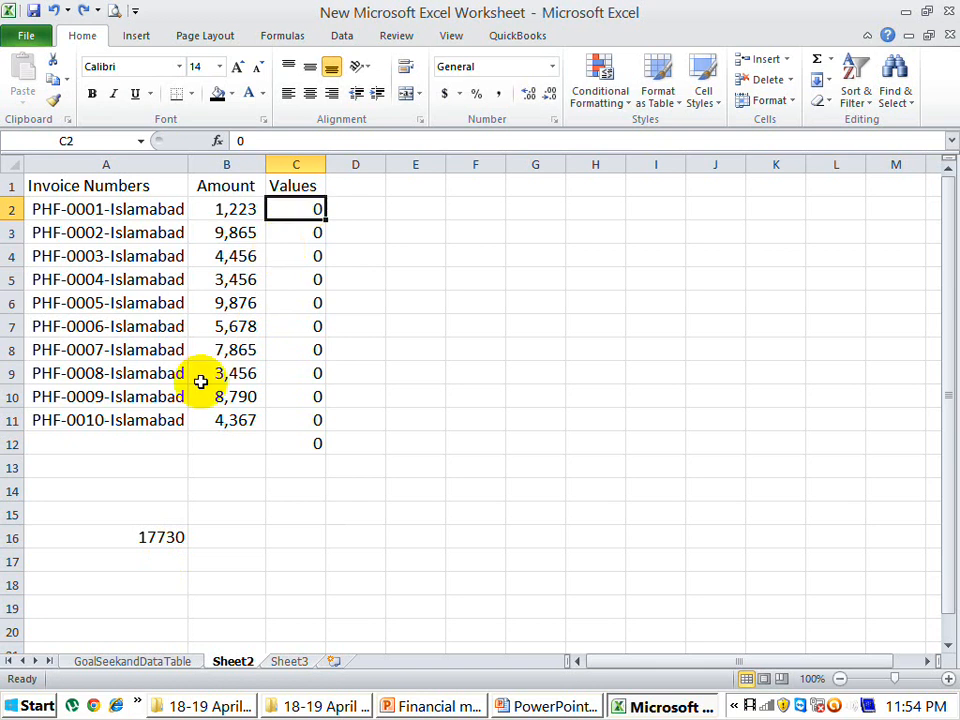
pyautogui.click(178, 538)
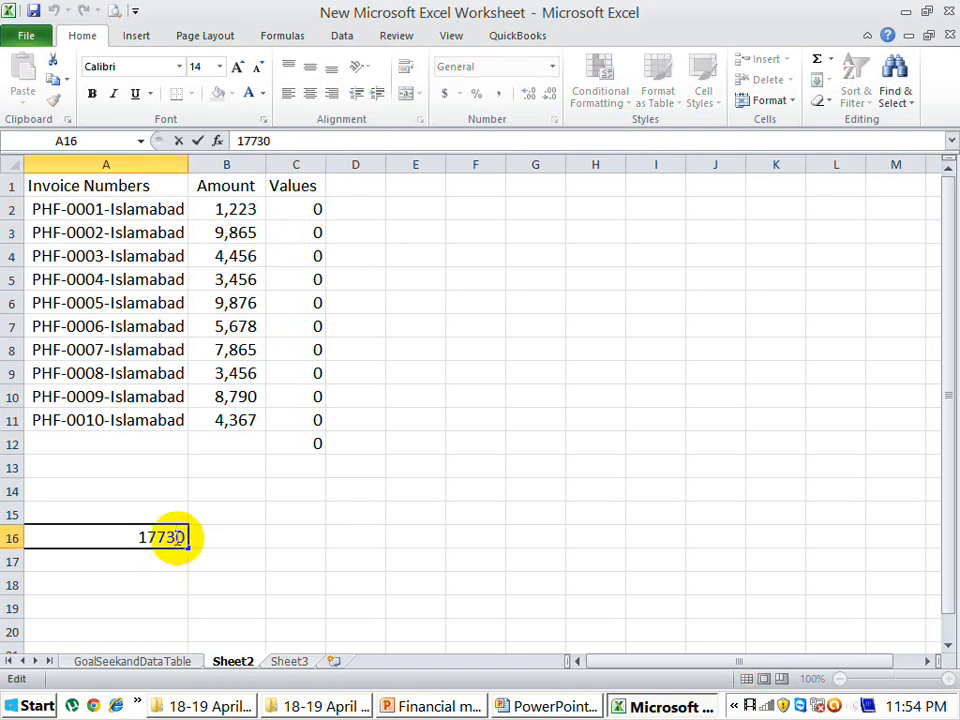
pyautogui.click(132, 569)
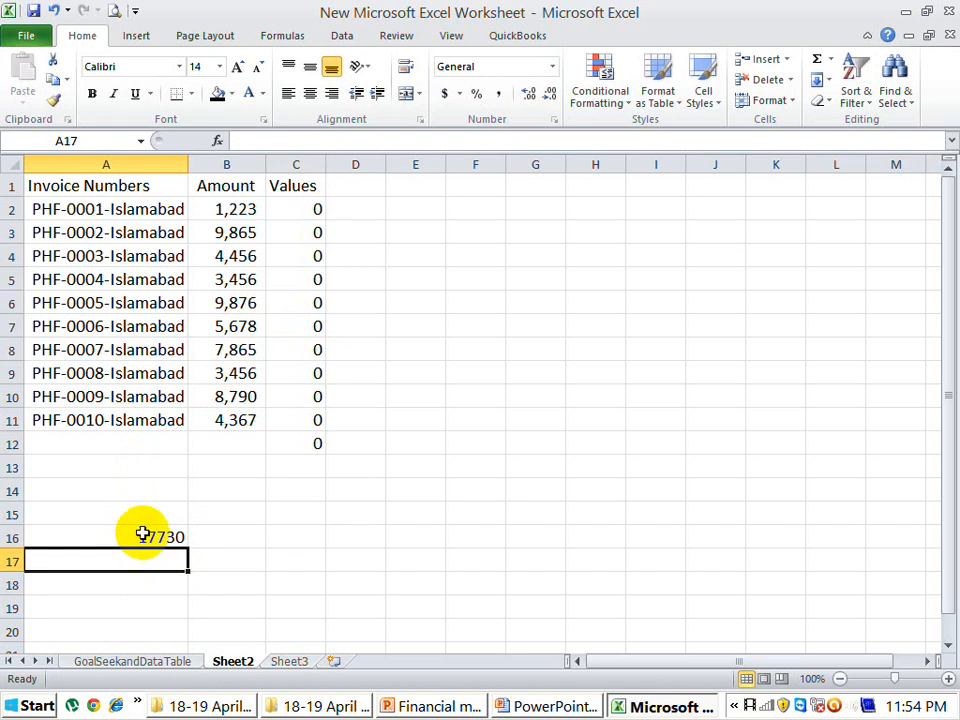
pyautogui.click(142, 536)
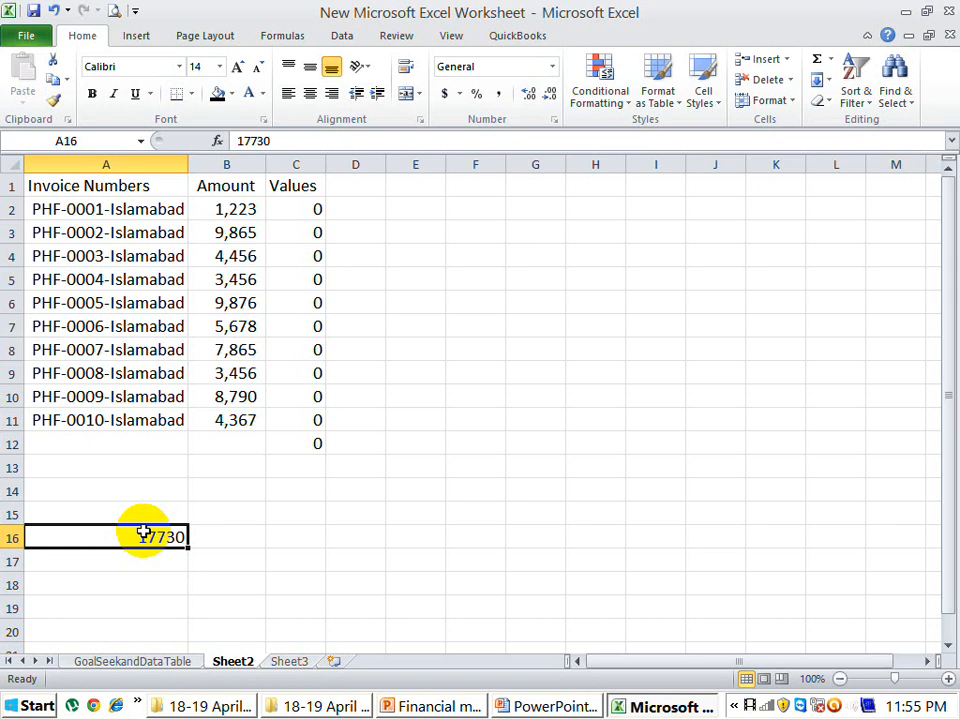
# Enable the Solver Add-in through the Excel add-ins options.
pyautogui.click(341, 40)
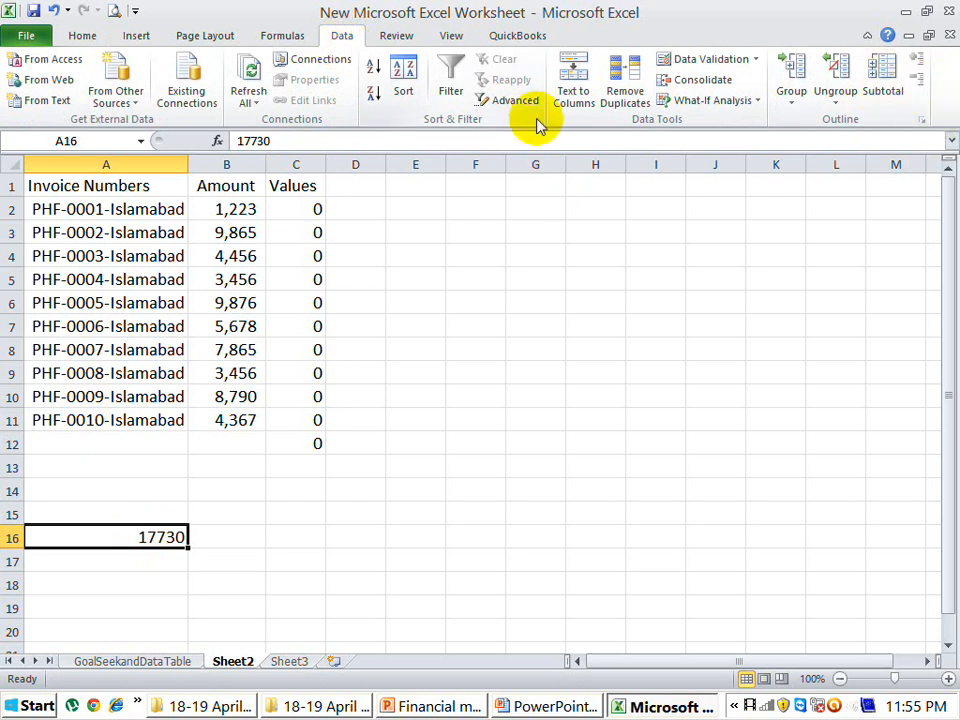
pyautogui.click(18, 36)
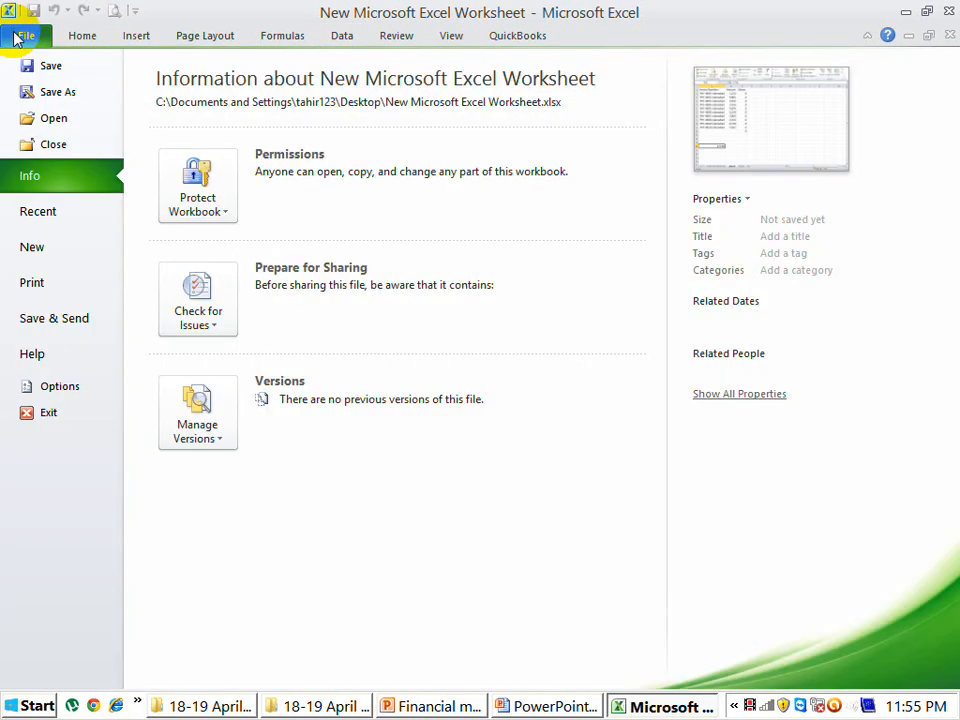
pyautogui.click(62, 392)
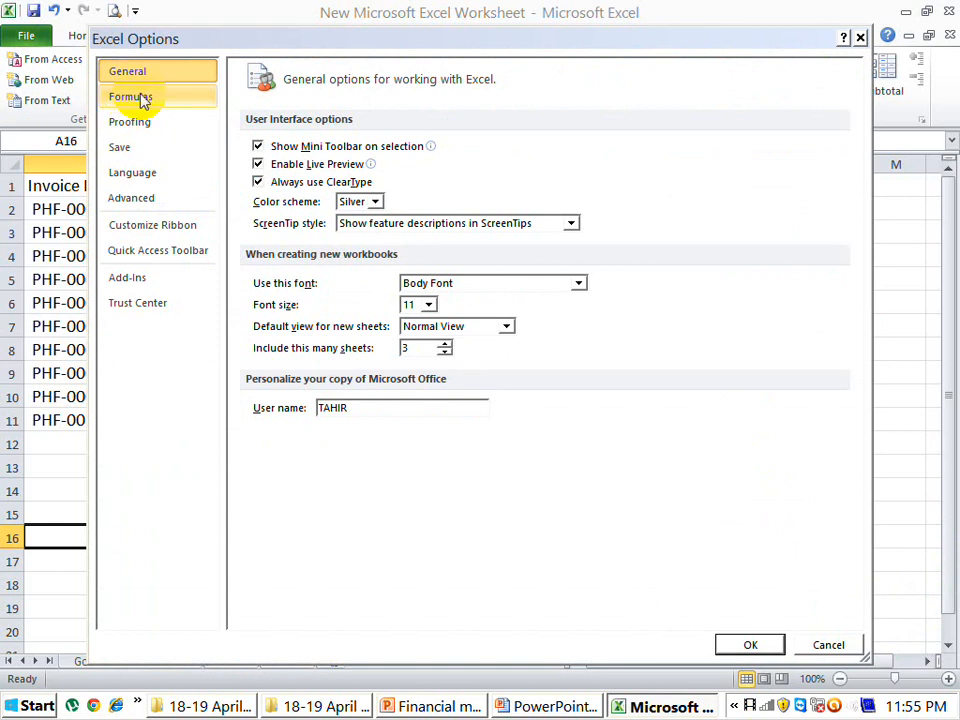
pyautogui.click(134, 282)
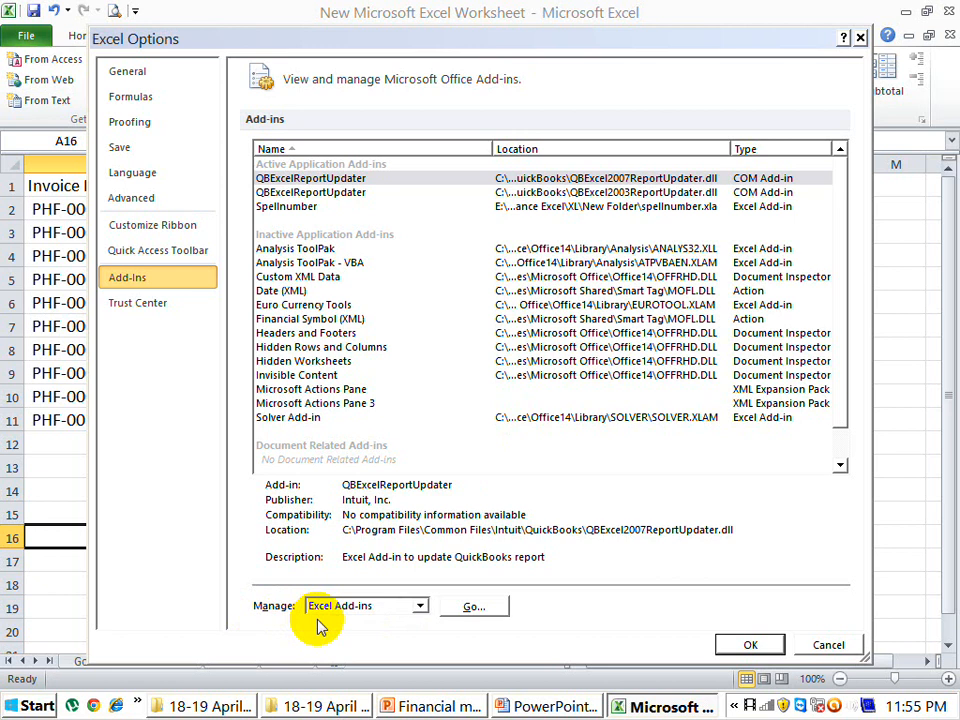
pyautogui.click(479, 607)
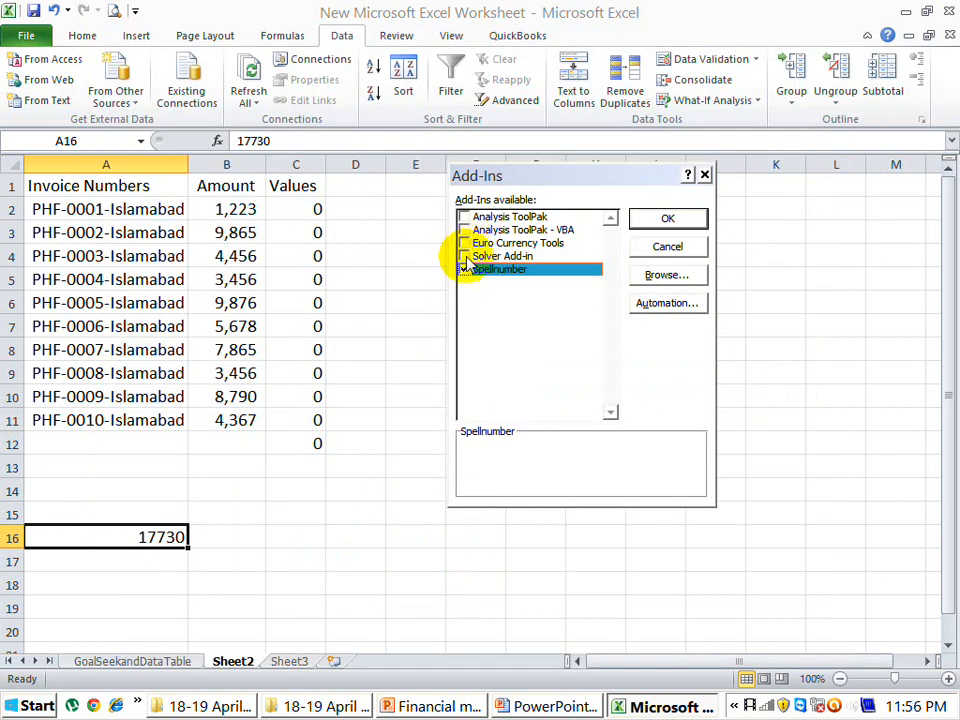
pyautogui.click(464, 256)
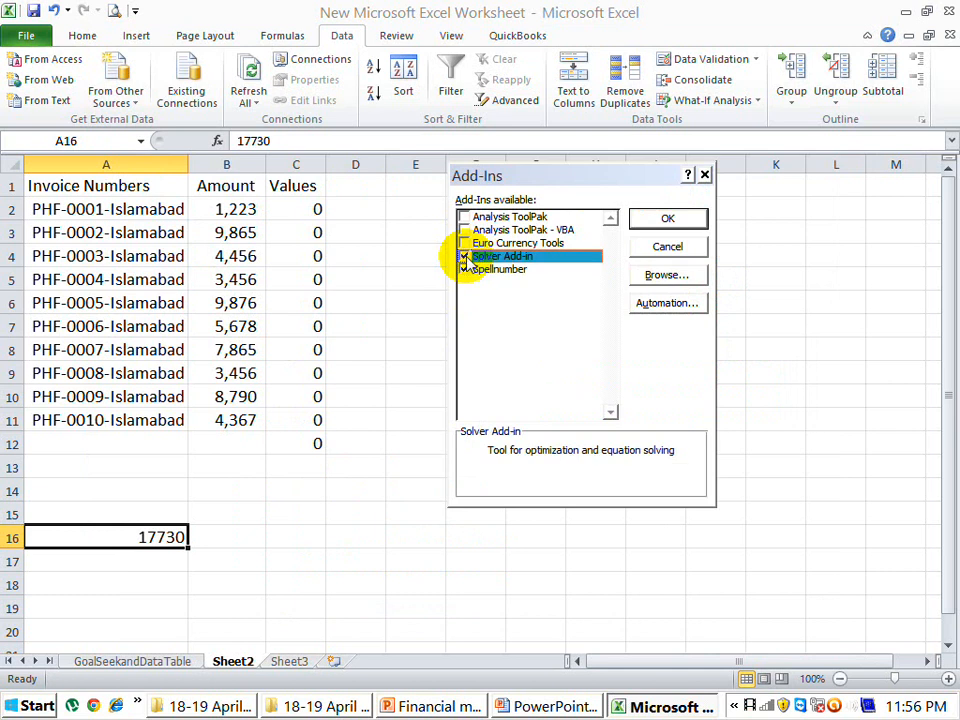
pyautogui.click(663, 225)
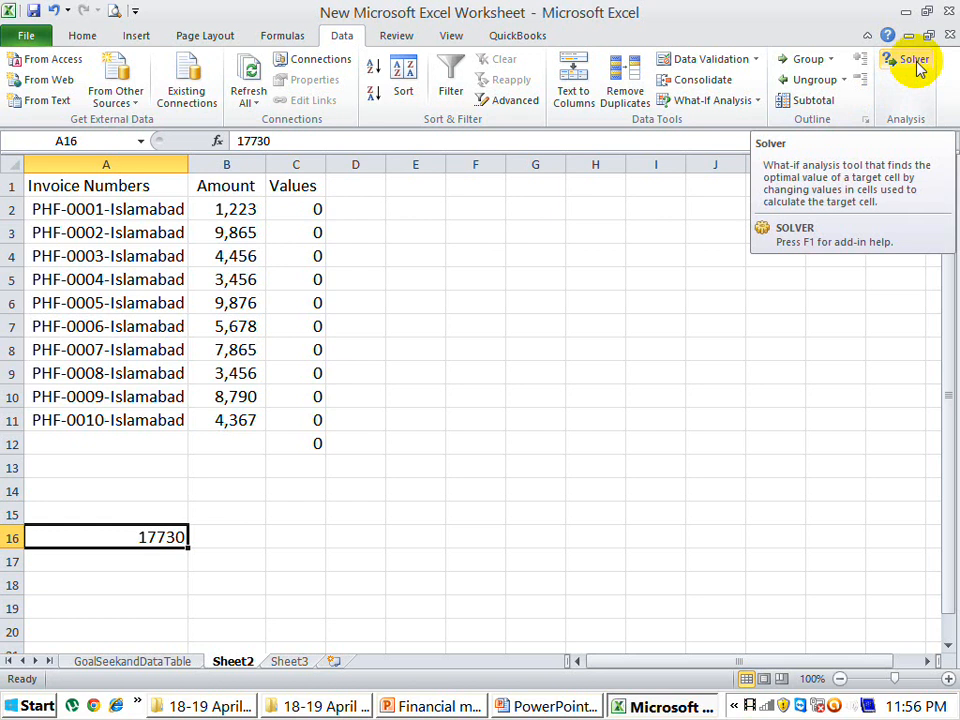
# Start Solver with C12 as the objective cell and set its target to a value of 17730.
pyautogui.click(302, 440)
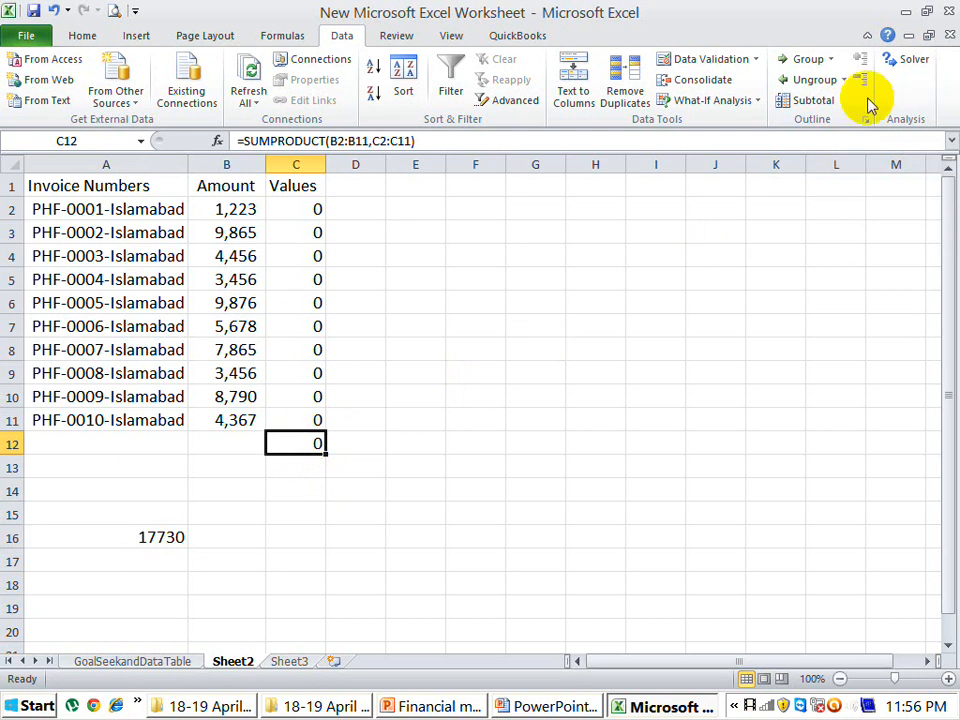
pyautogui.click(914, 62)
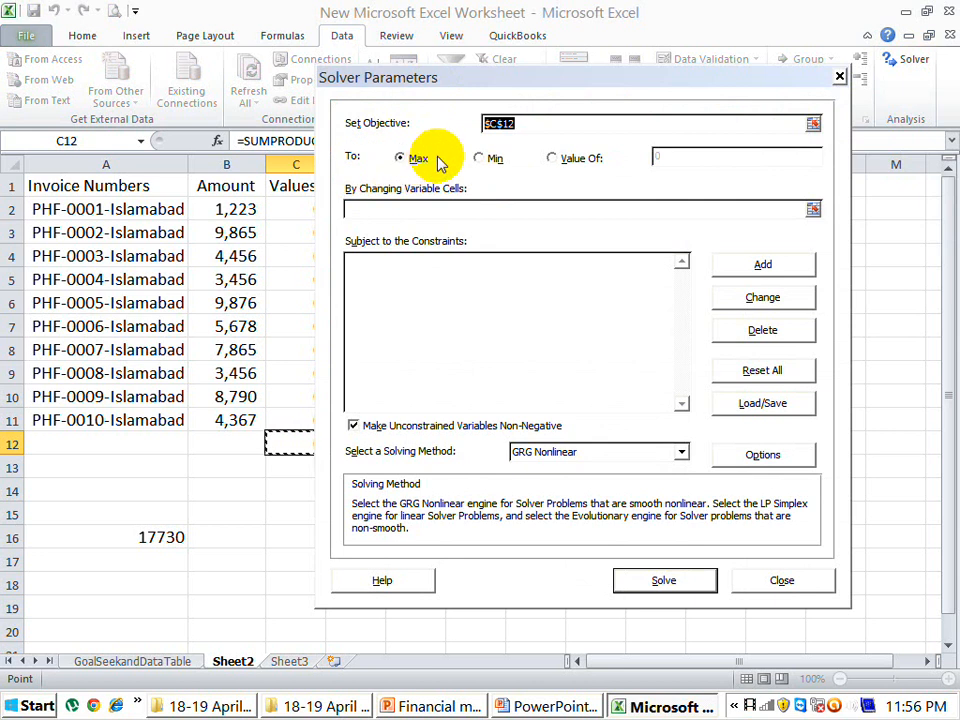
pyautogui.click(555, 161)
pyautogui.click(677, 154)
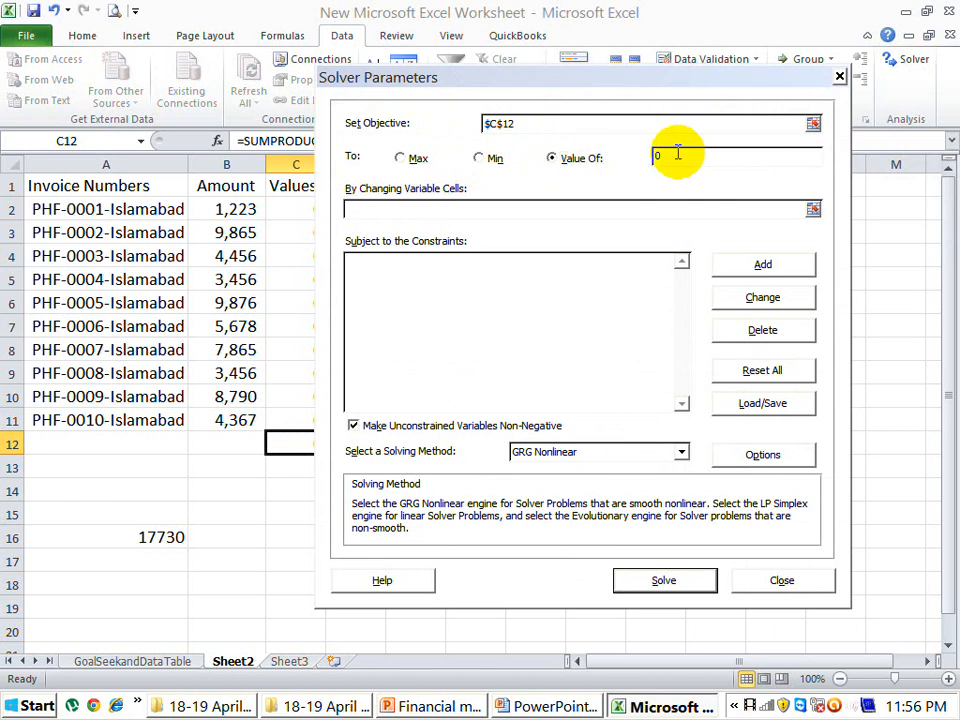
pyautogui.press('BackSpace')
pyautogui.write('7730')
# Set the Solver's variable cells to the Values range C2:C11 and start a new constraint.
pyautogui.click(508, 208)
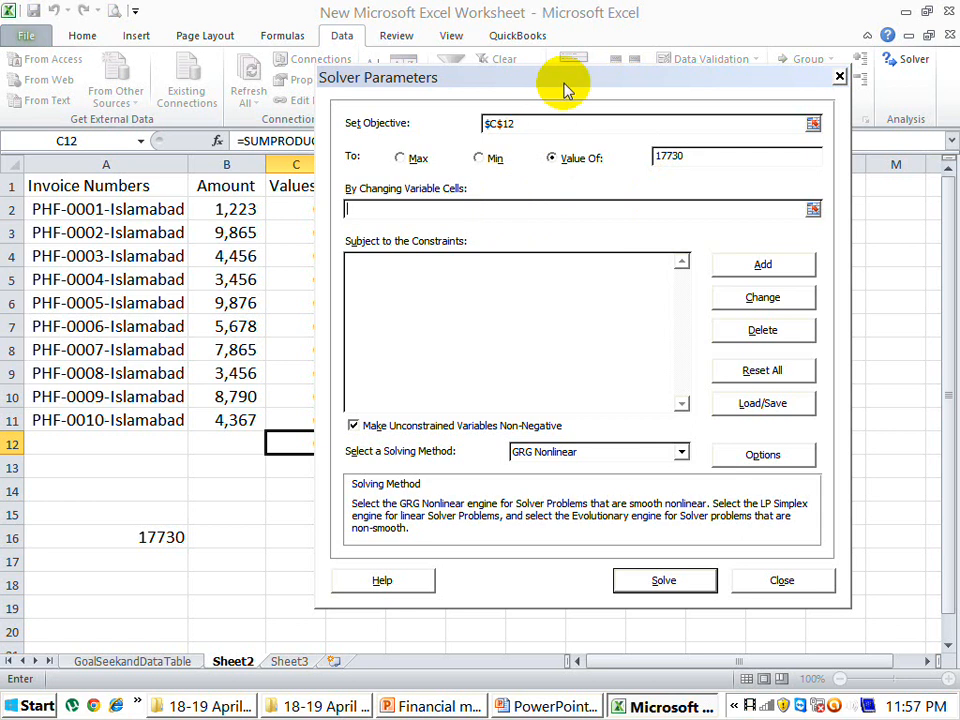
pyautogui.moveTo(567, 90); pyautogui.dragTo(726, 189)
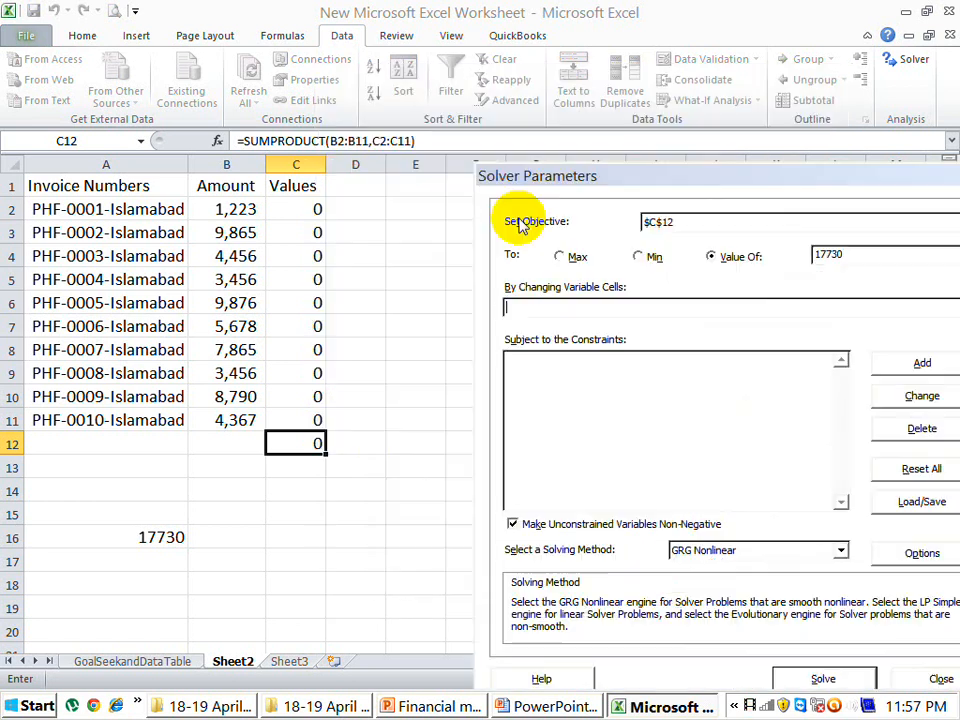
pyautogui.click(291, 212)
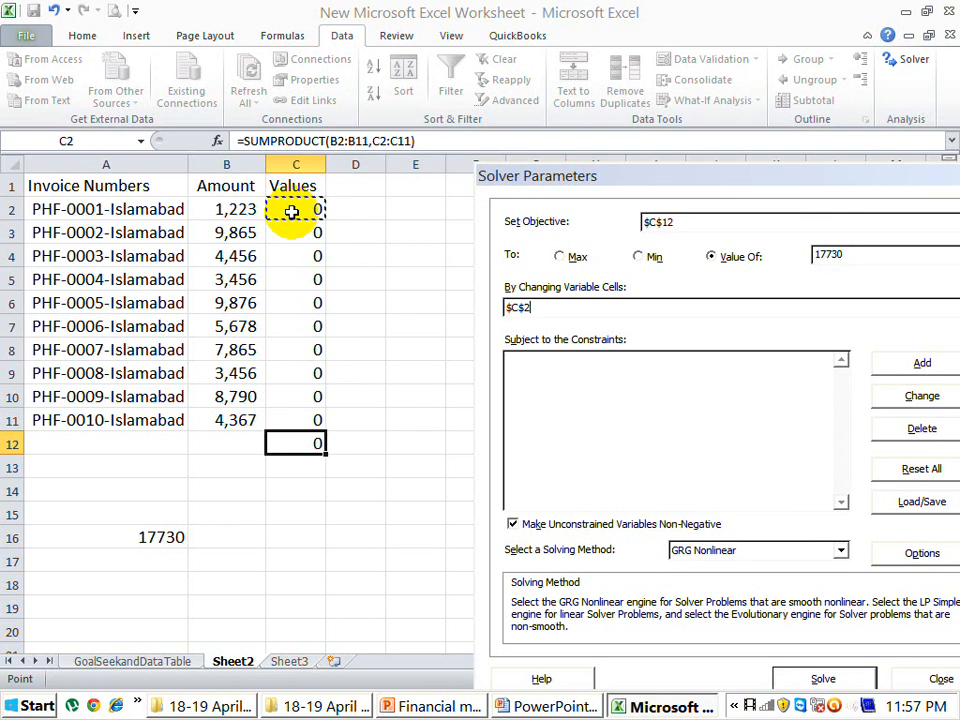
pyautogui.hotkey('ctrl', 'shift', 'Down')
pyautogui.hotkey('shift', 'Up')
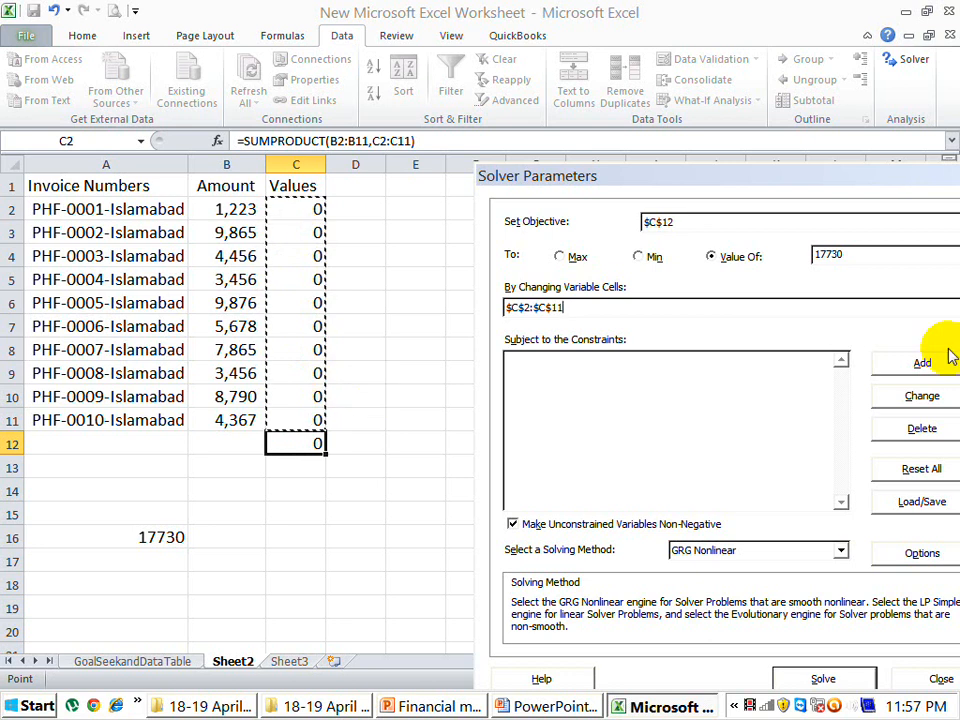
pyautogui.click(921, 362)
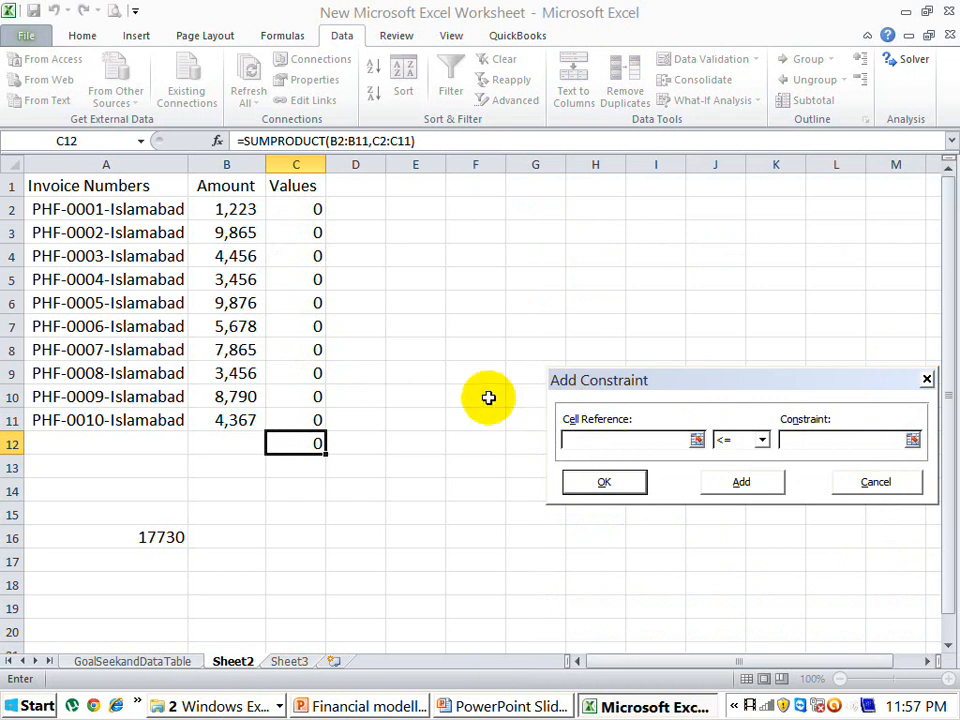
pyautogui.click(316, 209)
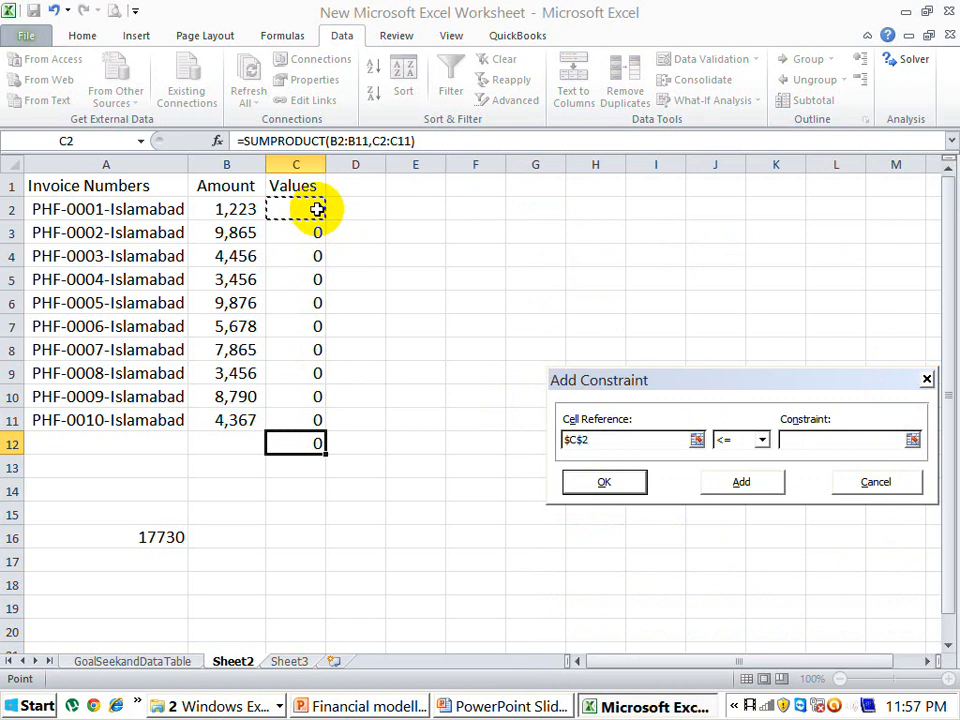
pyautogui.press('Return')
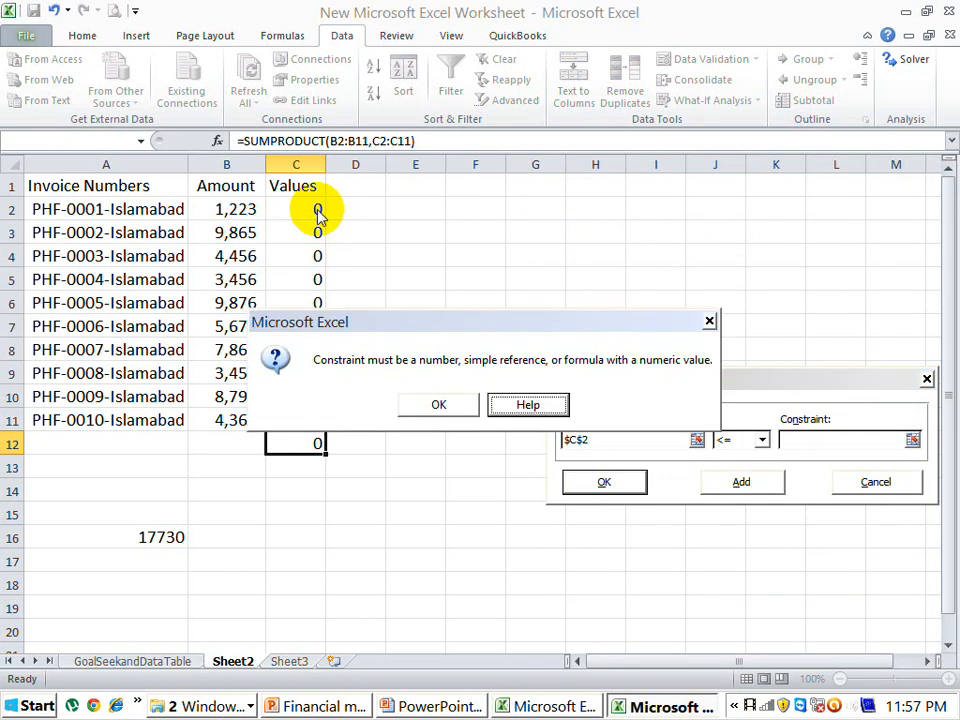
pyautogui.press('Escape')
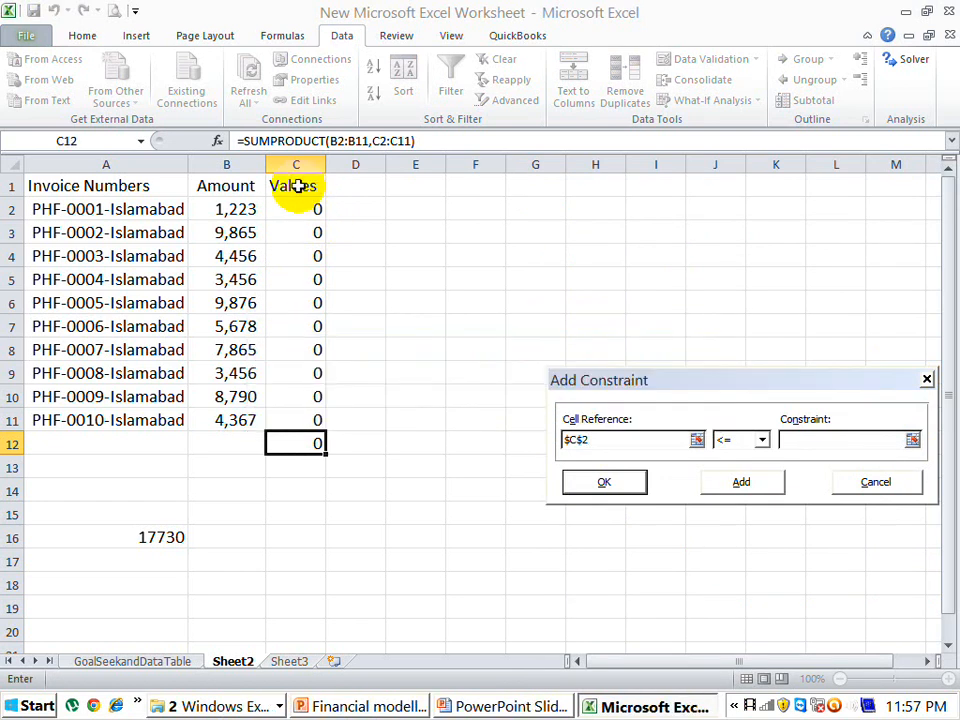
pyautogui.doubleClick(624, 451)
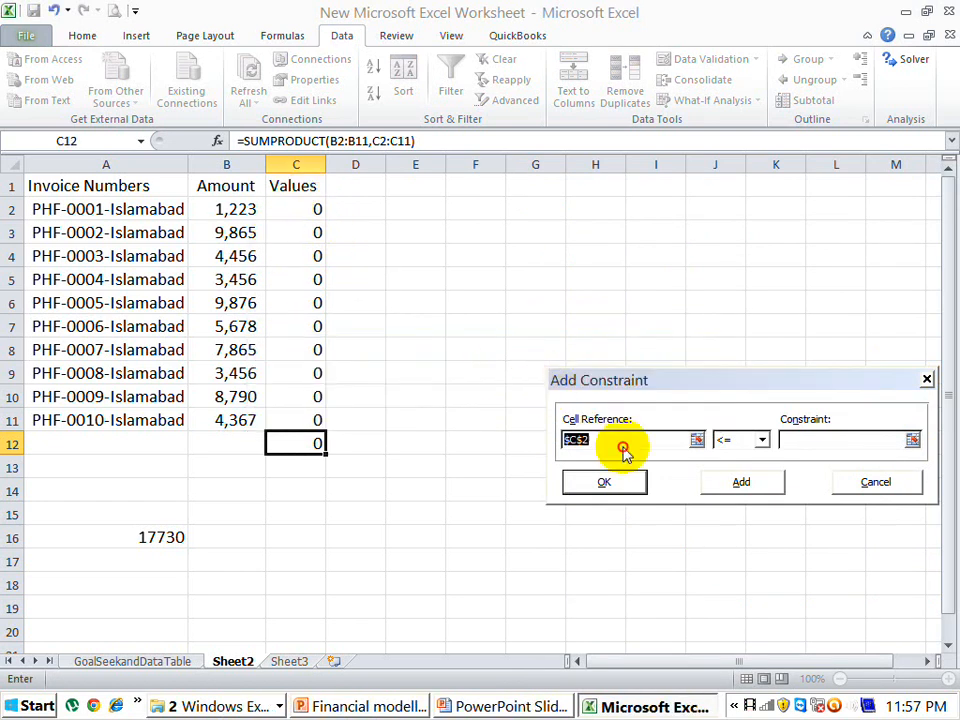
pyautogui.press('BackSpace')
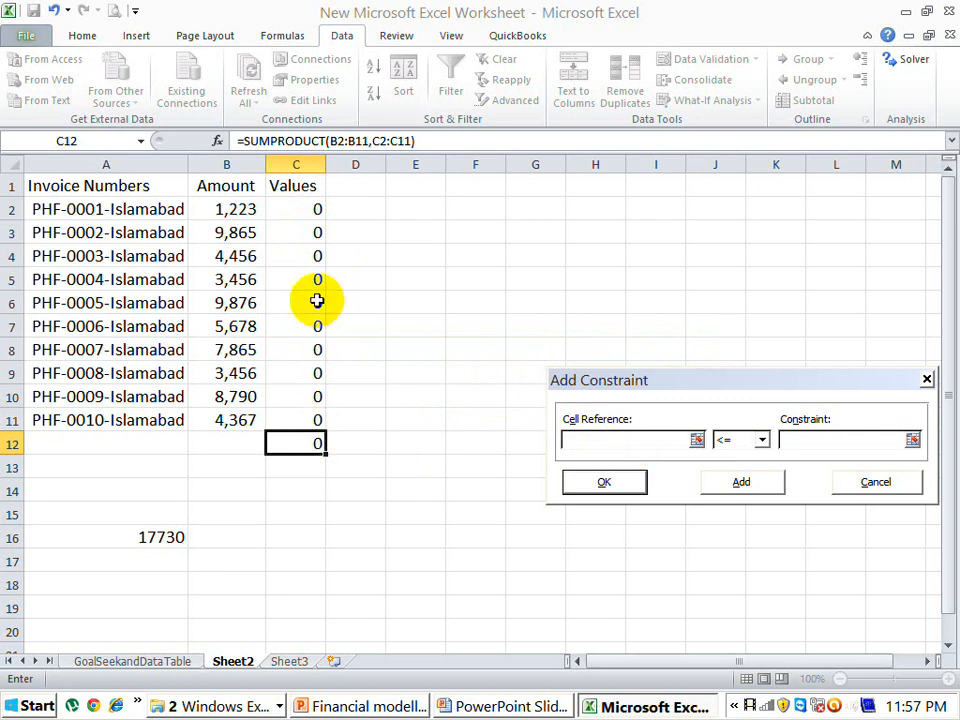
pyautogui.click(305, 210)
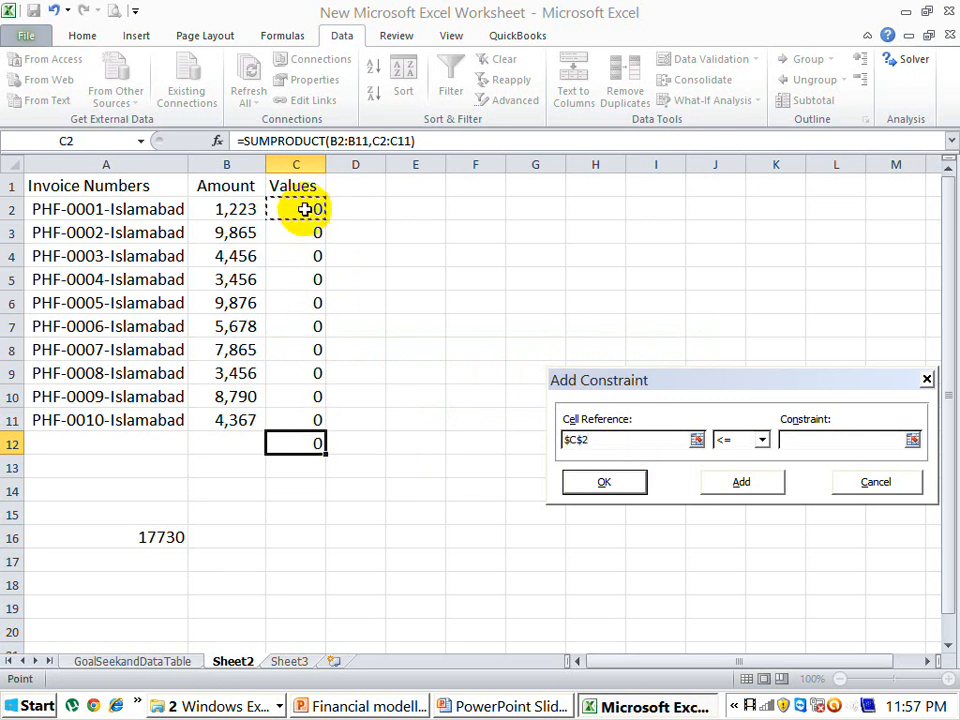
pyautogui.press('Down')
pyautogui.press('Down')
pyautogui.press('Return')
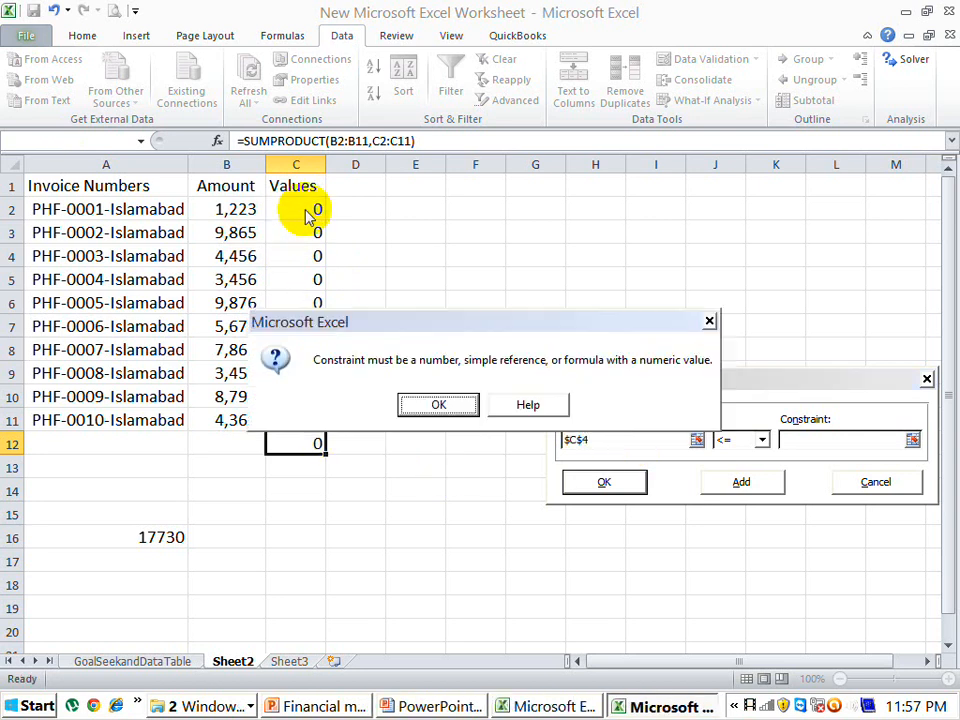
pyautogui.press('Tab')
pyautogui.press('Tab')
pyautogui.press('Return')
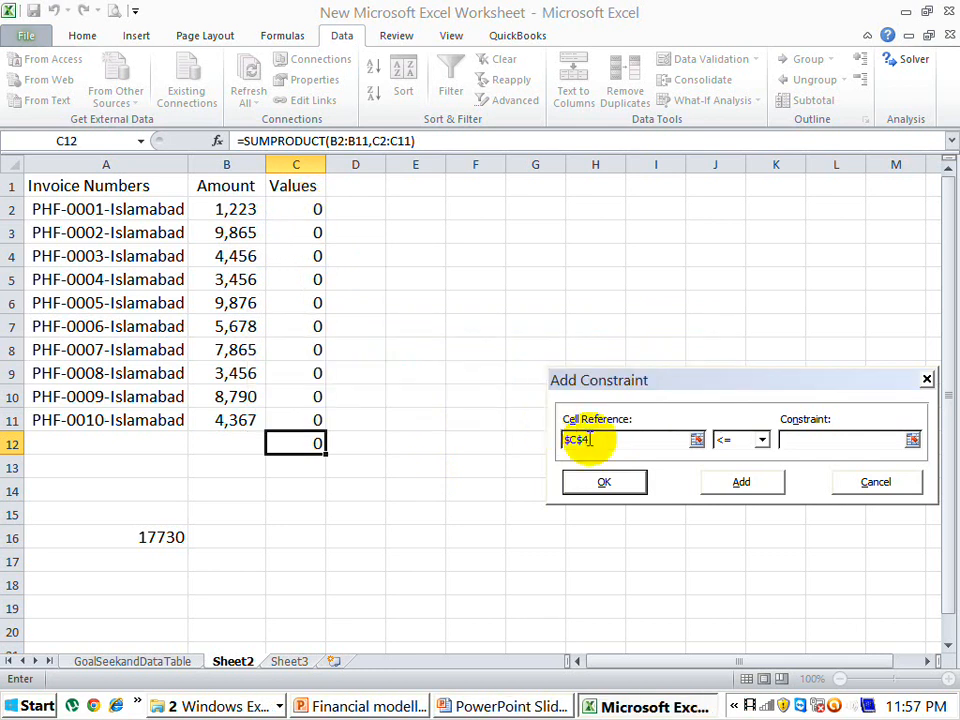
pyautogui.press('BackSpace')
pyautogui.press('BackSpace')
pyautogui.press('BackSpace')
pyautogui.press('BackSpace')
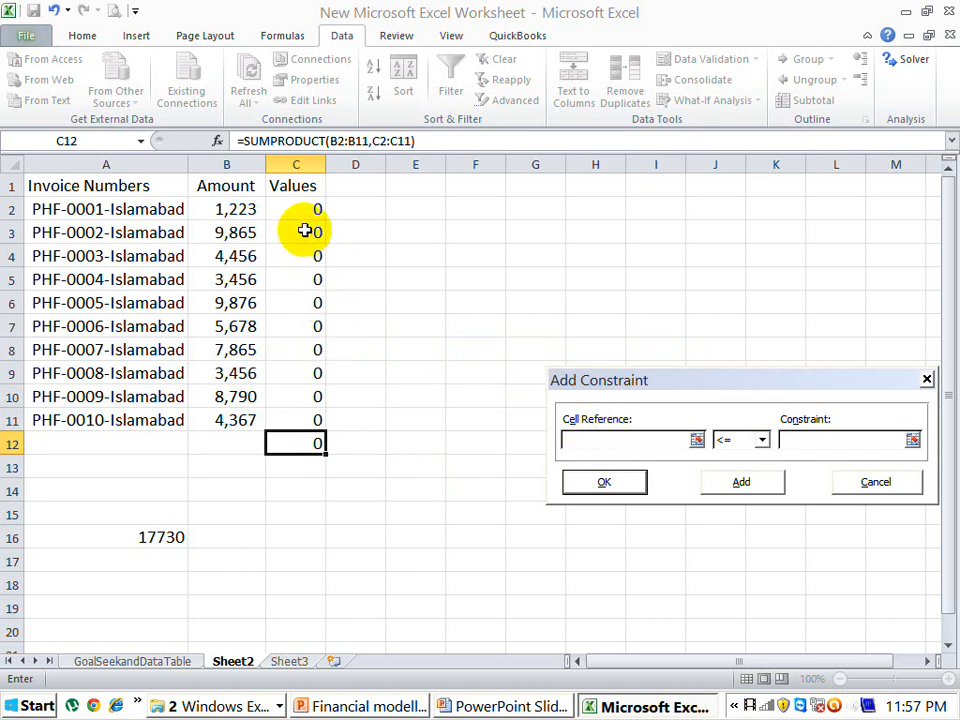
# Add a constraint that restricts the Values cells C2:C11 to binary (bin).
pyautogui.moveTo(311, 210); pyautogui.dragTo(311, 410)
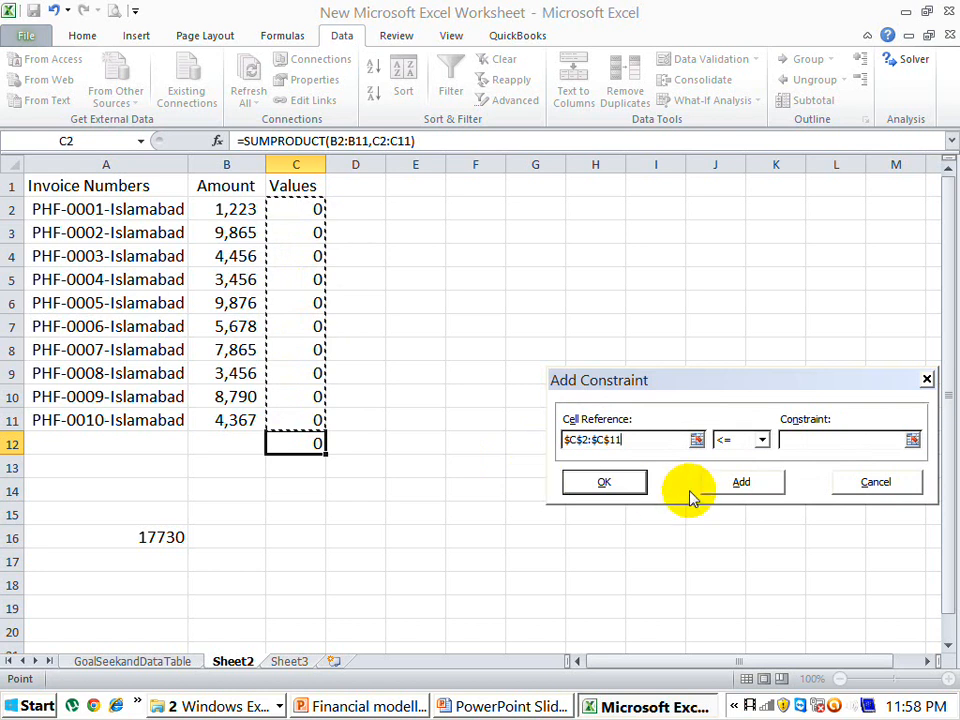
pyautogui.click(764, 441)
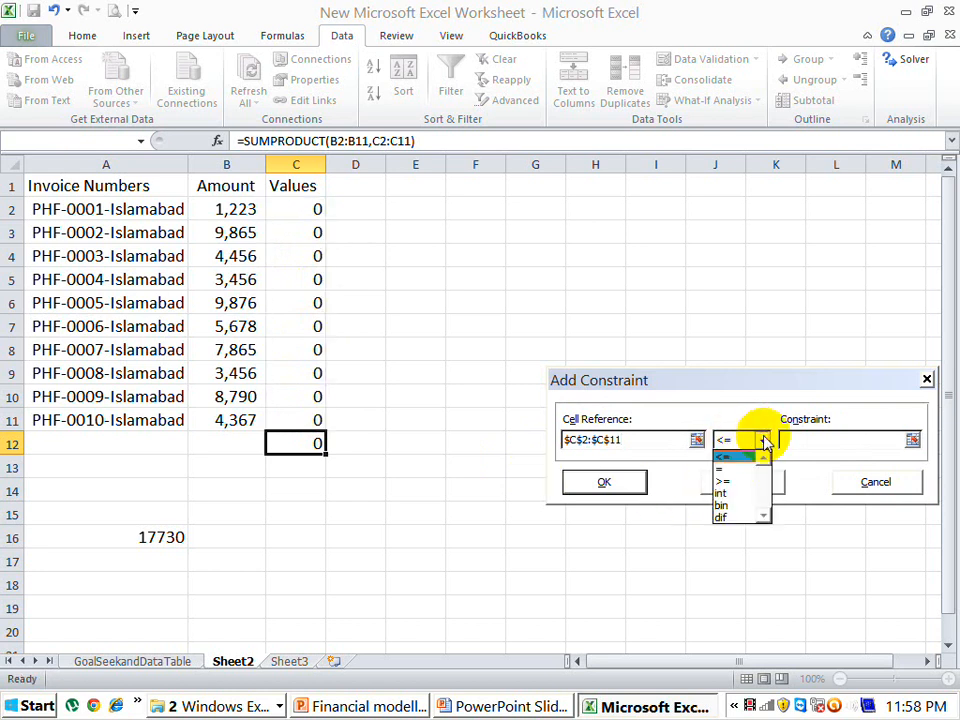
pyautogui.click(744, 512)
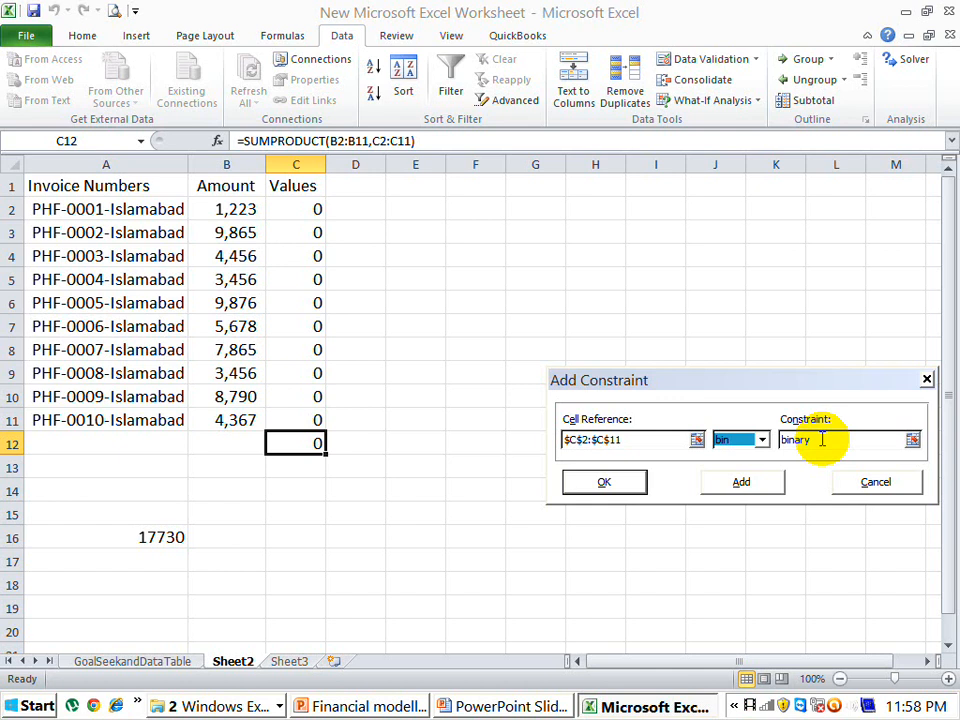
pyautogui.click(606, 484)
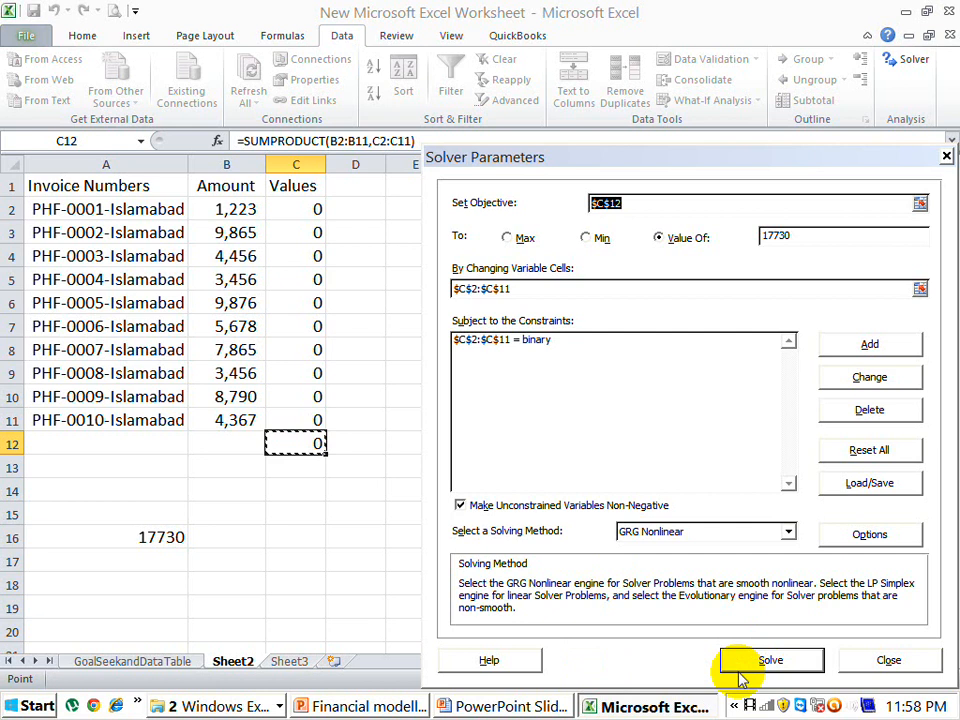
# Solve the model and keep the Solver solution in the sheet.
pyautogui.click(767, 660)
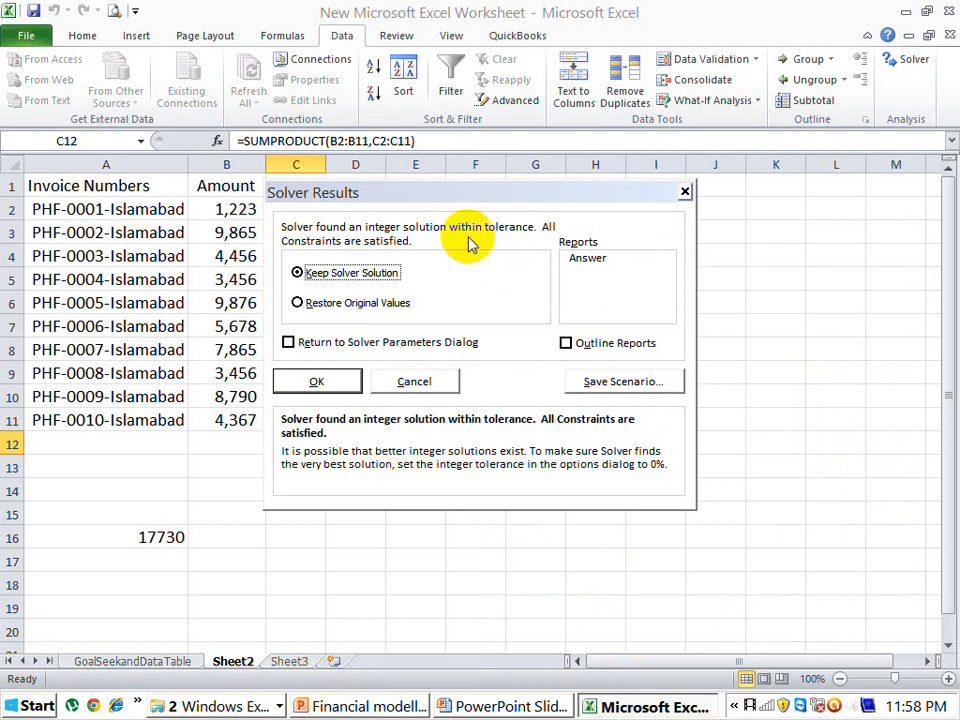
pyautogui.moveTo(490, 203); pyautogui.dragTo(695, 231)
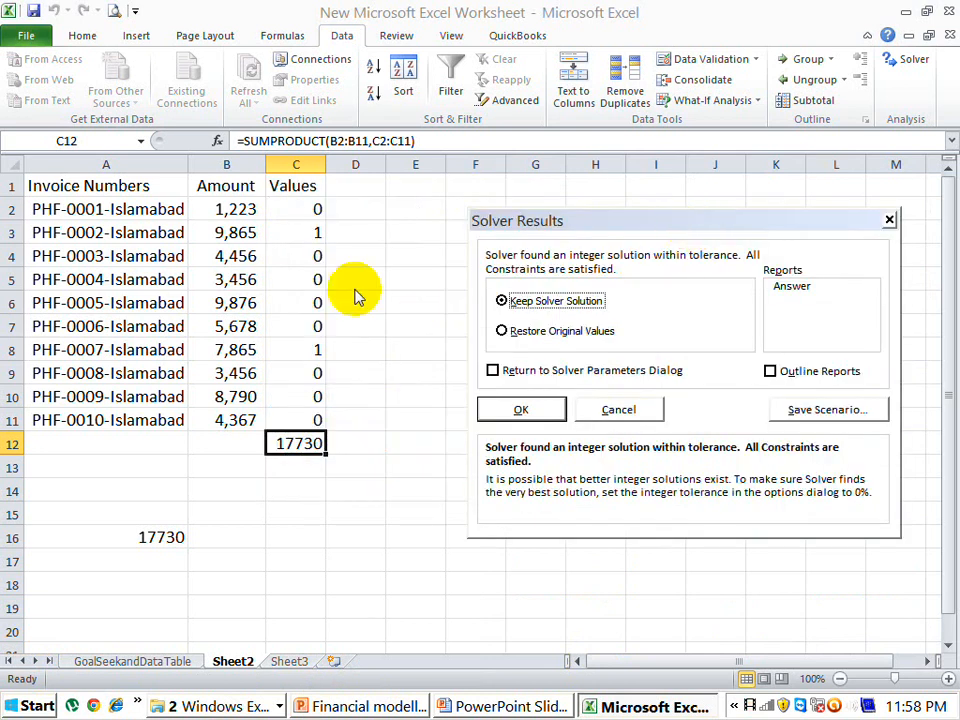
pyautogui.click(518, 411)
# Highlight the row of invoice PHF-0002-Islamabad, cells A3:C3, with a yellow fill.
pyautogui.click(314, 234)
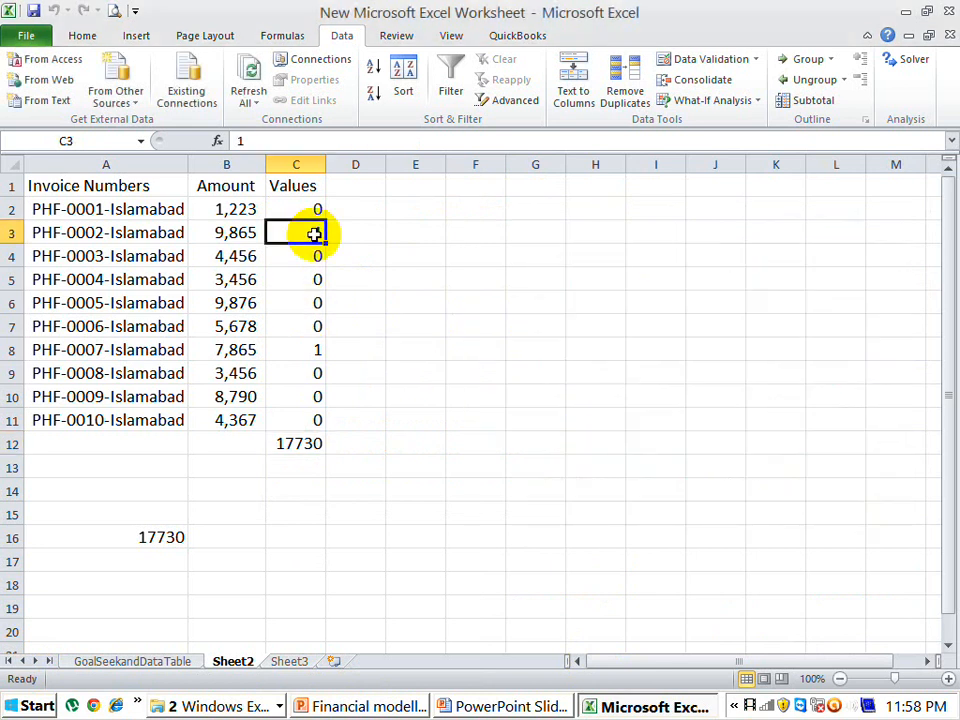
pyautogui.press('Left')
pyautogui.press('Left')
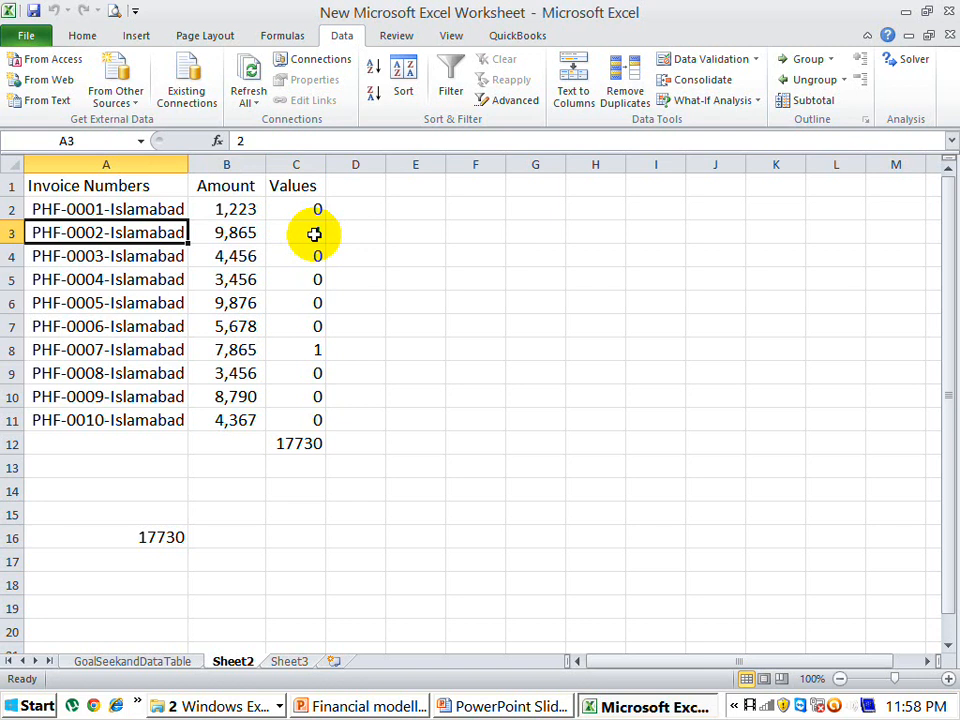
pyautogui.hotkey('shift', 'Right')
pyautogui.hotkey('shift', 'Right')
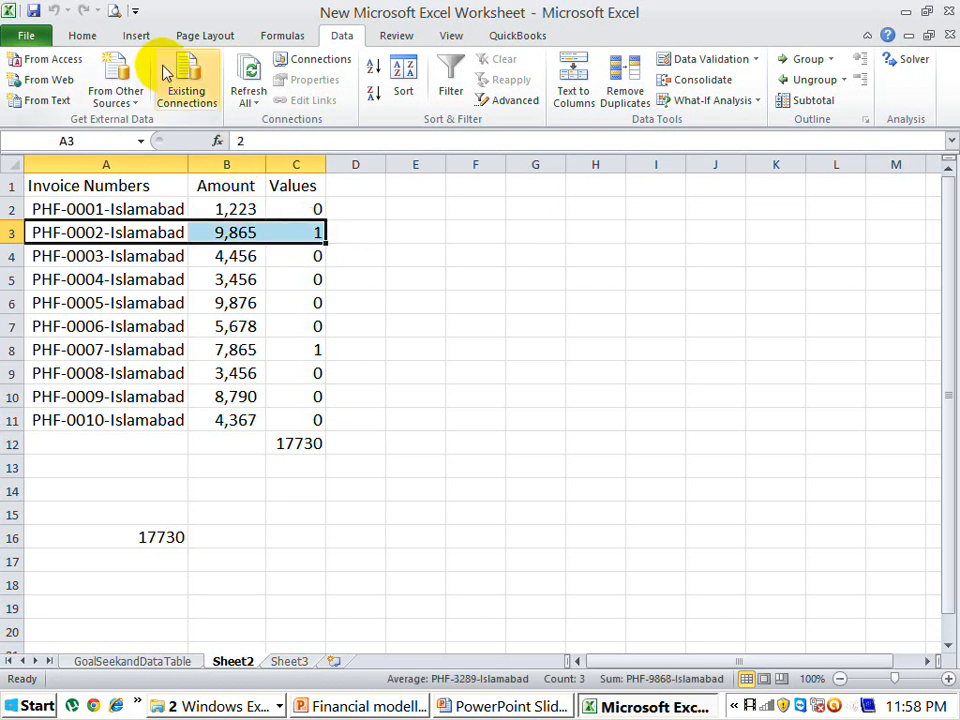
pyautogui.click(84, 36)
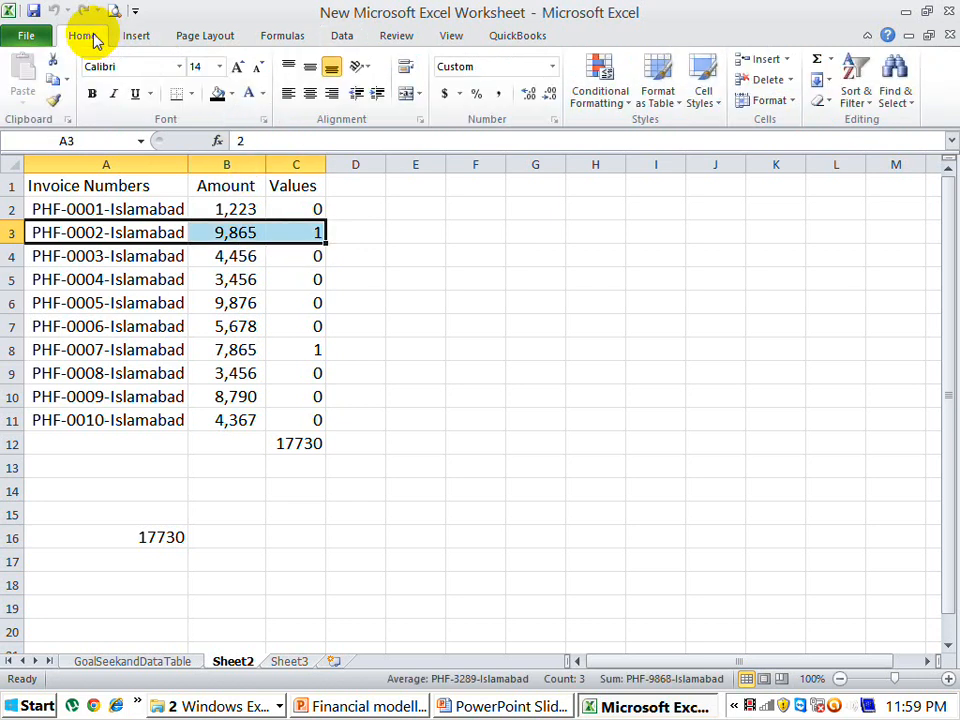
pyautogui.click(233, 93)
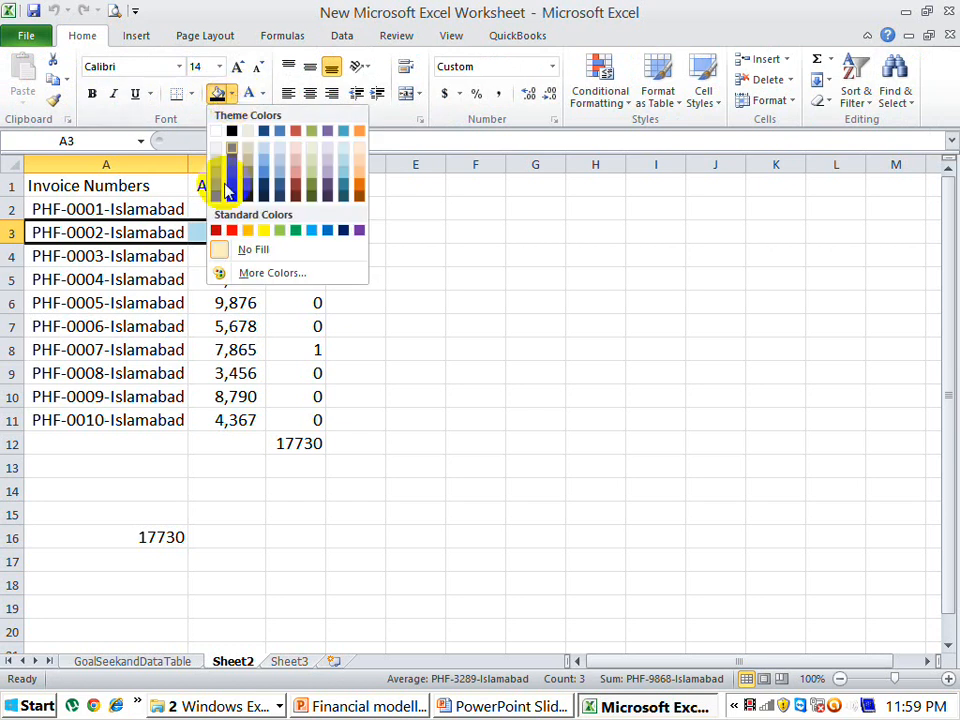
pyautogui.click(261, 233)
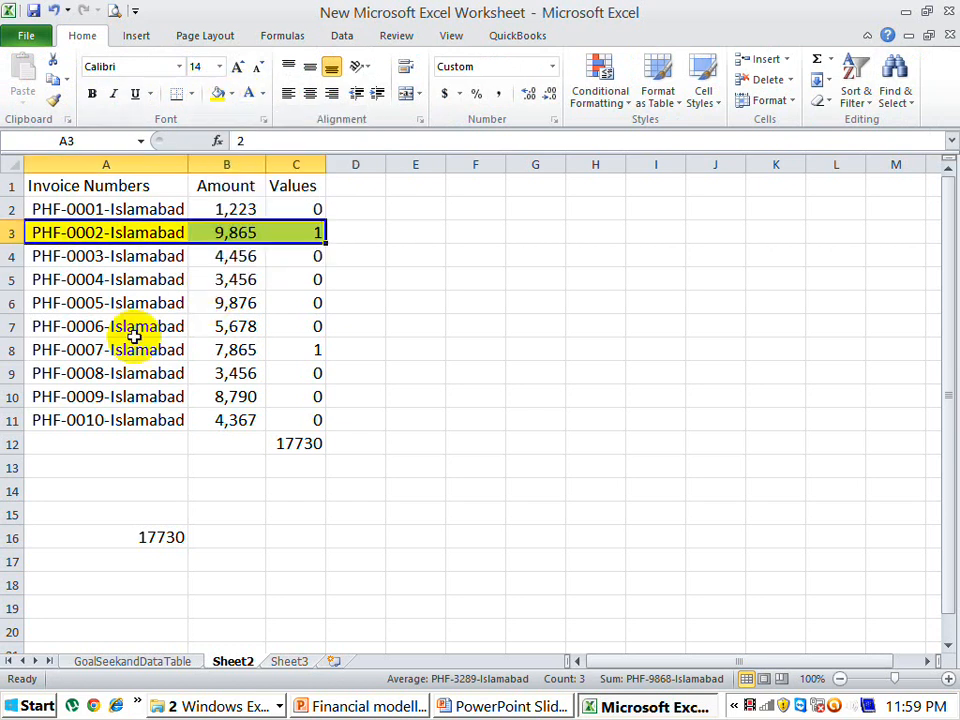
# Highlight the row of invoice PHF-0007-Islamabad, cells A8:C8, with a yellow fill and apply bold.
pyautogui.click(80, 347)
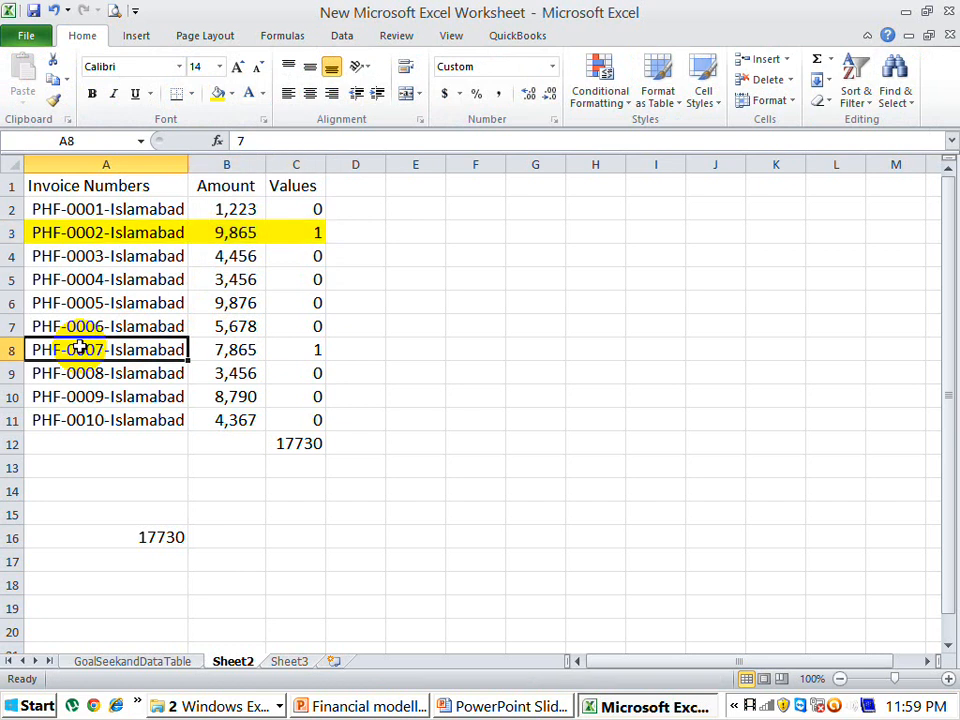
pyautogui.hotkey('shift', 'space')
pyautogui.hotkey('shift', 'Down')
pyautogui.hotkey('shift', 'Down')
pyautogui.hotkey('shift', 'Down')
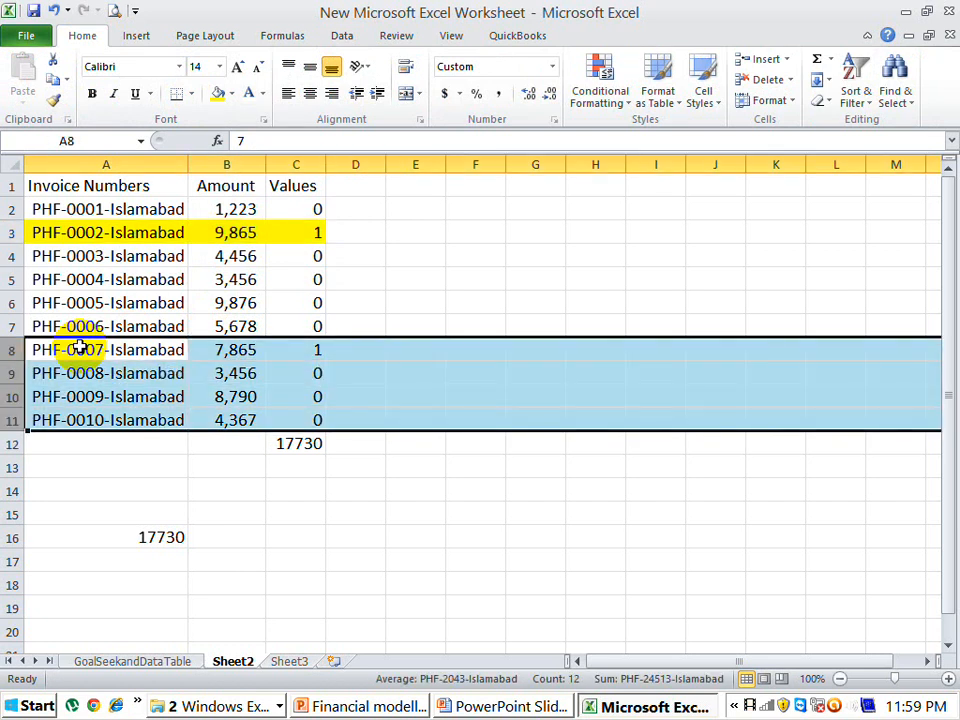
pyautogui.press('Up')
pyautogui.press('Down')
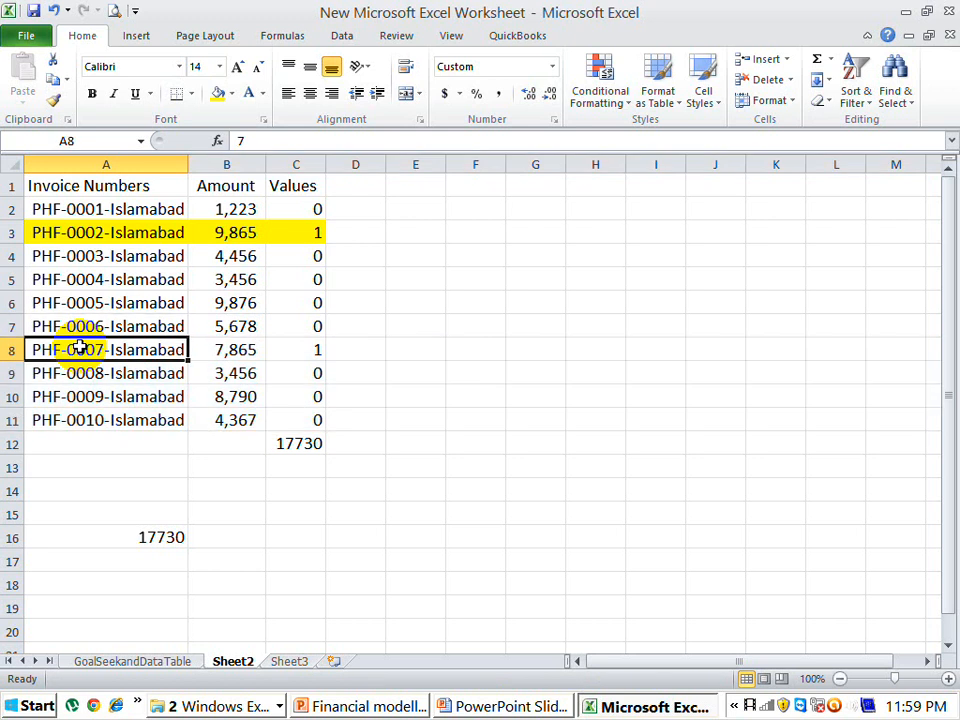
pyautogui.hotkey('shift', 'Right')
pyautogui.hotkey('shift', 'Right')
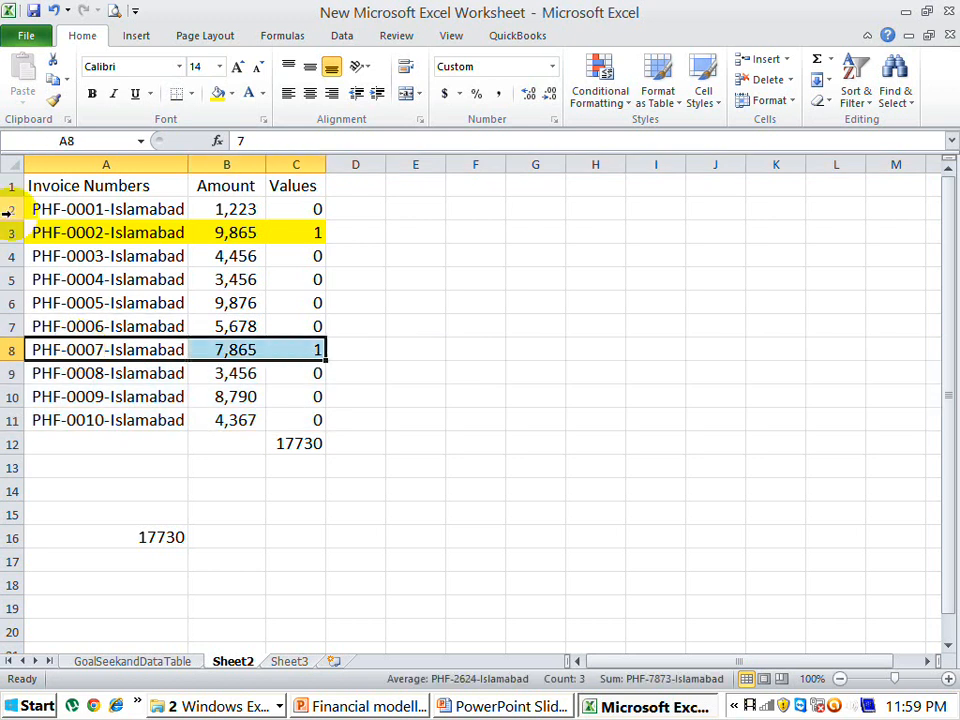
pyautogui.click(217, 94)
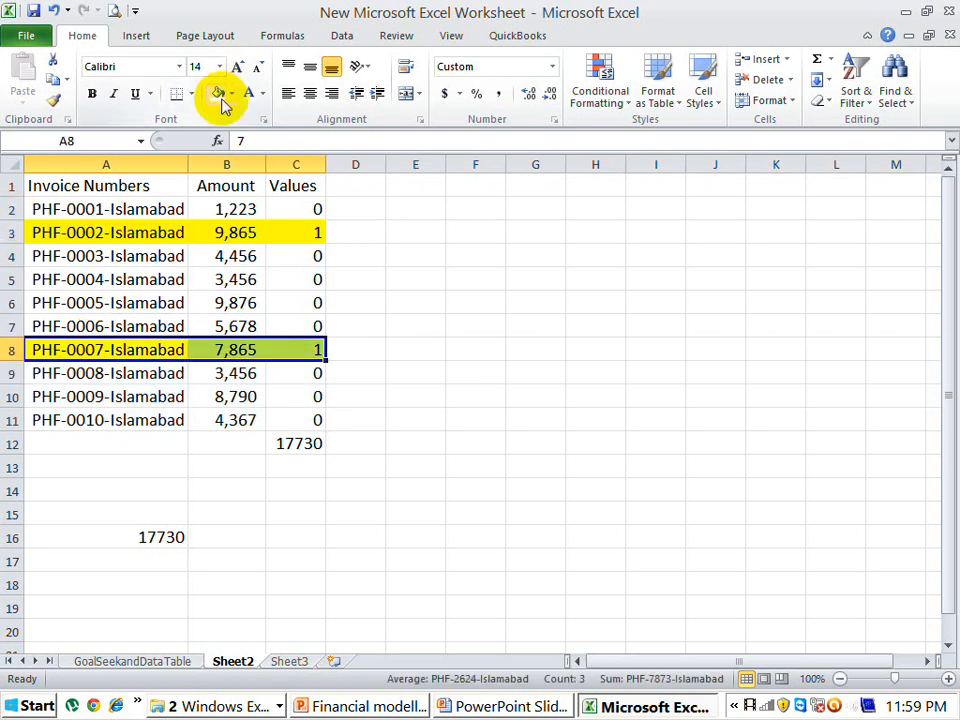
pyautogui.click(92, 94)
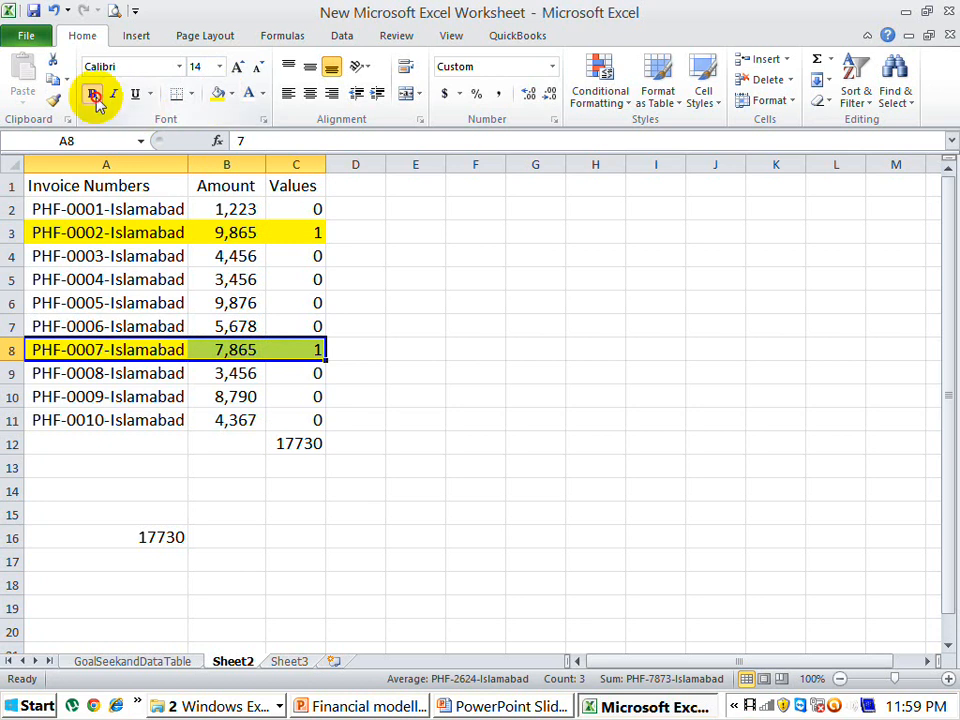
# Apply bold to the row of invoice PHF-0002-Islamabad, cells A3:C3.
pyautogui.click(86, 231)
pyautogui.moveTo(86, 231); pyautogui.dragTo(296, 232)
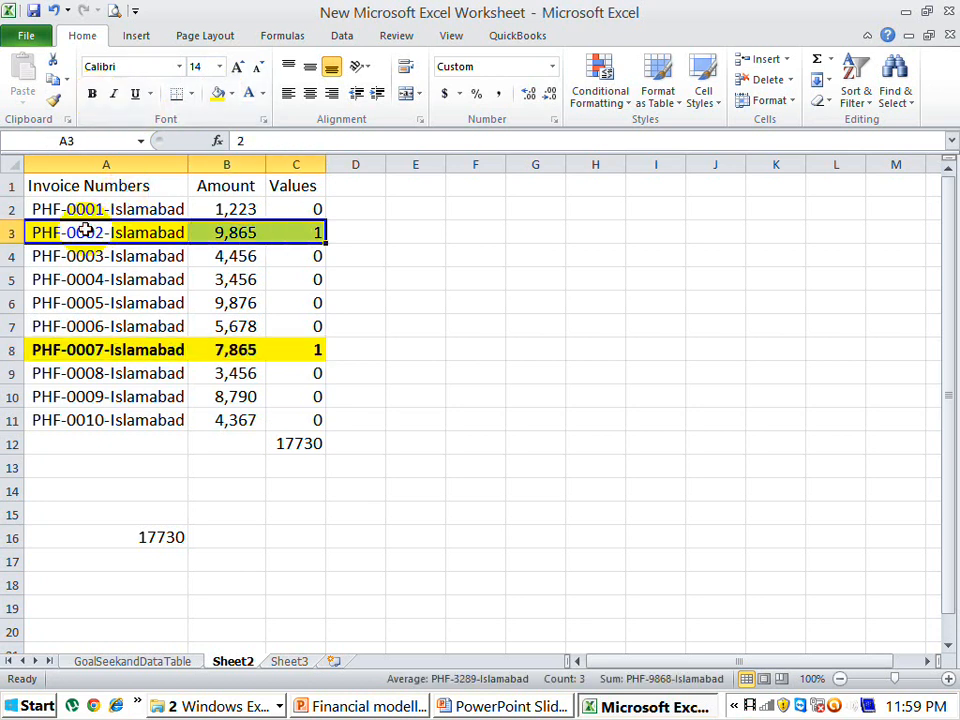
pyautogui.click(92, 94)
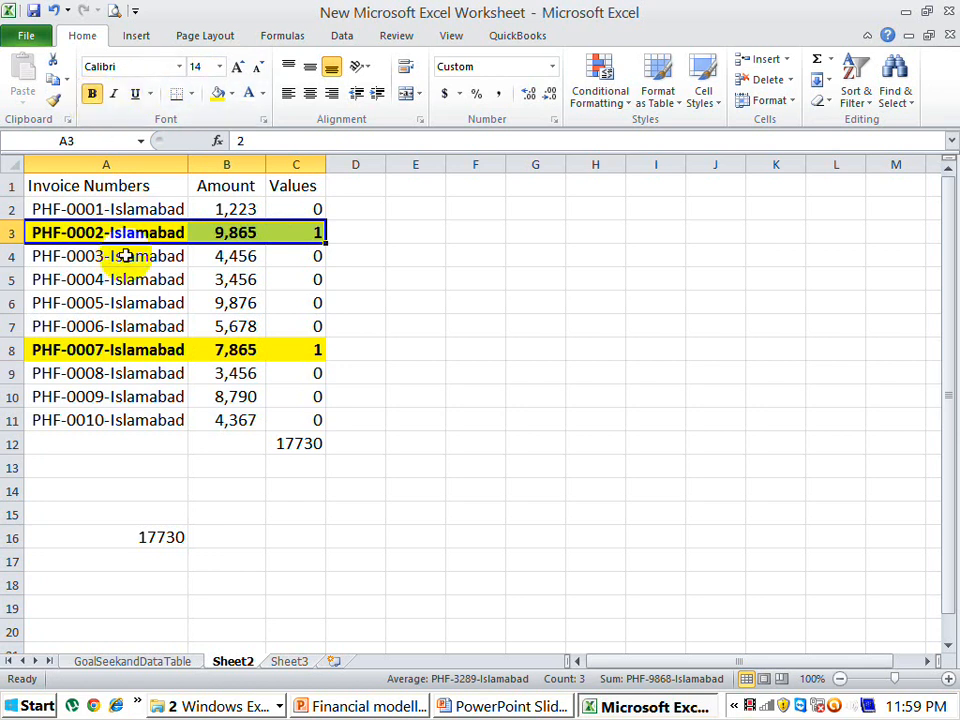
# Reset the Values of invoices PHF-0002-Islamabad (C3) and PHF-0007-Islamabad (C8) to 0.
pyautogui.click(306, 445)
pyautogui.click(315, 230)
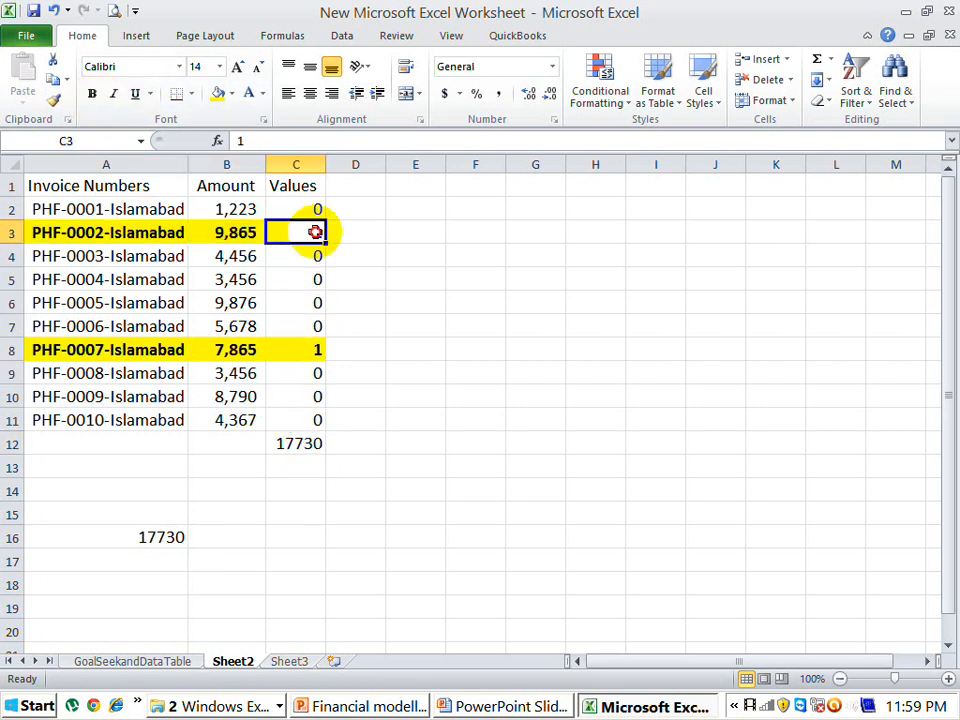
pyautogui.write('0')
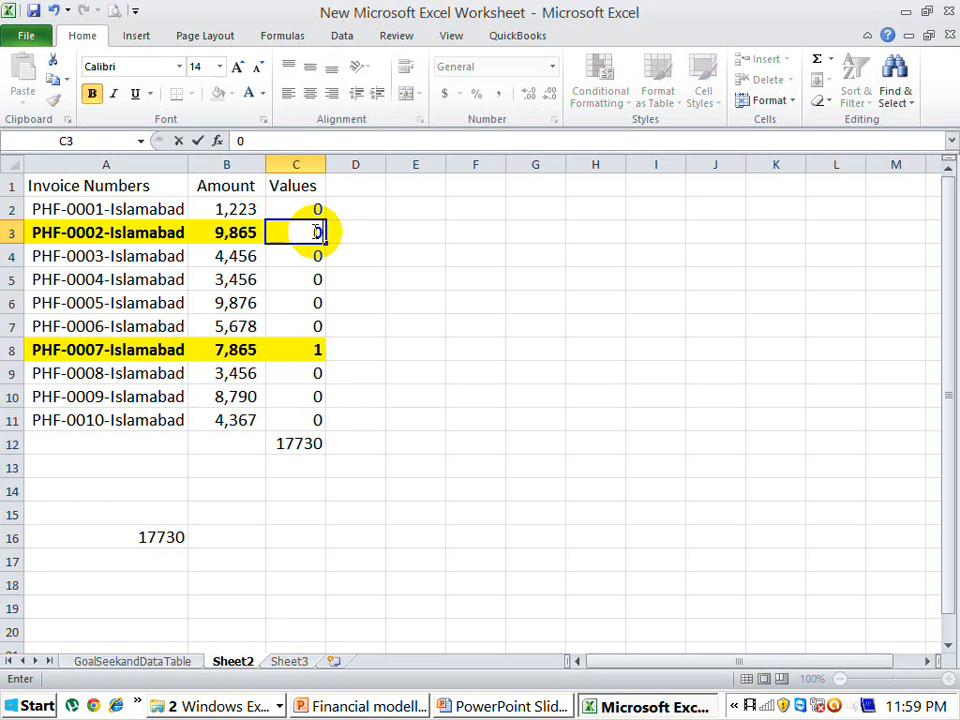
pyautogui.press('Down')
pyautogui.press('Down')
pyautogui.press('Down')
pyautogui.press('Down')
pyautogui.press('Down')
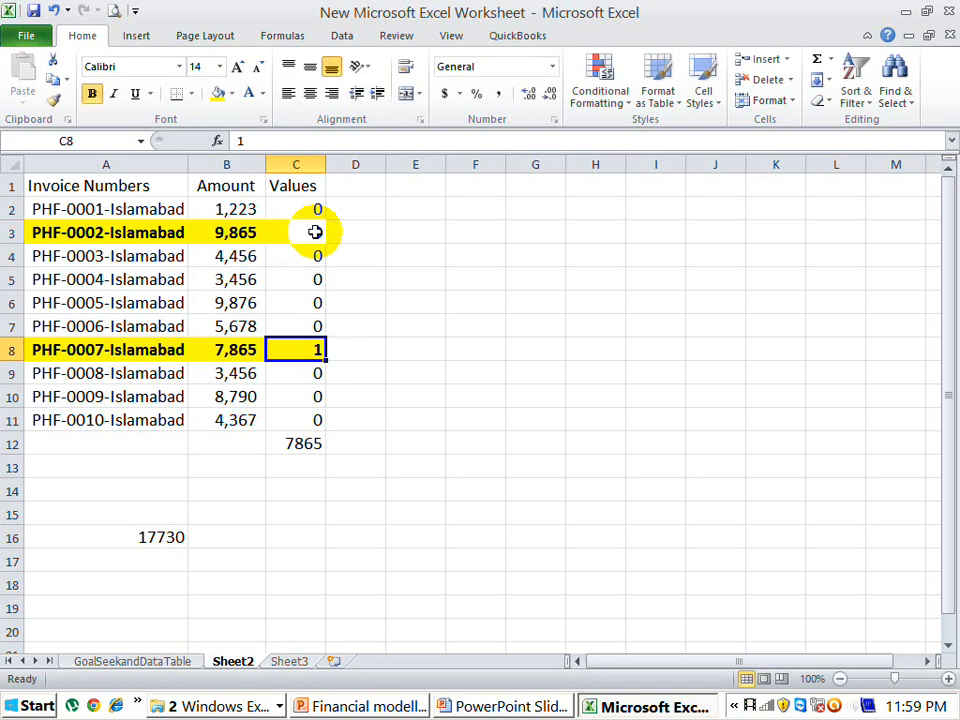
pyautogui.write('0')
pyautogui.press('Return')
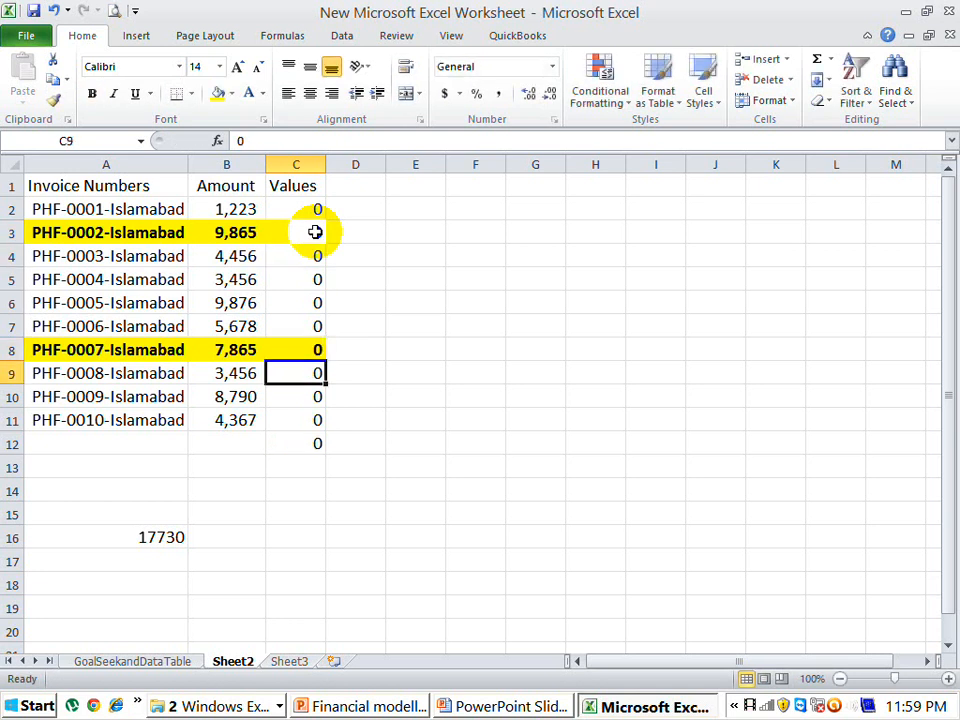
# Open Solver for the SUMPRODUCT cell C12 and review its objective, target value and changing variable cells.
pyautogui.click(315, 442)
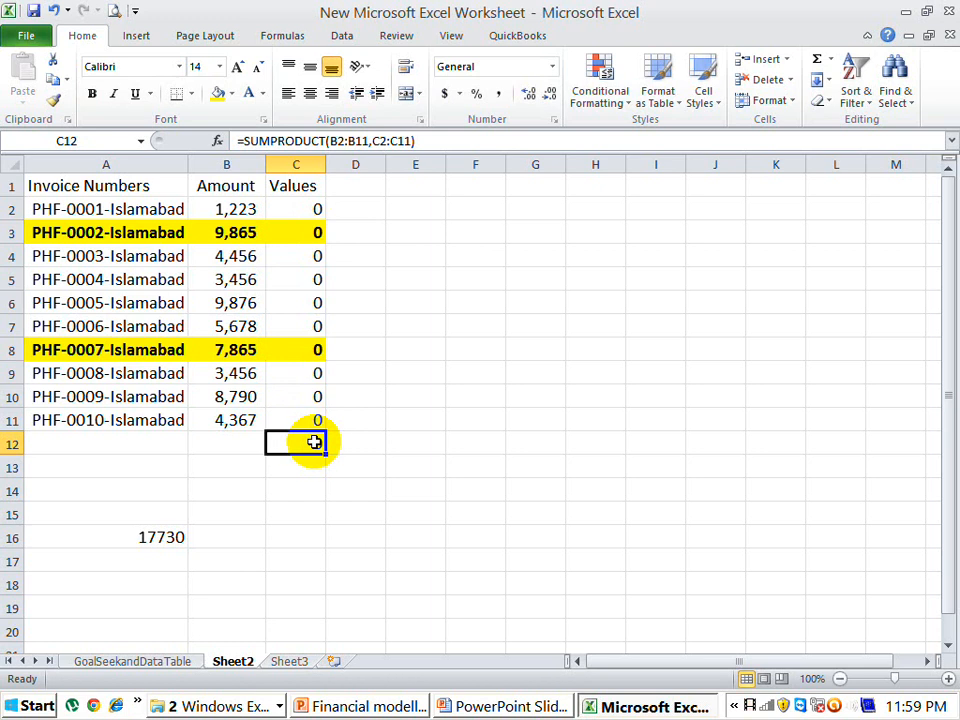
pyautogui.click(342, 36)
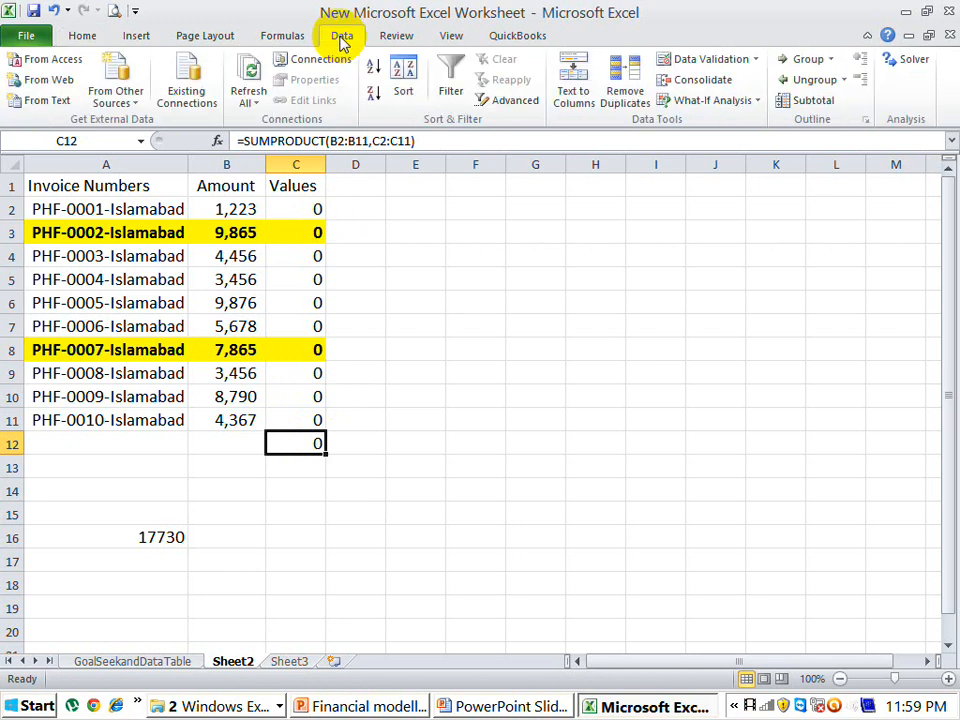
pyautogui.click(908, 66)
pyautogui.click(715, 256)
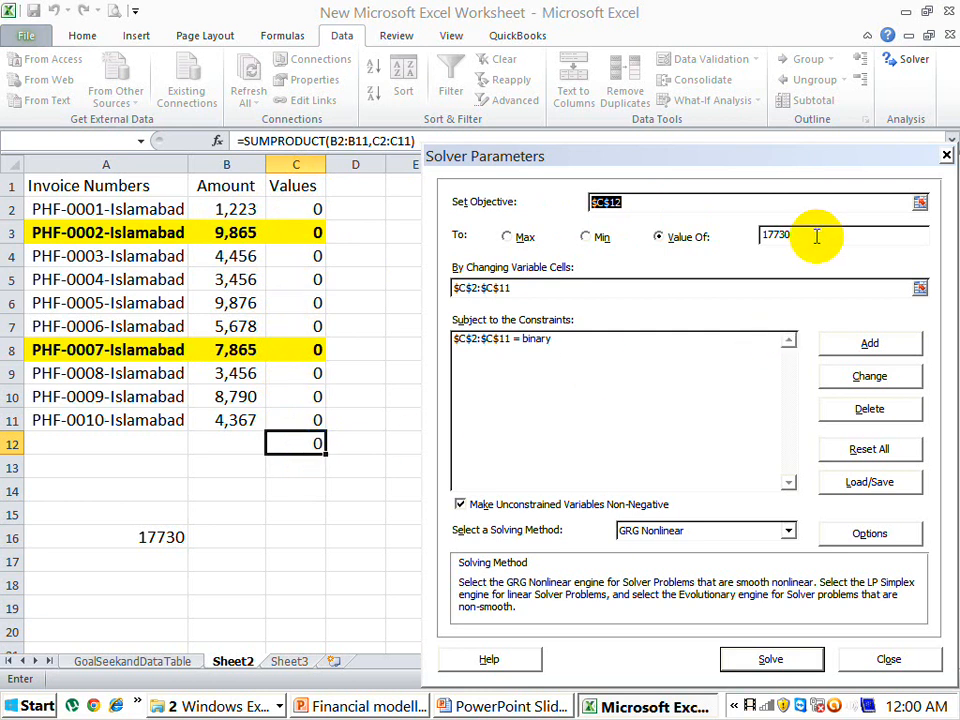
pyautogui.click(527, 288)
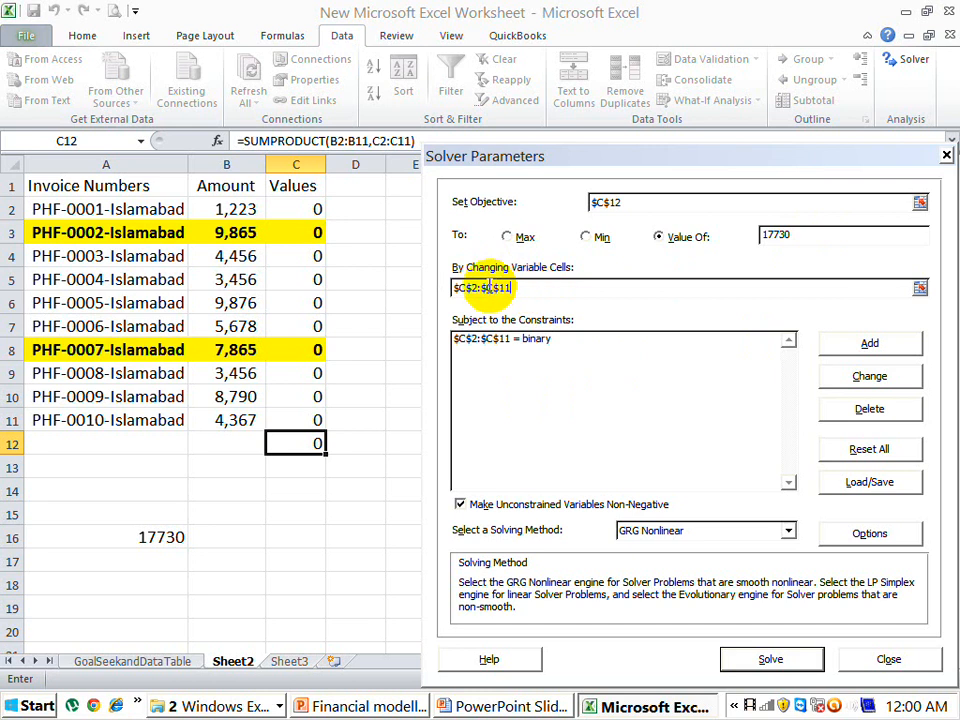
pyautogui.click(488, 287)
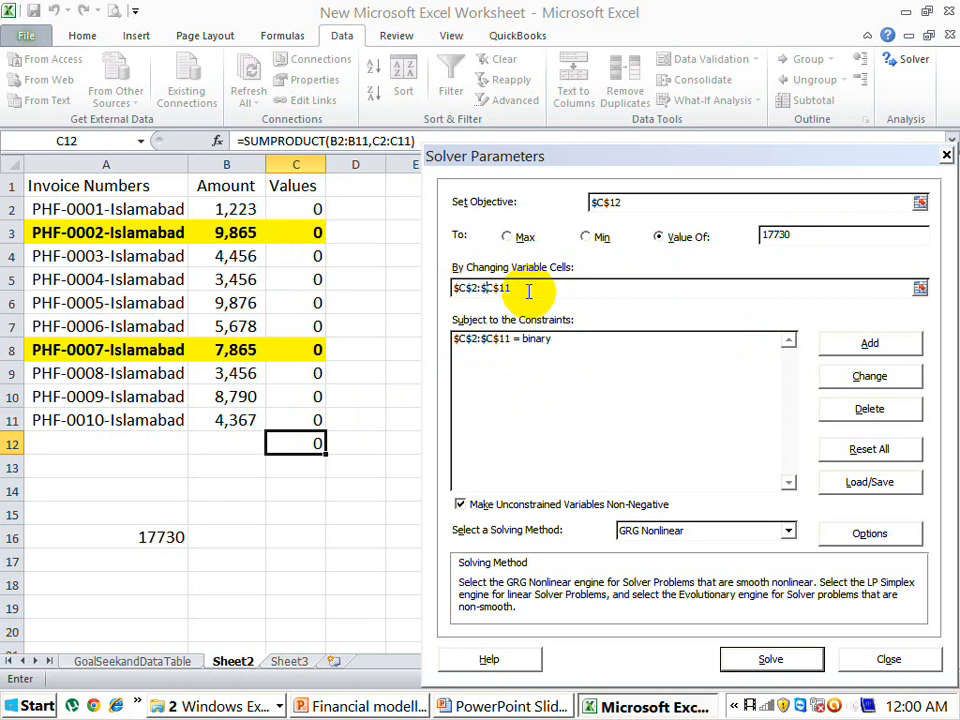
pyautogui.click(872, 346)
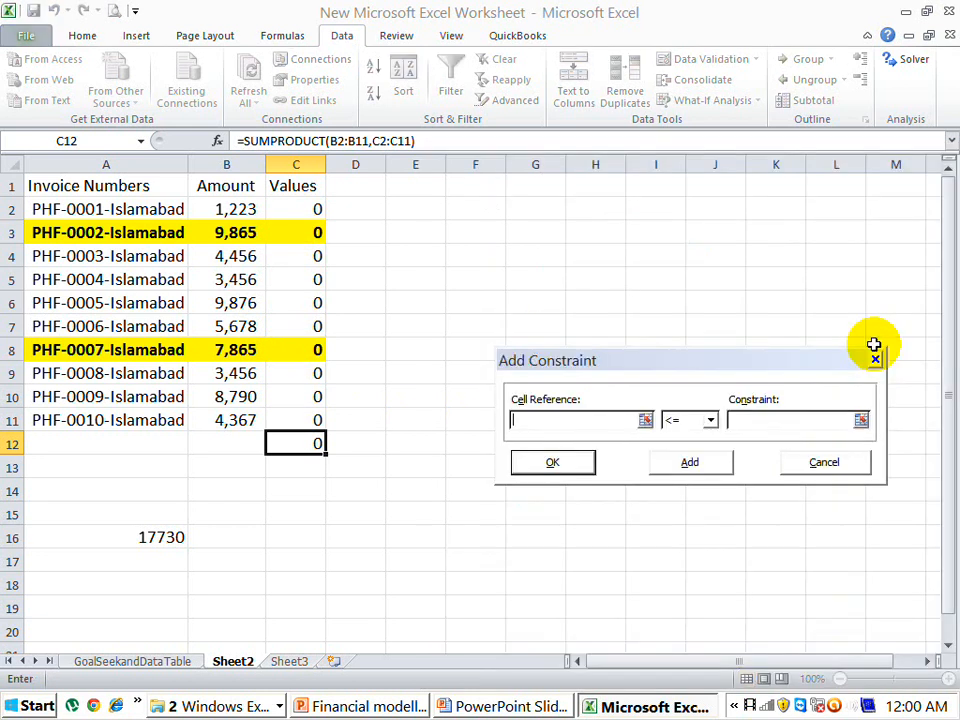
pyautogui.moveTo(300, 209); pyautogui.dragTo(317, 231)
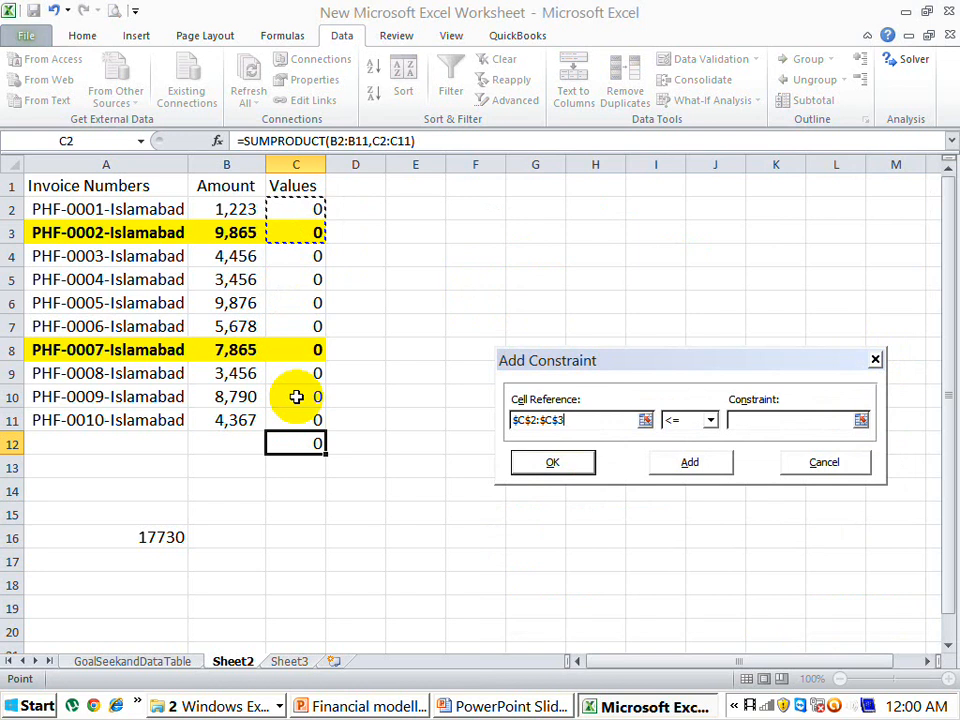
pyautogui.click(823, 462)
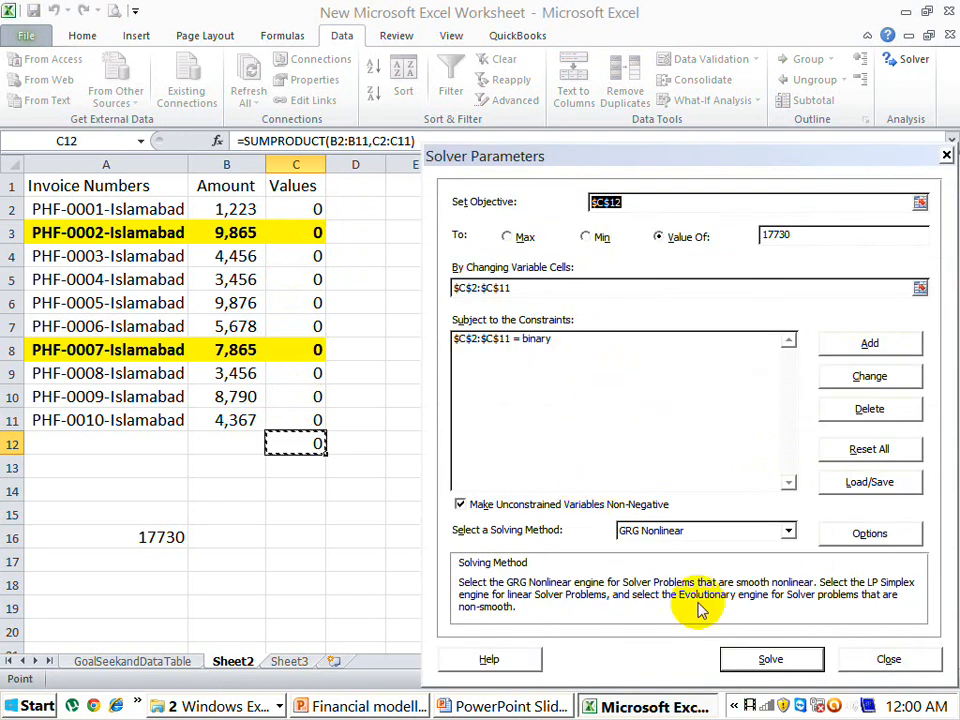
# Solve the model again, keep the Solver solution, and check cells C3 and C8 and the total in C12.
pyautogui.click(770, 660)
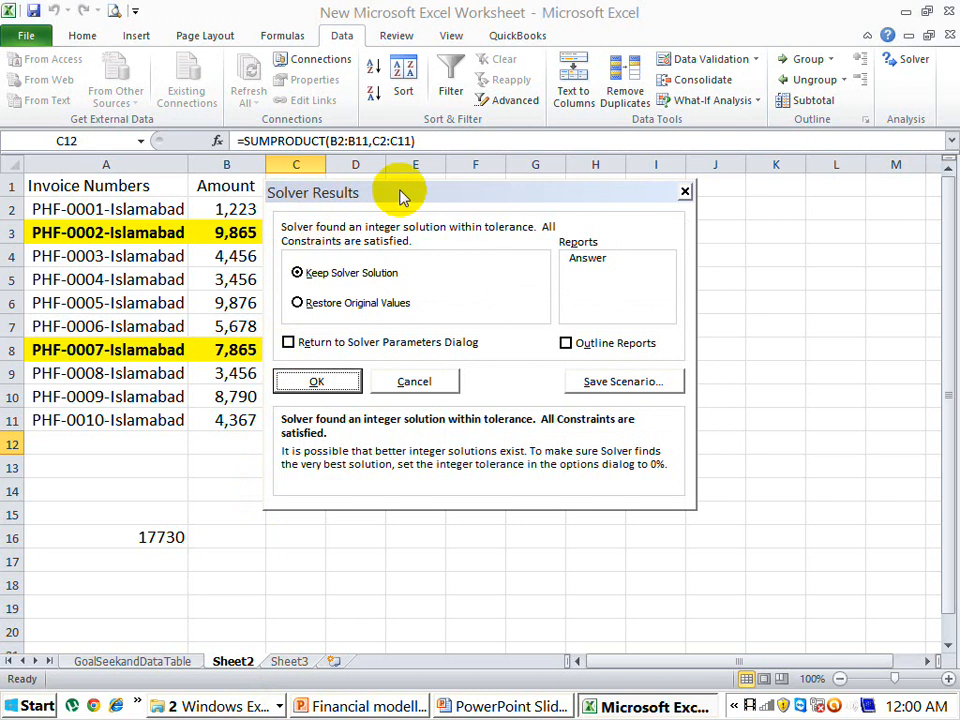
pyautogui.moveTo(400, 197); pyautogui.dragTo(583, 207)
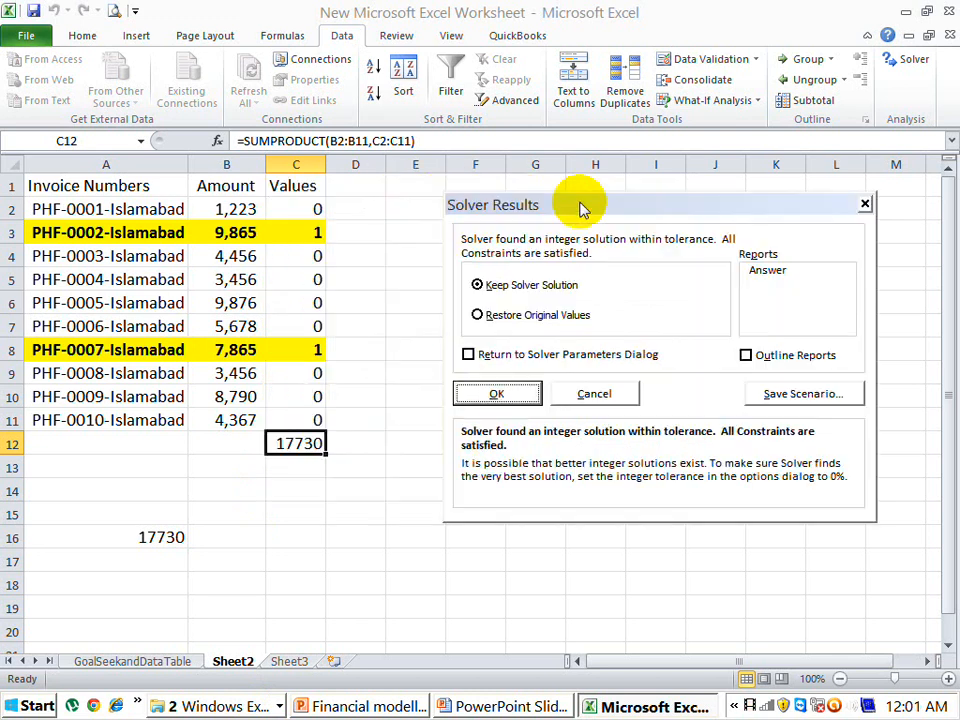
pyautogui.click(500, 395)
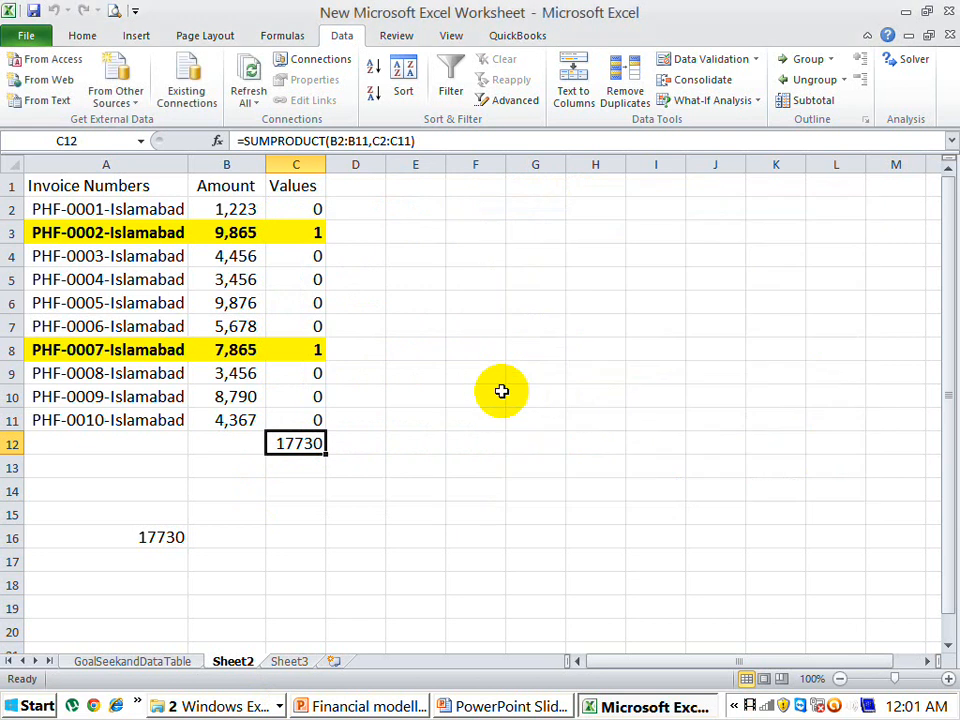
pyautogui.click(307, 236)
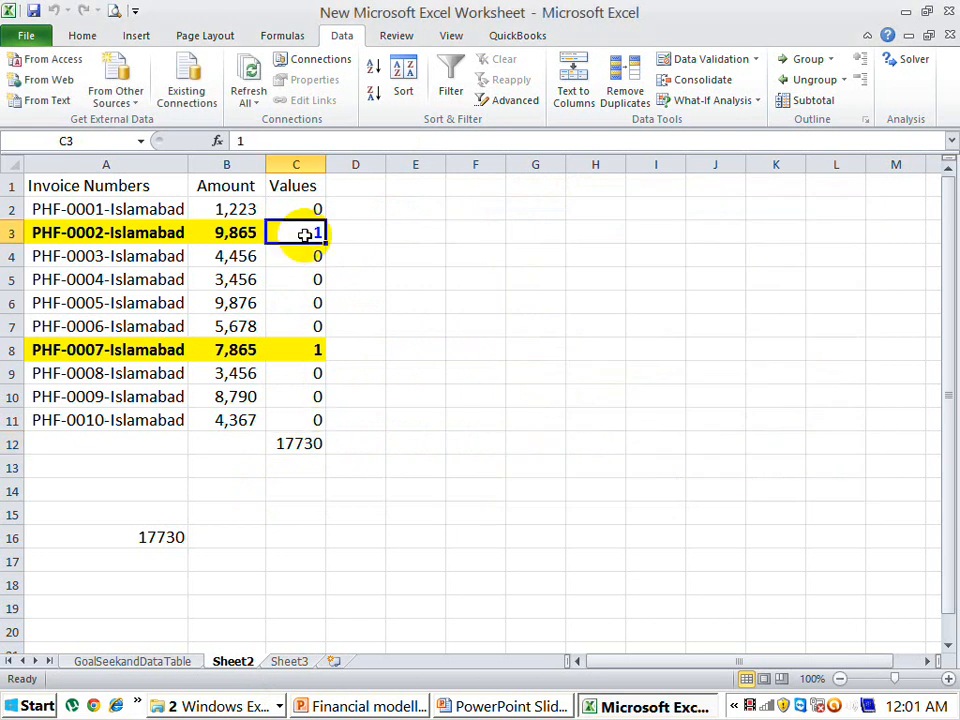
pyautogui.click(310, 349)
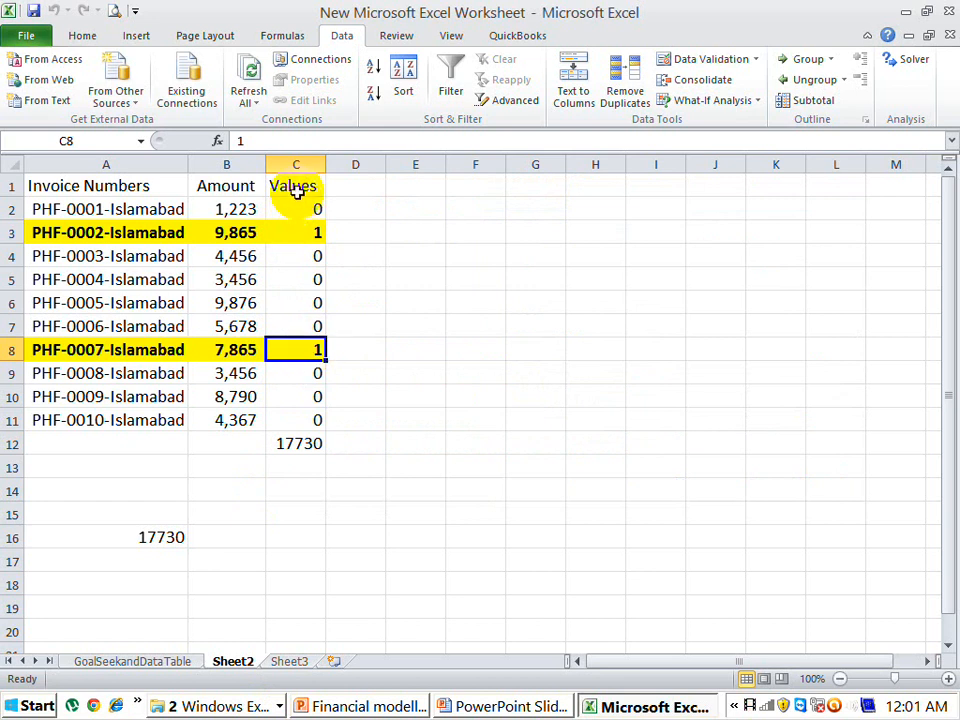
pyautogui.click(286, 444)
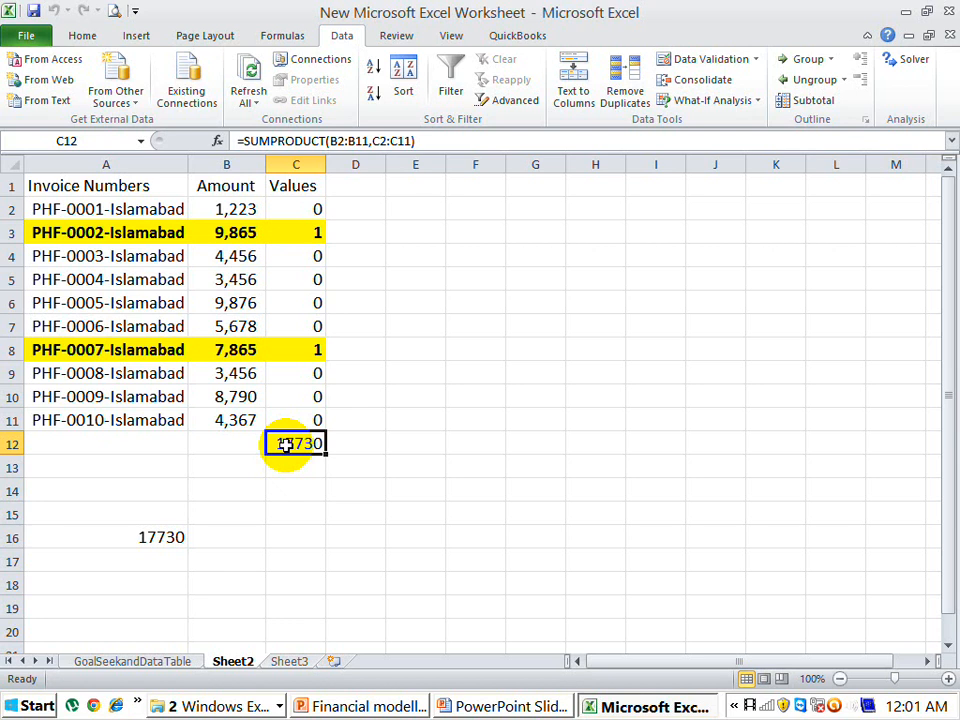
# Rename the Sheet2 worksheet as Solver.
pyautogui.doubleClick(232, 661)
pyautogui.write('Sol')
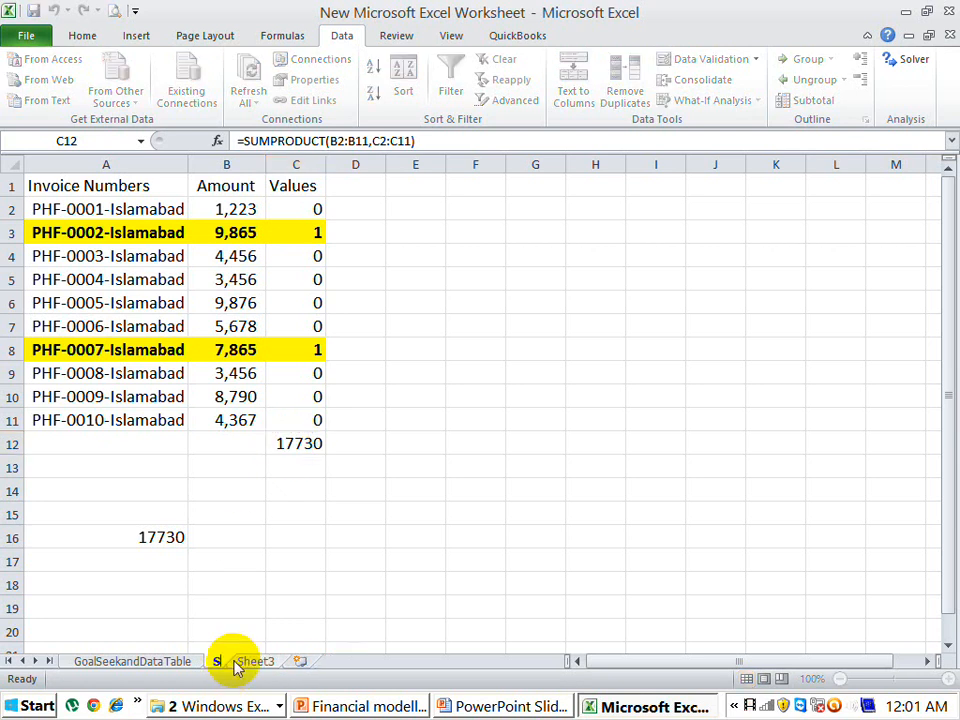
pyautogui.write('ver')
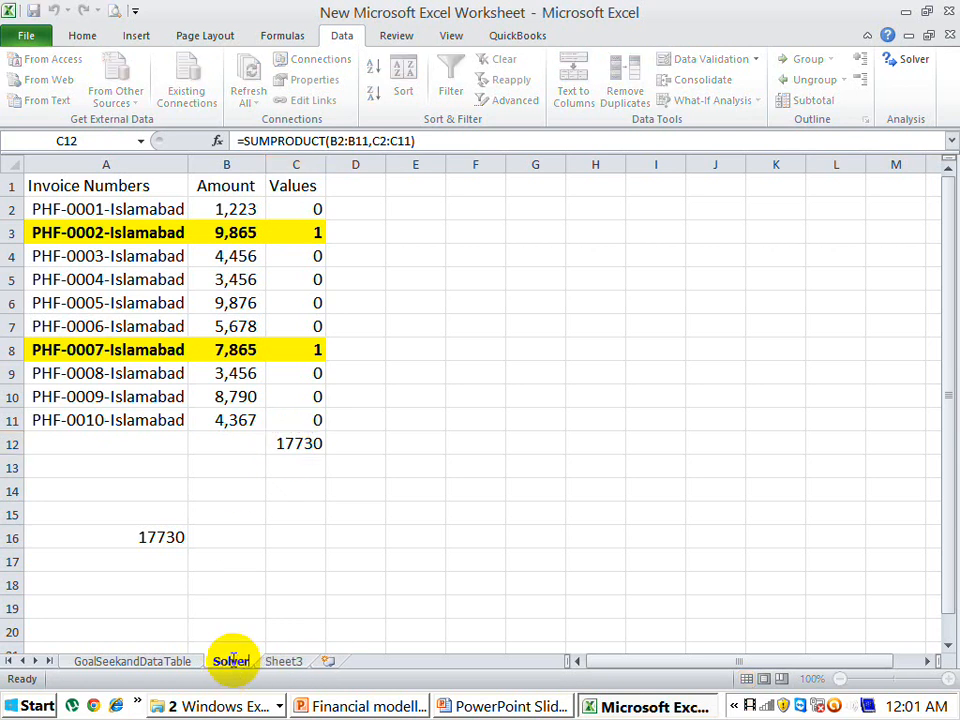
pyautogui.click(275, 607)
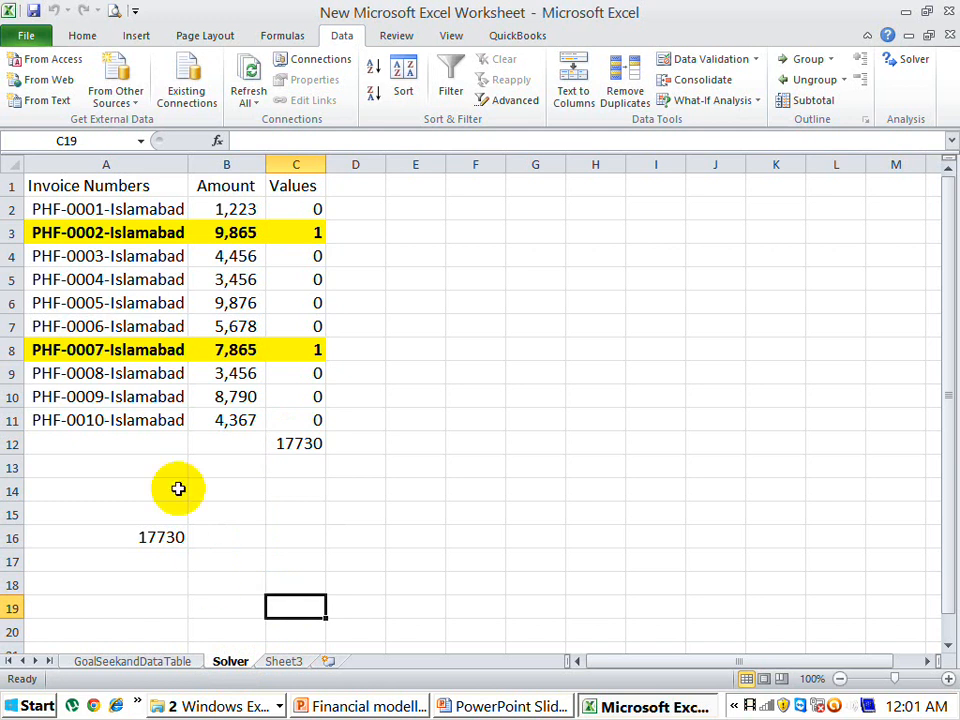
# Close the invoice workbook and return to the slide show.
pyautogui.click(252, 233)
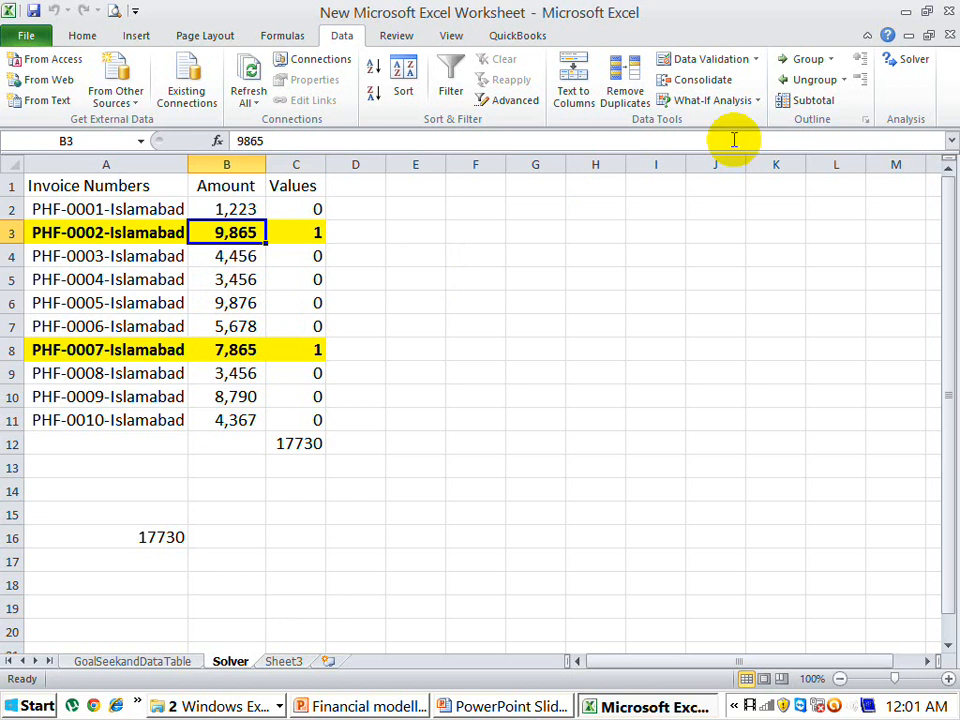
pyautogui.click(950, 11)
pyautogui.click(476, 396)
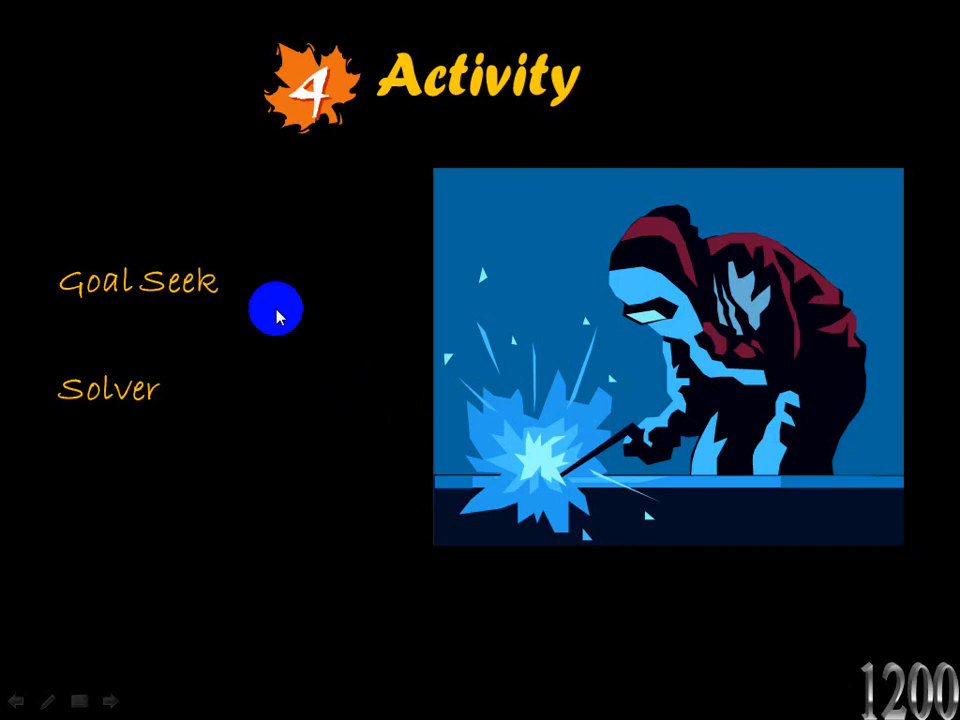
# Advance the slide show to the Tools Extreme slide and open the Circular workbook linked from its recycling picture.
pyautogui.click(277, 316)
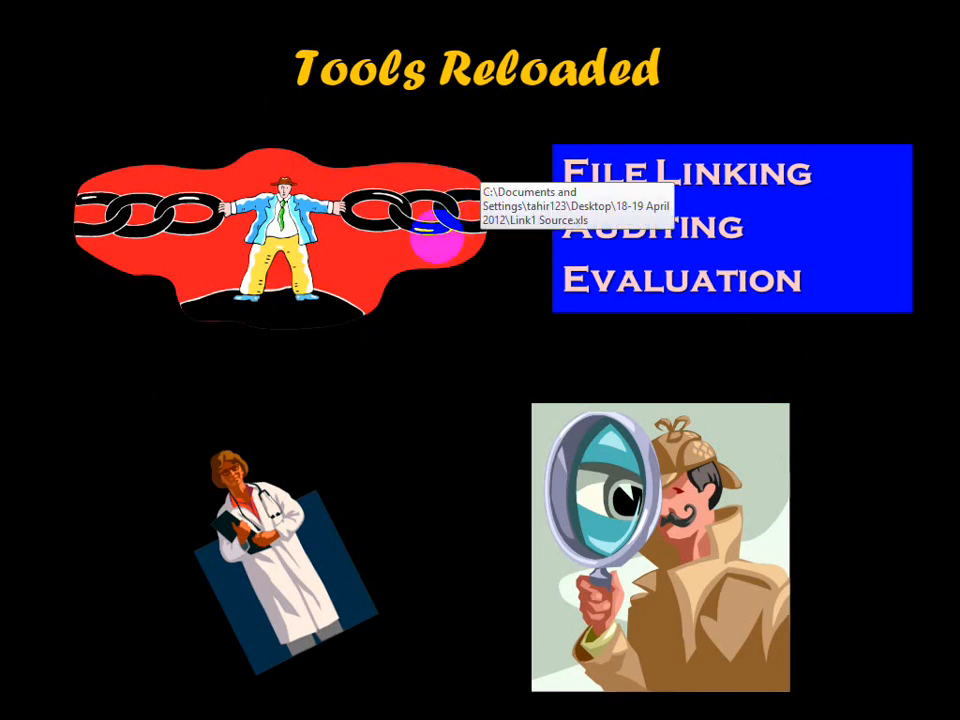
pyautogui.click(443, 238)
pyautogui.click(443, 238)
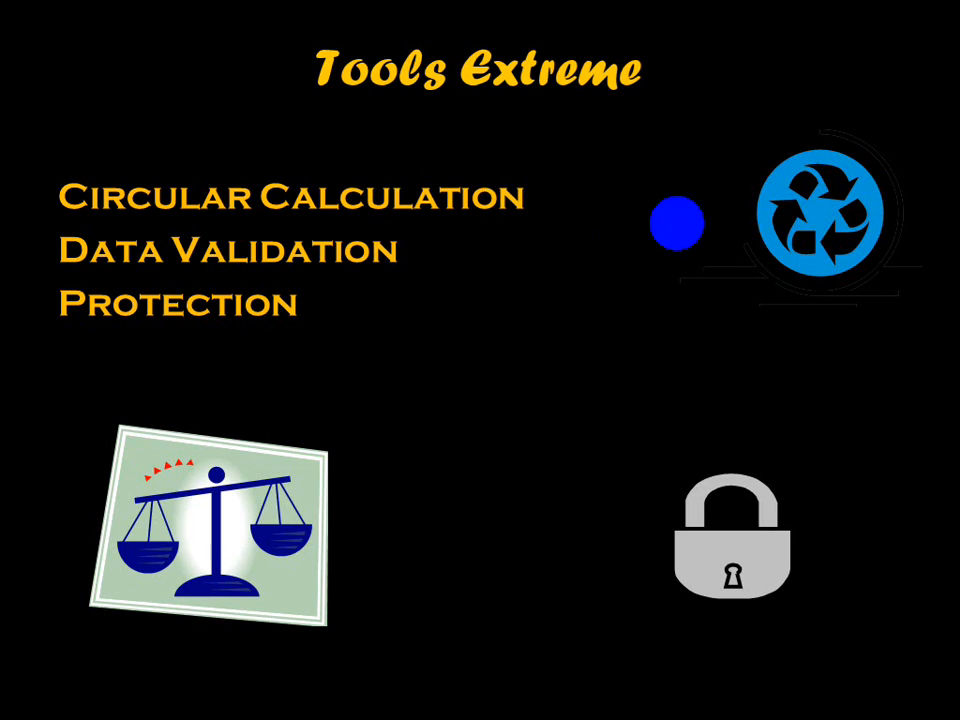
pyautogui.click(802, 208)
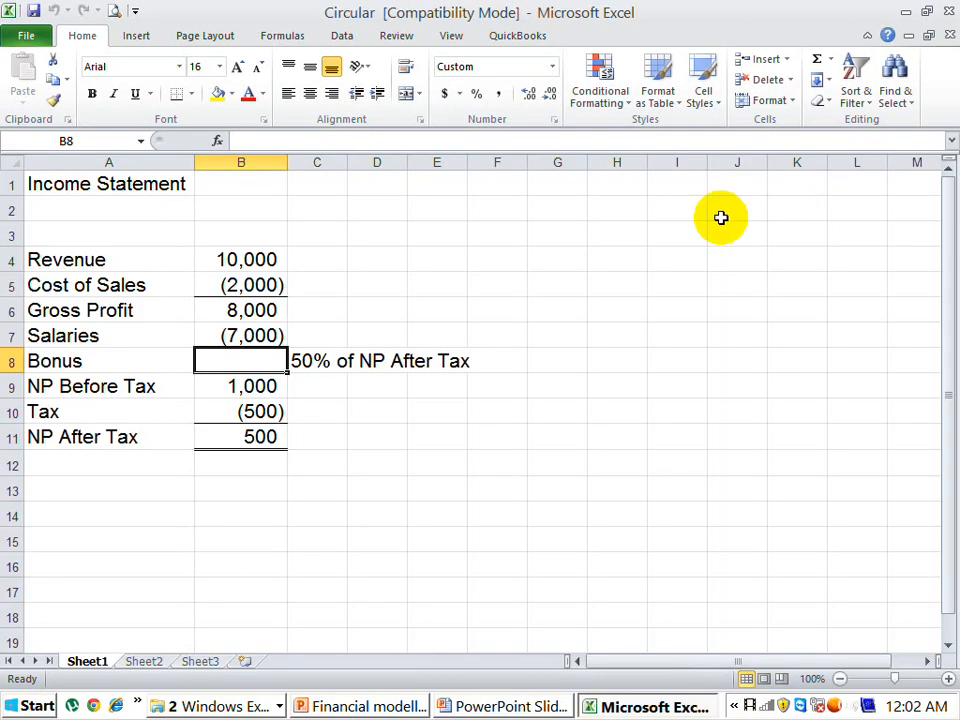
# Examine the values and formulas of the income statement from Revenue to NP After Tax, cells B4:B11.
pyautogui.click(224, 259)
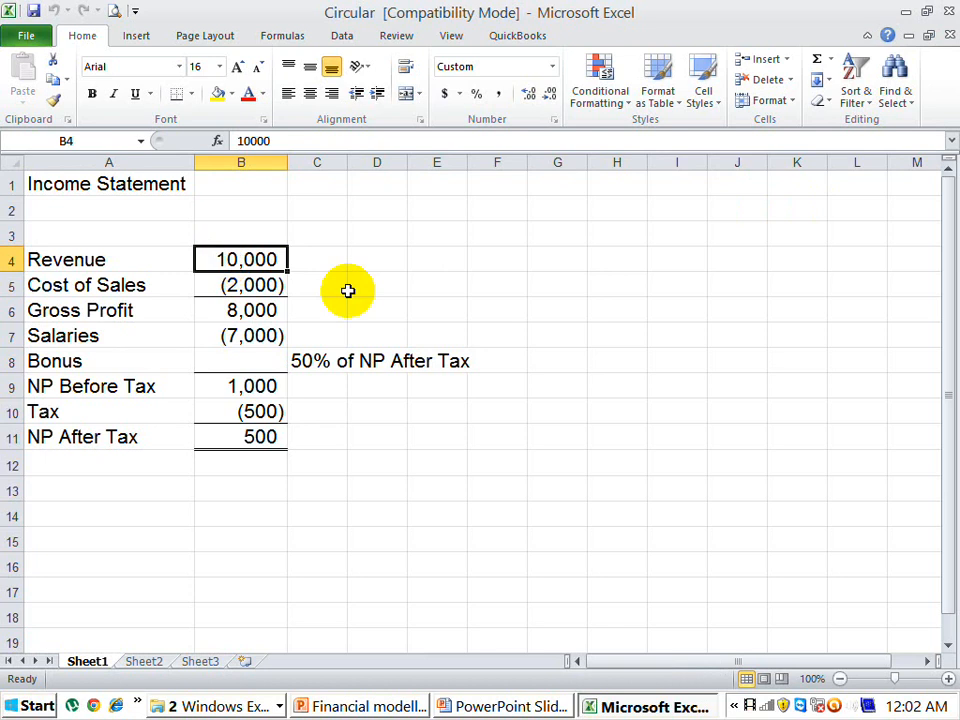
pyautogui.click(250, 285)
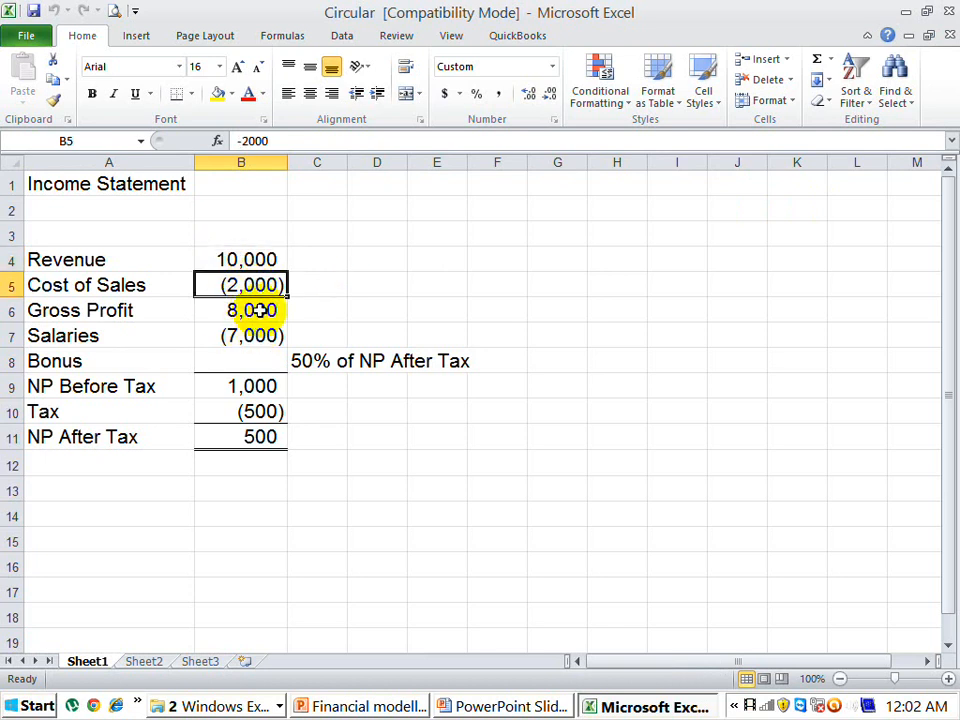
pyautogui.click(258, 311)
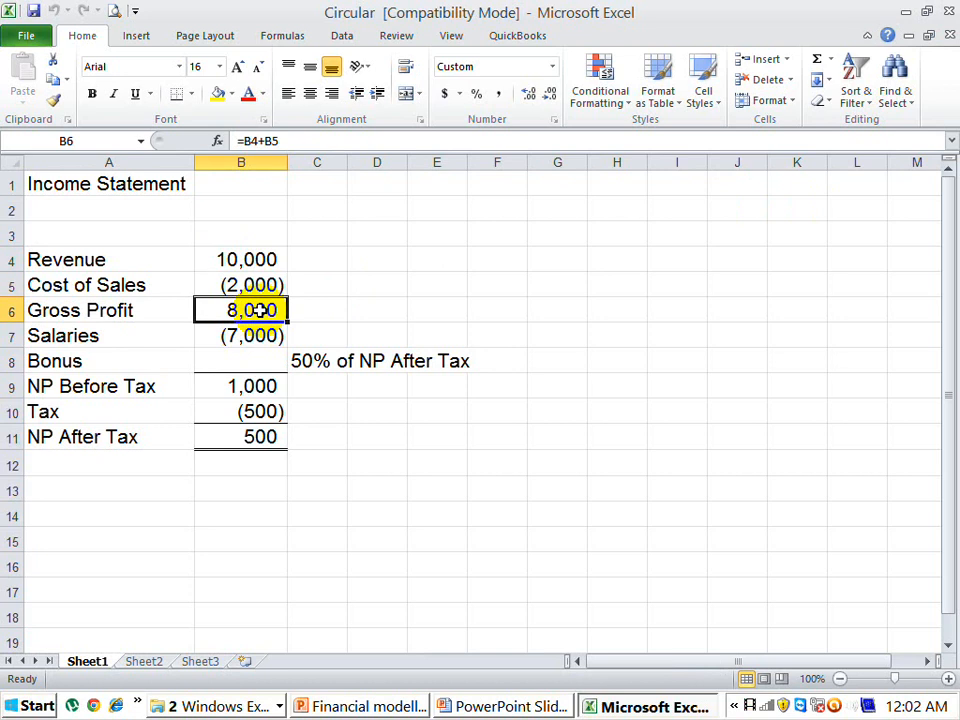
pyautogui.click(258, 335)
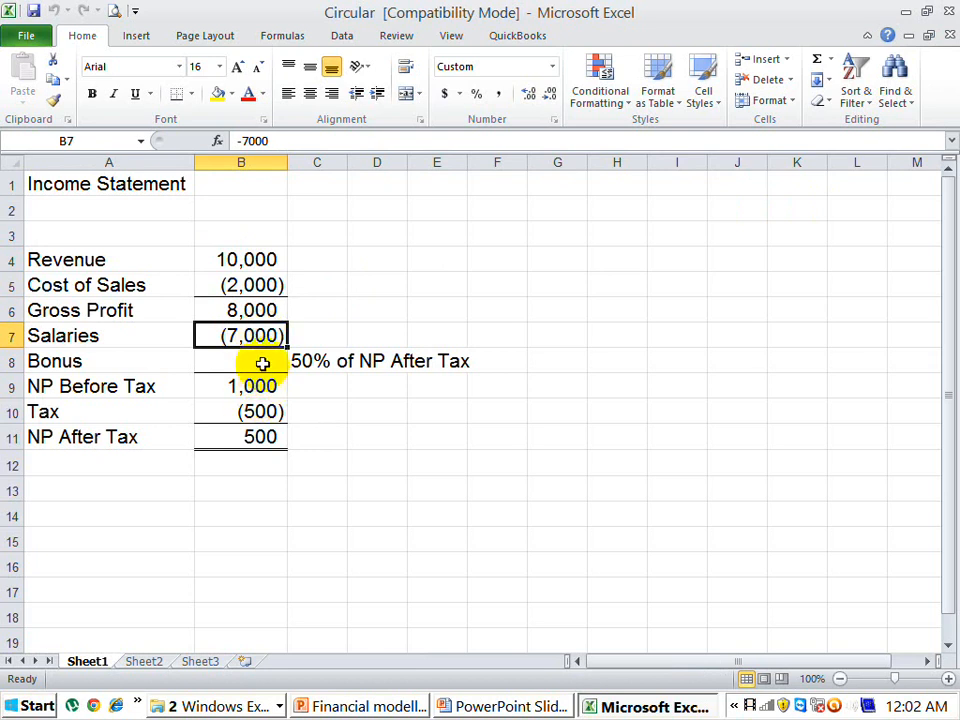
pyautogui.click(262, 363)
pyautogui.click(261, 385)
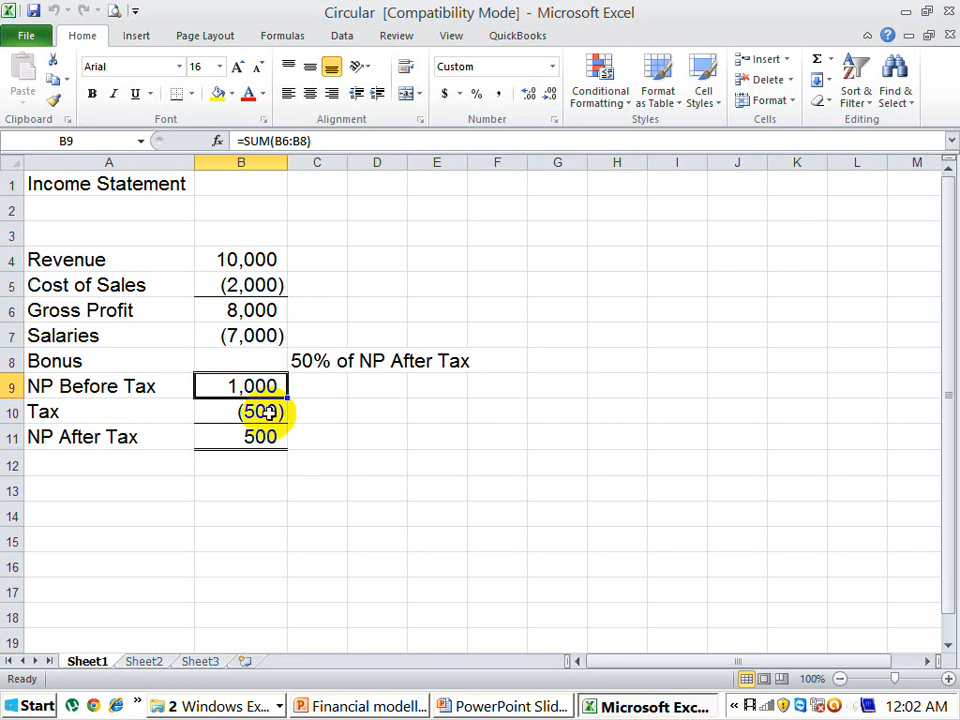
pyautogui.click(265, 411)
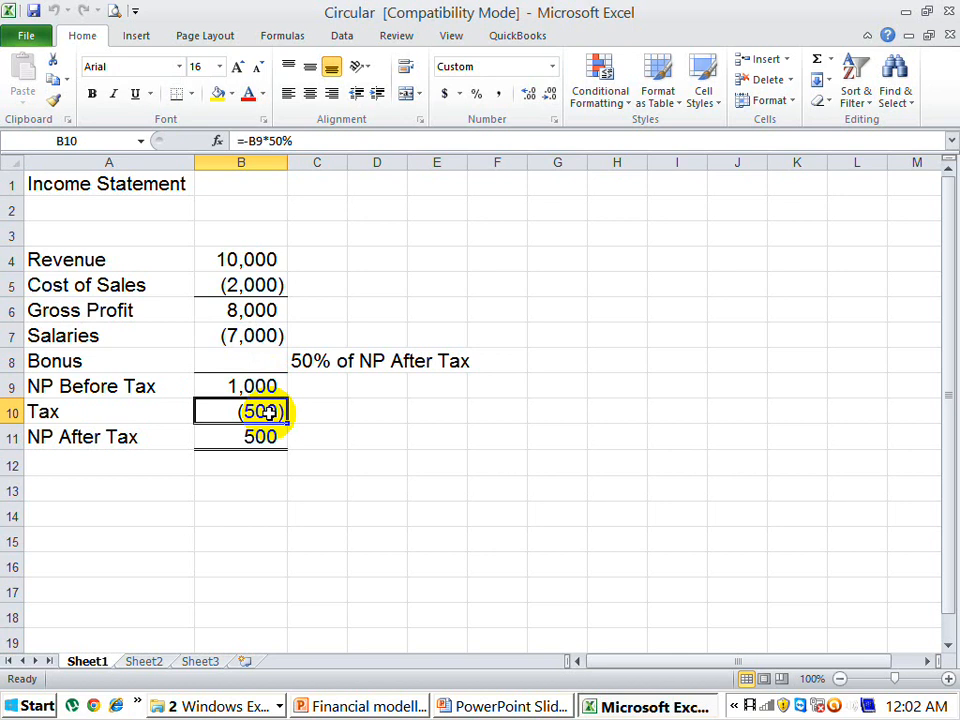
pyautogui.click(265, 436)
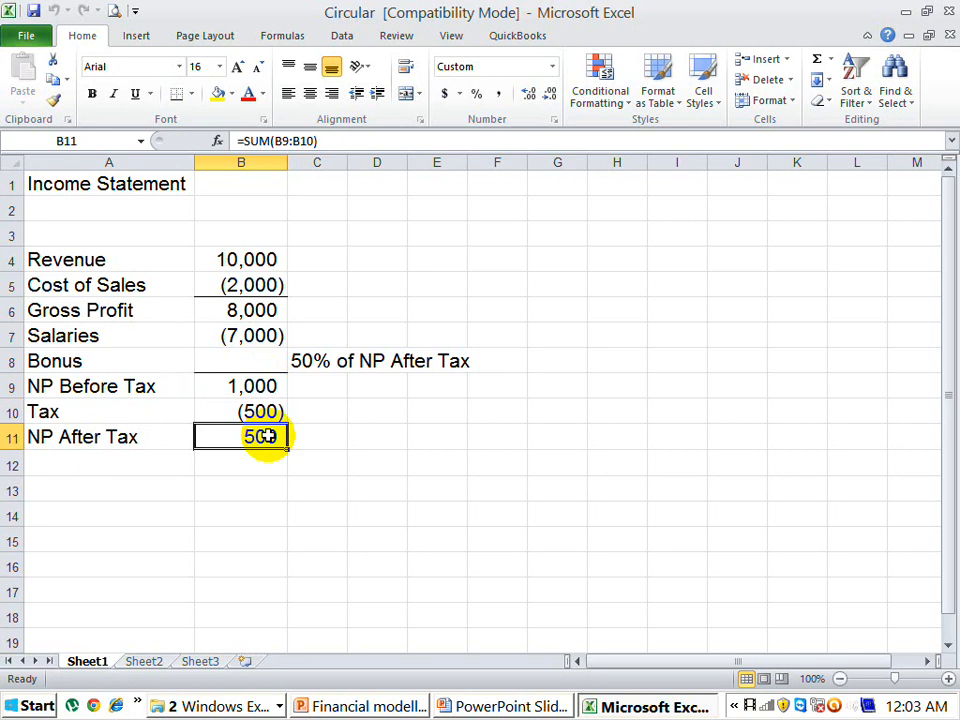
# Enter the formula =B11*.5 for the Bonus in B8 and accept the circular reference.
pyautogui.click(257, 354)
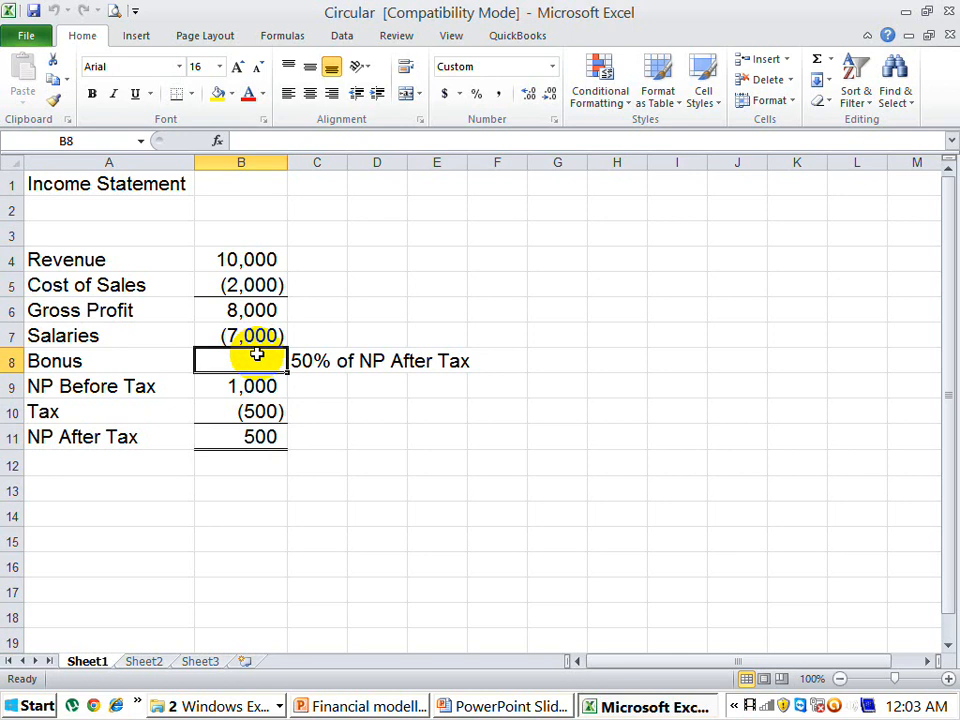
pyautogui.write('=')
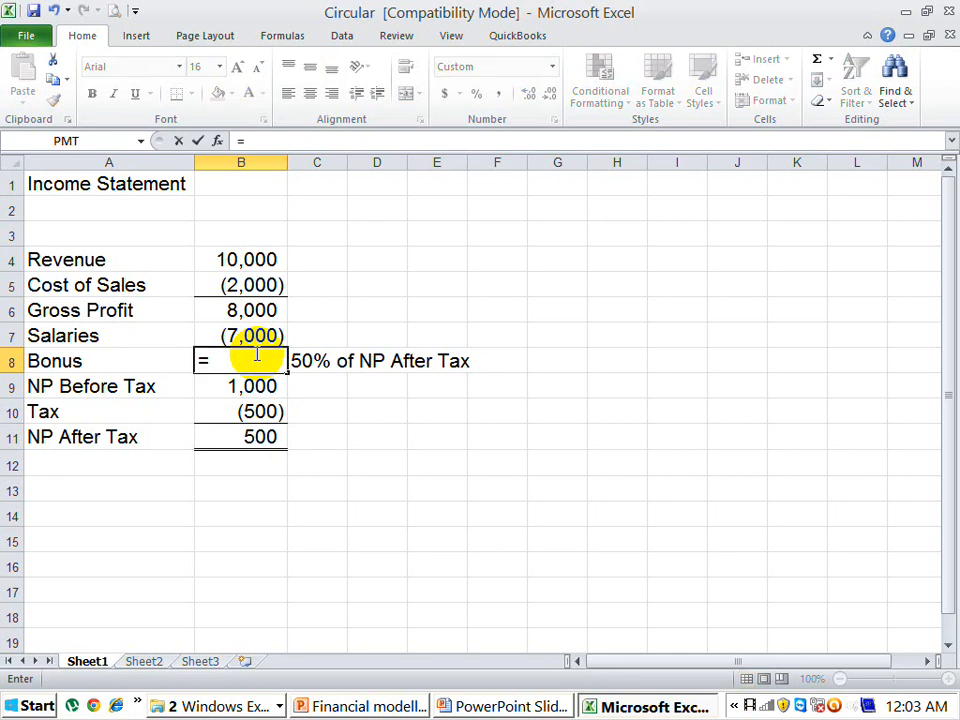
pyautogui.click(260, 437)
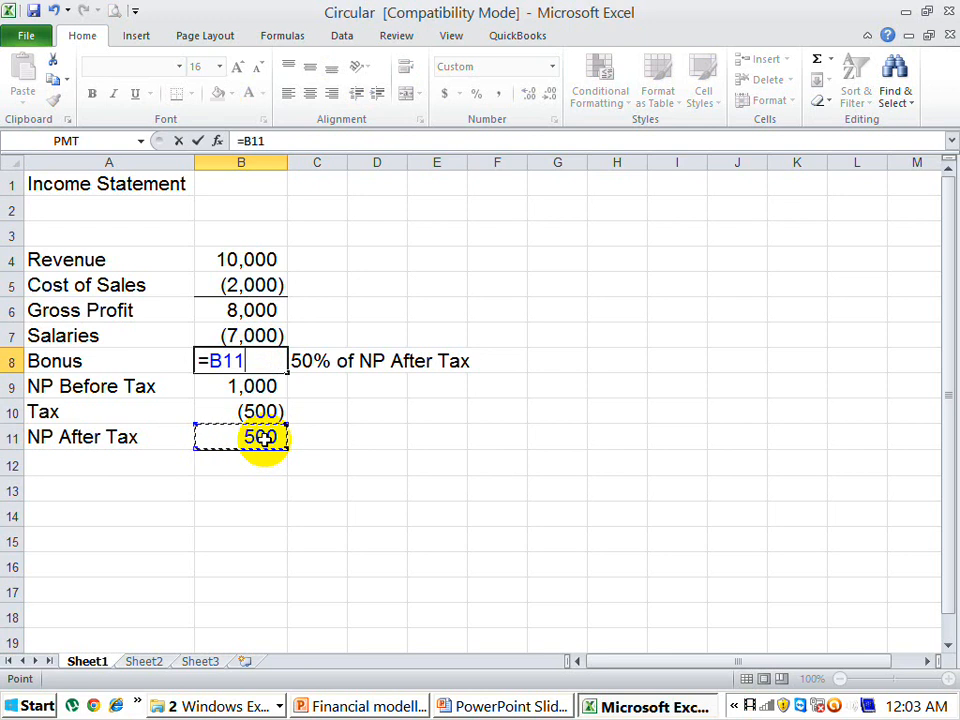
pyautogui.write('*.5')
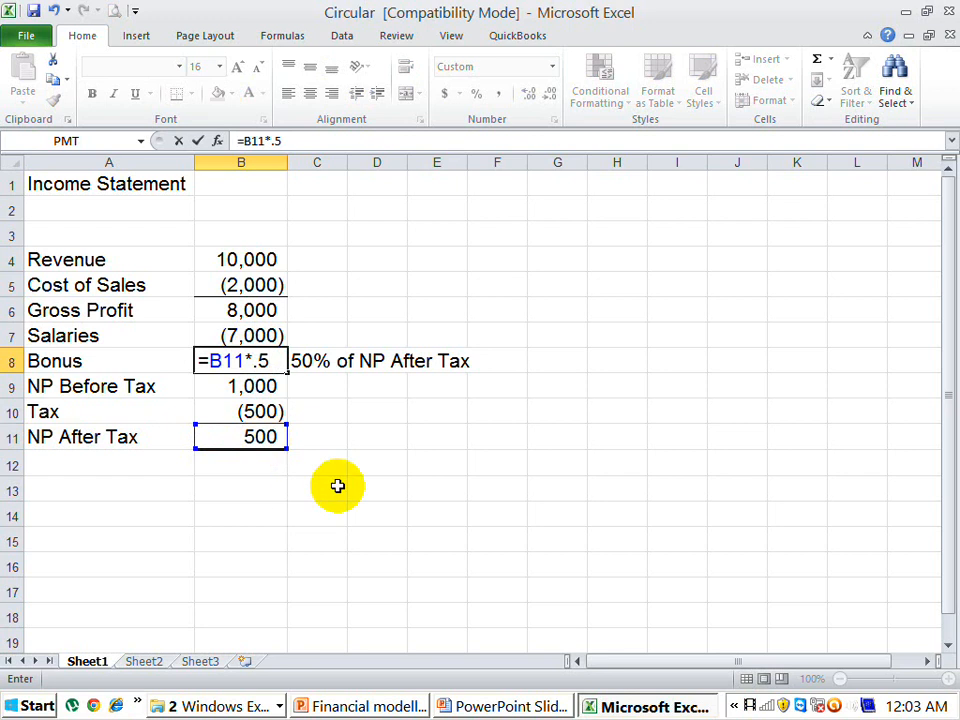
pyautogui.click(364, 437)
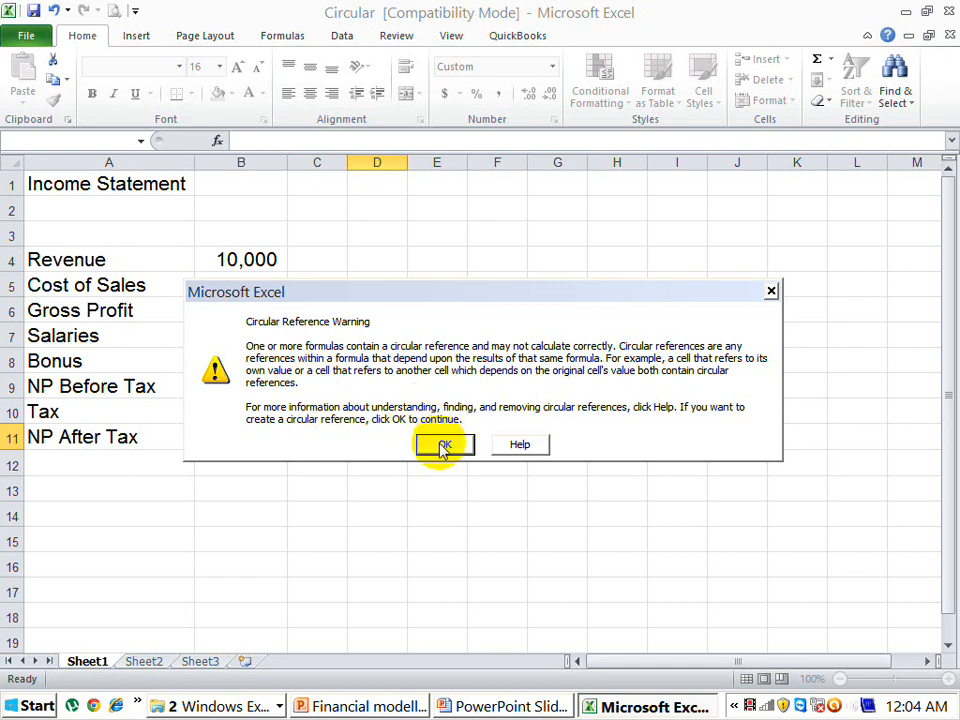
pyautogui.click(440, 444)
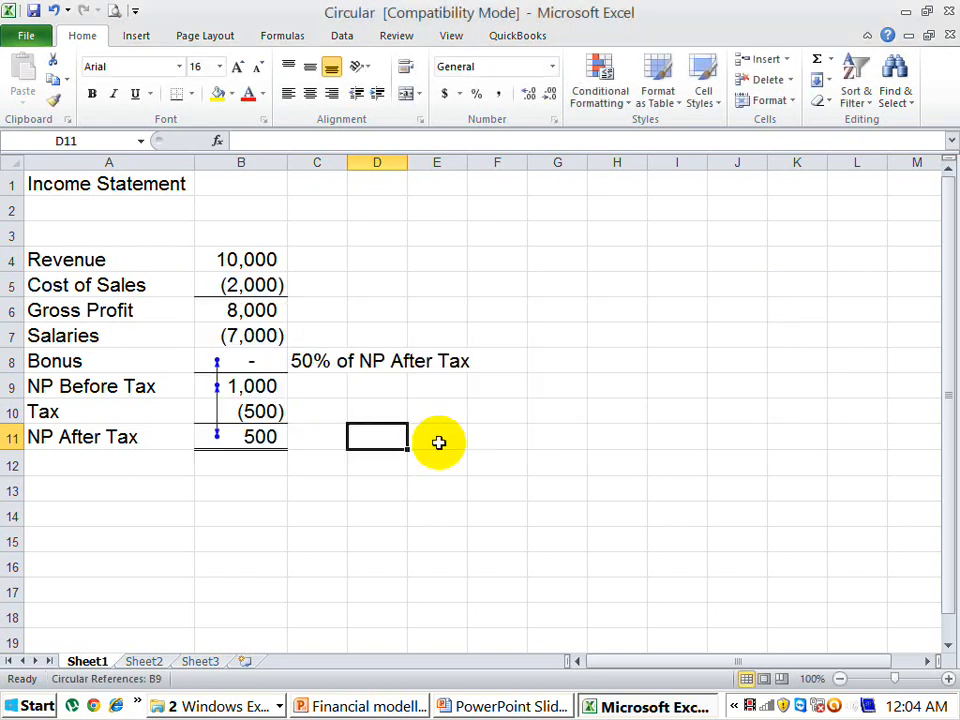
# Enable iterative calculation in the formula calculation options.
pyautogui.click(26, 40)
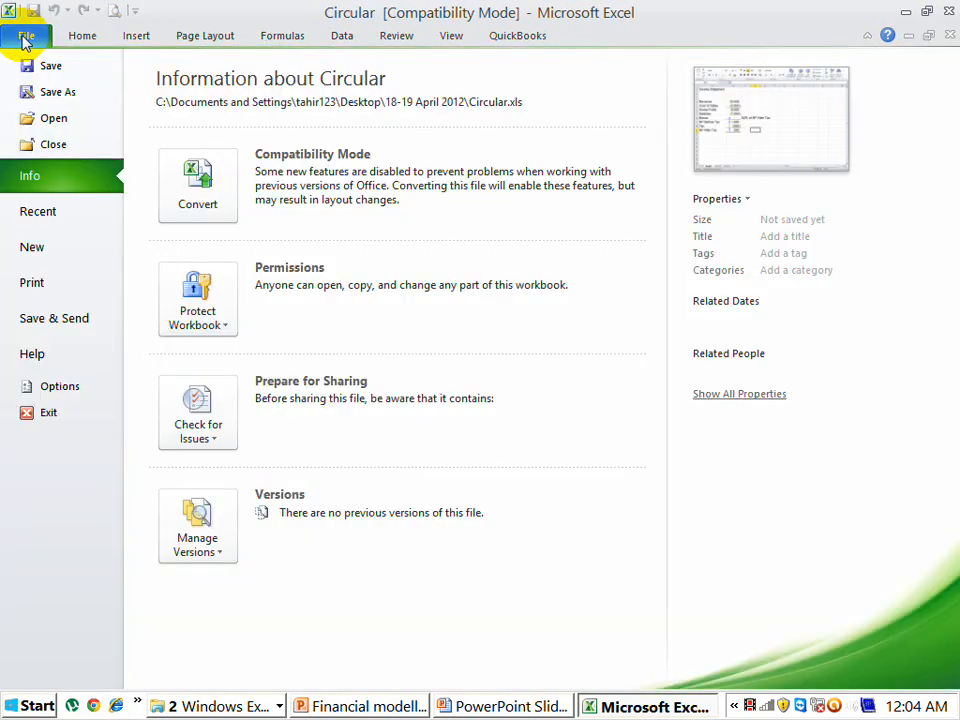
pyautogui.click(58, 390)
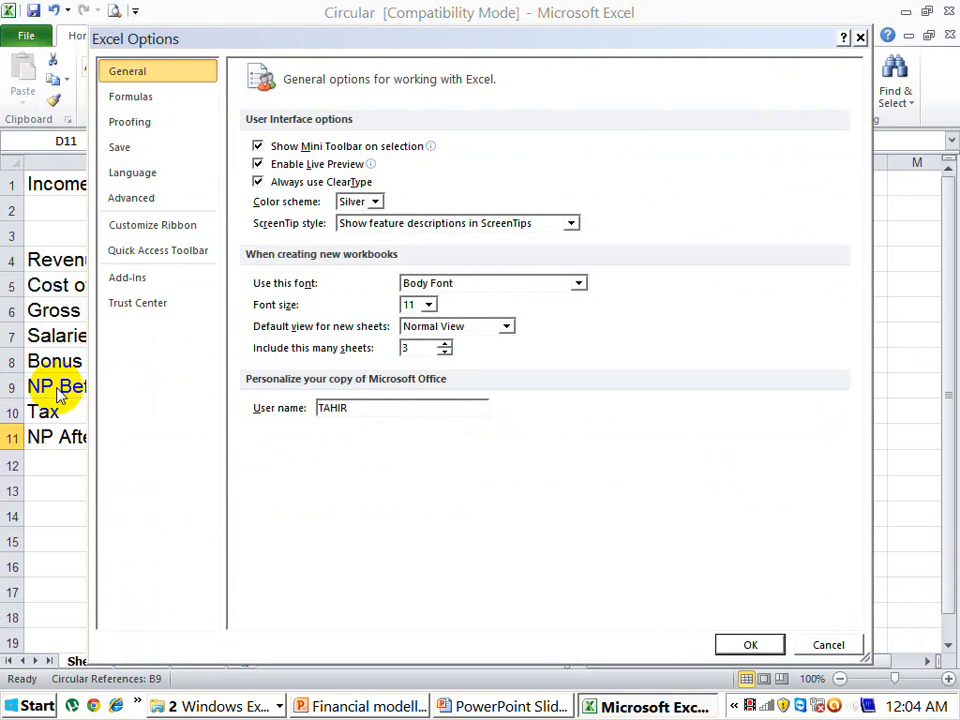
pyautogui.click(155, 100)
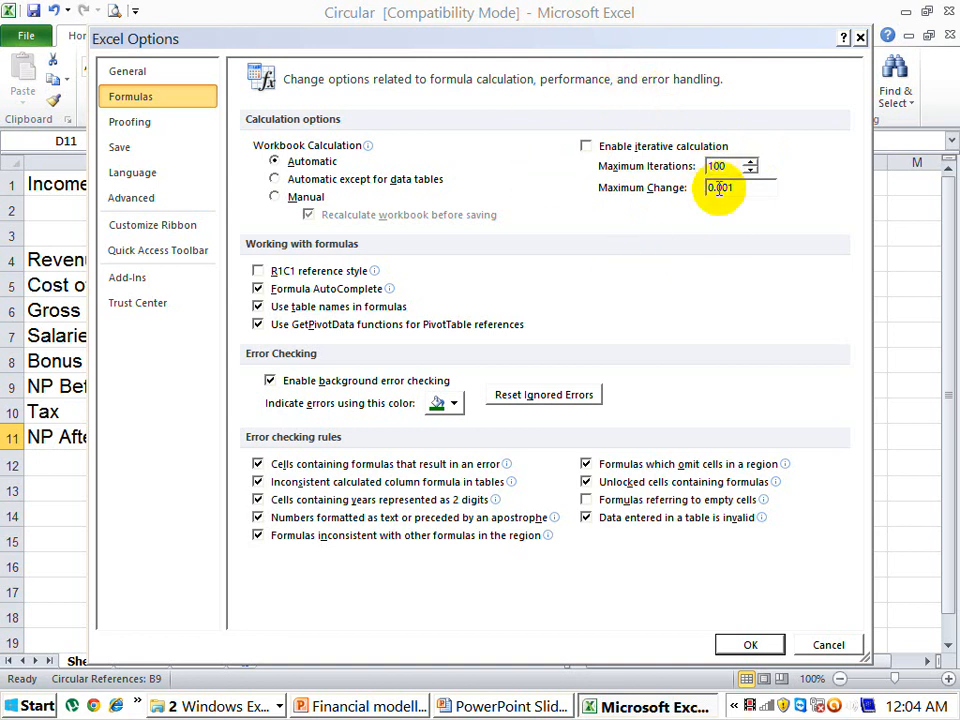
pyautogui.click(587, 147)
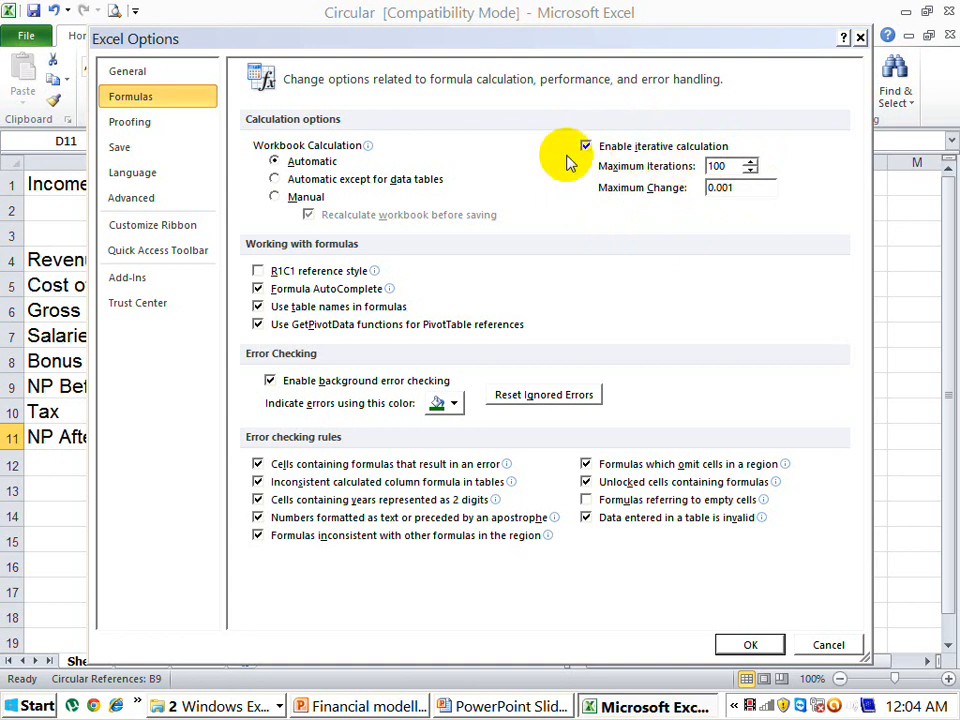
pyautogui.click(751, 646)
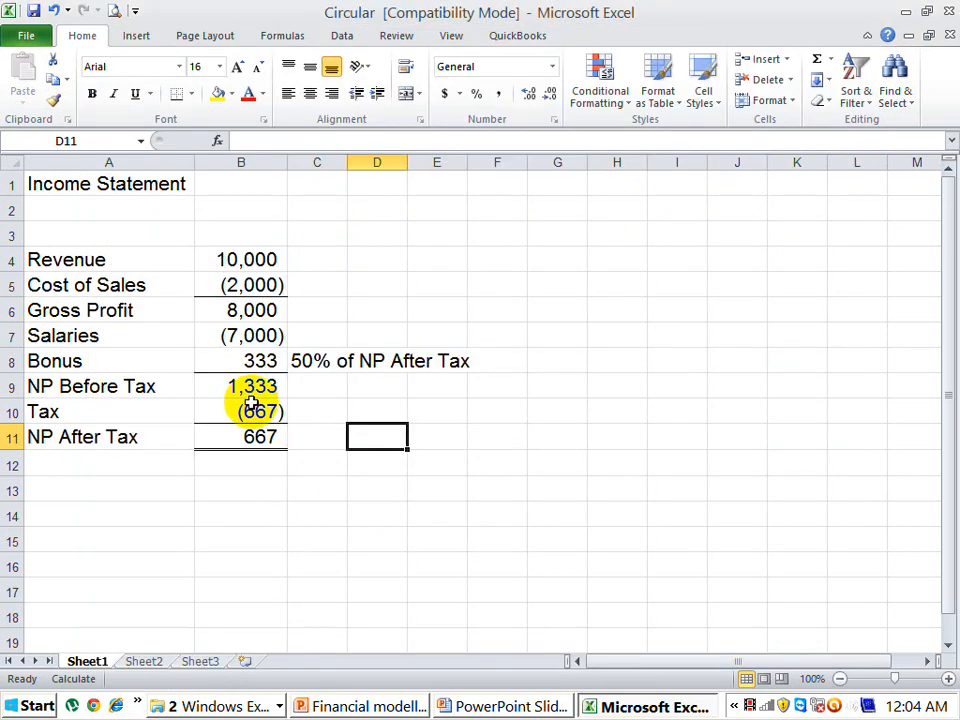
# Change the Bonus formula in B8 to the negative form -B11*0.5 and check the Salaries, NP Before Tax and Tax cells.
pyautogui.click(251, 362)
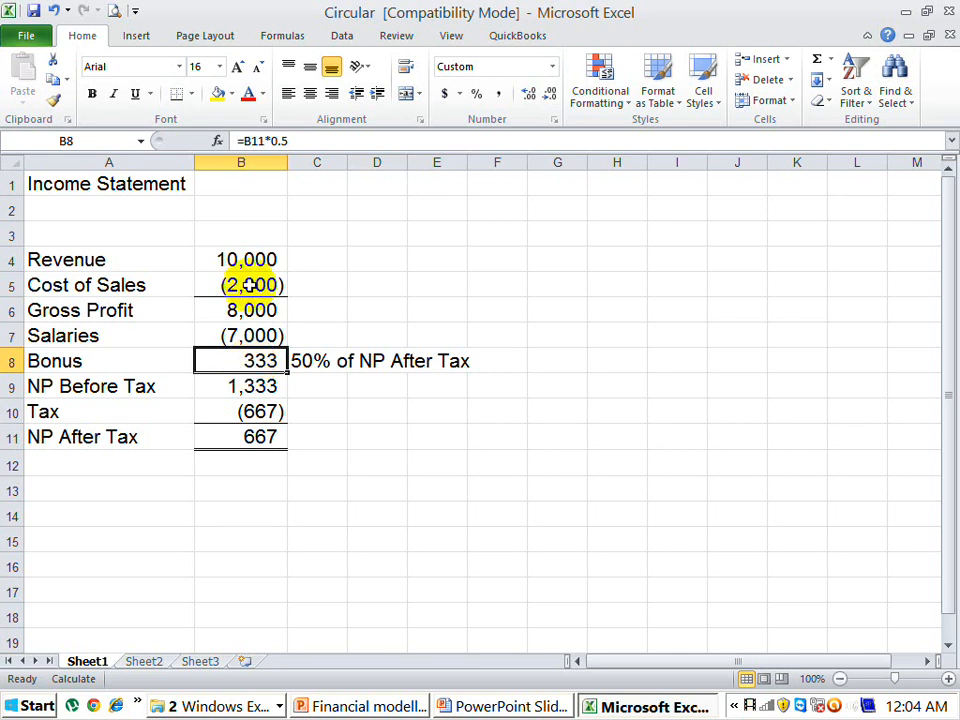
pyautogui.click(243, 141)
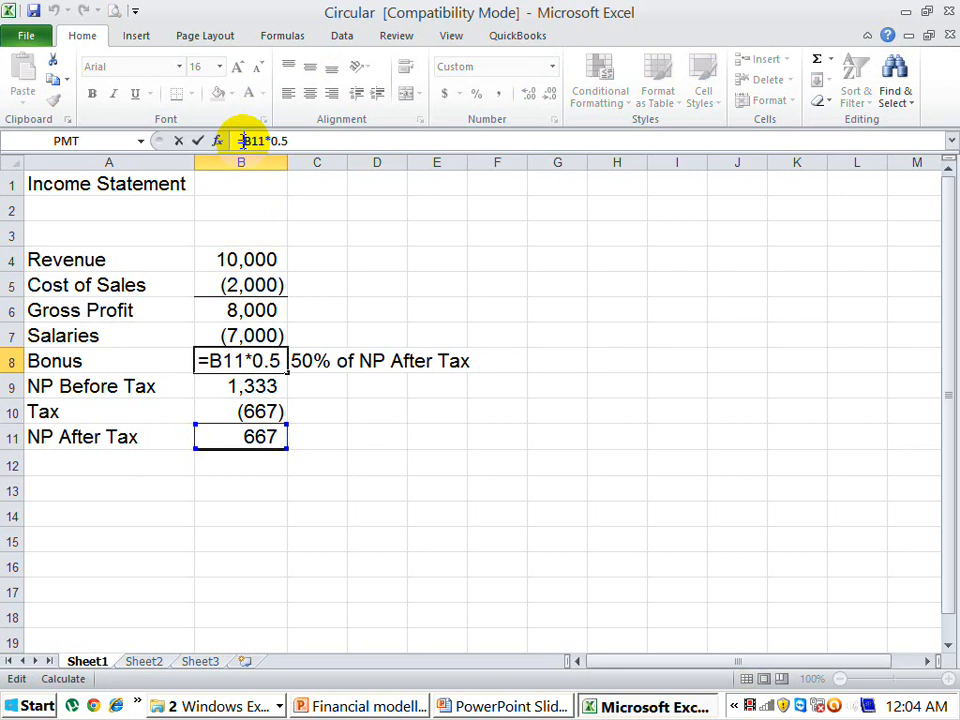
pyautogui.press('BackSpace')
pyautogui.write('-')
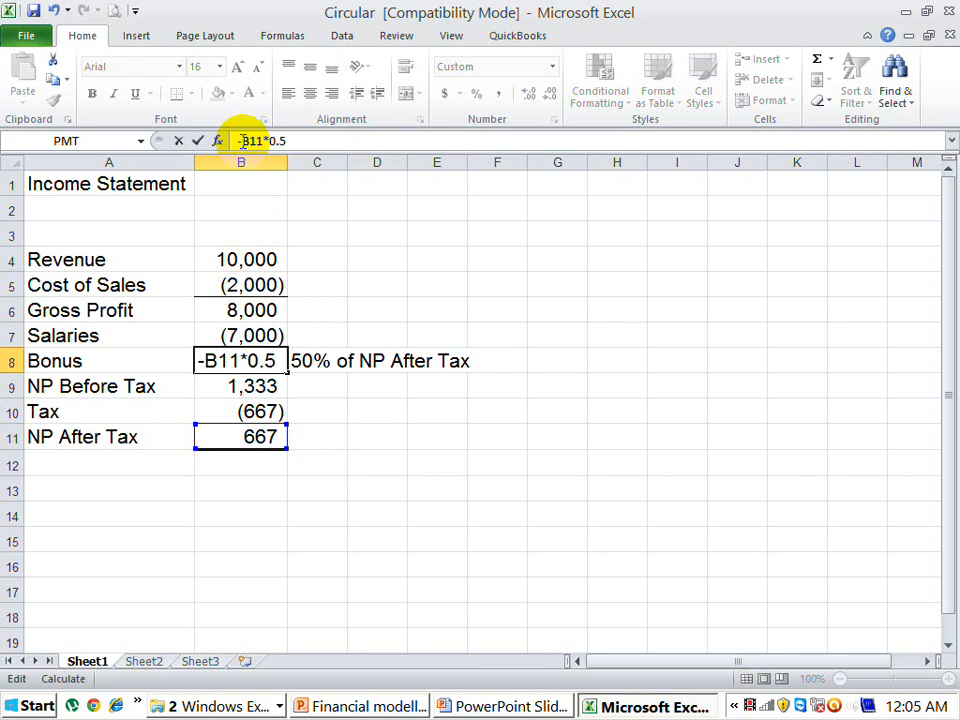
pyautogui.press('Return')
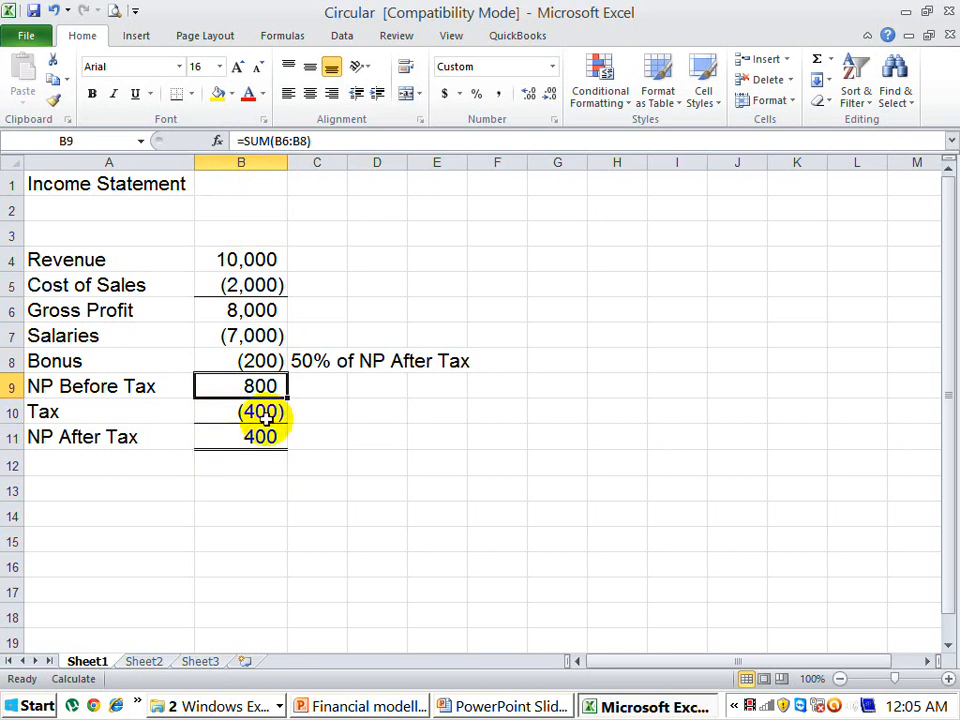
pyautogui.click(255, 336)
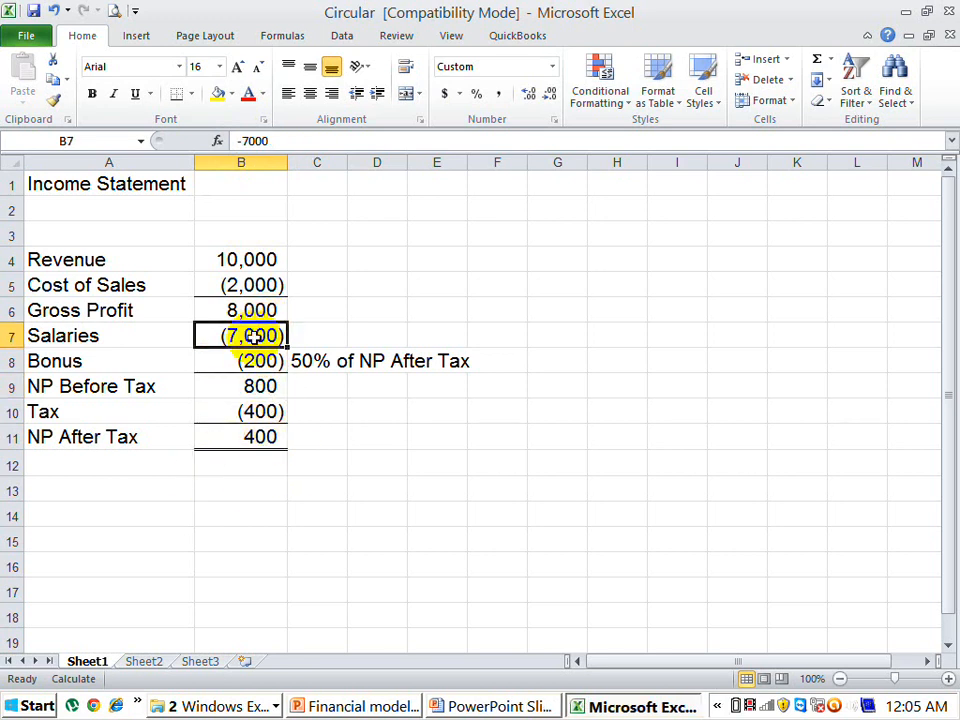
pyautogui.click(255, 387)
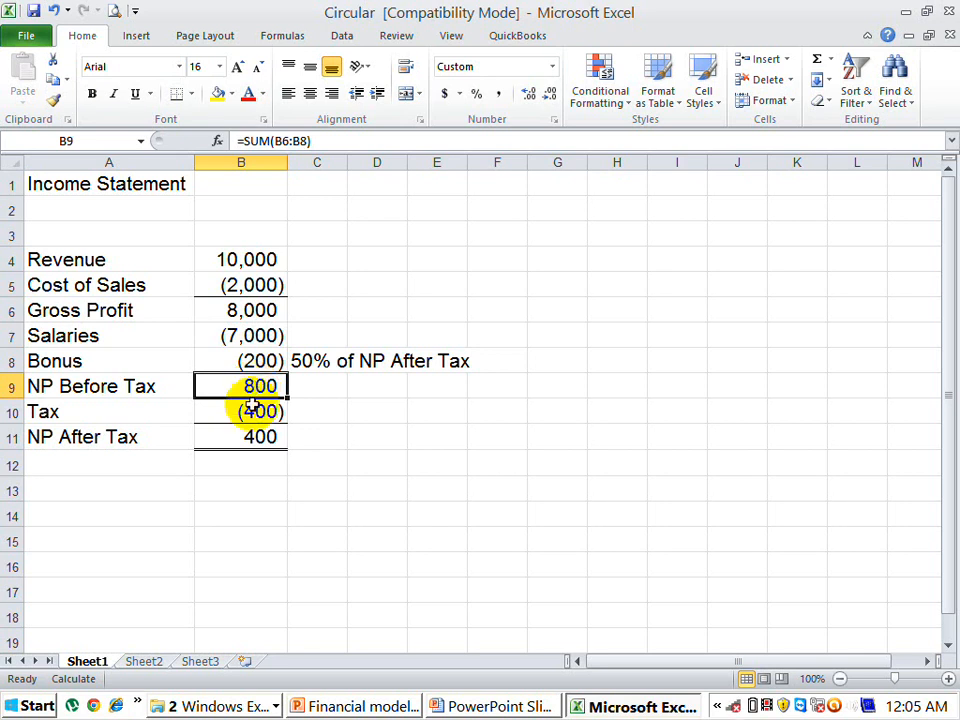
pyautogui.click(253, 408)
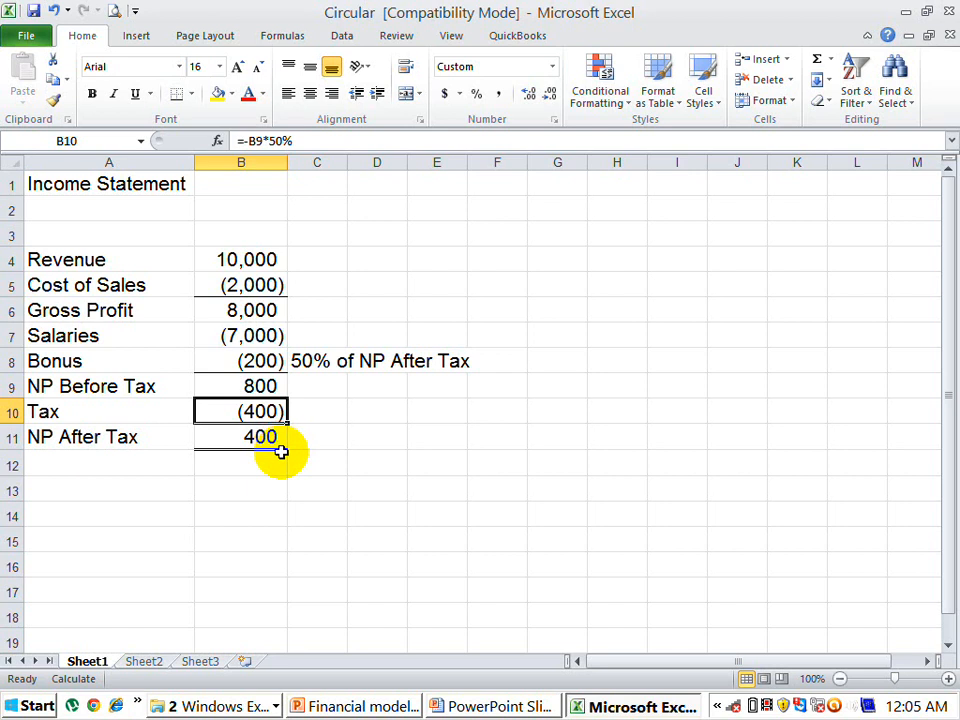
pyautogui.click(369, 441)
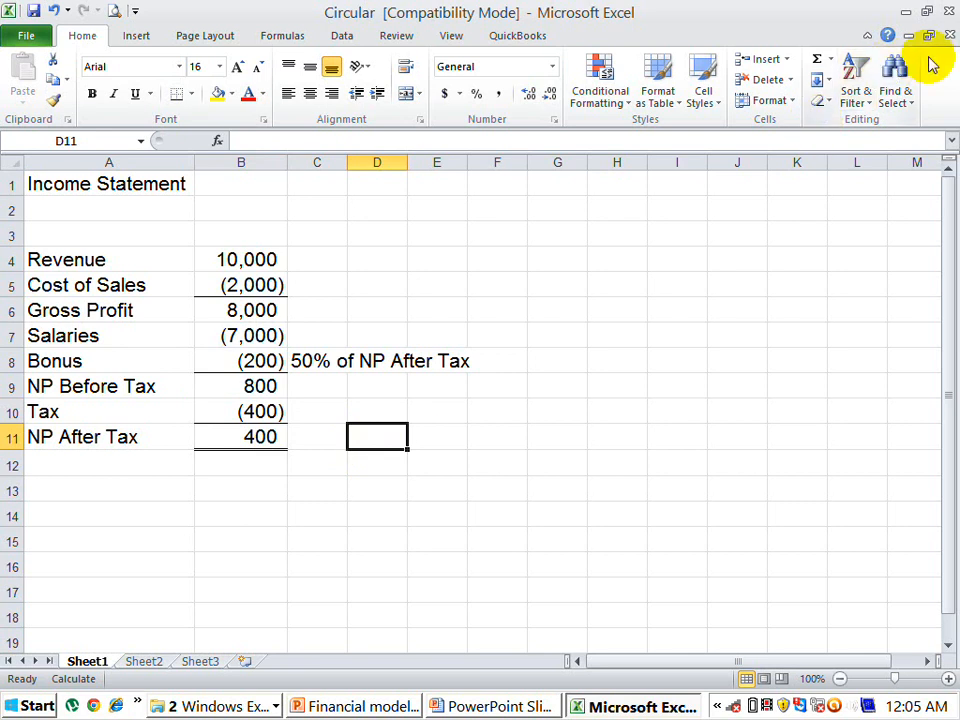
# Close the Circular workbook without saving and open the Data Validation workbook linked from the slide's scales picture.
pyautogui.click(950, 11)
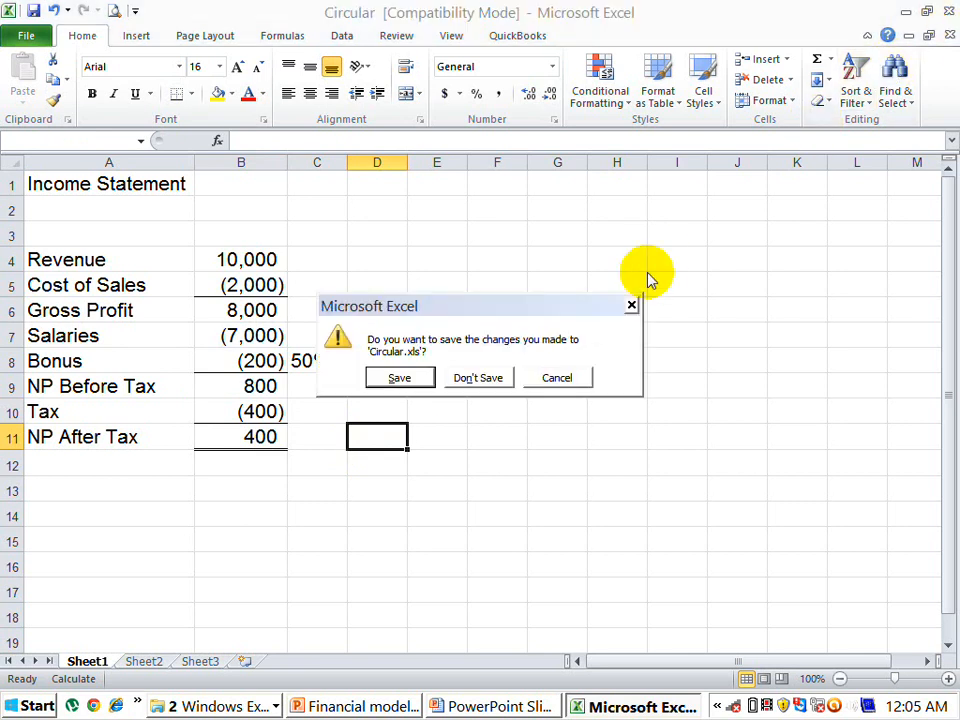
pyautogui.click(493, 384)
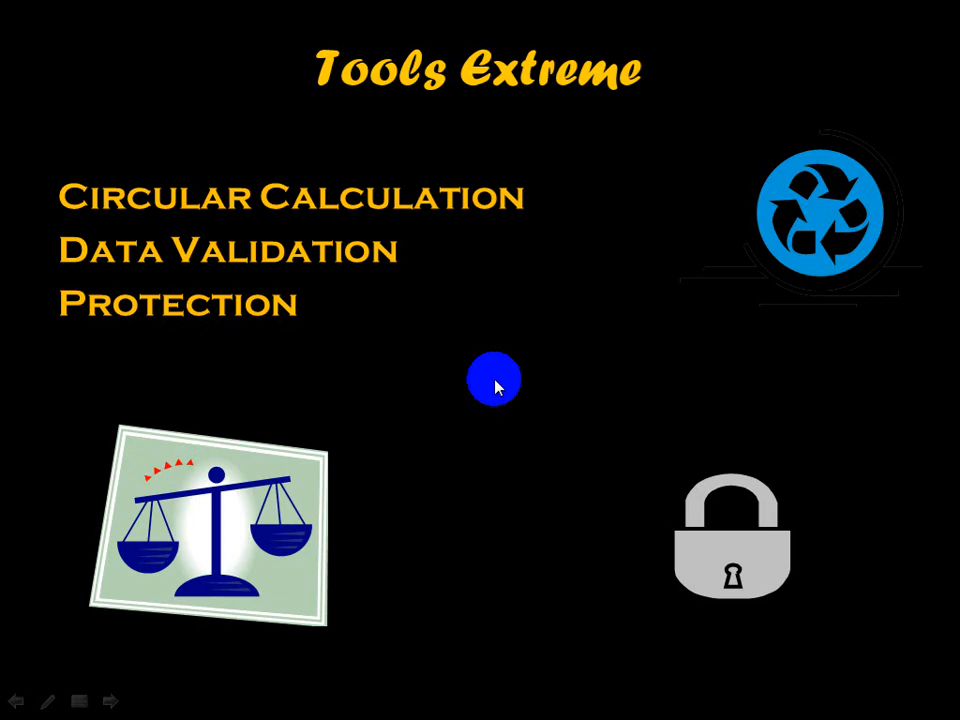
pyautogui.click(228, 520)
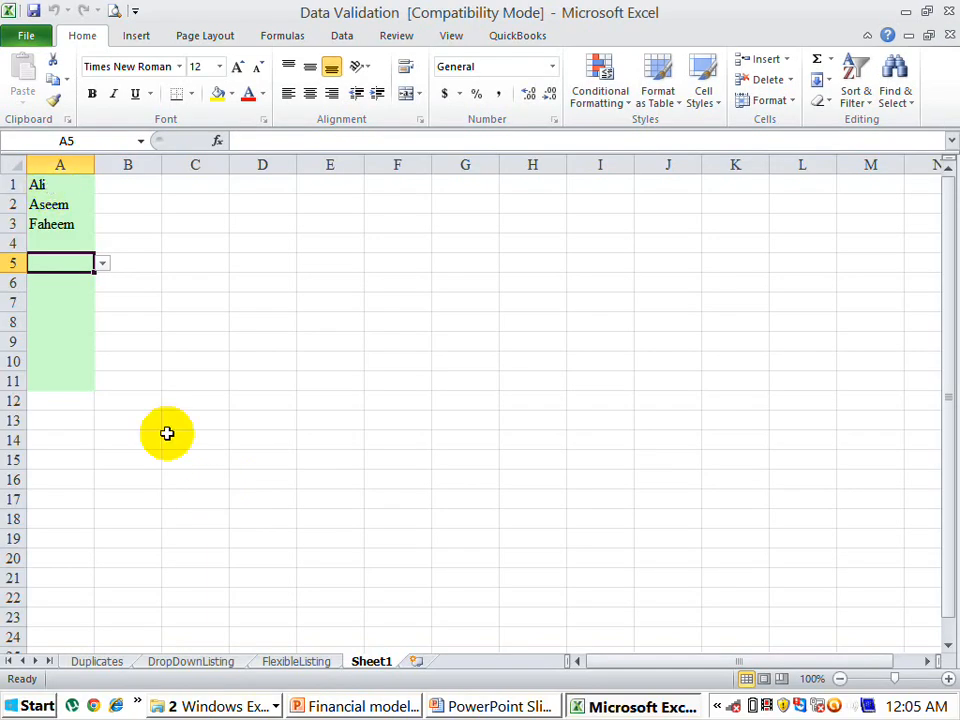
# On the Duplicates sheet, add a new first name in E5, directly below the existing names.
pyautogui.click(44, 189)
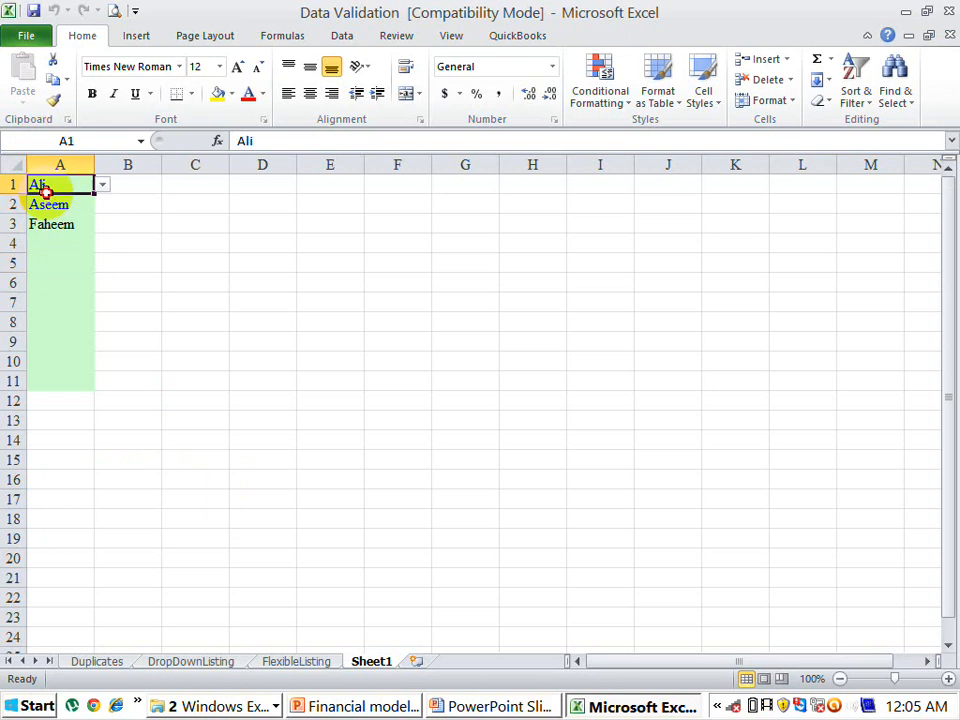
pyautogui.click(100, 663)
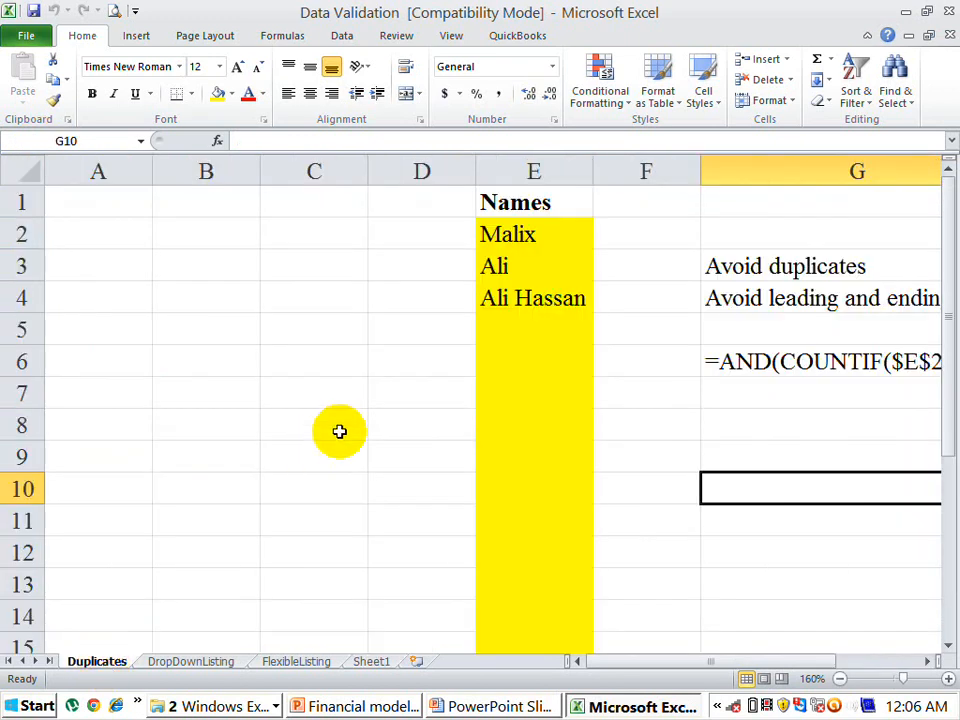
pyautogui.click(524, 322)
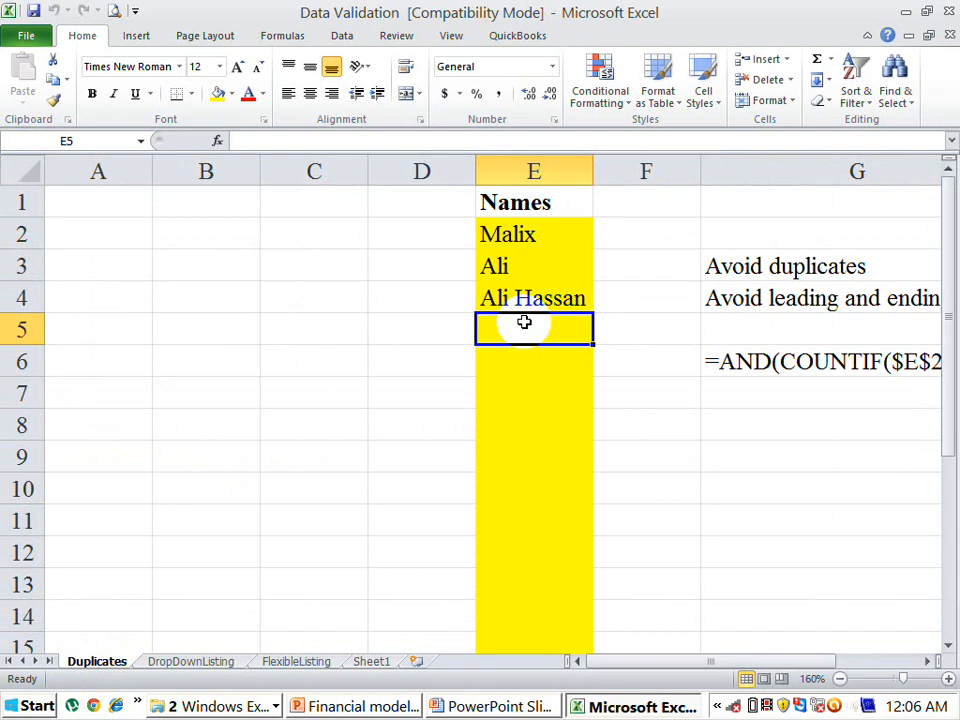
pyautogui.write('omer')
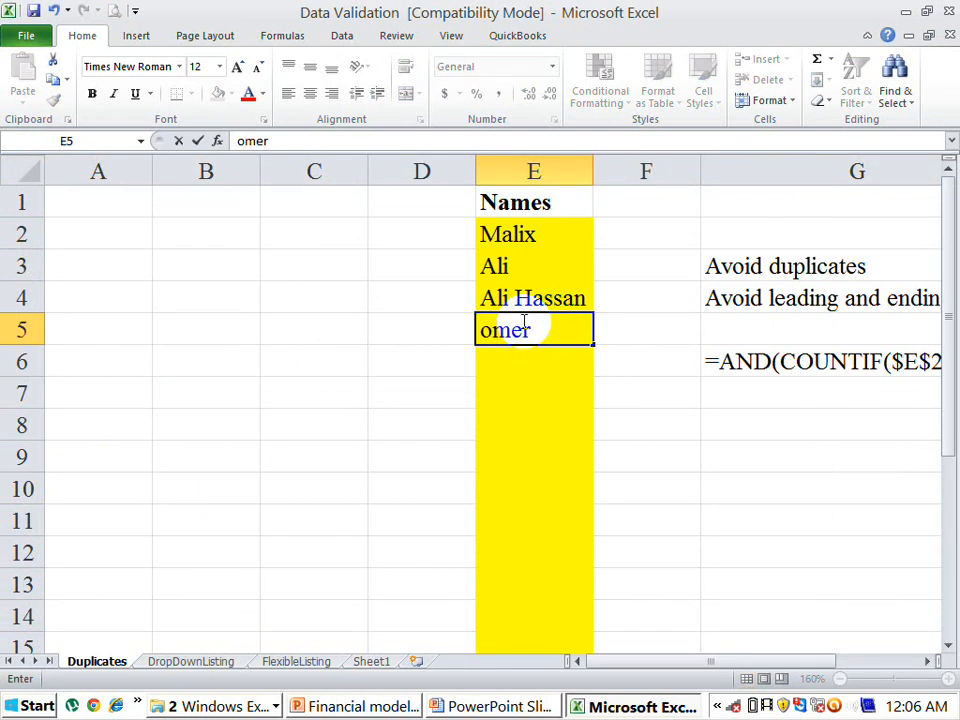
pyautogui.press('Return')
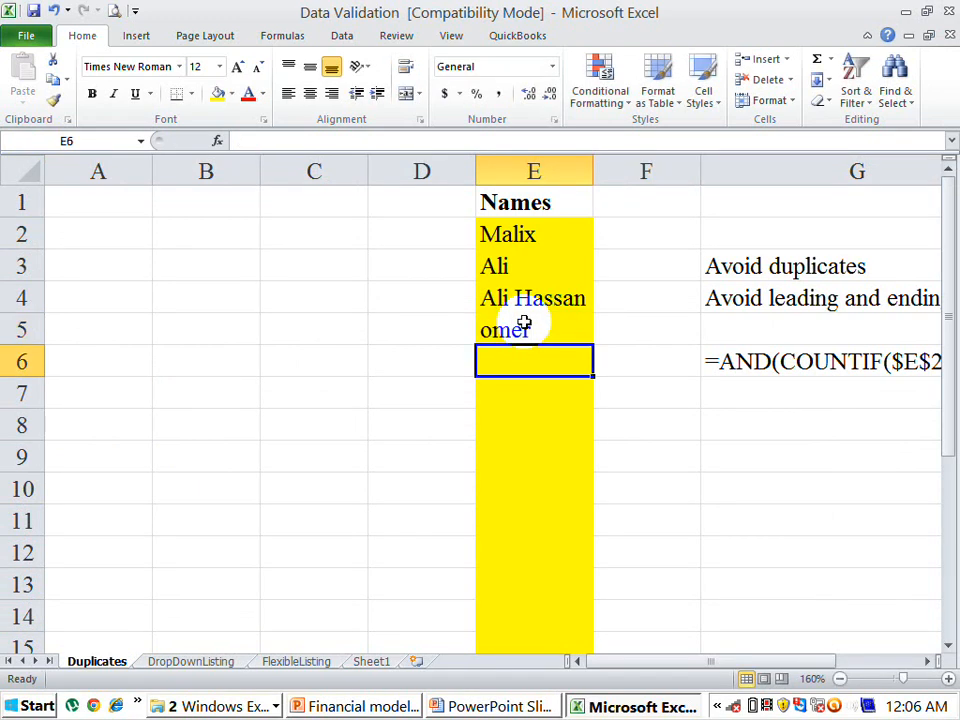
# Try to enter the name from E5 again in E6, and retry it with a full stop added at the end.
pyautogui.write('omer')
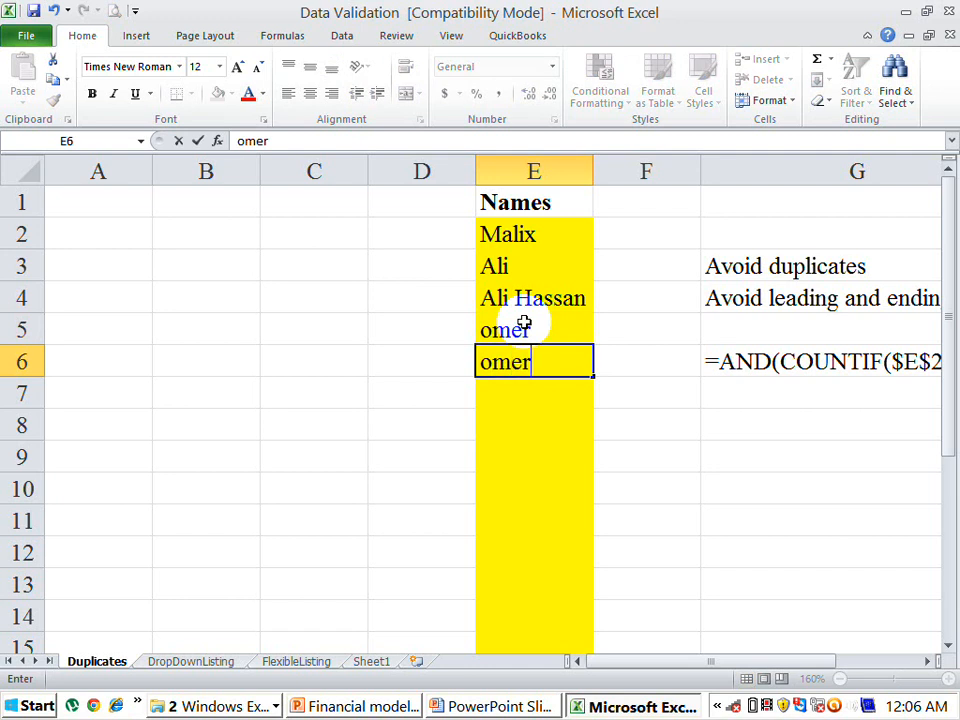
pyautogui.click(524, 322)
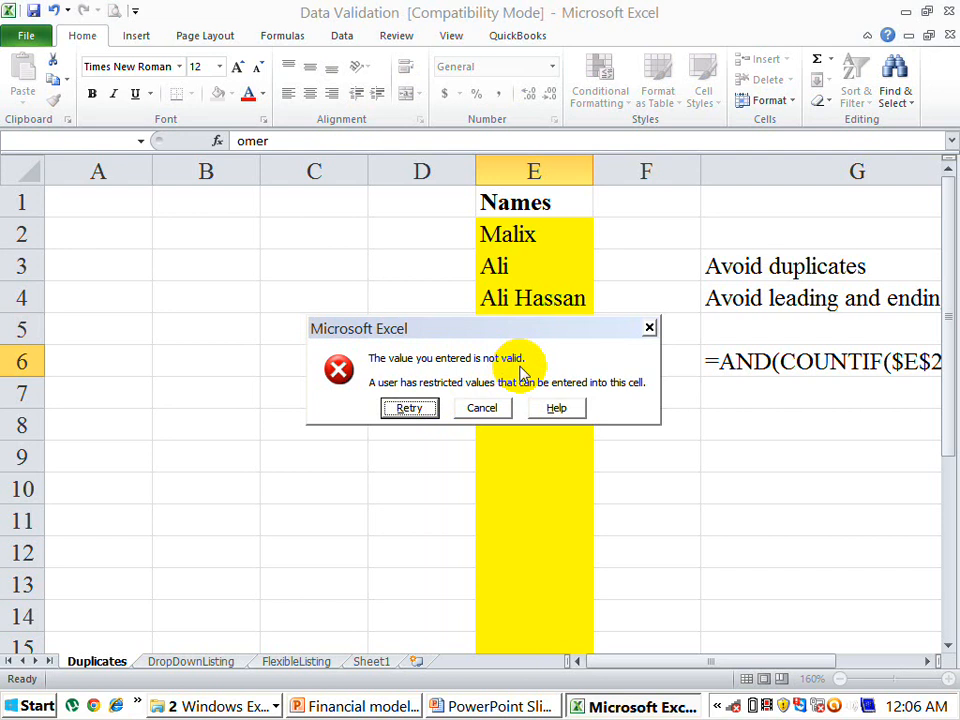
pyautogui.click(414, 407)
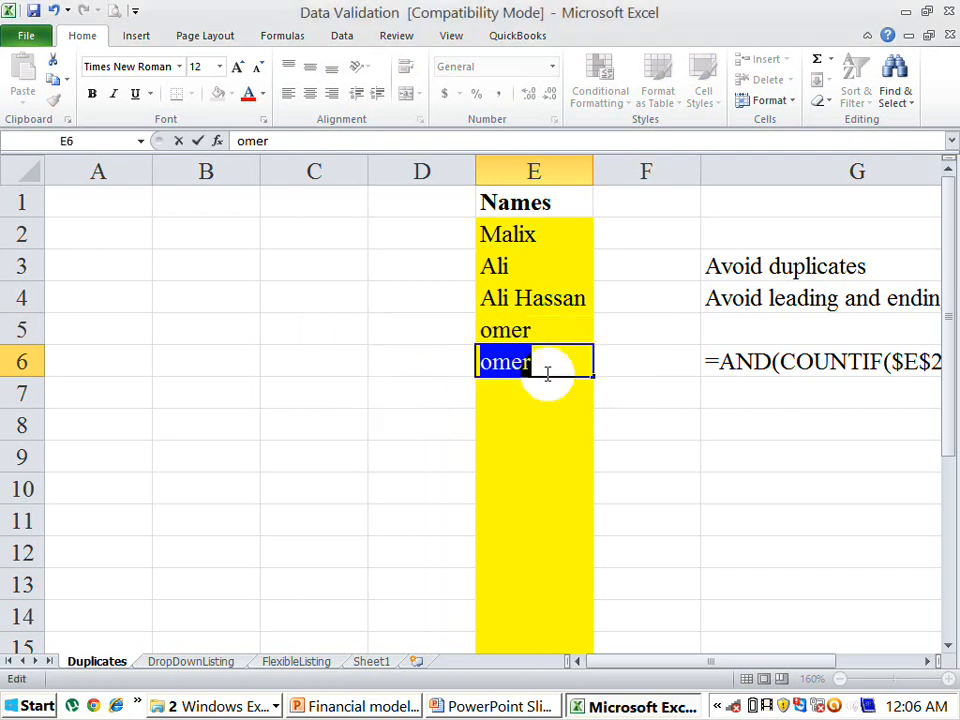
pyautogui.click(547, 374)
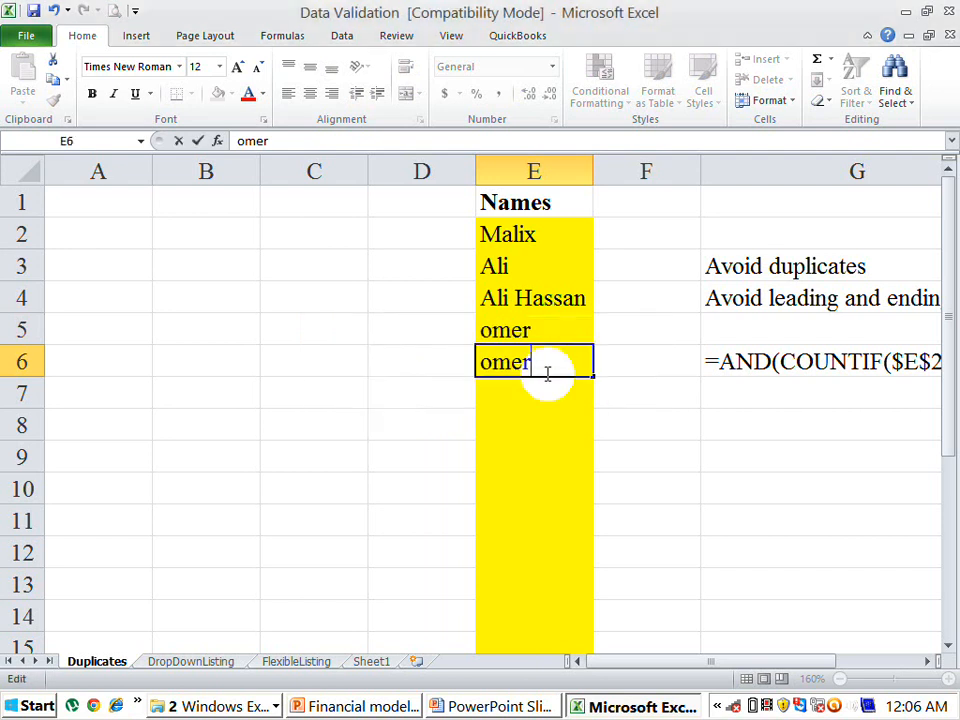
pyautogui.write('.')
pyautogui.press('Return')
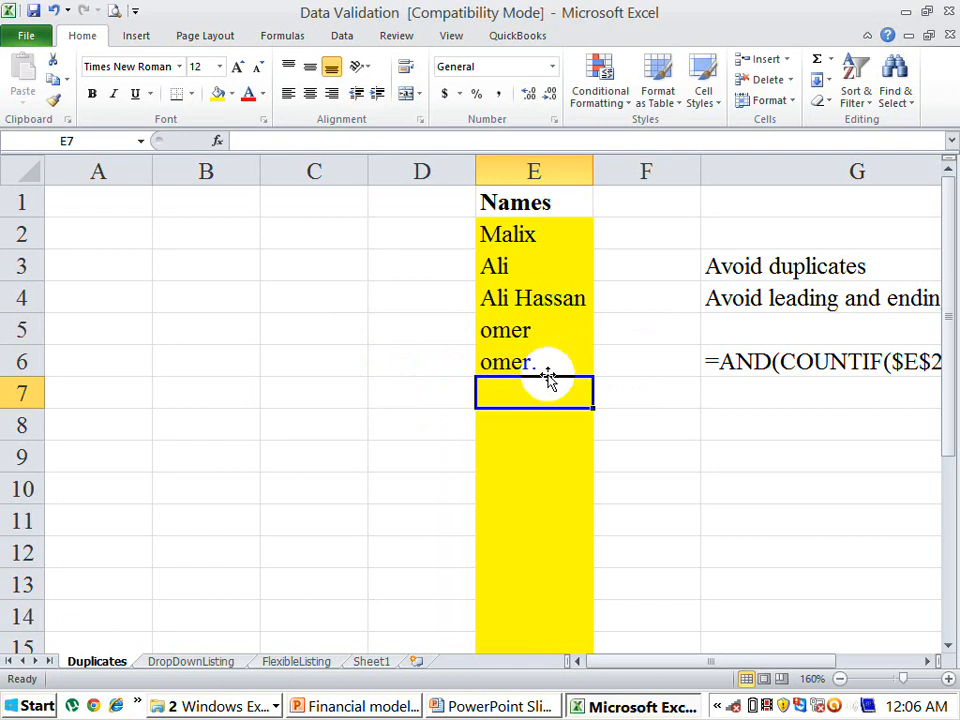
# Clear all existing data validation settings from the Names range E2:E23 on the Duplicates sheet.
pyautogui.click(525, 234)
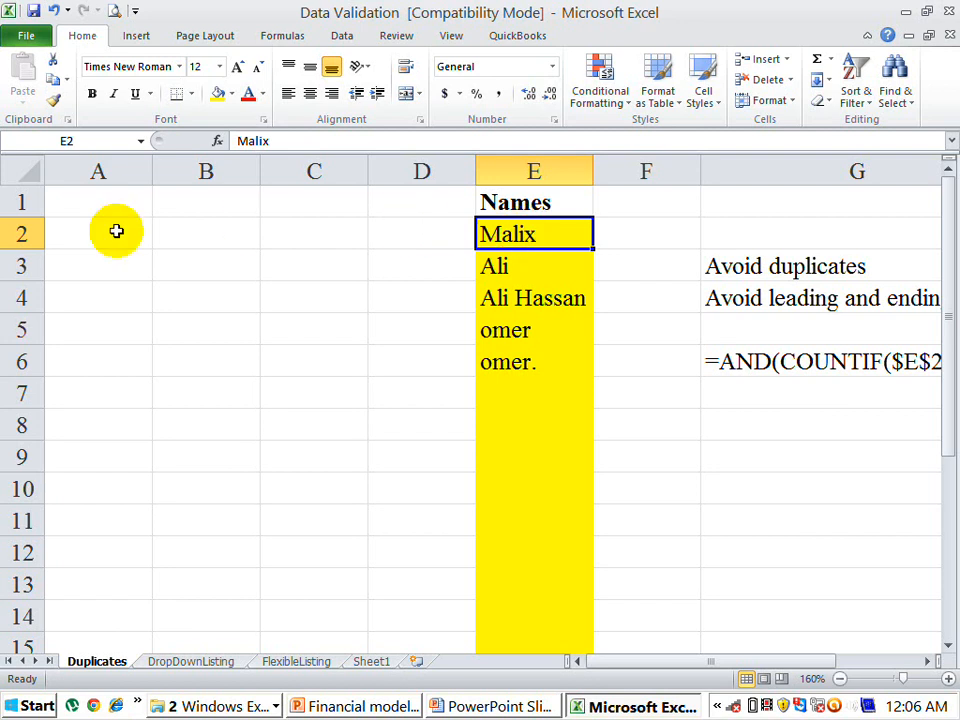
pyautogui.click(518, 234)
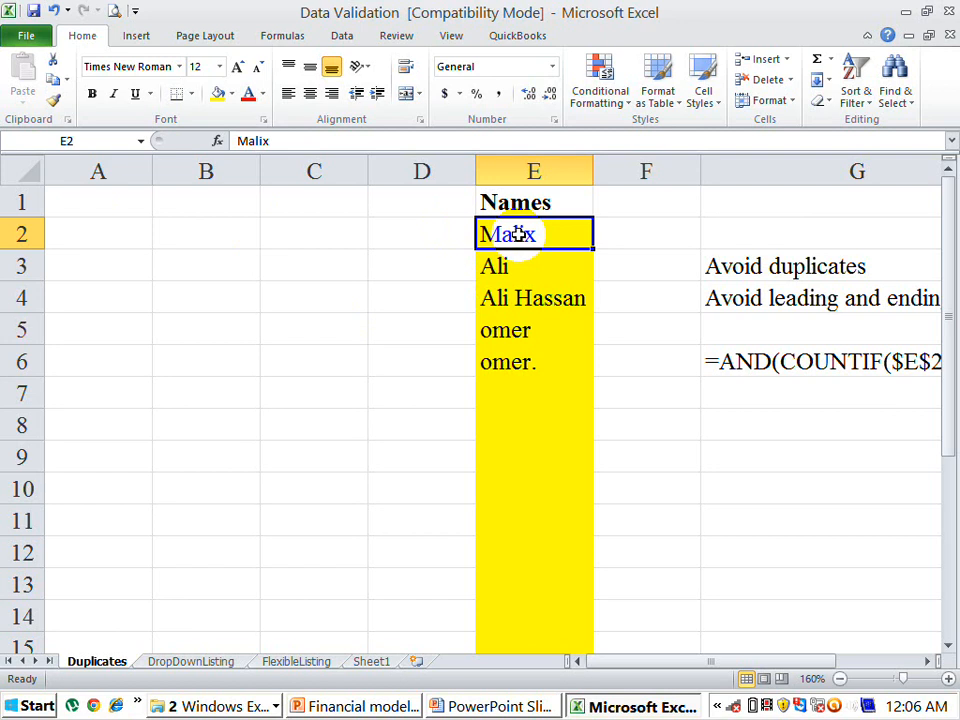
pyautogui.hotkey('shift', 'Down')
pyautogui.hotkey('shift', 'Down')
pyautogui.hotkey('shift', 'Down')
pyautogui.hotkey('shift', 'Down')
pyautogui.hotkey('shift', 'Down')
pyautogui.hotkey('shift', 'Down')
pyautogui.hotkey('shift', 'Down')
pyautogui.hotkey('shift', 'Down')
pyautogui.hotkey('shift', 'Down')
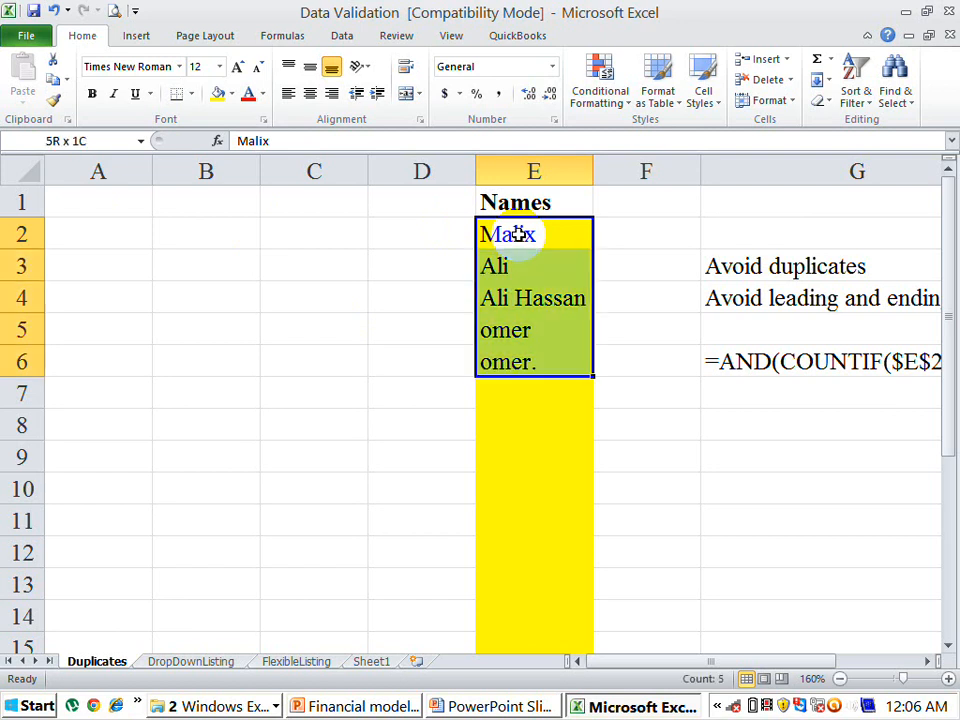
pyautogui.hotkey('shift', 'Down')
pyautogui.hotkey('shift', 'Down')
pyautogui.hotkey('shift', 'Down')
pyautogui.hotkey('shift', 'Down')
pyautogui.hotkey('shift', 'Down')
pyautogui.hotkey('shift', 'Down')
pyautogui.hotkey('shift', 'Down')
pyautogui.hotkey('shift', 'Down')
pyautogui.hotkey('shift', 'Down')
pyautogui.hotkey('shift', 'Down')
pyautogui.hotkey('shift', 'Down')
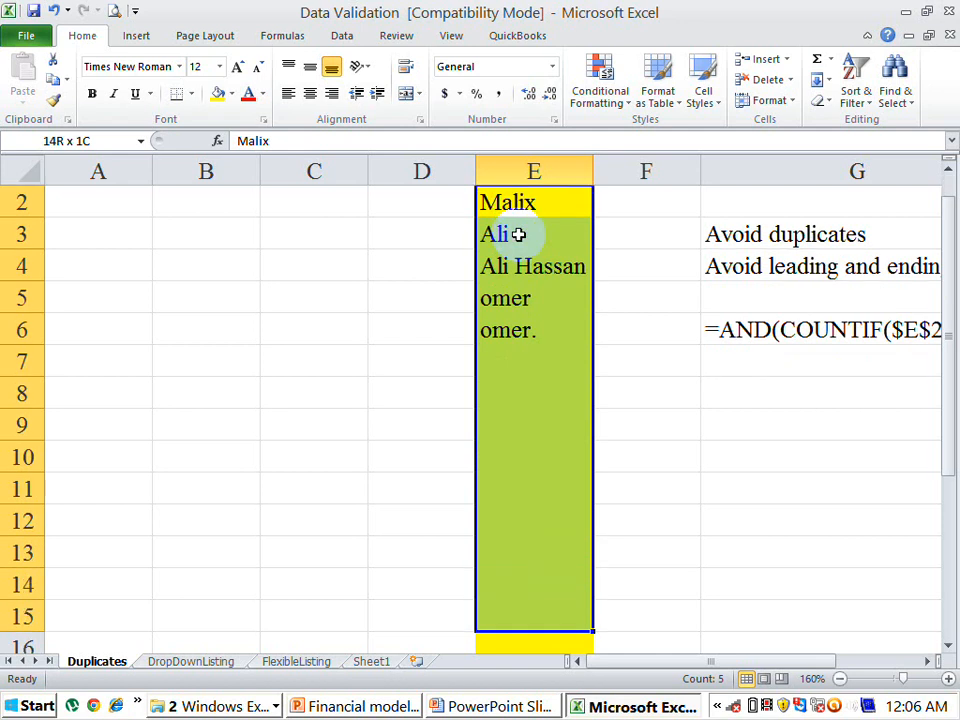
pyautogui.hotkey('shift', 'Down')
pyautogui.hotkey('shift', 'Down')
pyautogui.hotkey('shift', 'Down')
pyautogui.hotkey('shift', 'Down')
pyautogui.hotkey('shift', 'Down')
pyautogui.hotkey('shift', 'Down')
pyautogui.hotkey('shift', 'Down')
pyautogui.hotkey('shift', 'Down')
pyautogui.hotkey('shift', 'Down')
pyautogui.hotkey('shift', 'Down')
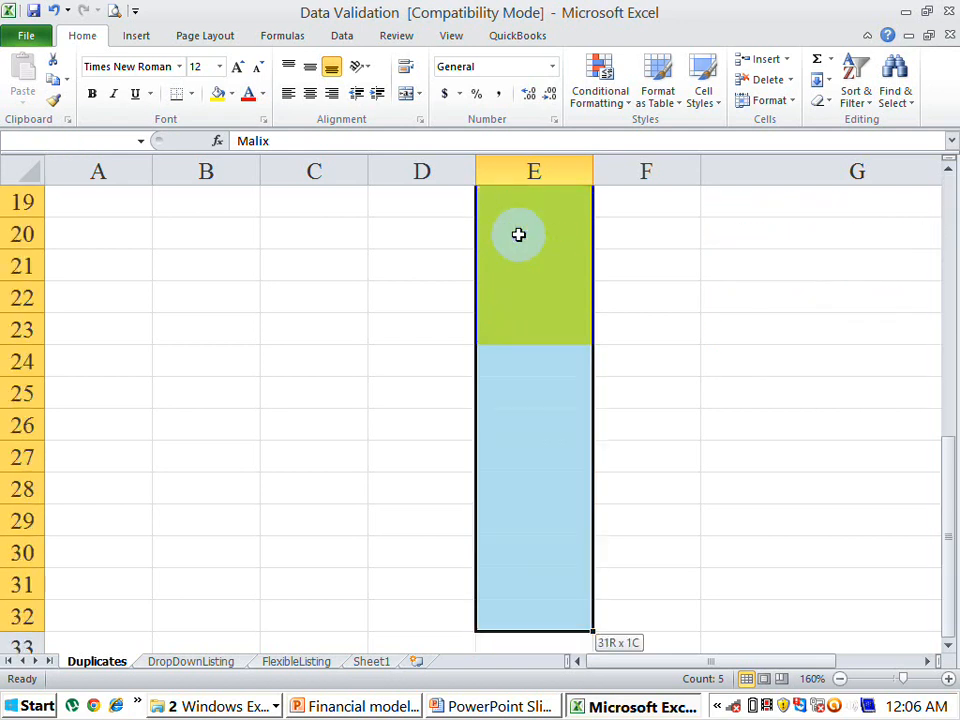
pyautogui.hotkey('shift', 'Up')
pyautogui.hotkey('shift', 'Up')
pyautogui.hotkey('shift', 'Up')
pyautogui.hotkey('shift', 'Up')
pyautogui.hotkey('shift', 'Up')
pyautogui.hotkey('shift', 'Up')
pyautogui.hotkey('shift', 'Up')
pyautogui.hotkey('shift', 'Up')
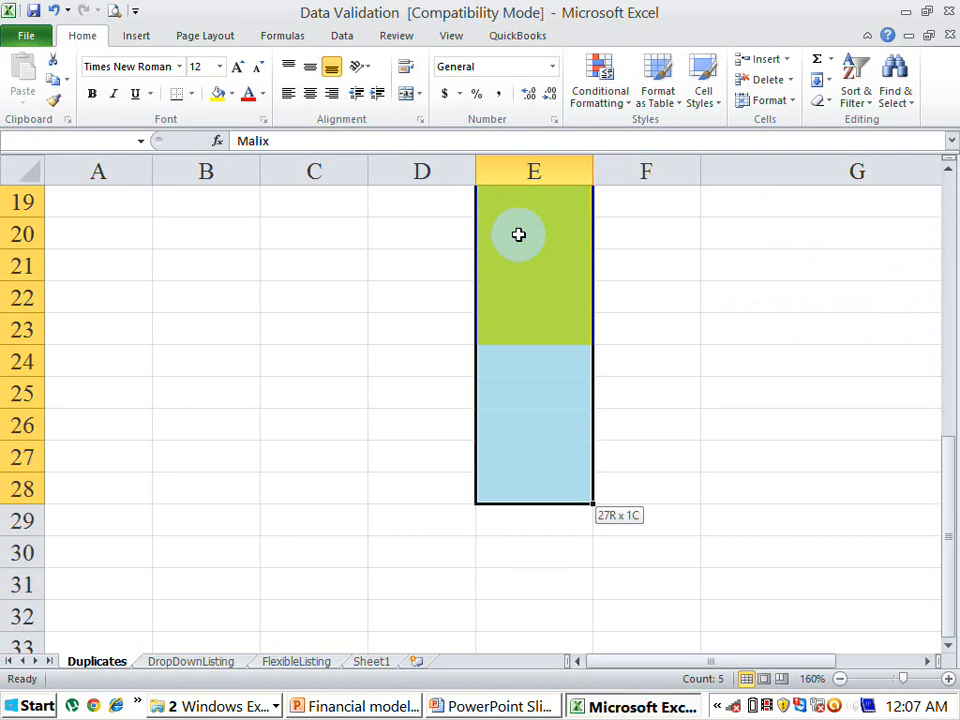
pyautogui.hotkey('shift', 'Up')
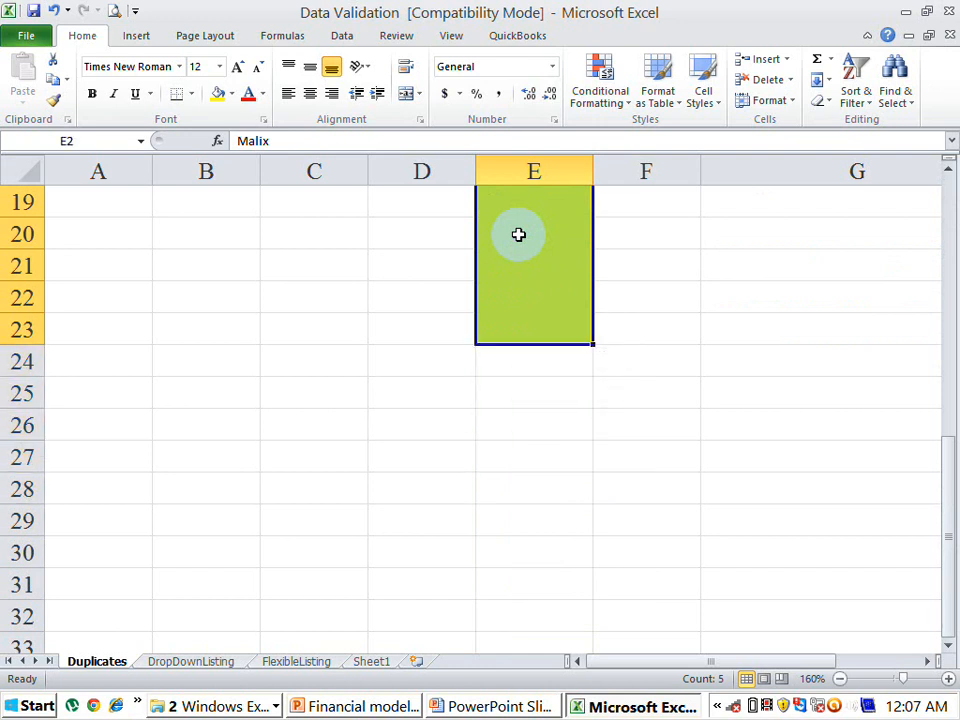
pyautogui.click(947, 170)
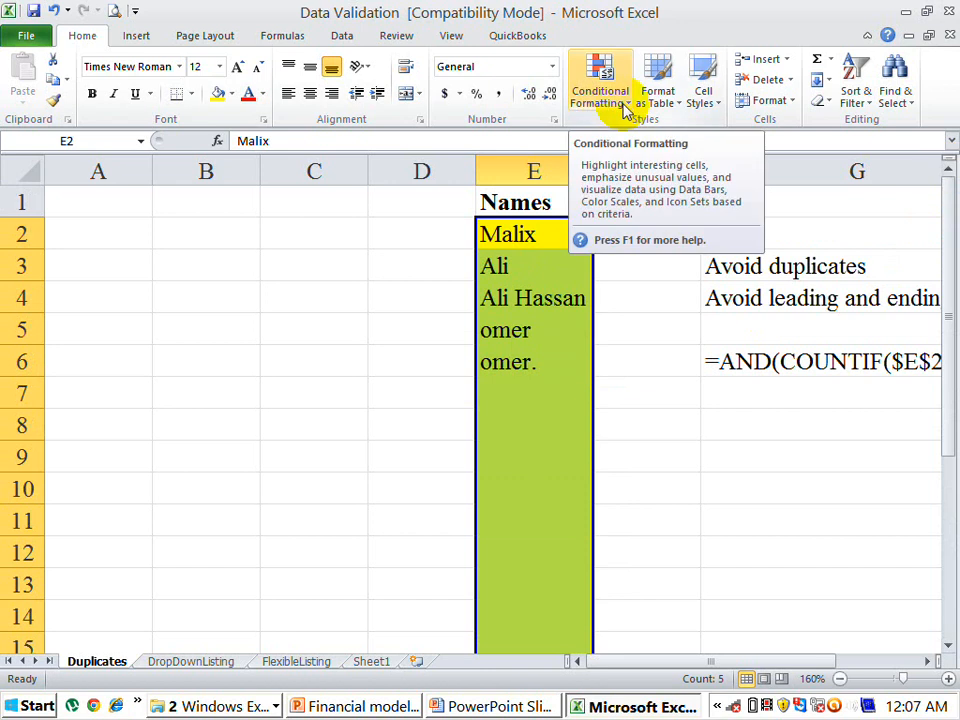
pyautogui.click(342, 36)
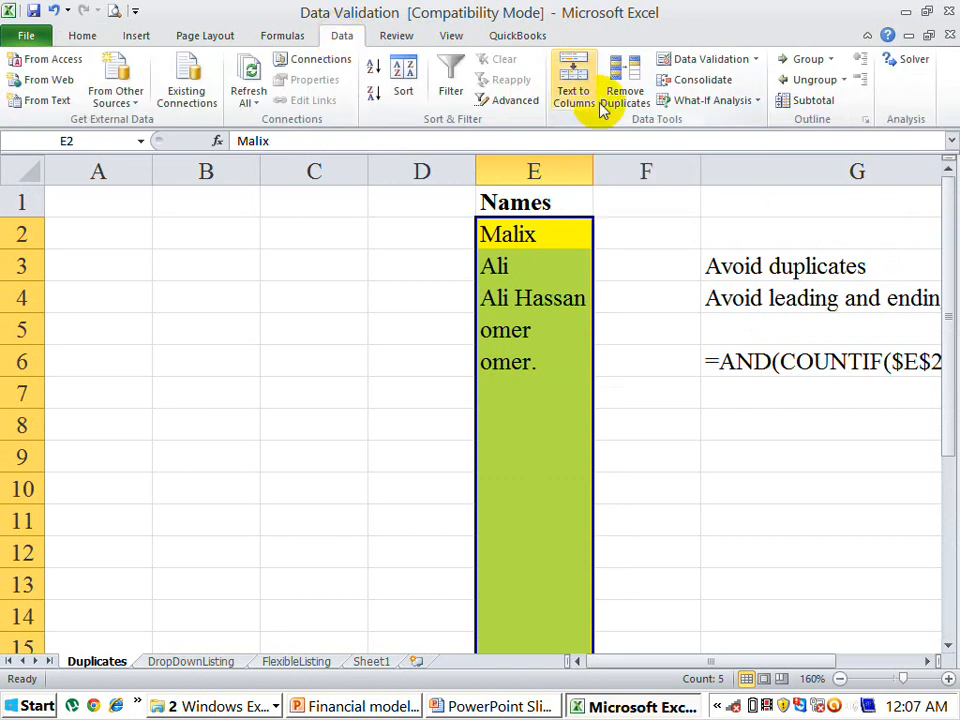
pyautogui.click(758, 64)
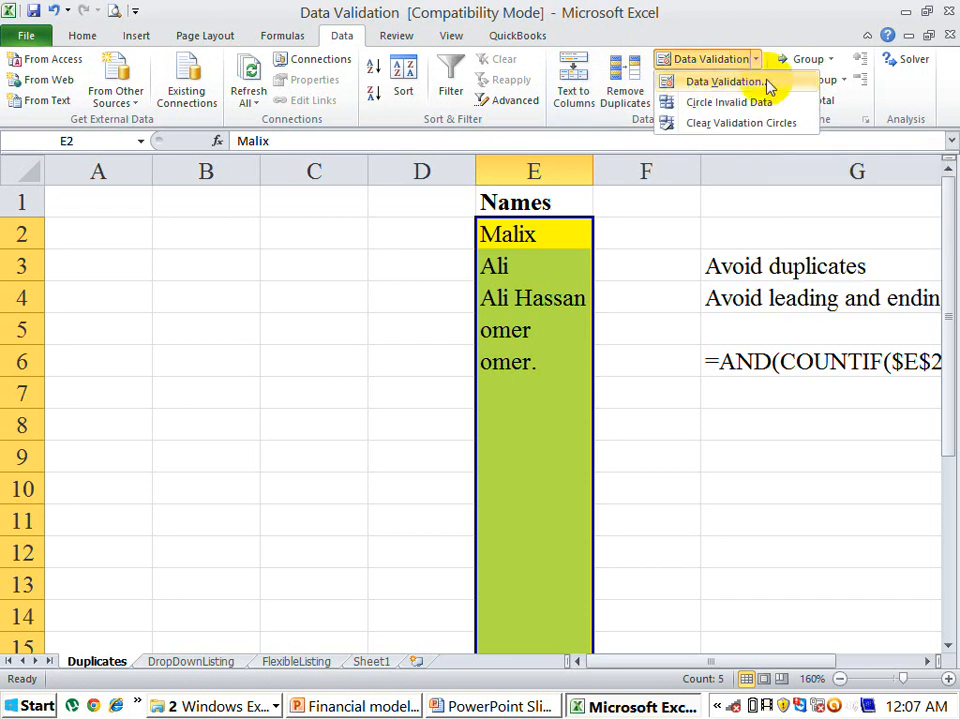
pyautogui.click(766, 86)
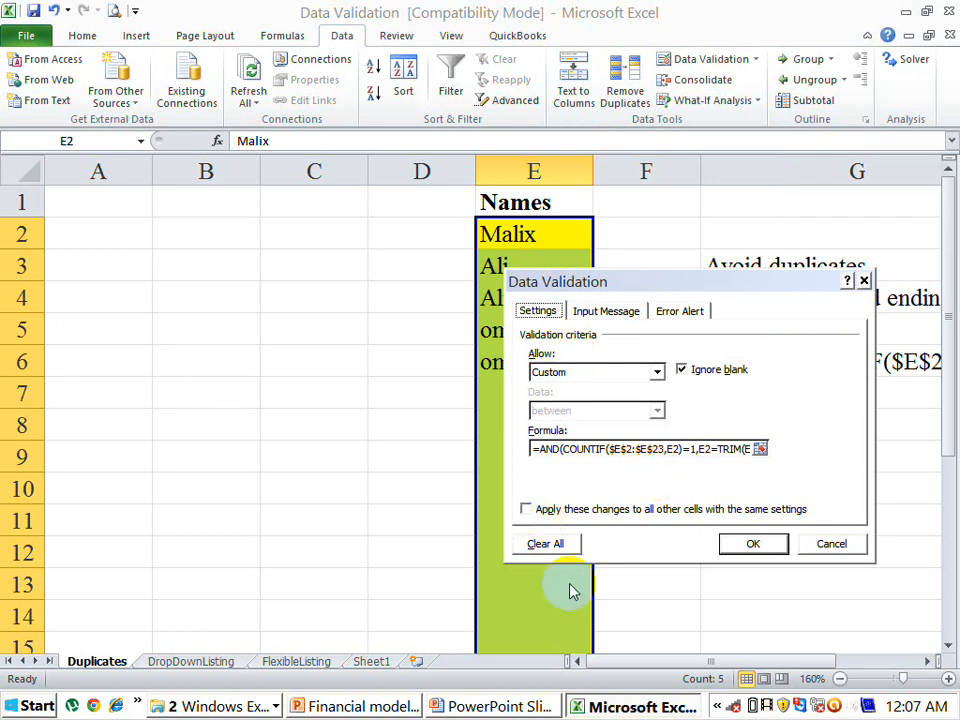
pyautogui.click(548, 545)
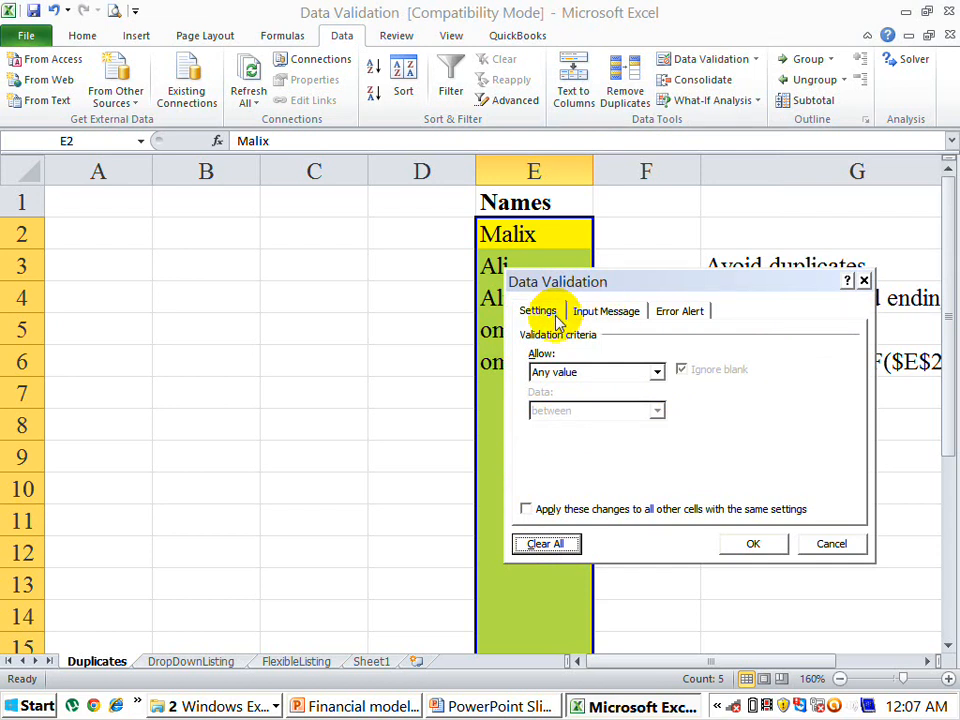
# Examine the input message and error alert options and the settings offered by the Whole number, Decimal and List criteria.
pyautogui.click(608, 312)
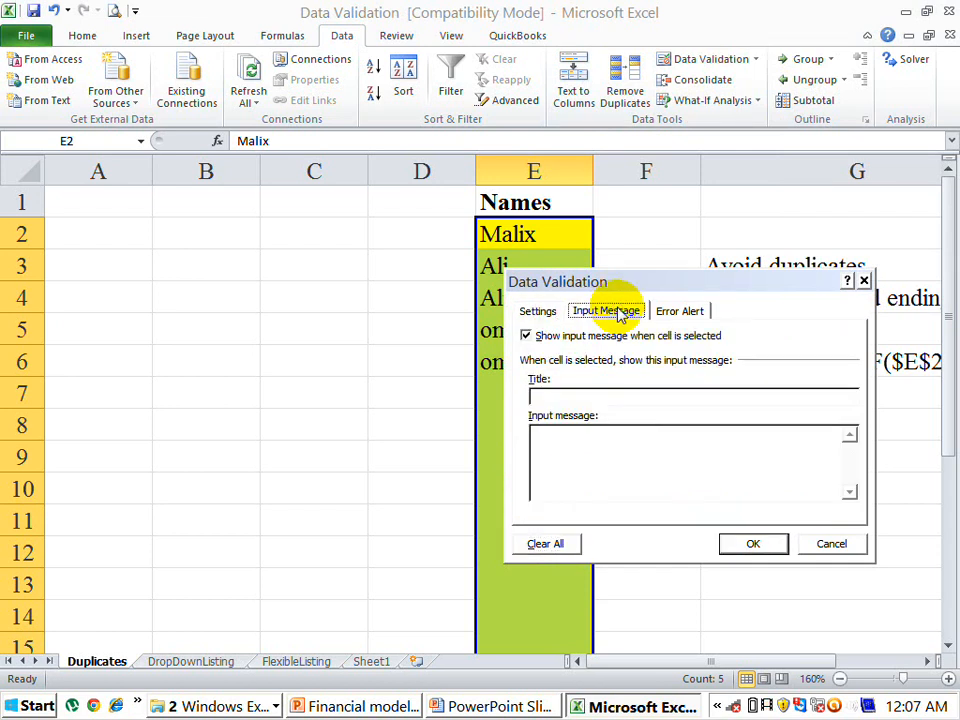
pyautogui.click(686, 314)
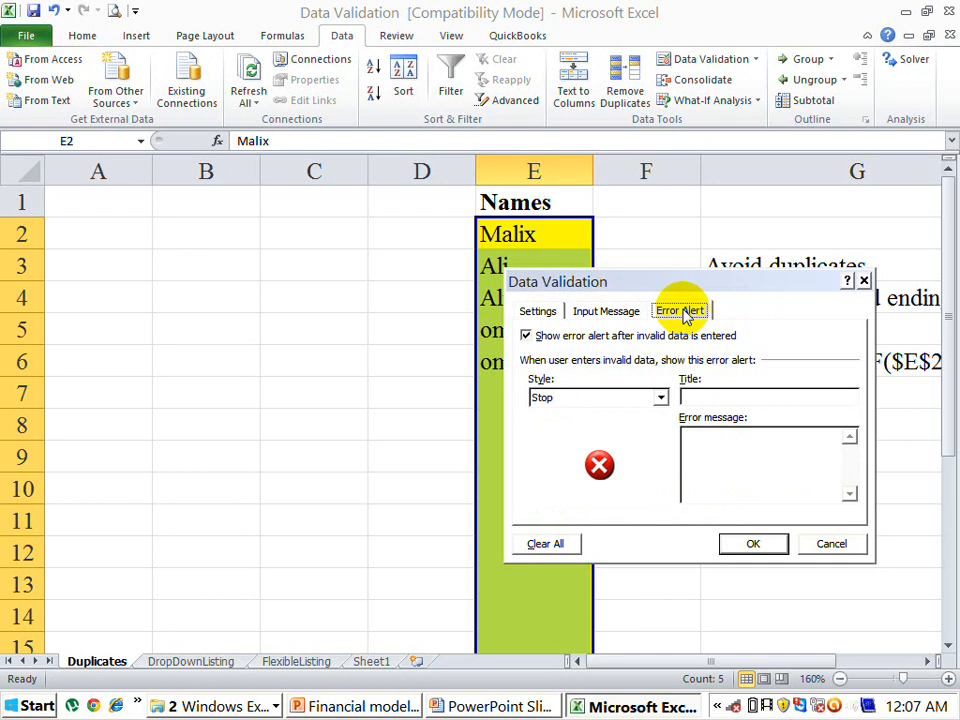
pyautogui.click(539, 313)
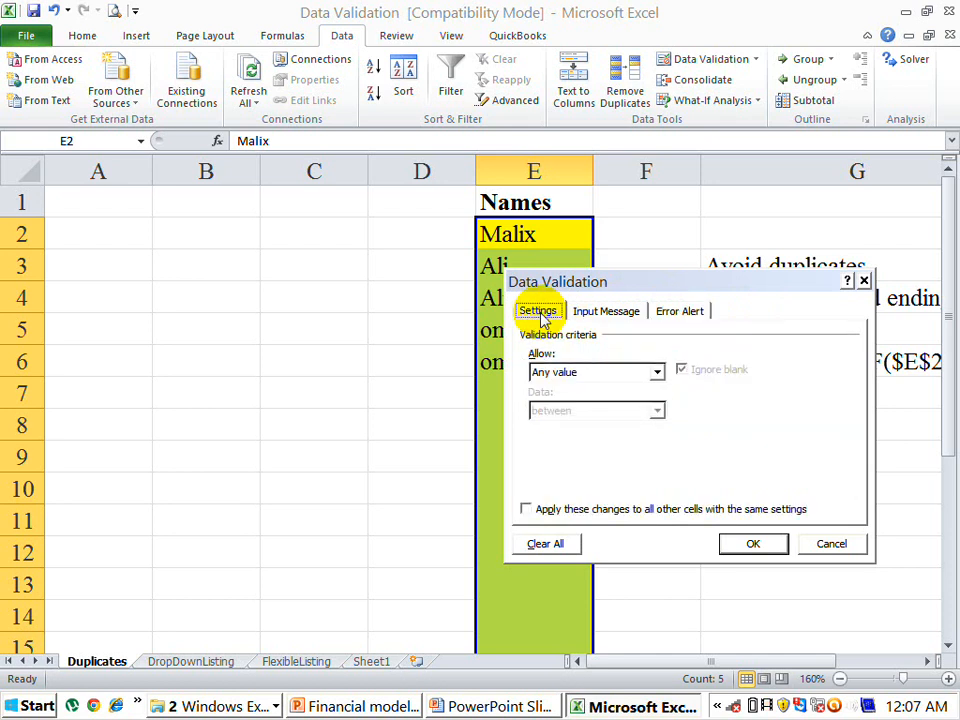
pyautogui.click(595, 375)
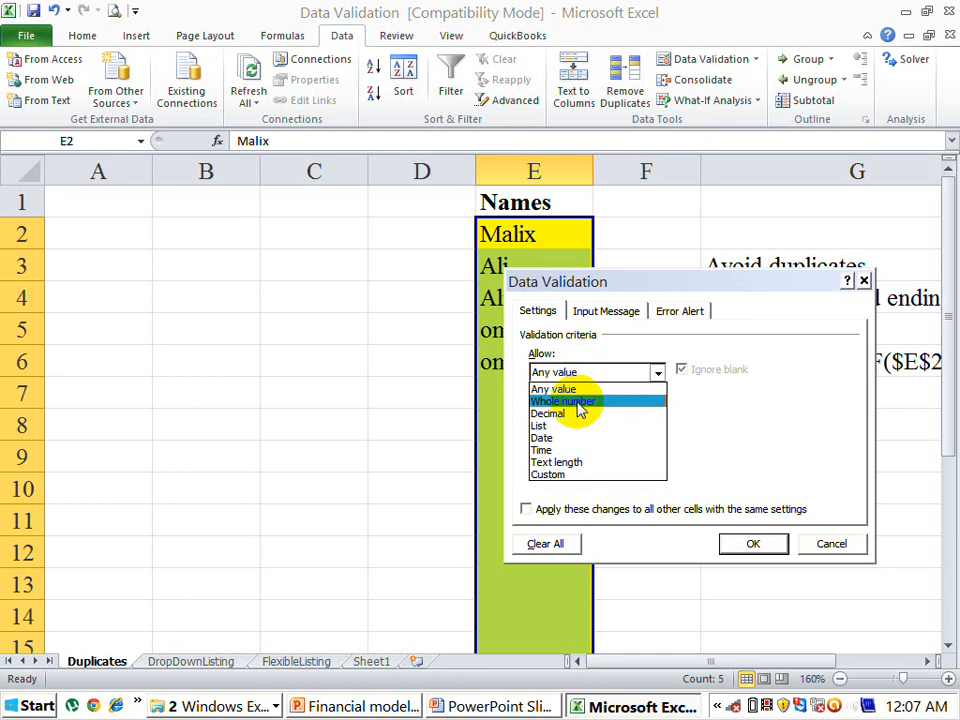
pyautogui.click(580, 402)
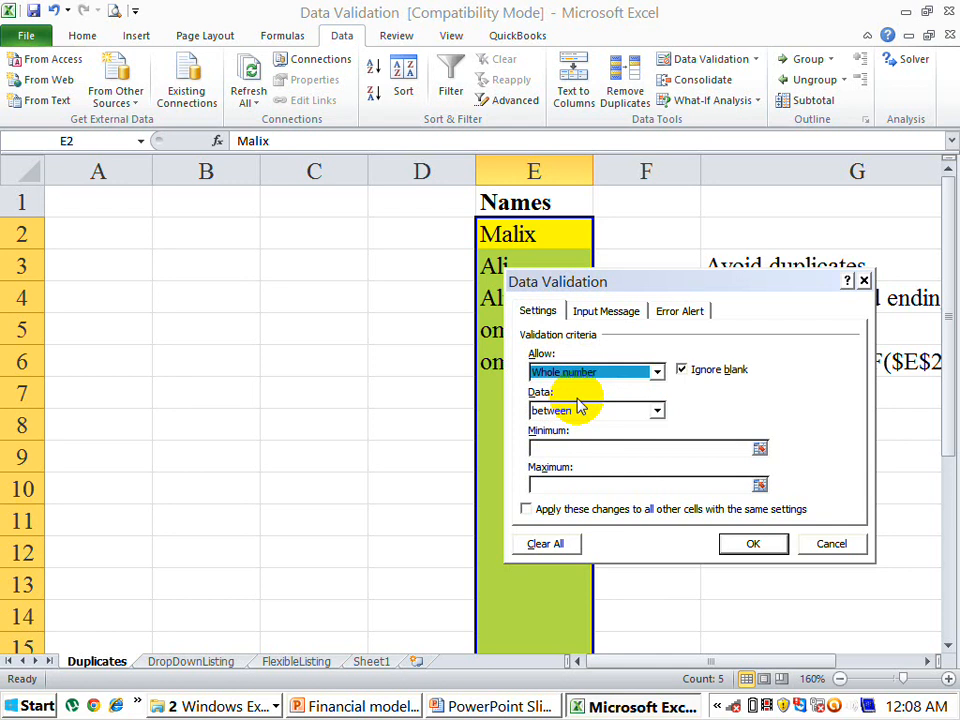
pyautogui.click(577, 418)
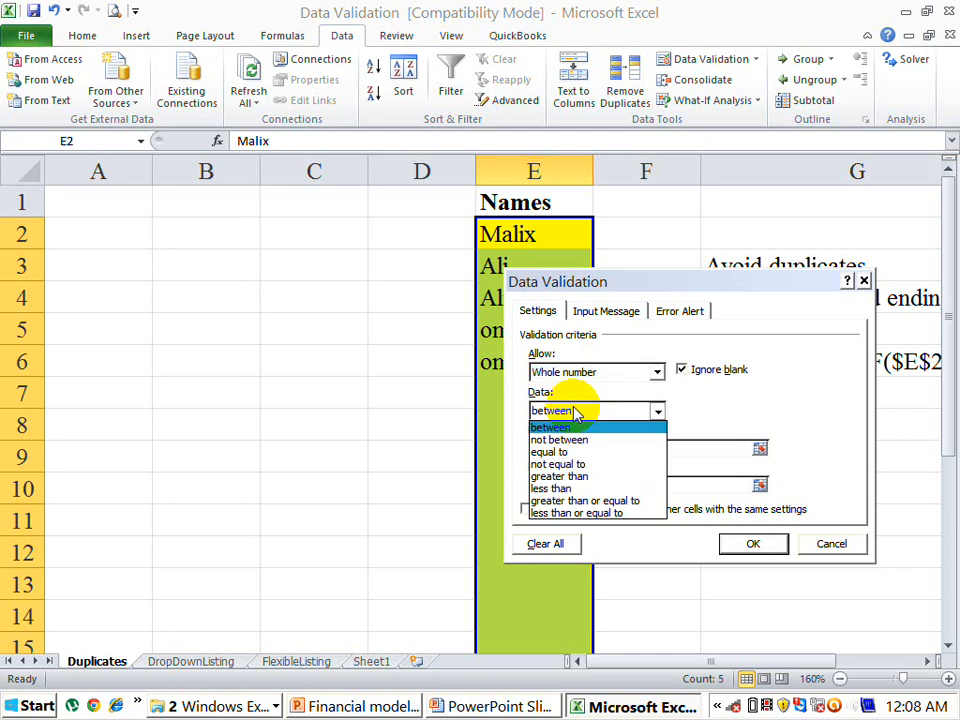
pyautogui.click(575, 412)
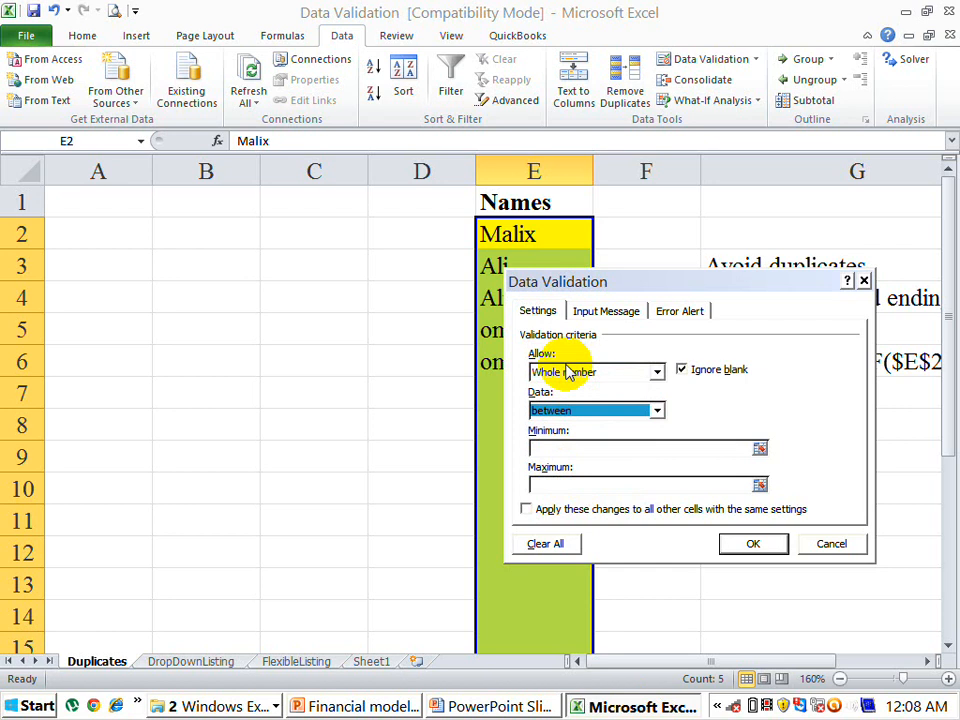
pyautogui.click(568, 372)
pyautogui.click(552, 414)
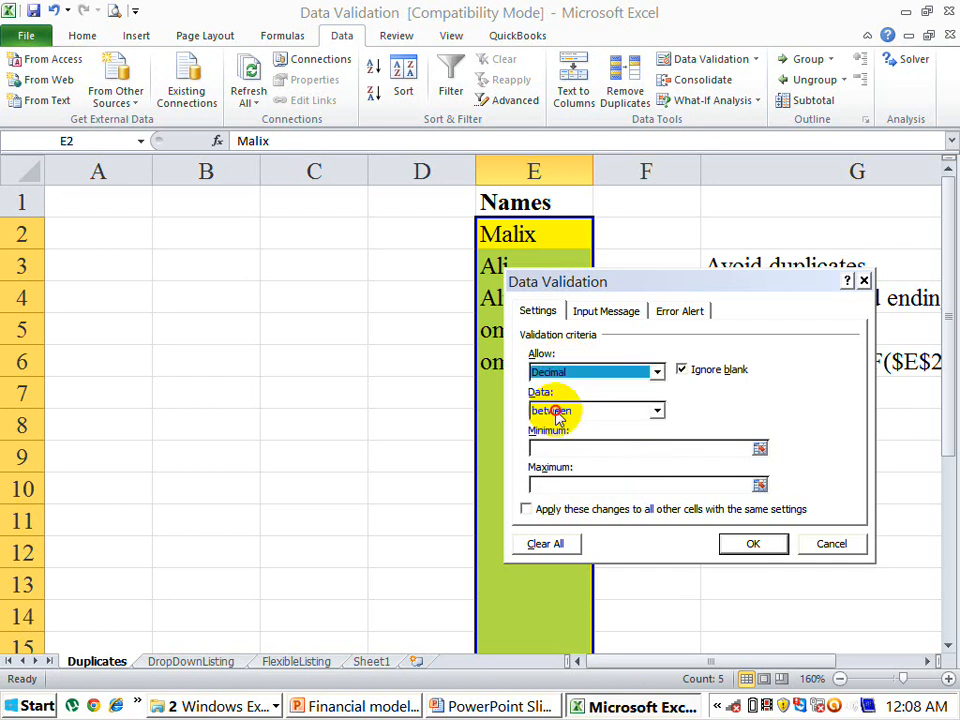
pyautogui.click(568, 378)
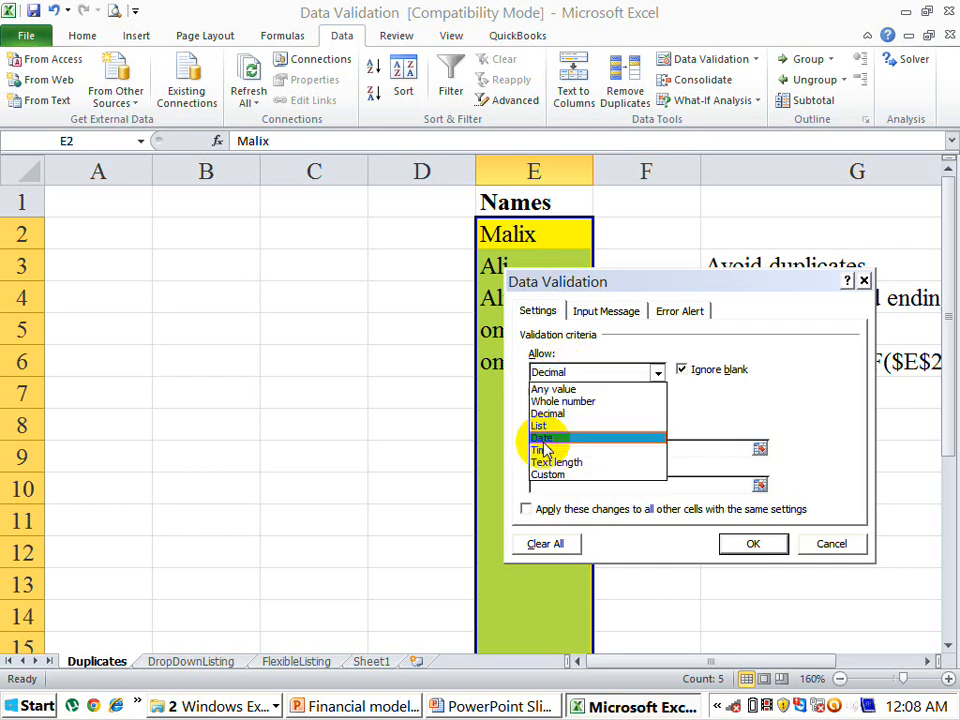
pyautogui.click(541, 425)
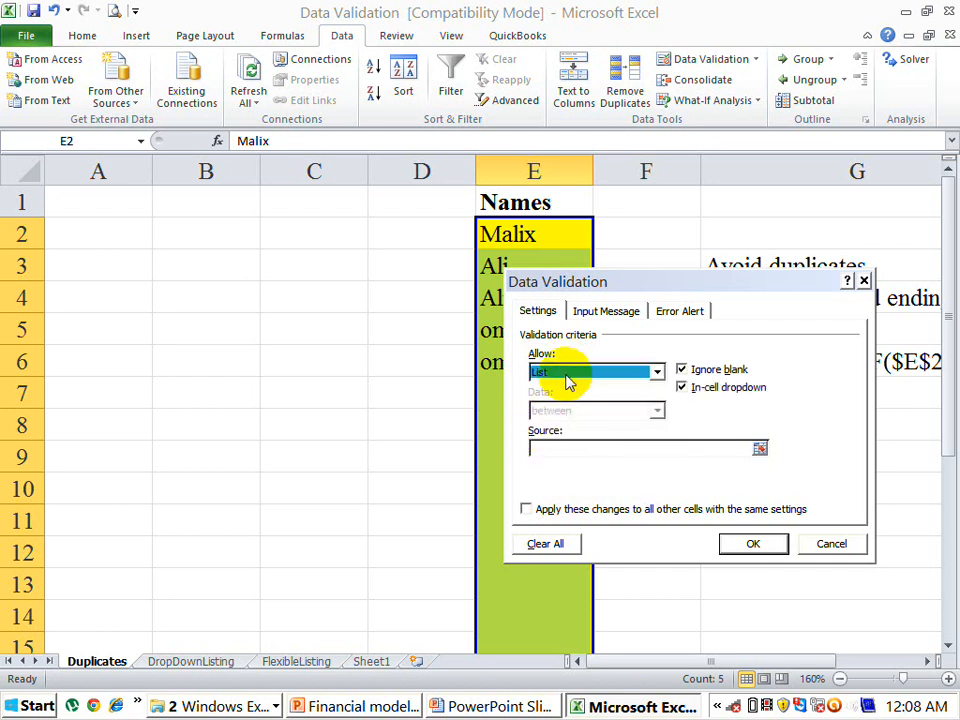
# Set a Custom validation criterion for E2:E23 with the formula =countif($E$2:$E$23,E2)=1.
pyautogui.click(568, 380)
pyautogui.click(546, 475)
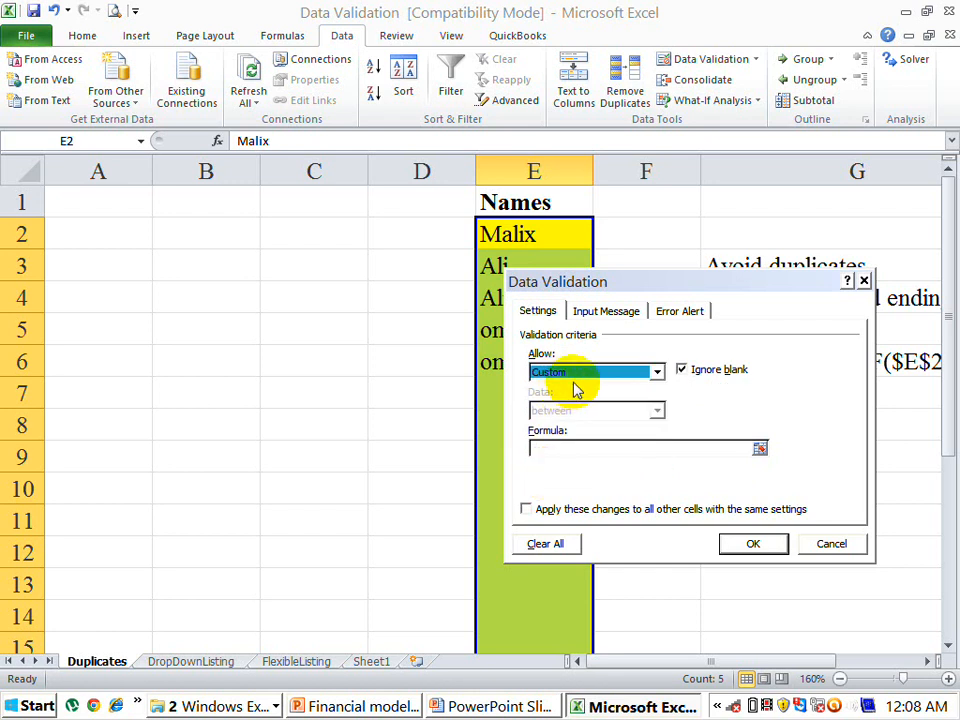
pyautogui.click(550, 449)
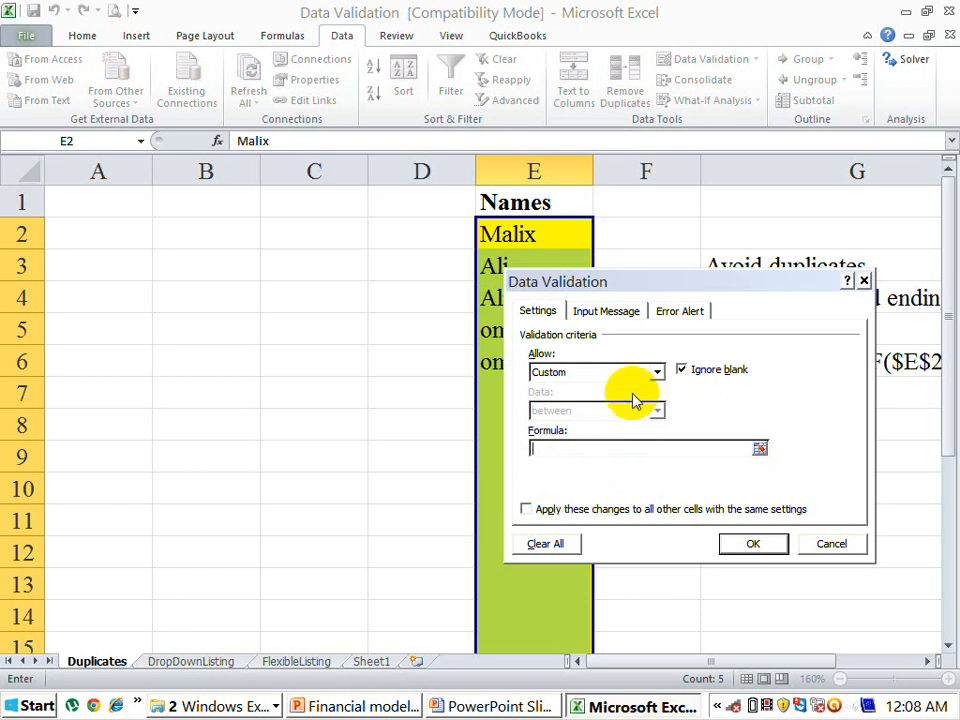
pyautogui.write('=countif(')
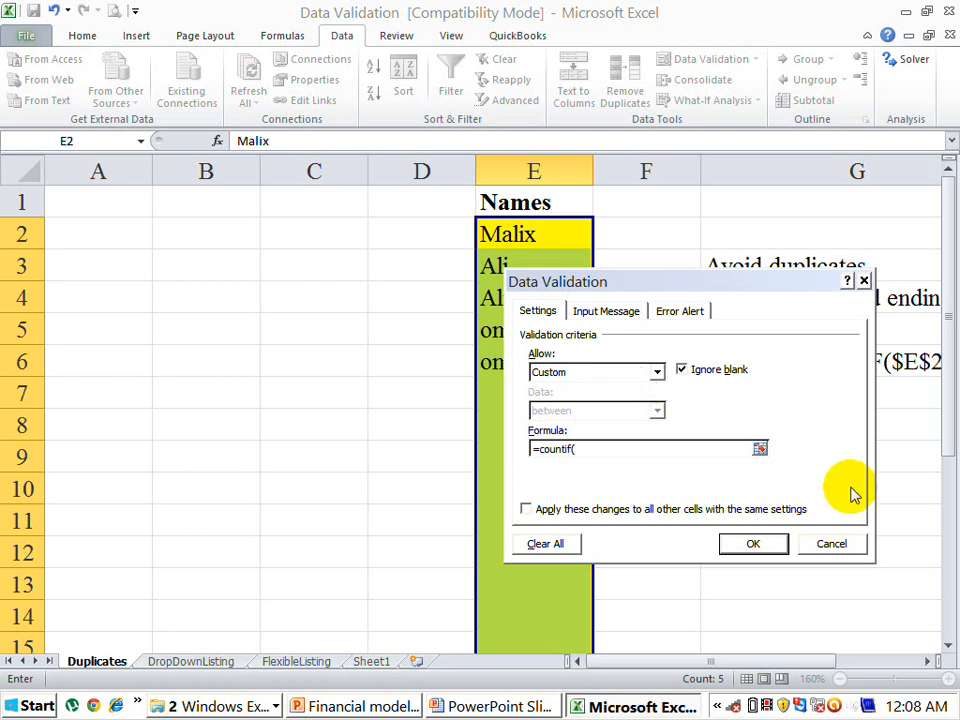
pyautogui.click(520, 233)
pyautogui.moveTo(520, 233); pyautogui.dragTo(510, 589)
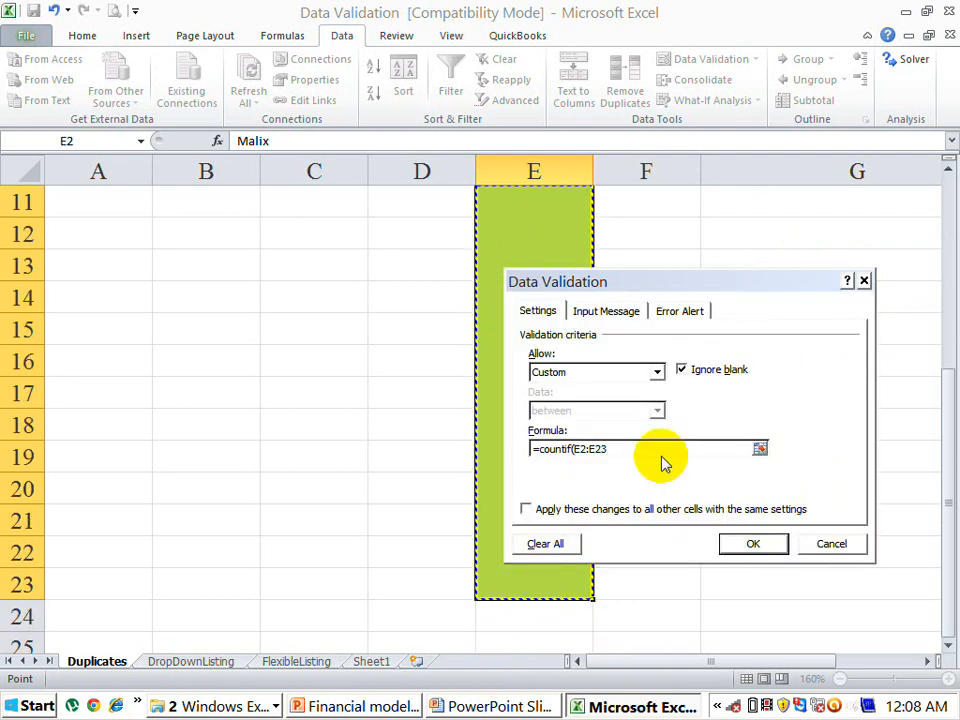
pyautogui.press('F4')
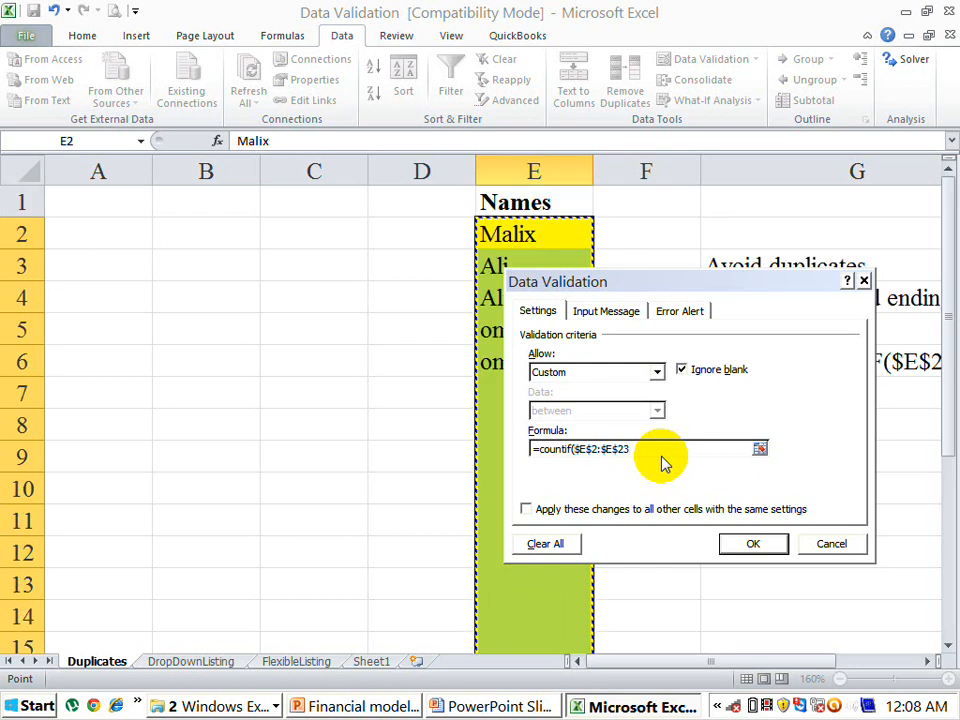
pyautogui.write(',')
pyautogui.click(544, 233)
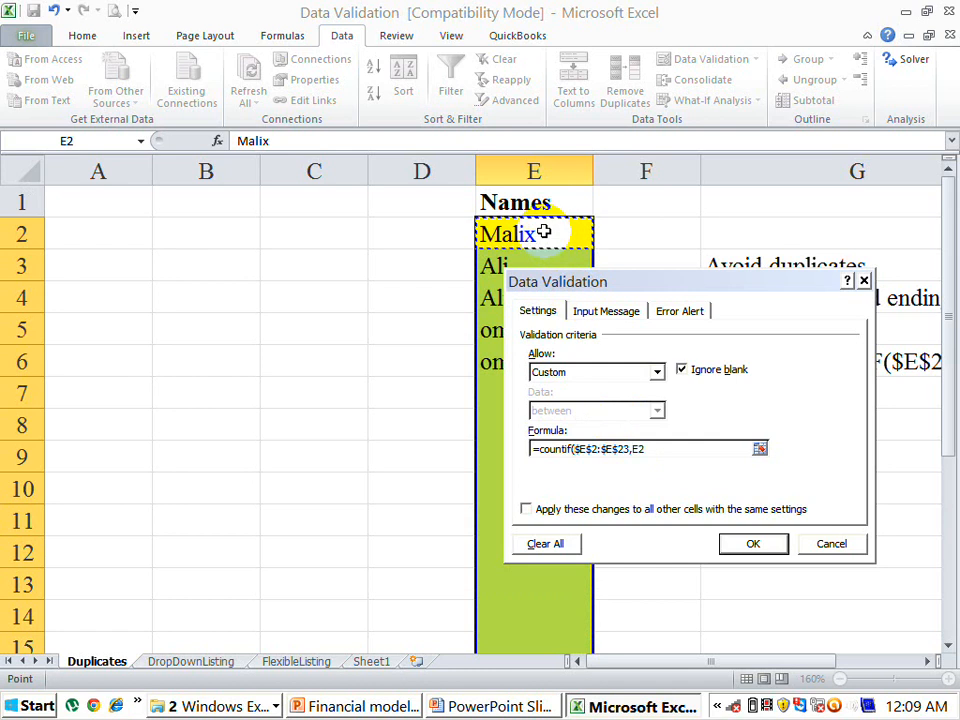
pyautogui.write(')=1')
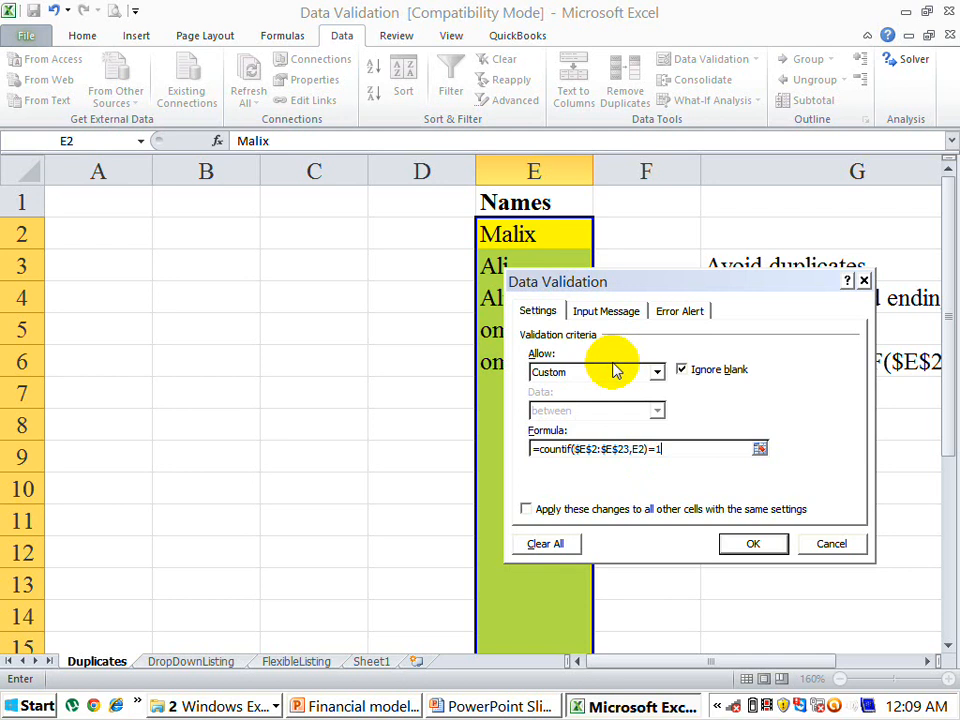
# Start the input message title with "p", apply the validation to the range, and discard the stray text in E2.
pyautogui.click(600, 313)
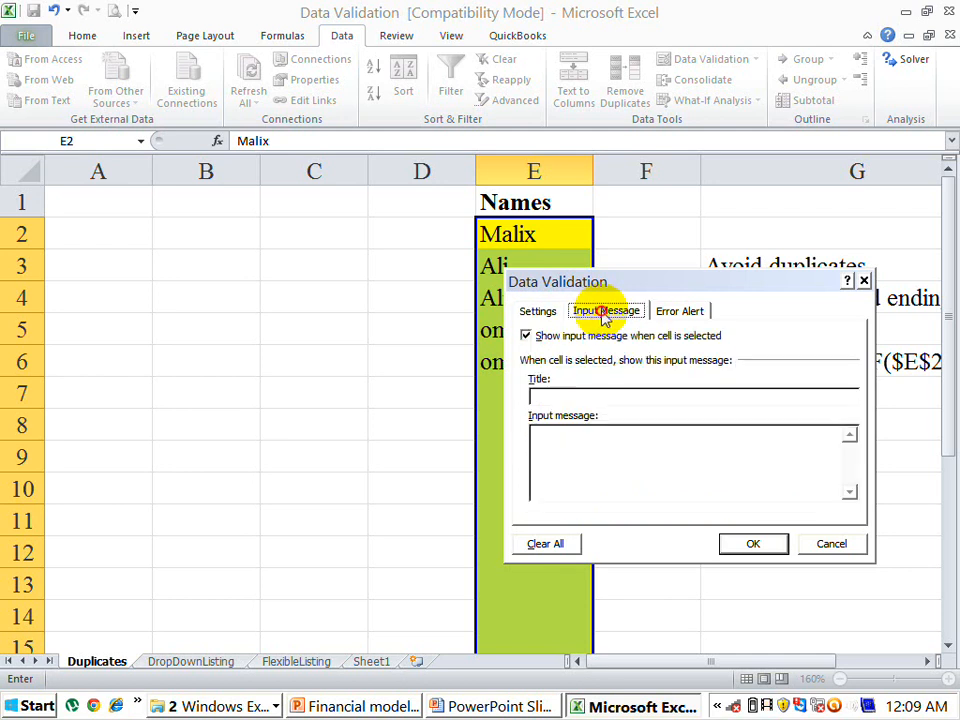
pyautogui.click(556, 393)
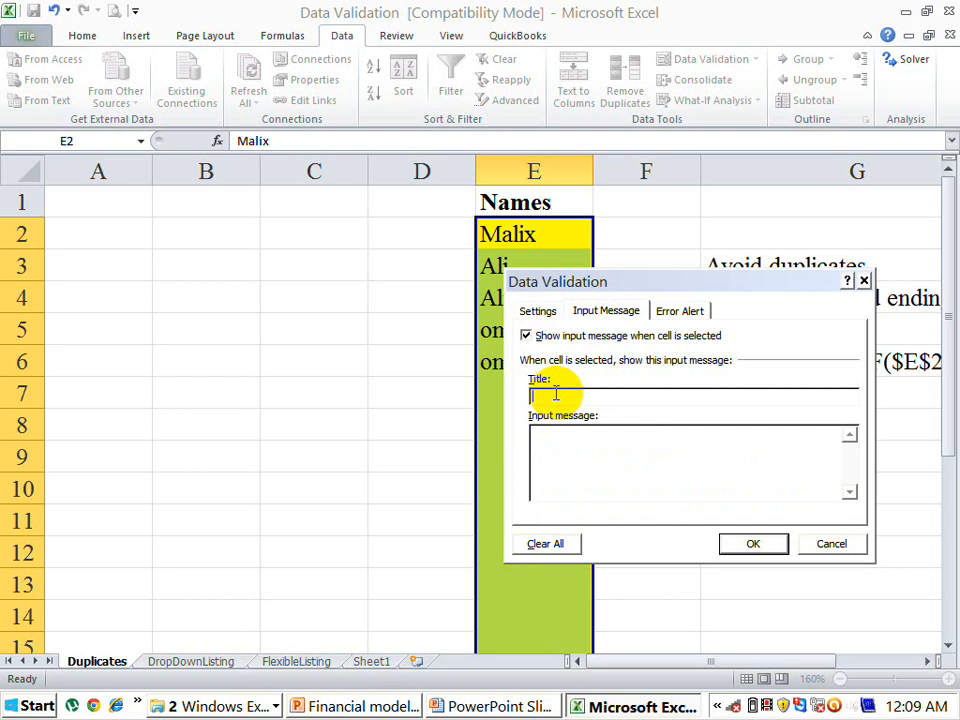
pyautogui.press('Return')
pyautogui.write('le')
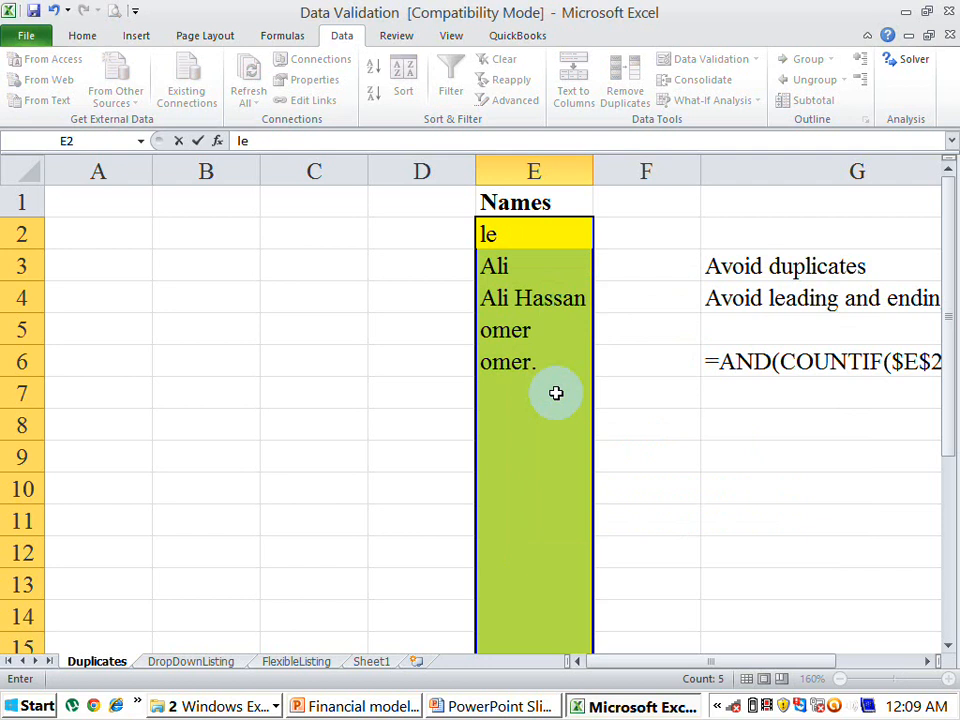
pyautogui.press('Escape')
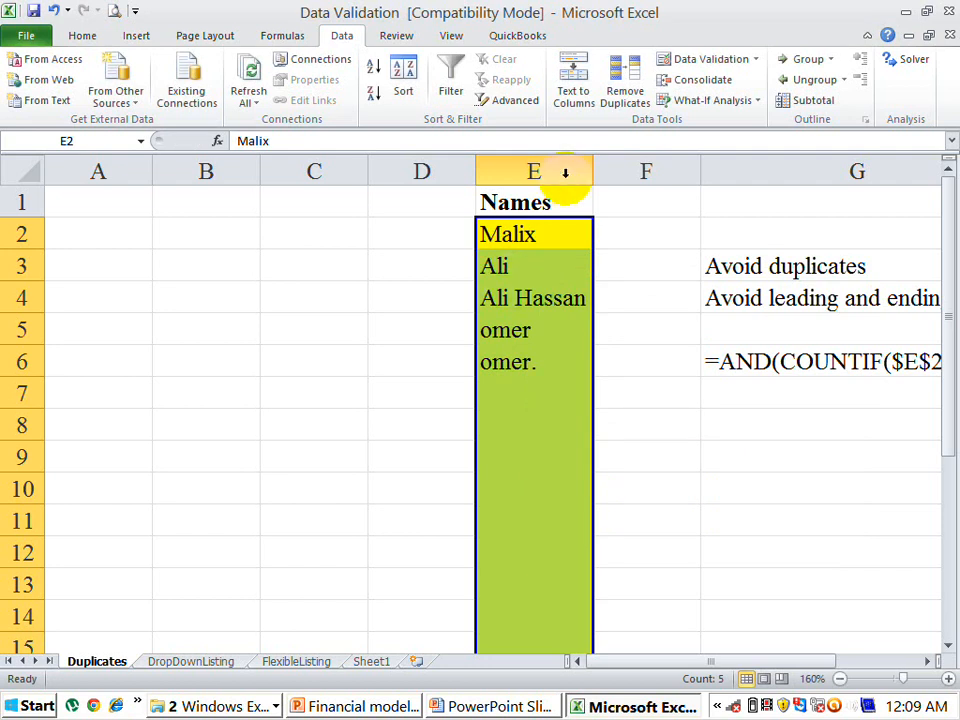
# Set the input message title for the Names validation in E2:E23 to "plz cont enter duplicate value" and apply it.
pyautogui.click(755, 62)
pyautogui.click(738, 82)
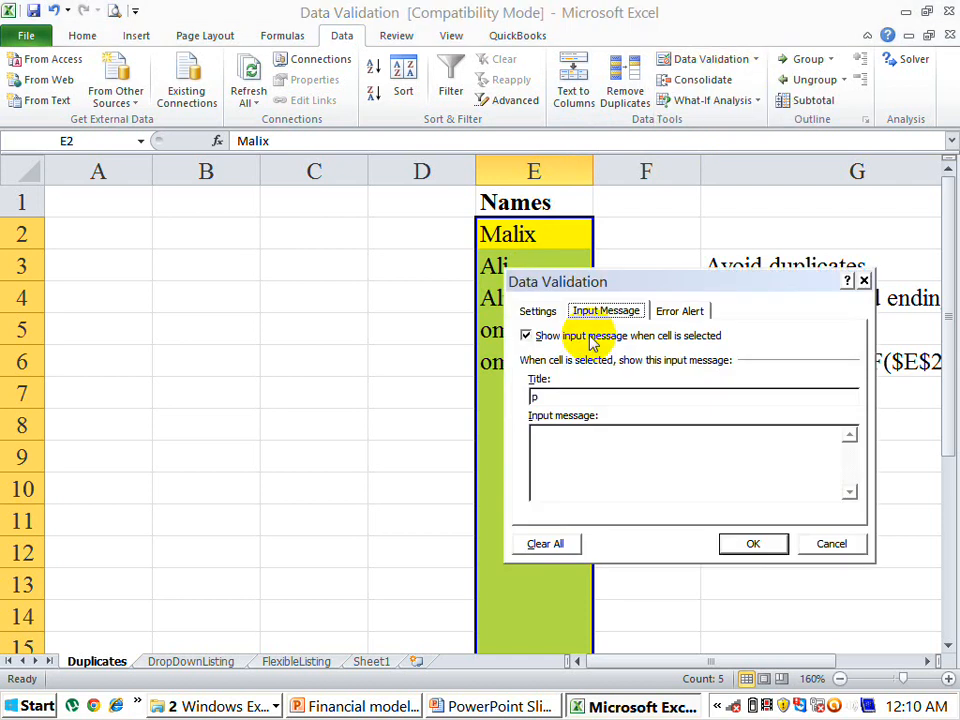
pyautogui.click(535, 442)
pyautogui.click(551, 396)
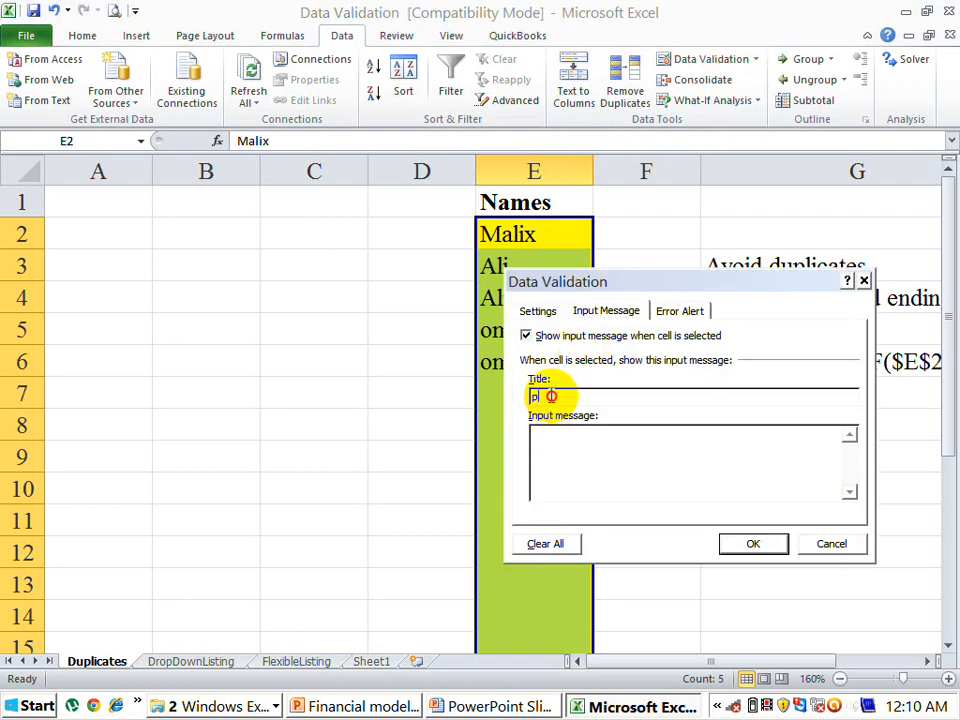
pyautogui.write('plz en')
pyautogui.press('BackSpace')
pyautogui.press('BackSpace')
pyautogui.write('col')
pyautogui.press('BackSpace')
pyautogui.write('m')
pyautogui.press('BackSpace')
pyautogui.write('nt enter duplicat')
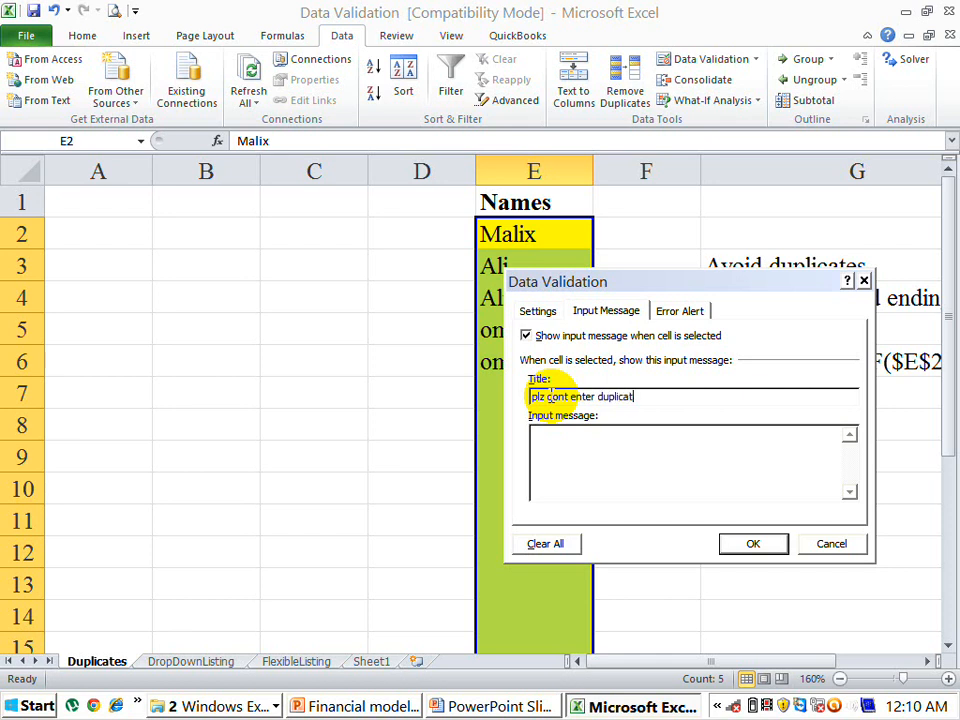
pyautogui.write('e value')
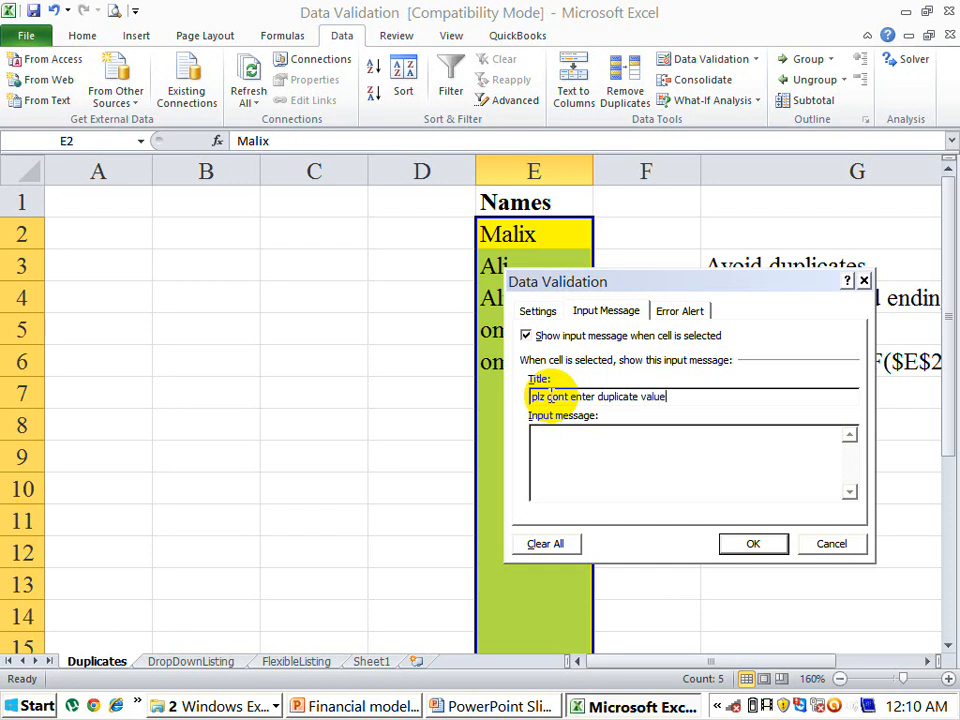
pyautogui.click(753, 541)
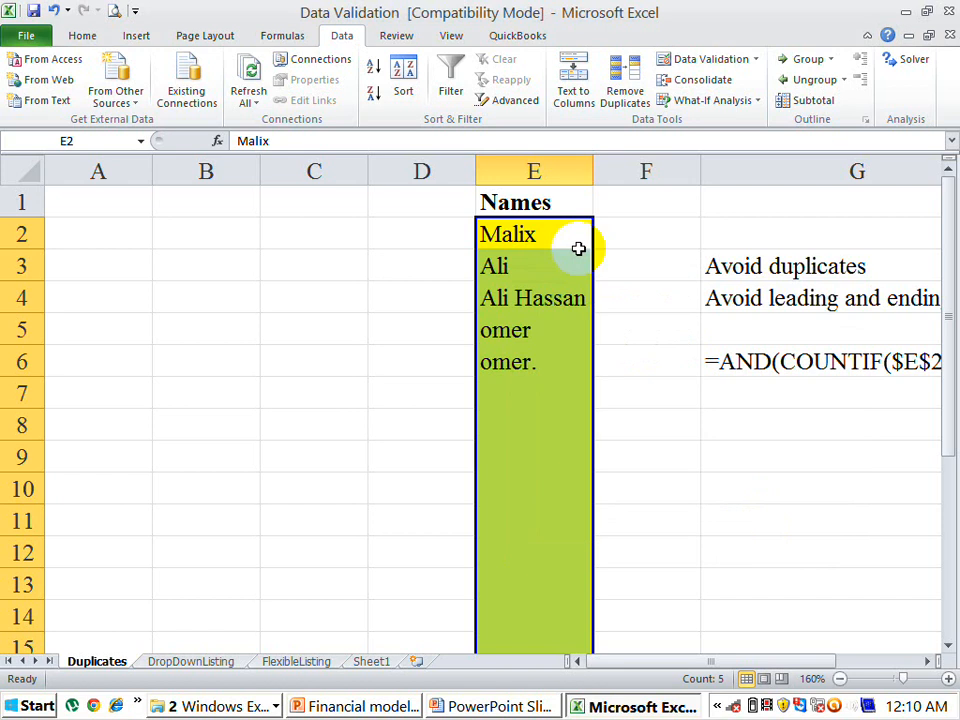
# Test the validation by trying to enter the name from E5 again in E7, retry once, and cancel the entry.
pyautogui.click(547, 231)
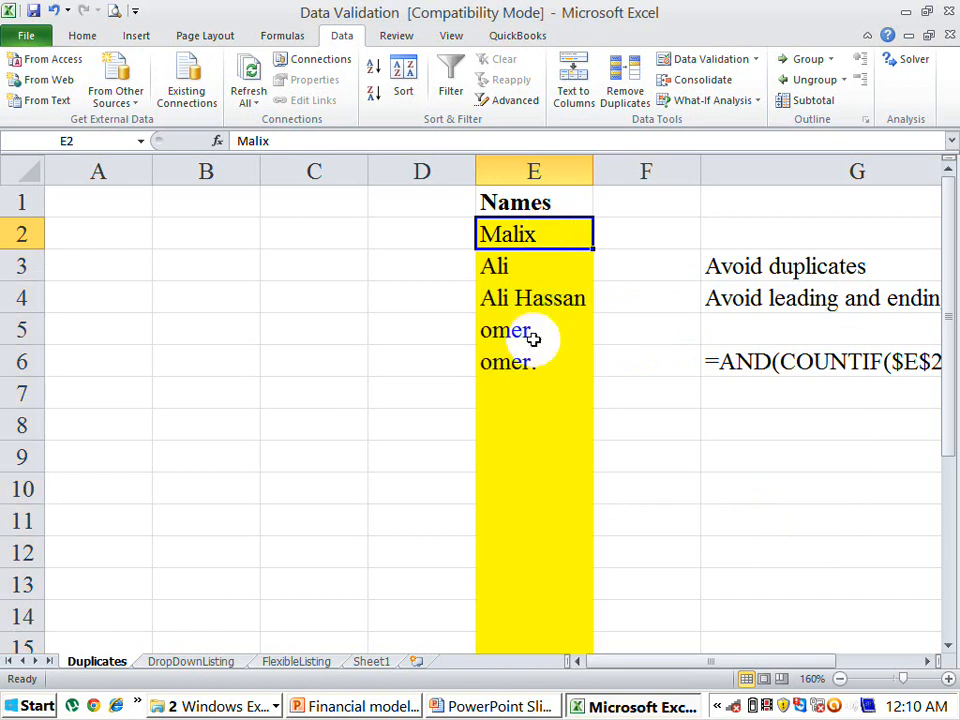
pyautogui.click(530, 389)
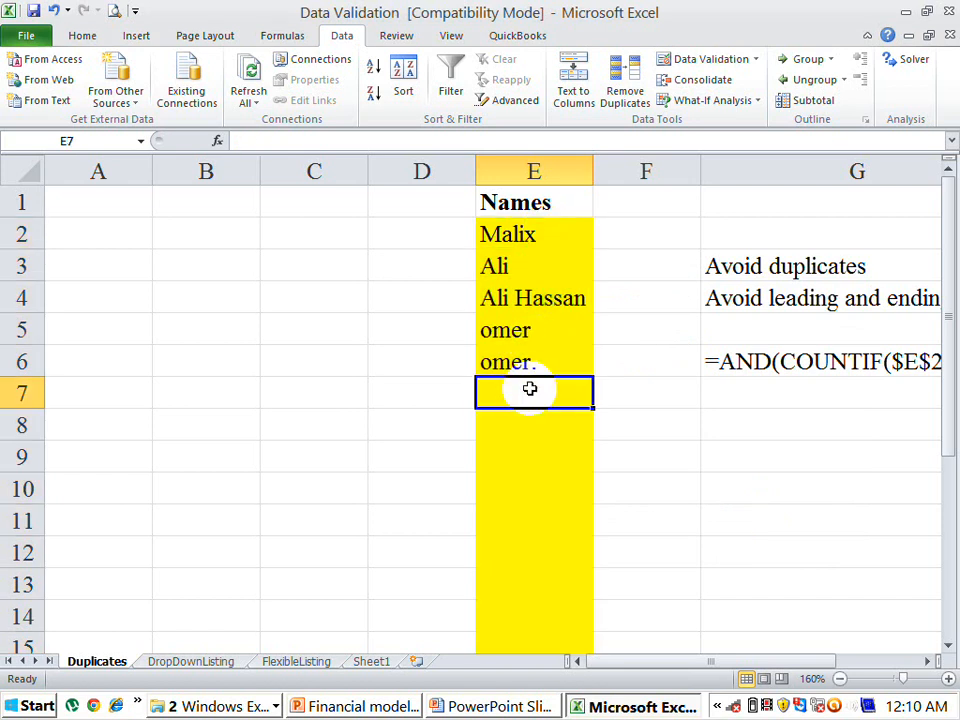
pyautogui.write('omer')
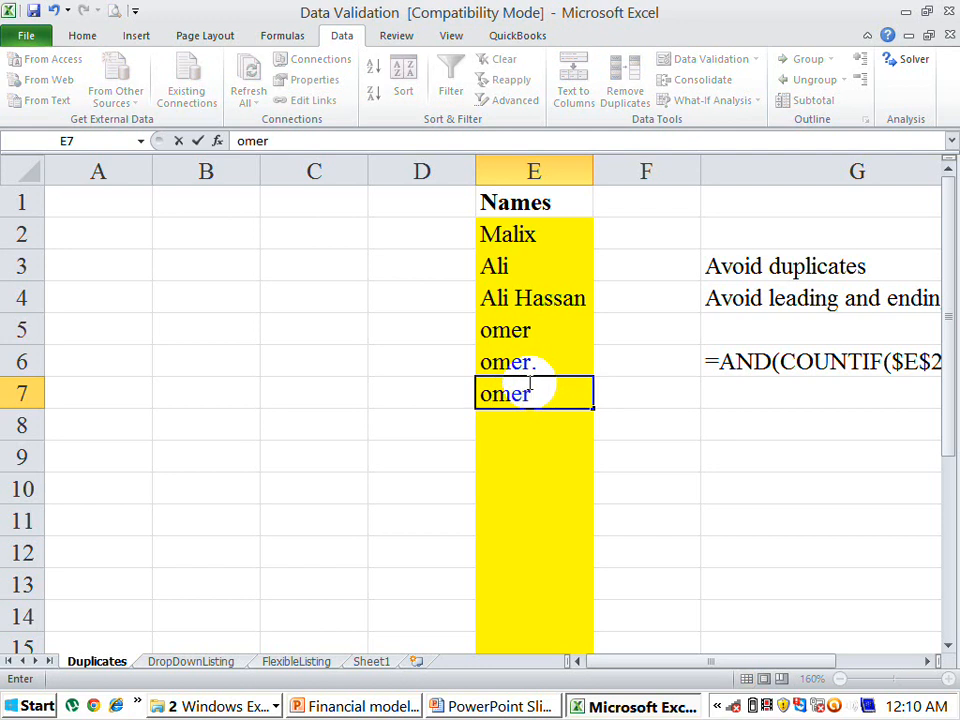
pyautogui.press('Return')
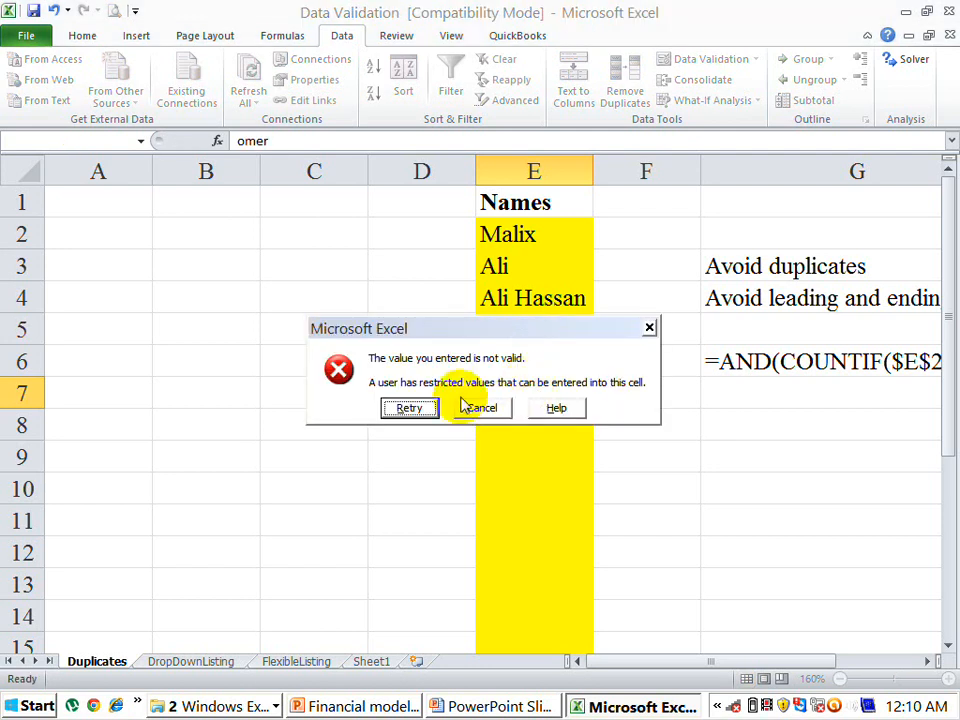
pyautogui.click(409, 408)
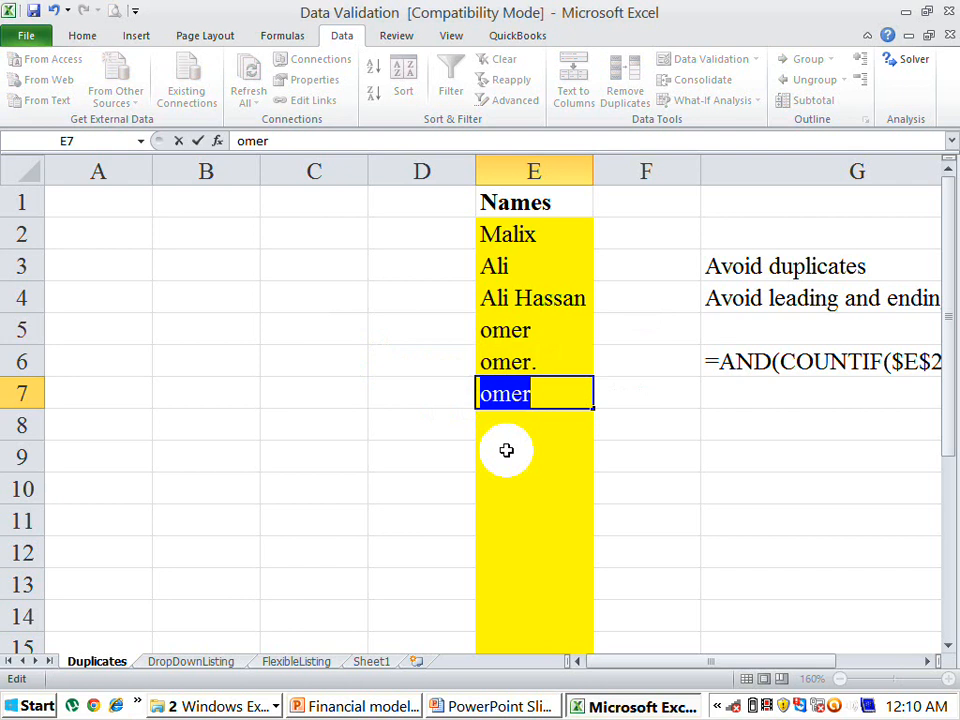
pyautogui.click(537, 440)
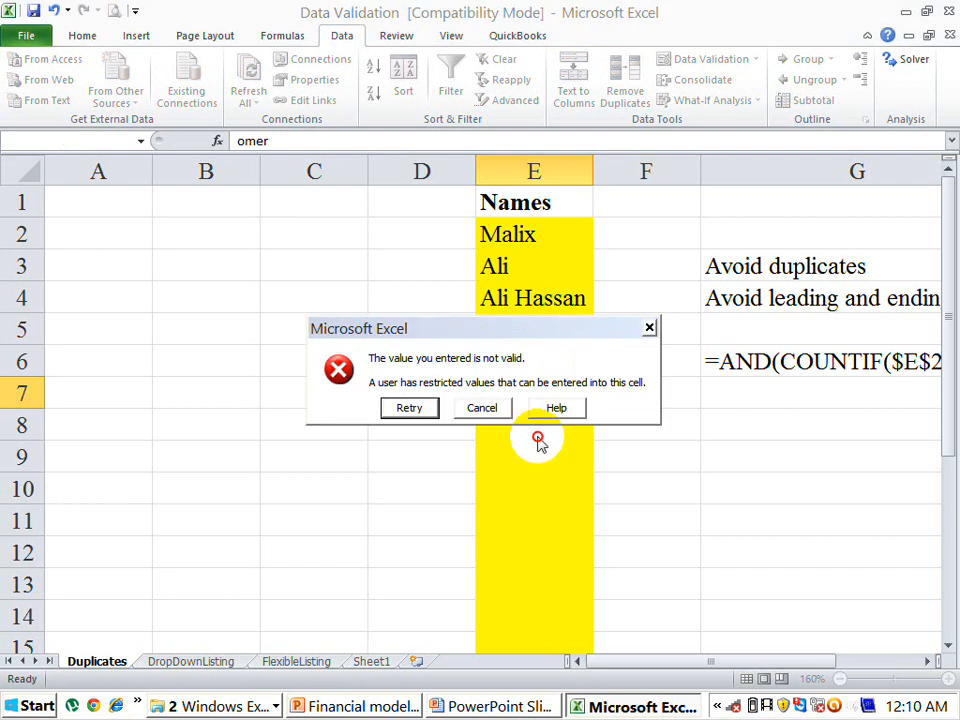
pyautogui.click(481, 408)
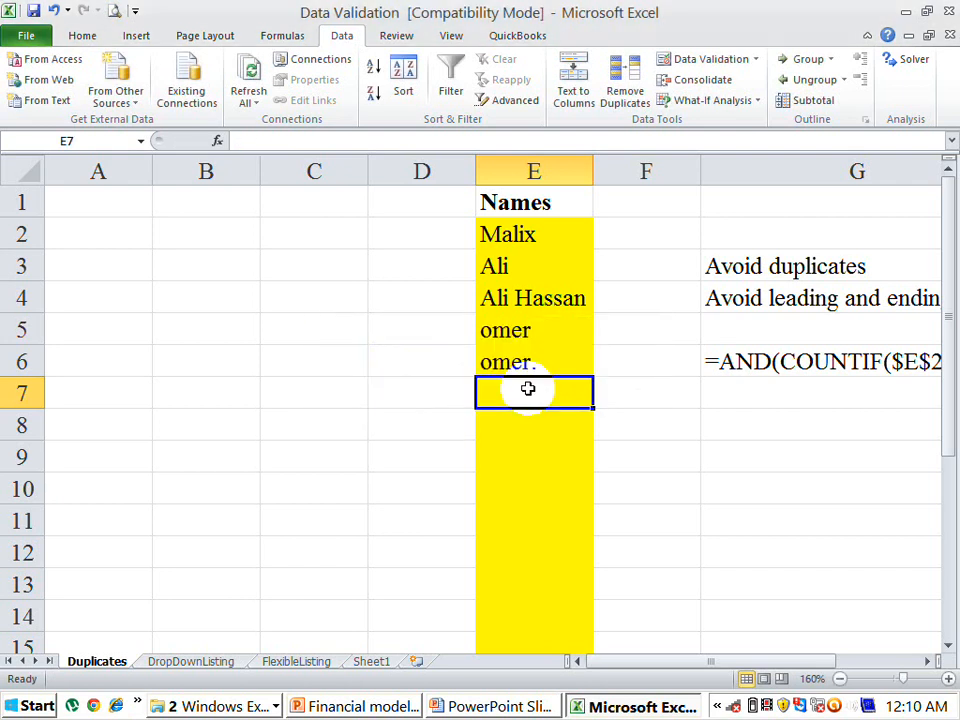
# Enter a new, unique first name in E7 of the Names column.
pyautogui.write('ta')
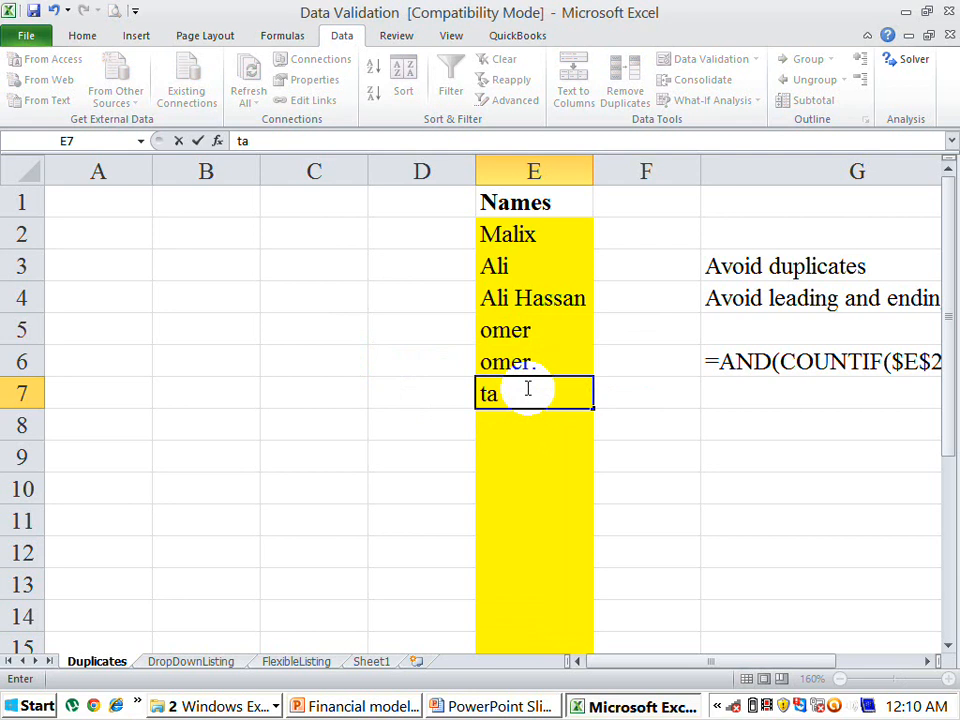
pyautogui.write('hir')
pyautogui.press('Return')
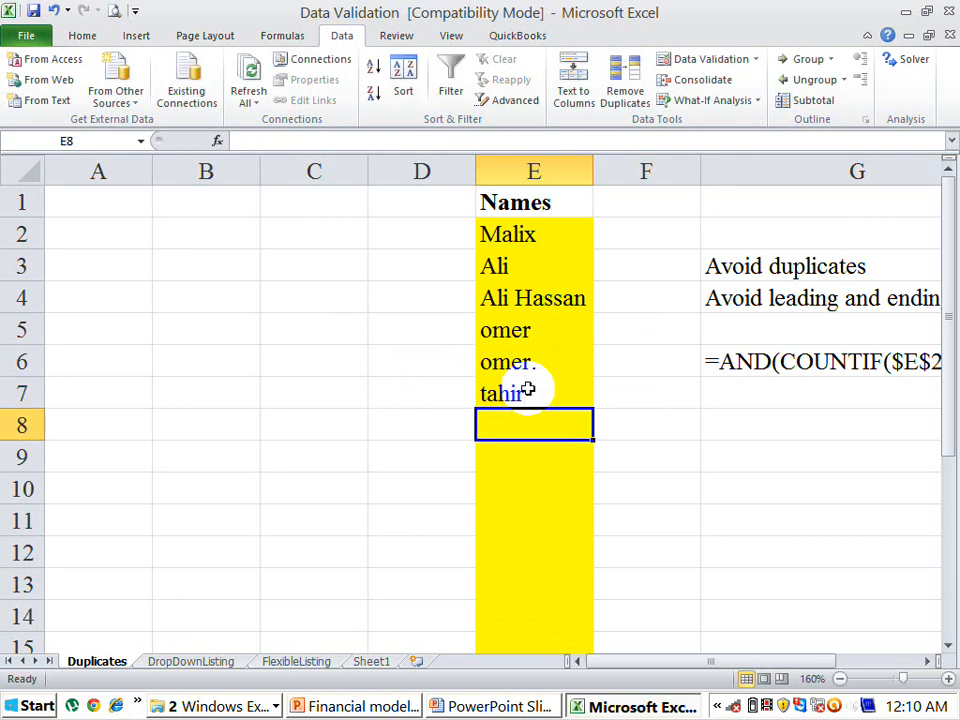
# Try to enter the same name as E7 in E8, retry once, and cancel the entry.
pyautogui.write('tahir')
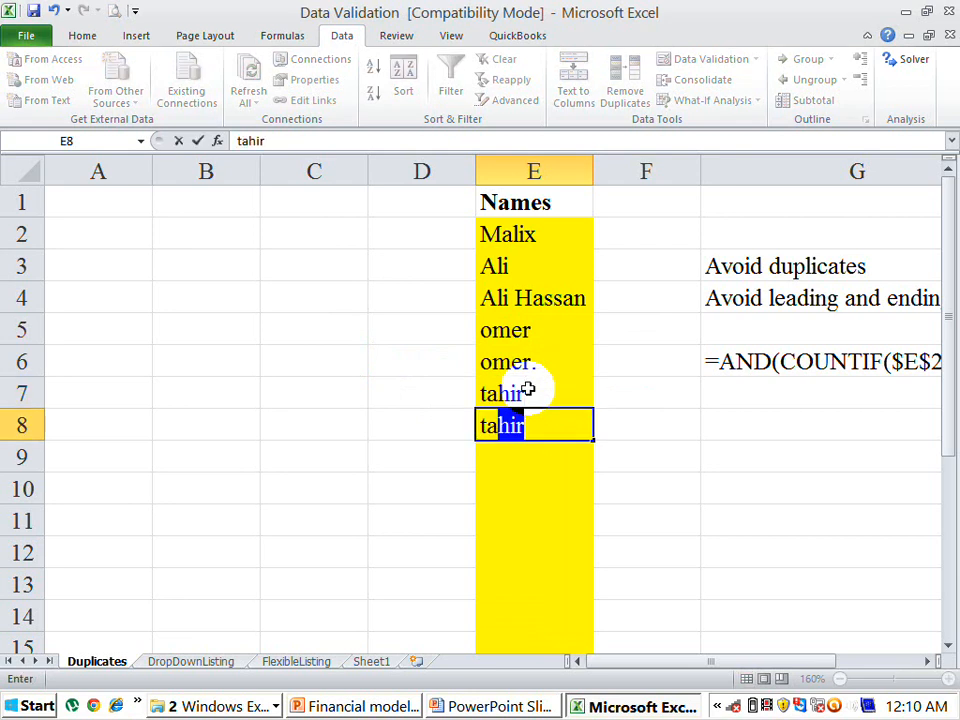
pyautogui.press('Return')
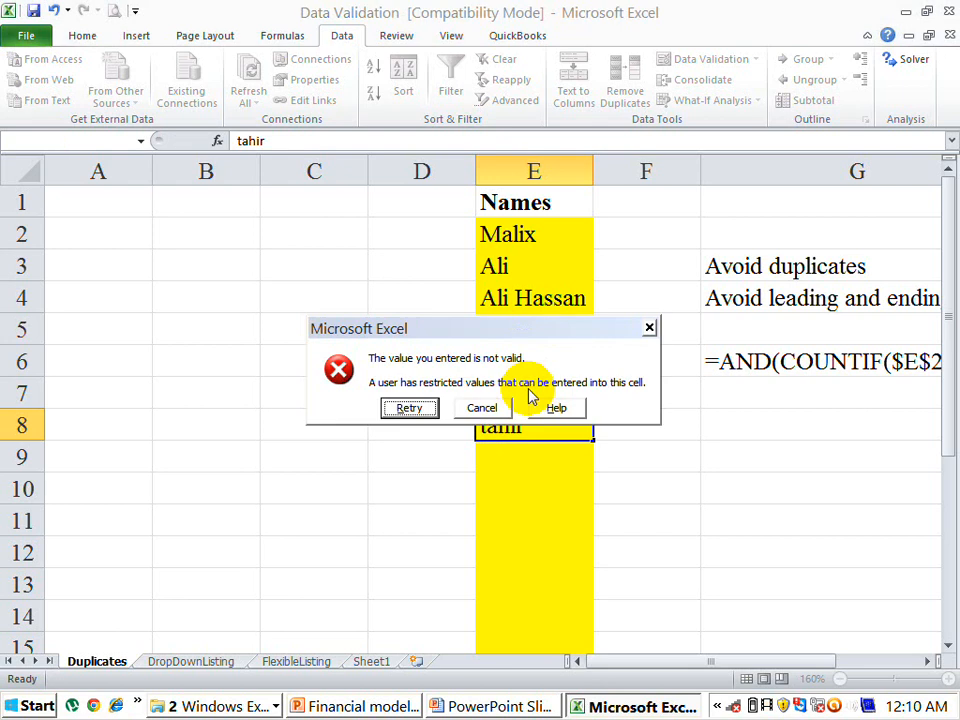
pyautogui.click(419, 409)
pyautogui.click(544, 487)
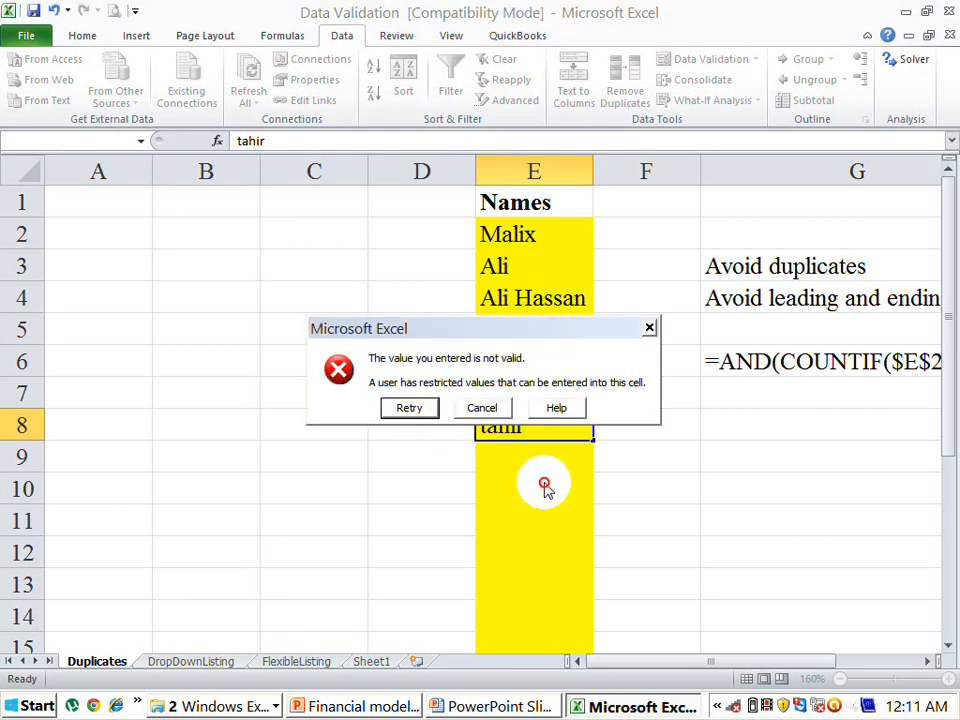
pyautogui.click(484, 408)
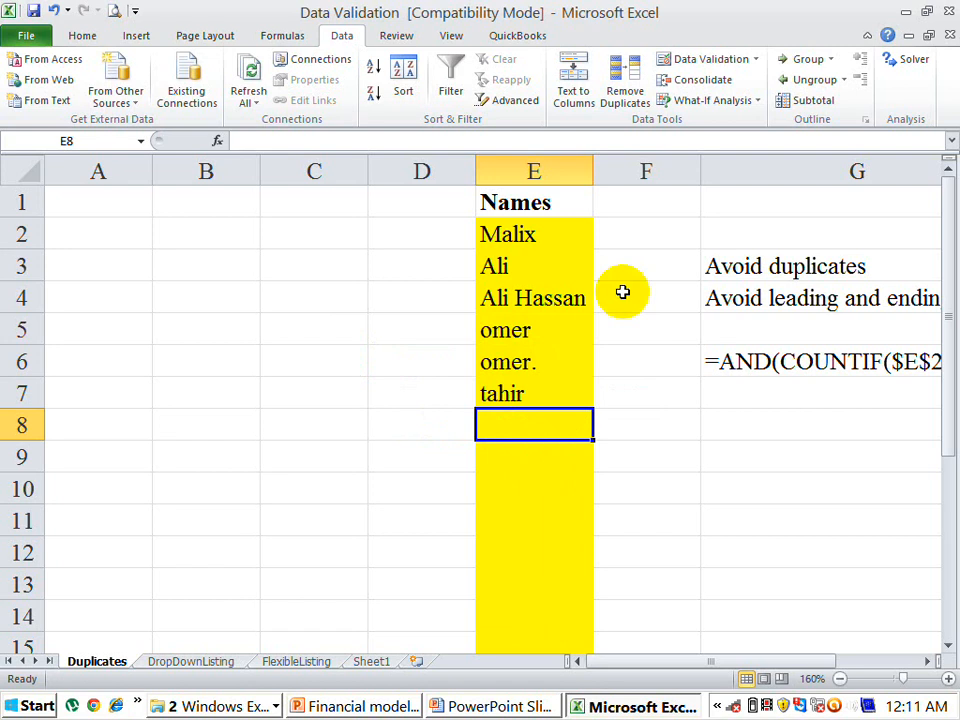
# Examine the custom validation criterion and its formula for cell E8, and close the validation settings.
pyautogui.click(754, 61)
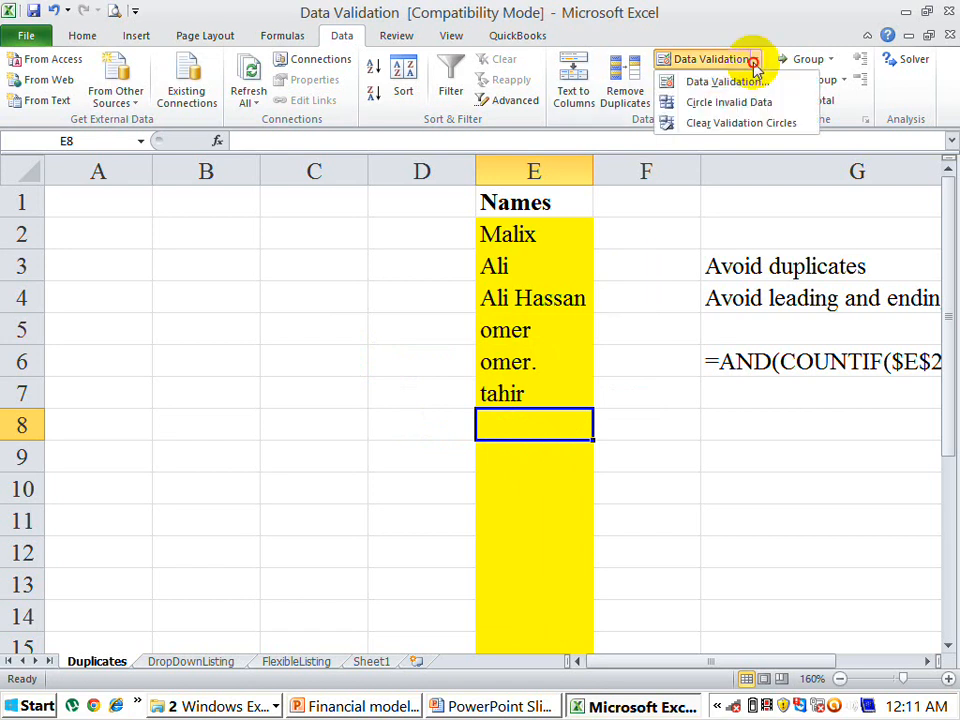
pyautogui.click(739, 82)
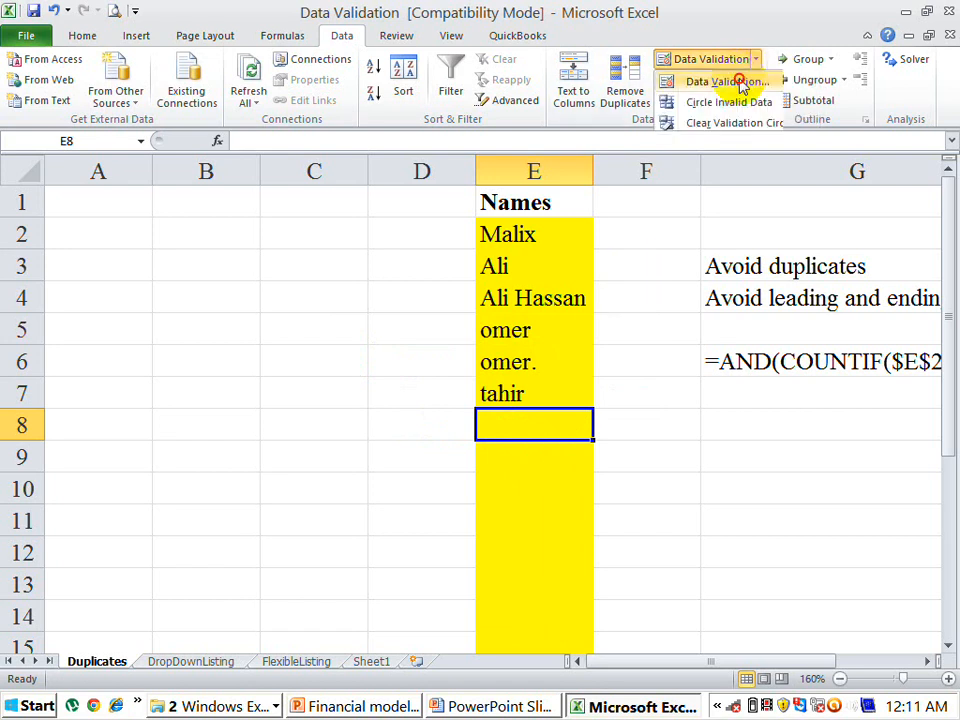
pyautogui.click(540, 311)
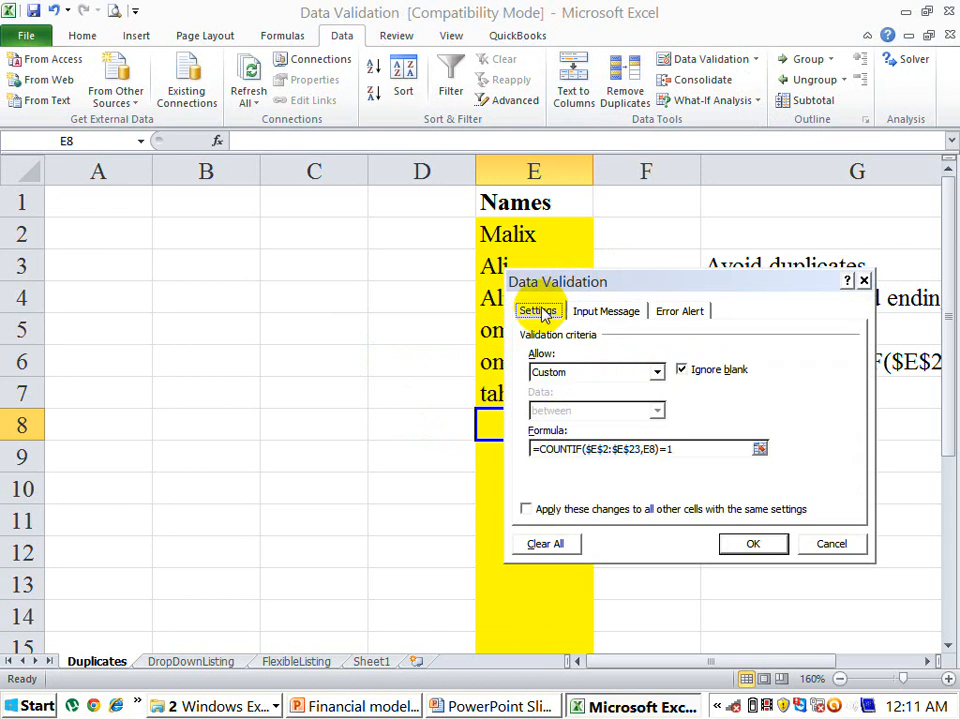
pyautogui.click(754, 549)
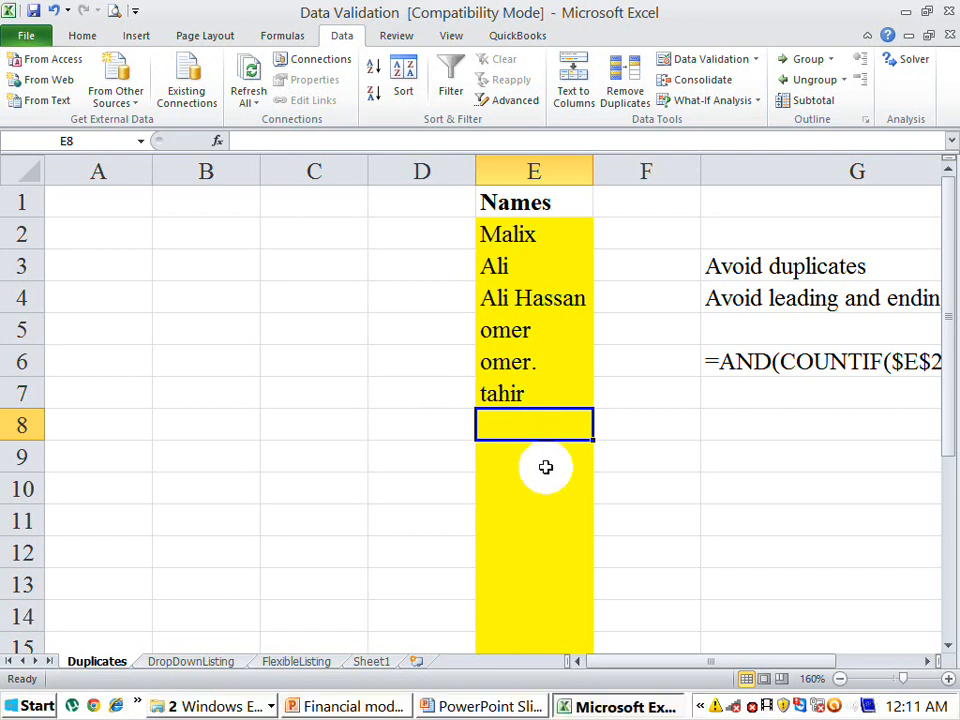
# Close the Data Validation workbook and advance the PowerPoint slide show past Tools Extreme to the Activity 6 slide.
pyautogui.click(950, 12)
pyautogui.click(488, 380)
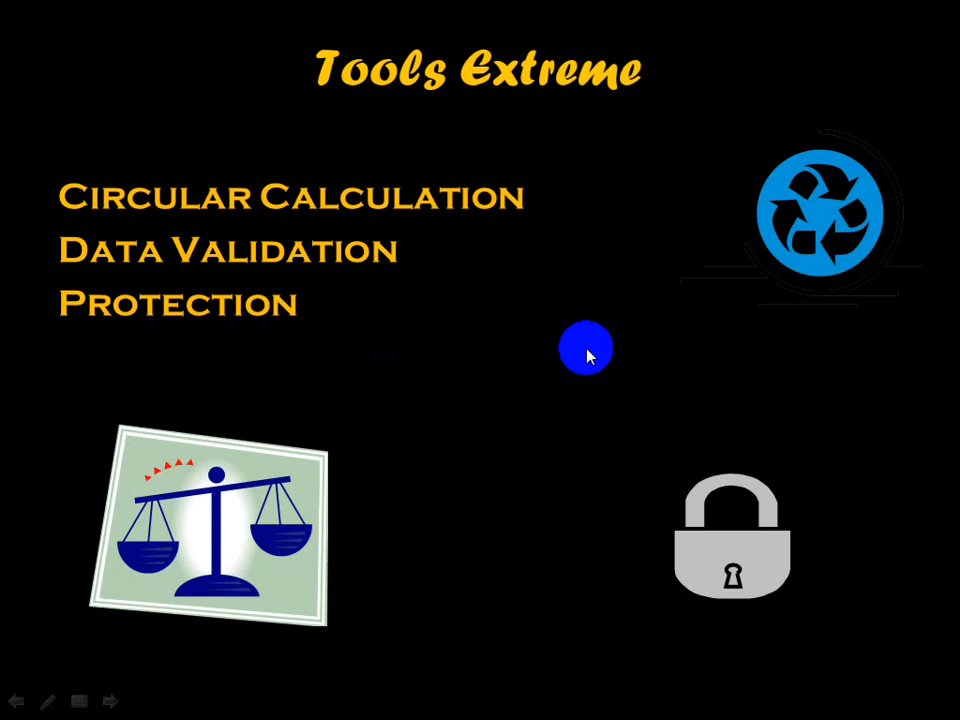
pyautogui.click(588, 356)
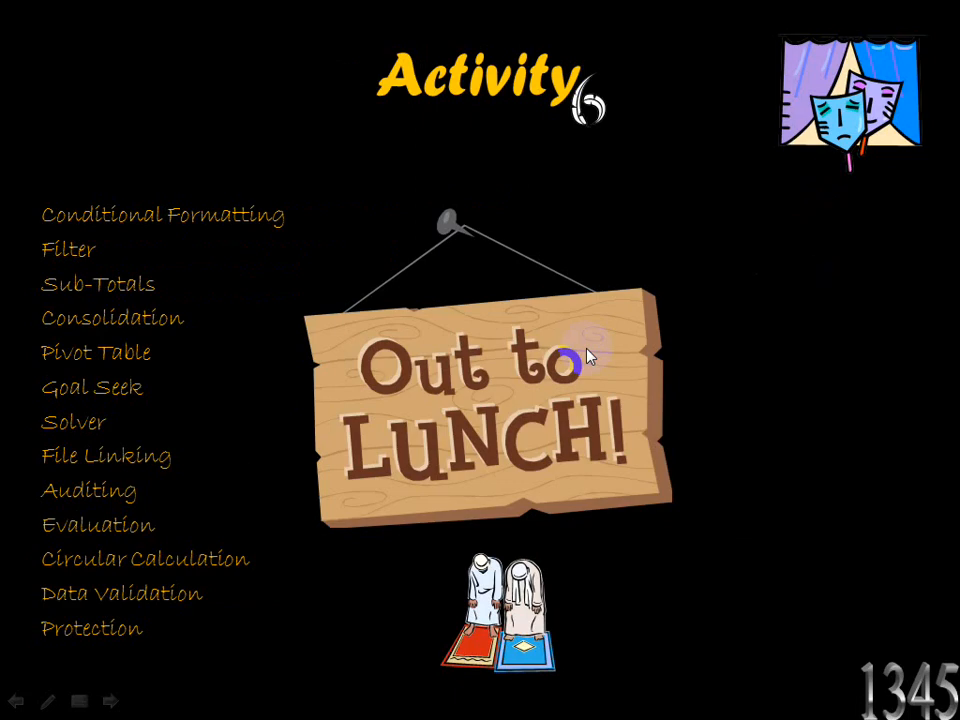